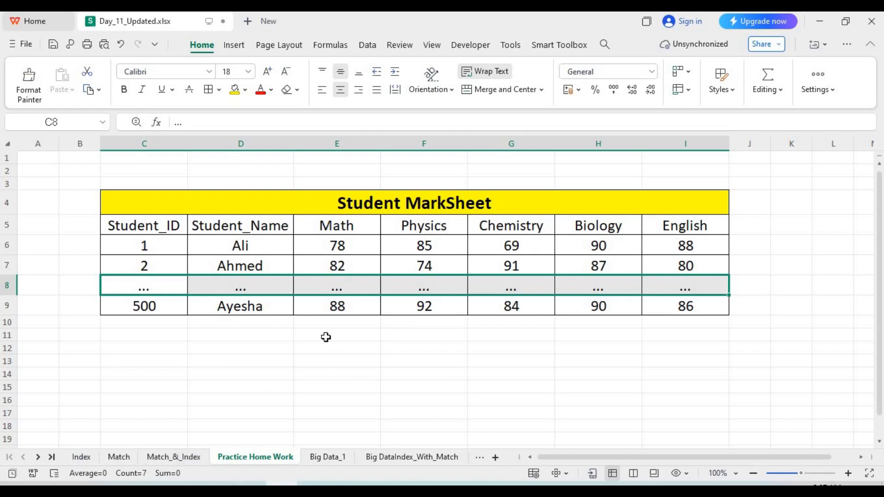
Switch to the Index sheet and start a formula in cell I10, under the Result using INDEX heading
{"action": "left_click", "coordinate": [85, 458]}
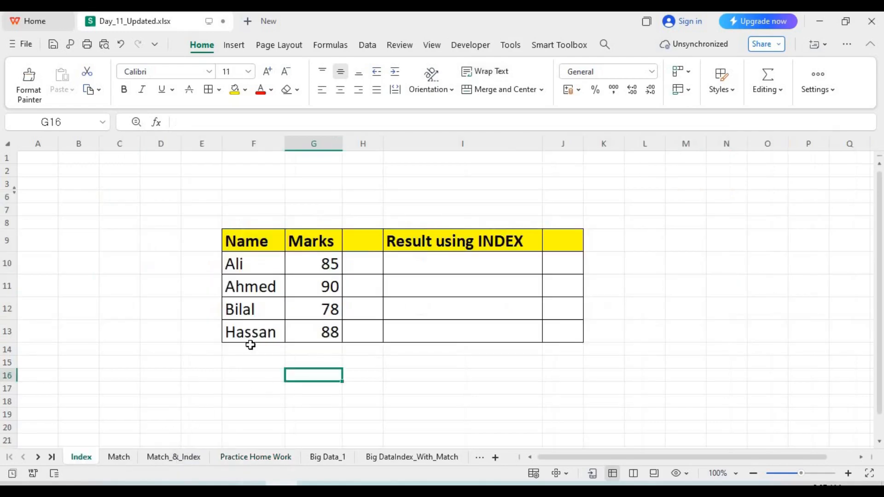
{"action": "left_click", "coordinate": [242, 346]}
{"action": "left_click", "coordinate": [436, 265]}
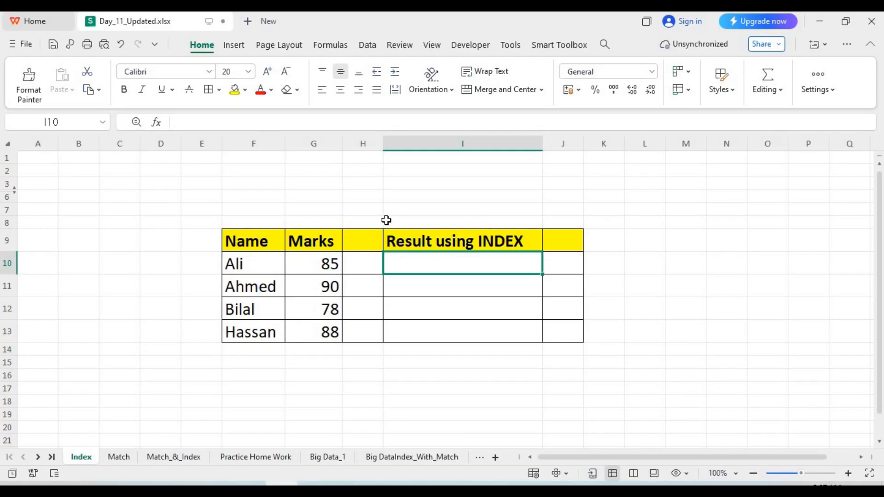
{"action": "type", "text": "="}
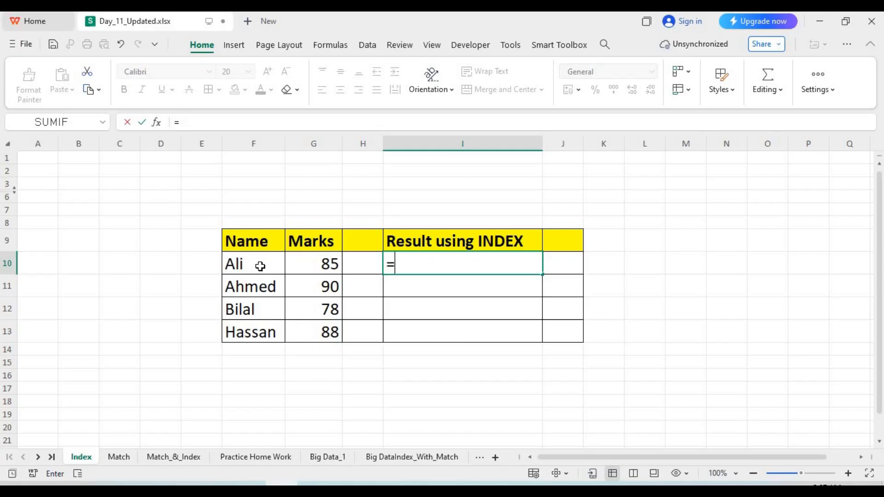
{"action": "left_click_drag", "start_coordinate": [260, 262], "coordinate": [264, 331]}
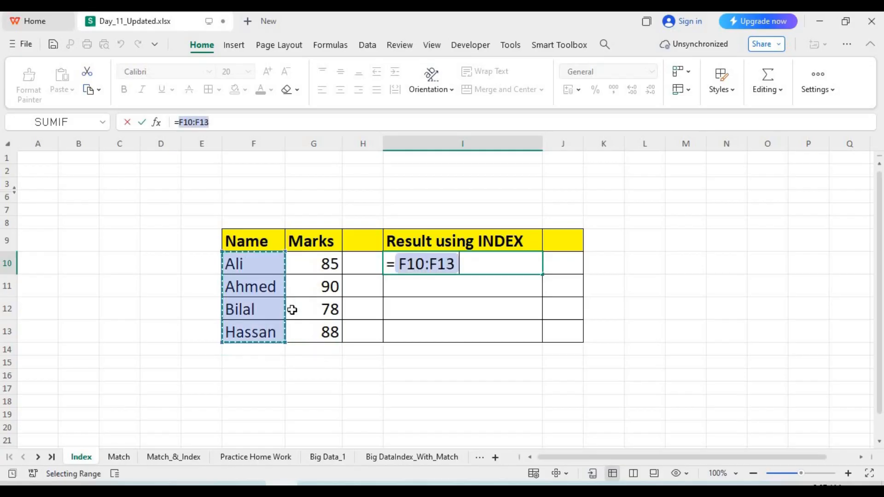
{"action": "key", "text": "BackSpace"}
{"action": "key", "text": "BackSpace"}
{"action": "key", "text": "BackSpace"}
{"action": "key", "text": "BackSpace"}
{"action": "key", "text": "BackSpace"}
{"action": "key", "text": "BackSpace"}
{"action": "key", "text": "BackSpace"}
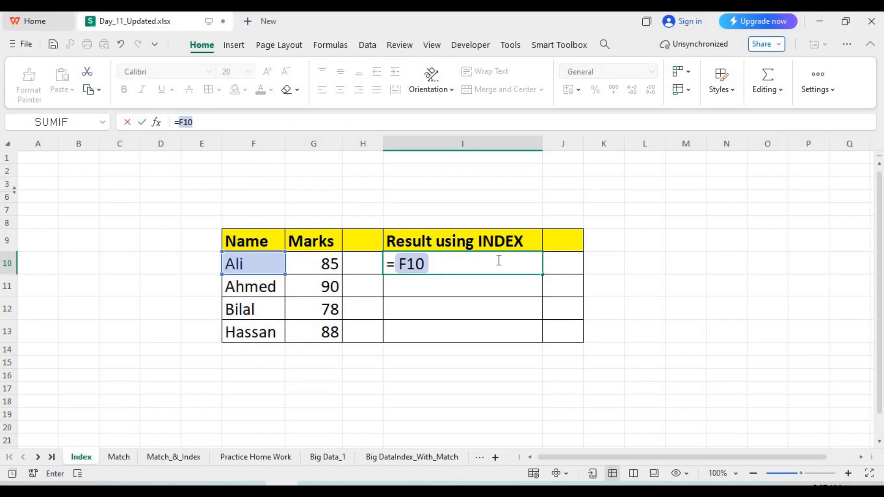
Complete the I10 formula as =INDEX(F10:F13,3) to return the third entry of the Name column, and compare it with the source row
{"action": "type", "text": "INDEX"}
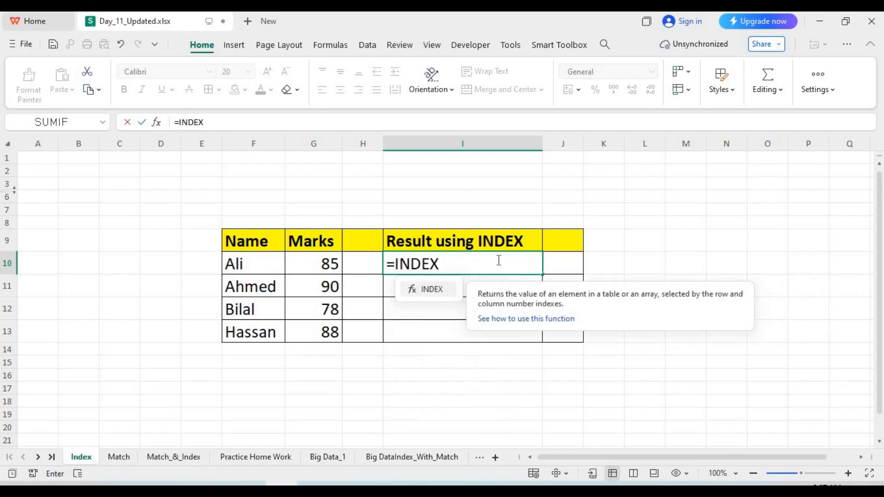
{"action": "type", "text": "("}
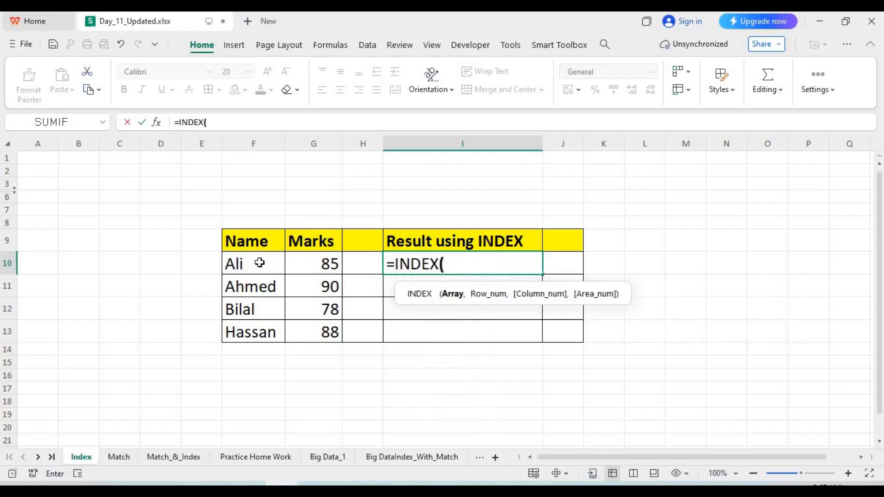
{"action": "left_click_drag", "start_coordinate": [258, 263], "coordinate": [257, 331]}
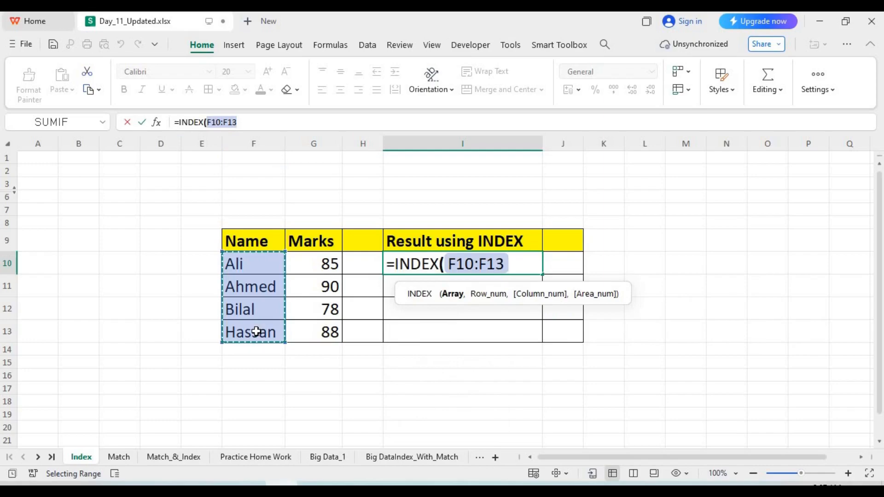
{"action": "type", "text": ","}
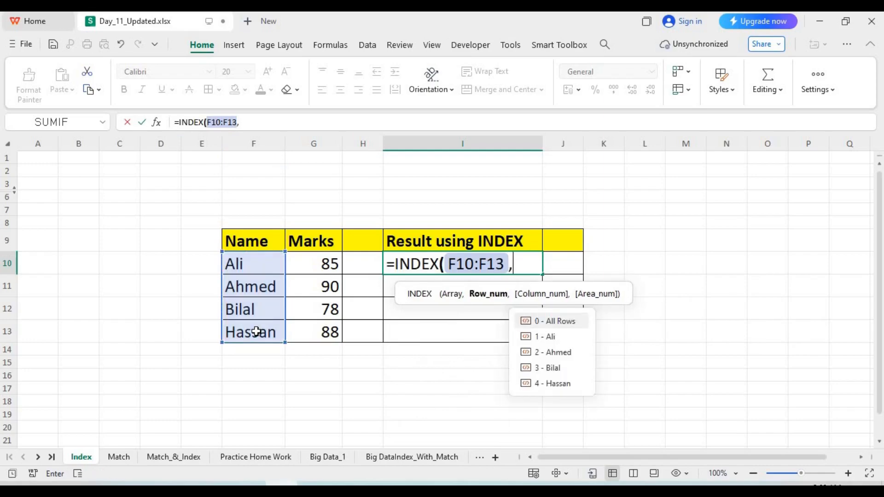
{"action": "type", "text": "8"}
{"action": "key", "text": "BackSpace"}
{"action": "type", "text": "3"}
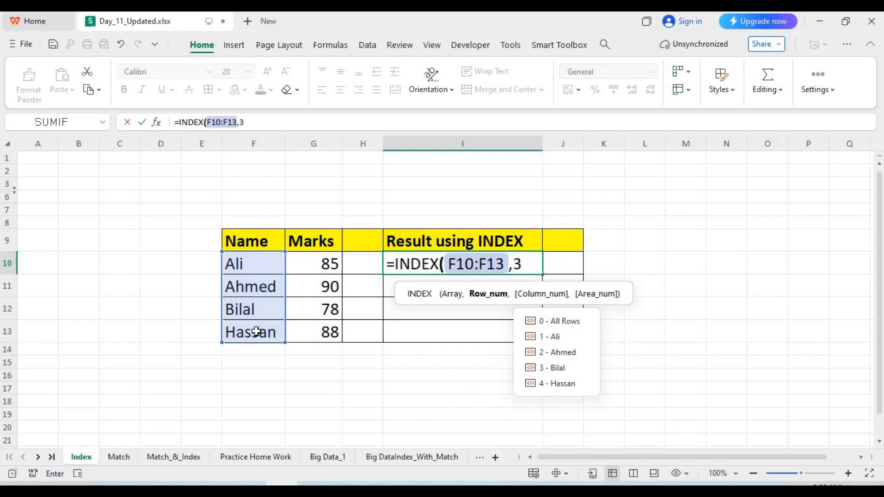
{"action": "key", "text": "Return"}
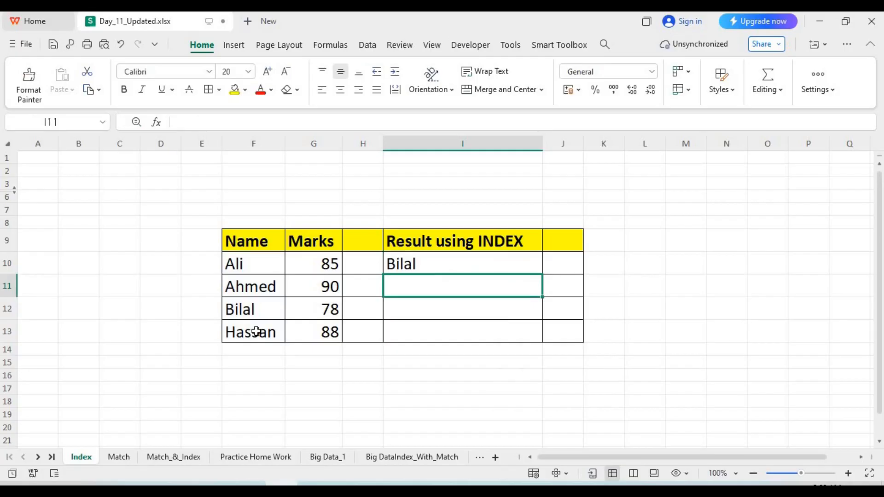
{"action": "left_click_drag", "start_coordinate": [248, 309], "coordinate": [329, 308]}
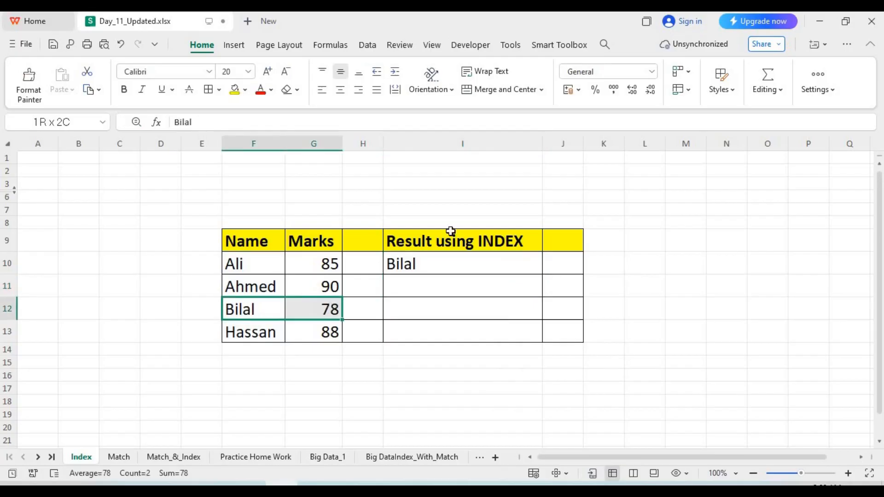
{"action": "left_click", "coordinate": [429, 261]}
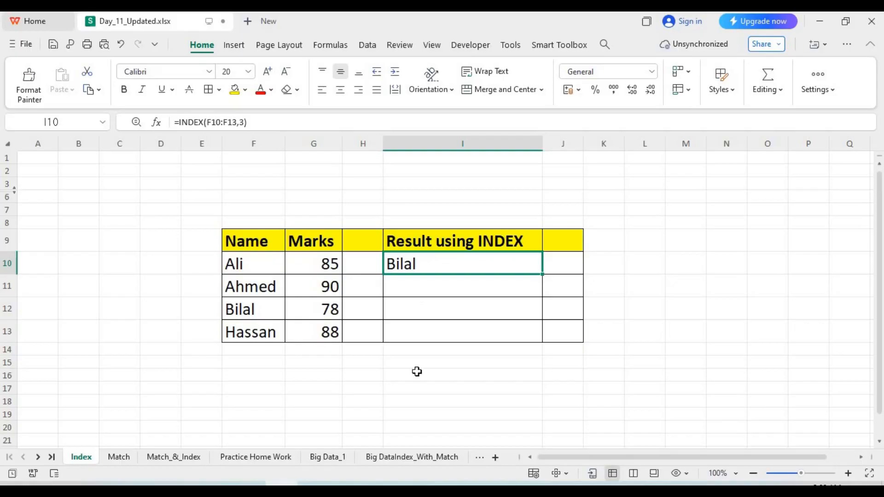
{"action": "left_click", "coordinate": [413, 462]}
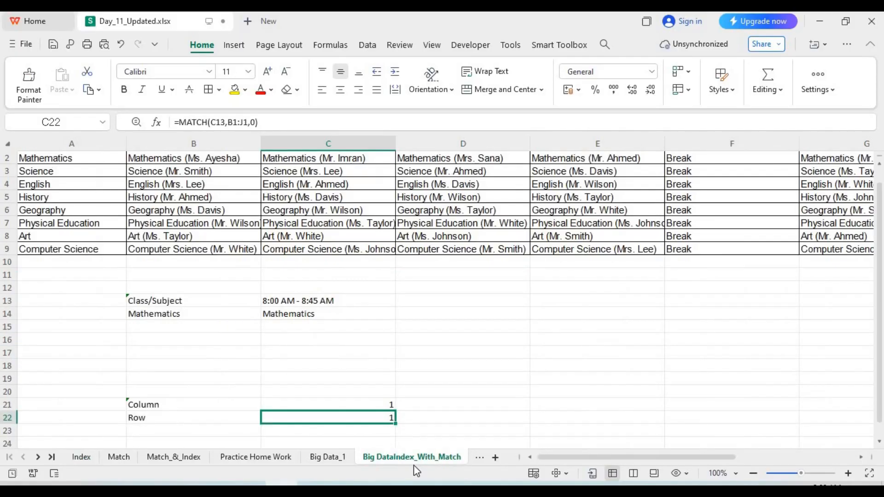
{"action": "left_click", "coordinate": [339, 458]}
{"action": "left_click", "coordinate": [249, 459]}
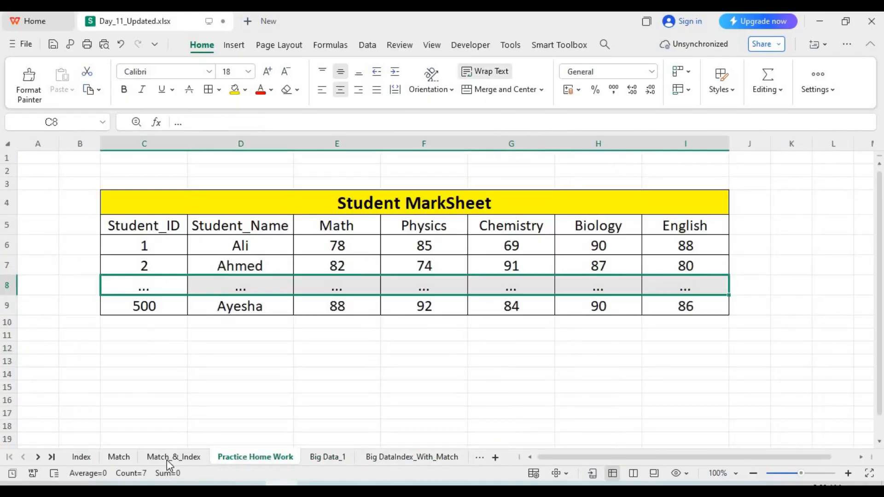
{"action": "left_click", "coordinate": [79, 457]}
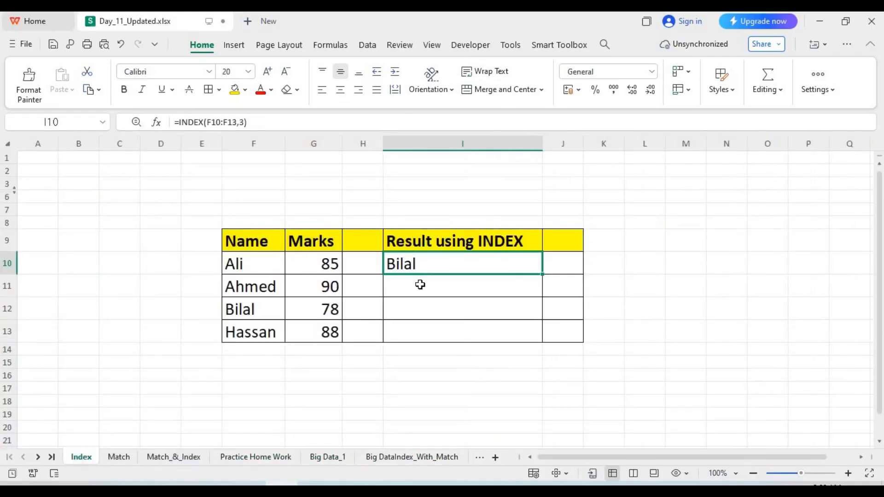
Fill the INDEX formula from I10 down through I13
{"action": "left_click", "coordinate": [421, 284]}
{"action": "left_click", "coordinate": [429, 265]}
{"action": "double_click", "coordinate": [429, 265]}
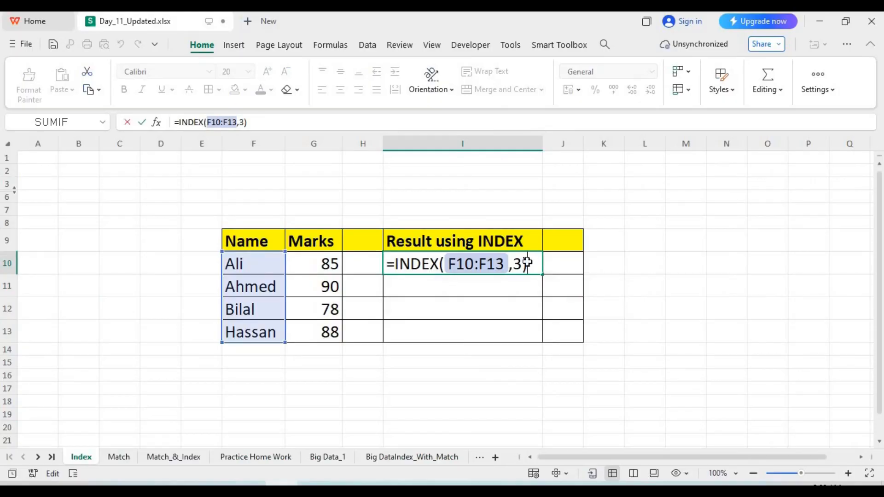
{"action": "key", "text": "Return"}
{"action": "left_click", "coordinate": [531, 262]}
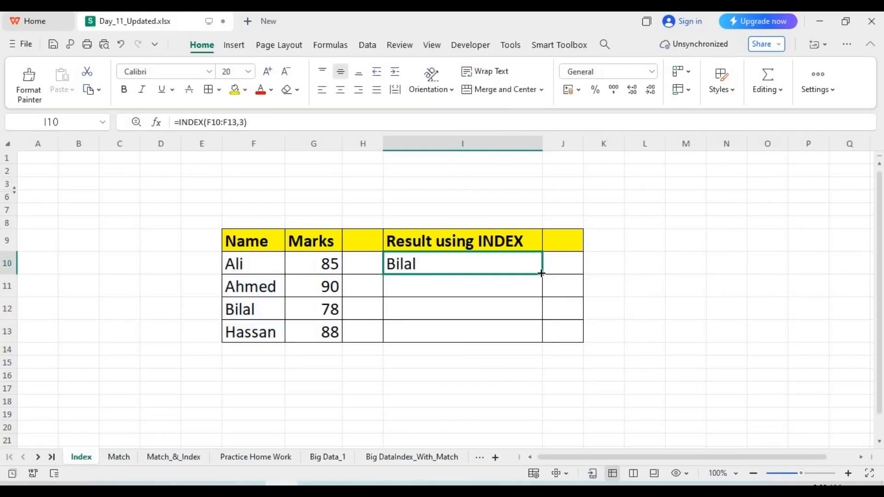
{"action": "left_click_drag", "start_coordinate": [542, 273], "coordinate": [538, 339]}
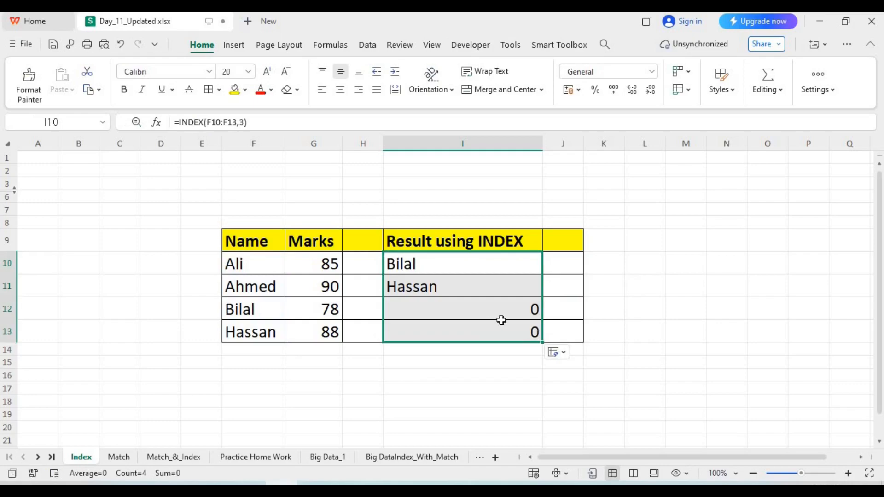
Inspect the array range used by the copied INDEX formula in I12, leaving it unedited
{"action": "double_click", "coordinate": [528, 308]}
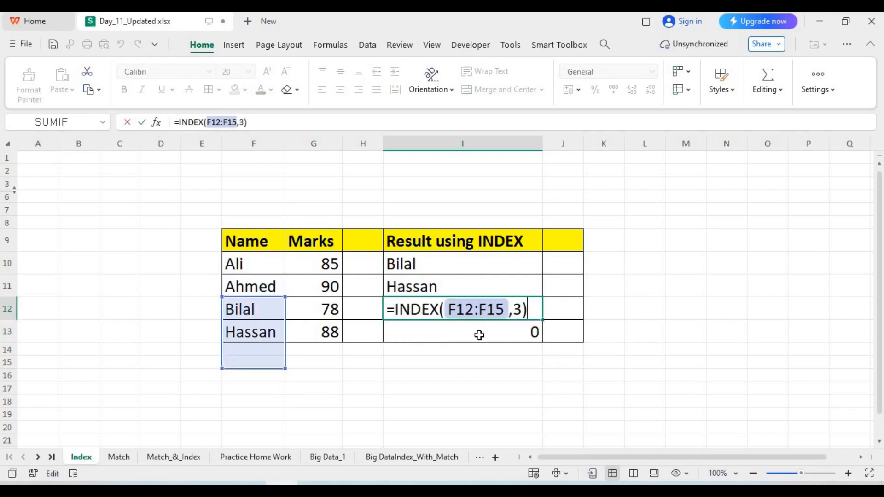
{"action": "left_click", "coordinate": [523, 309]}
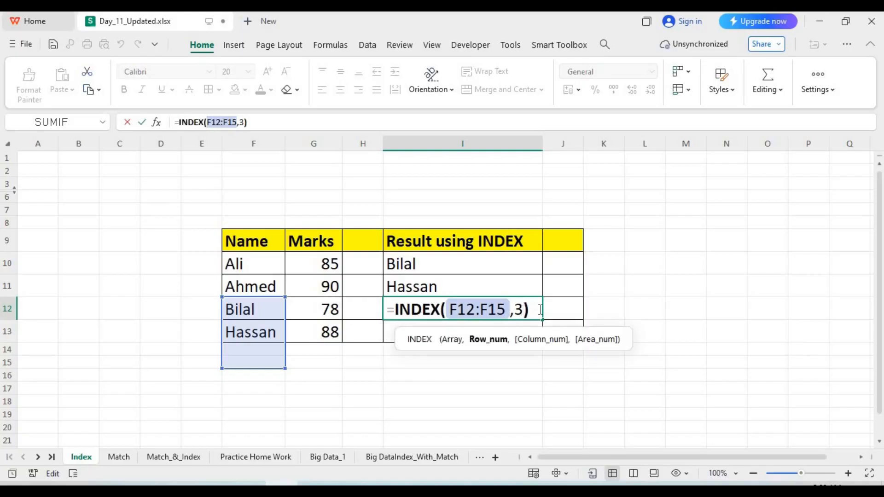
{"action": "key", "text": "Return"}
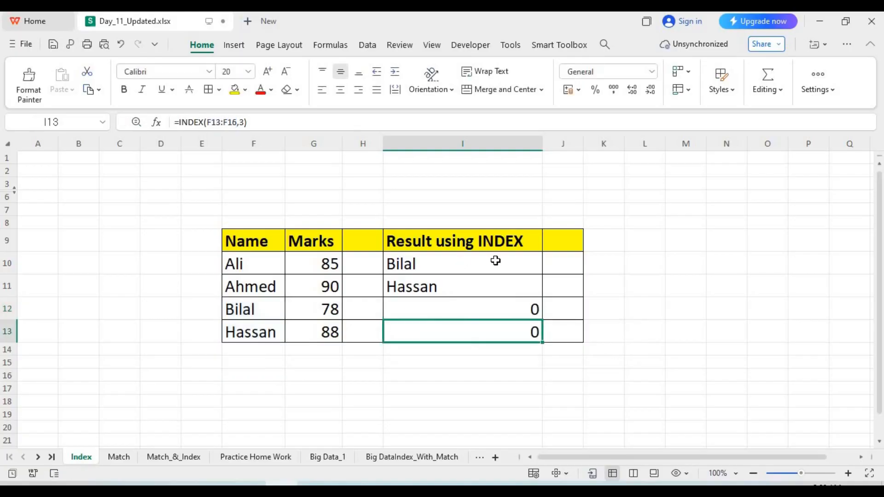
Set the row number in I10's INDEX formula to 1 and compare the result with the first table row
{"action": "double_click", "coordinate": [510, 261]}
{"action": "left_click", "coordinate": [523, 264]}
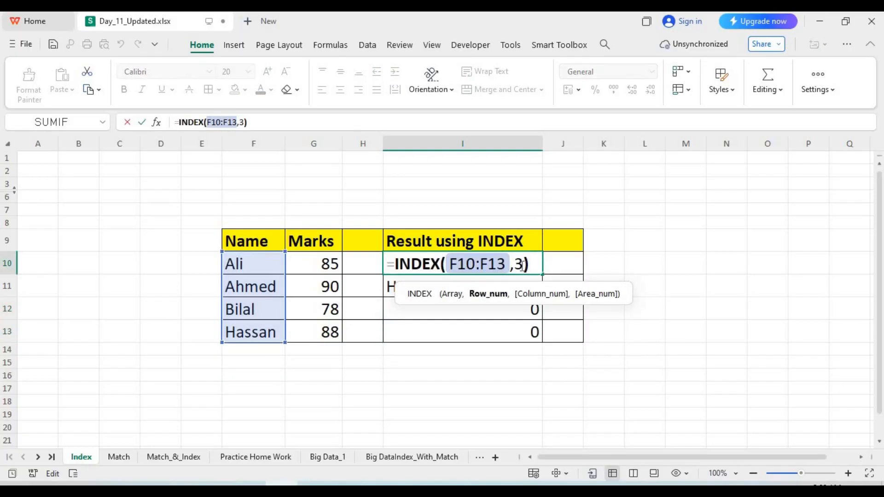
{"action": "key", "text": "BackSpace"}
{"action": "key", "text": "Return"}
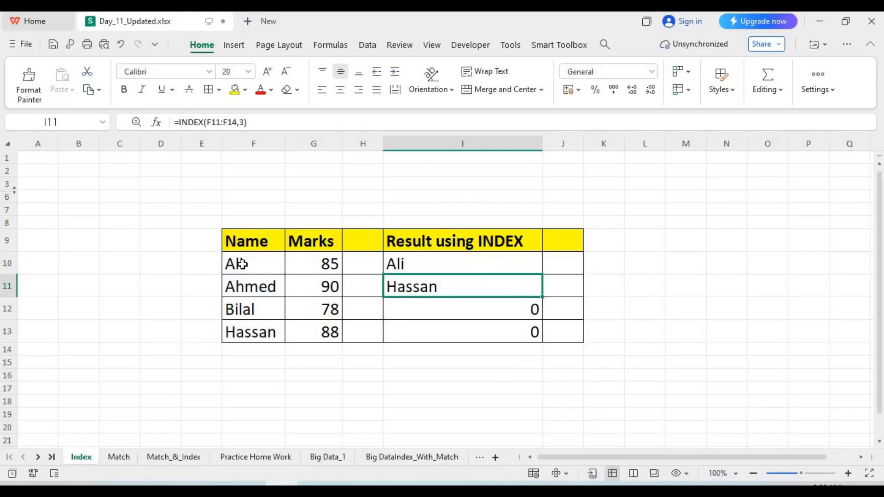
{"action": "left_click_drag", "start_coordinate": [239, 264], "coordinate": [446, 260]}
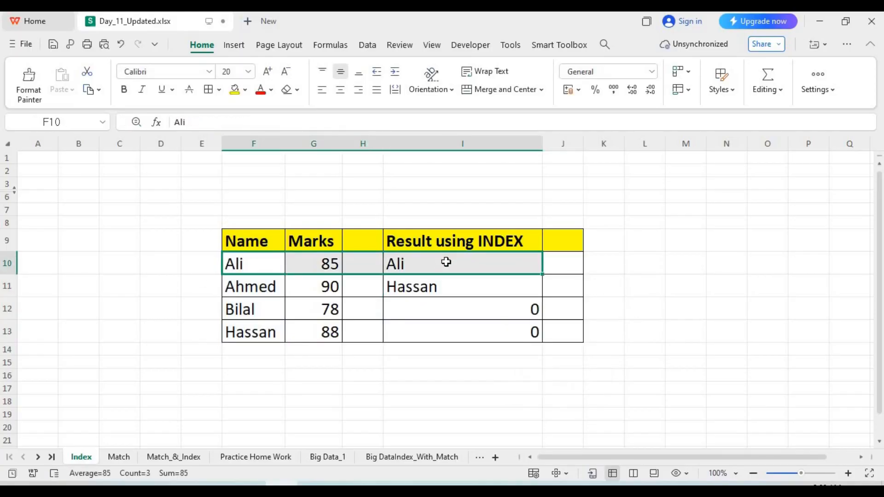
Clear the INDEX results in I10:I13
{"action": "left_click", "coordinate": [489, 310]}
{"action": "left_click_drag", "start_coordinate": [508, 264], "coordinate": [513, 337]}
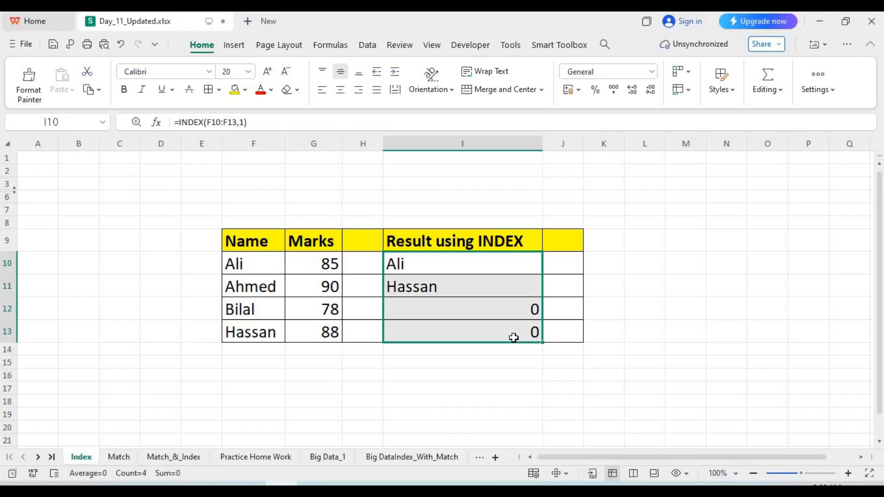
{"action": "key", "text": "Delete"}
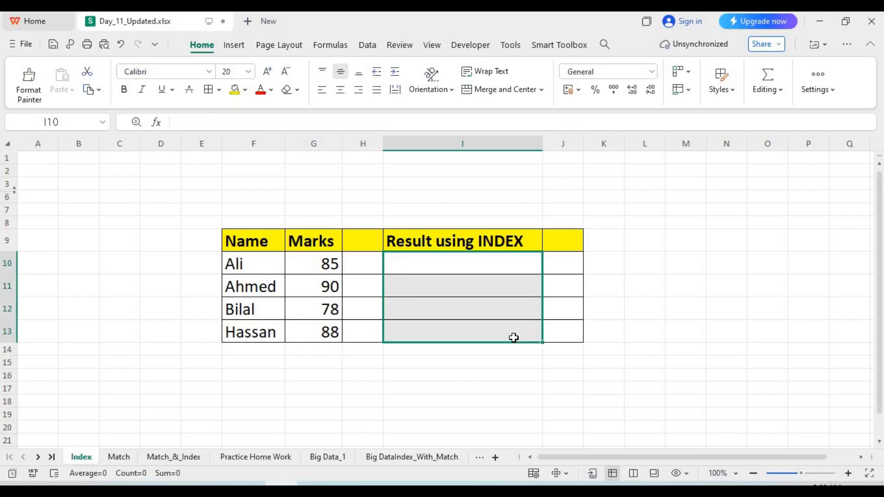
Enter =INDEX(G10:G13,2) in I10 to return the second entry of the Marks column, and check it against the source cell
{"action": "left_click", "coordinate": [453, 266]}
{"action": "type", "text": "="}
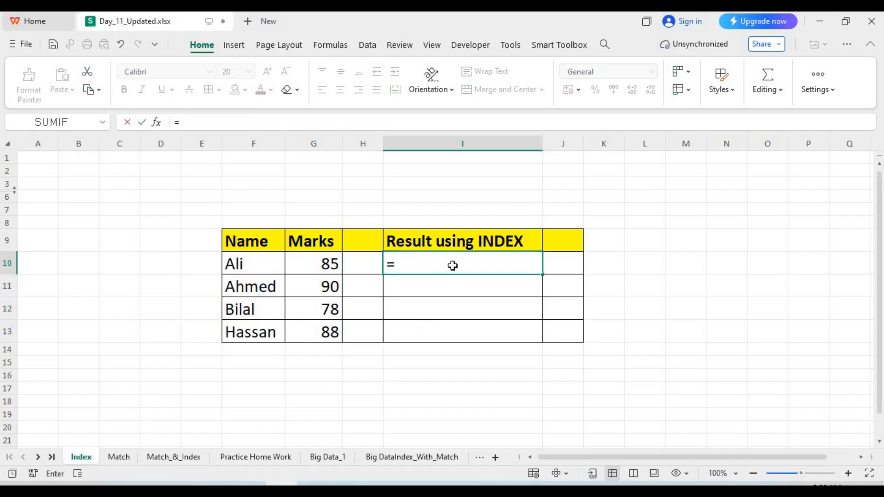
{"action": "type", "text": "INDEX"}
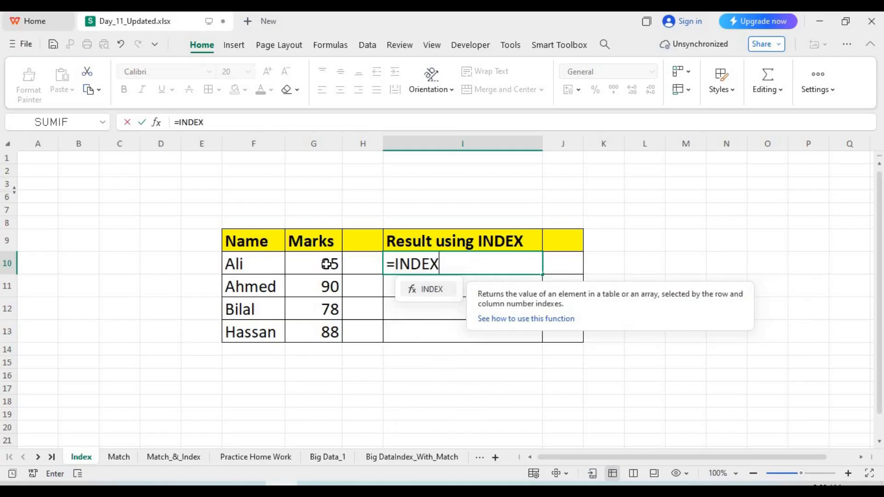
{"action": "type", "text": "("}
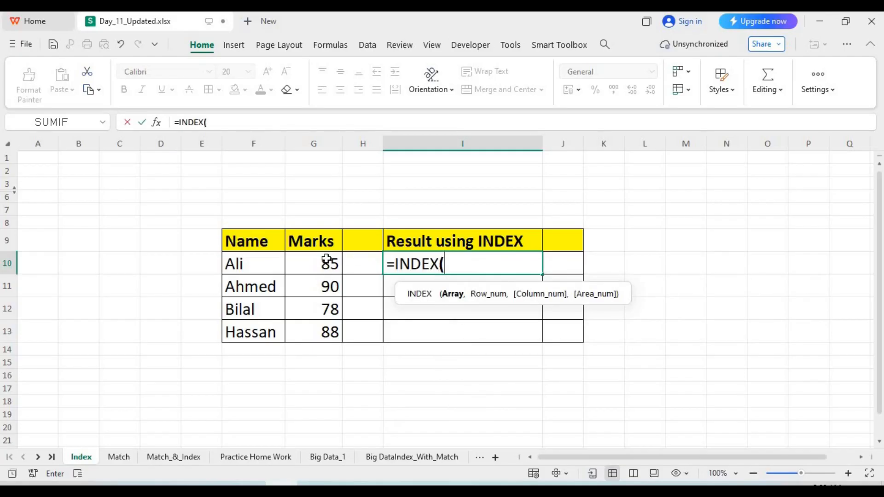
{"action": "left_click_drag", "start_coordinate": [324, 270], "coordinate": [325, 332]}
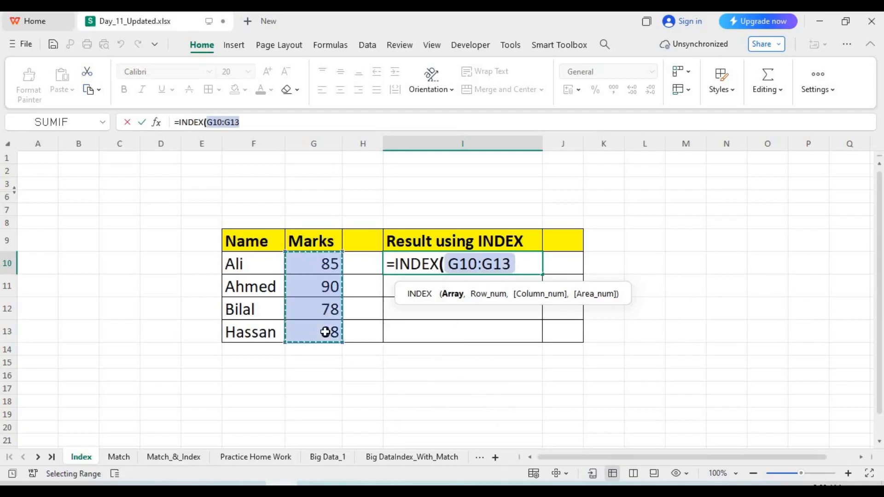
{"action": "type", "text": ","}
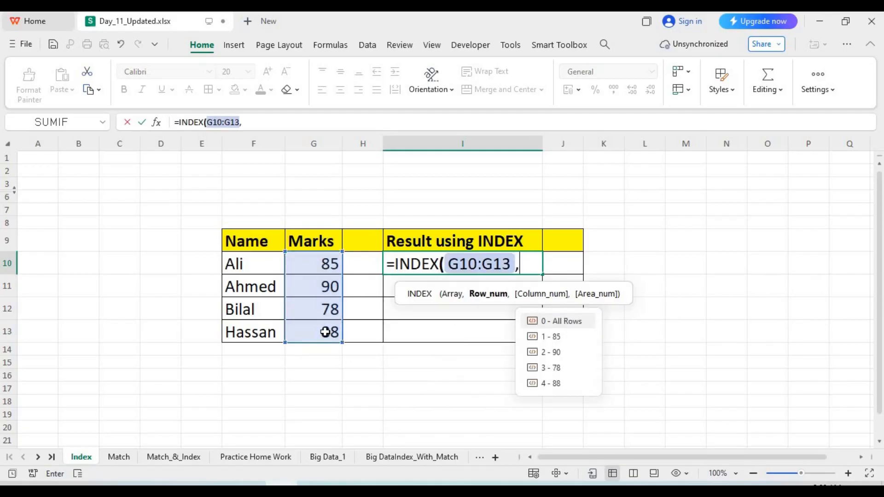
{"action": "type", "text": "2)"}
{"action": "key", "text": "Return"}
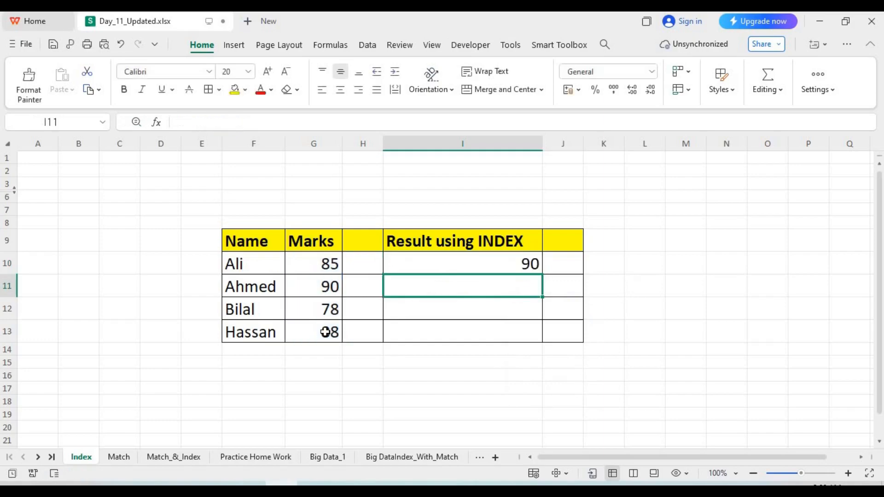
{"action": "left_click", "coordinate": [328, 286]}
Replace the formula in I10 with =INDEX(F10:F13,3) to return the third entry of the Name column
{"action": "left_click", "coordinate": [519, 259]}
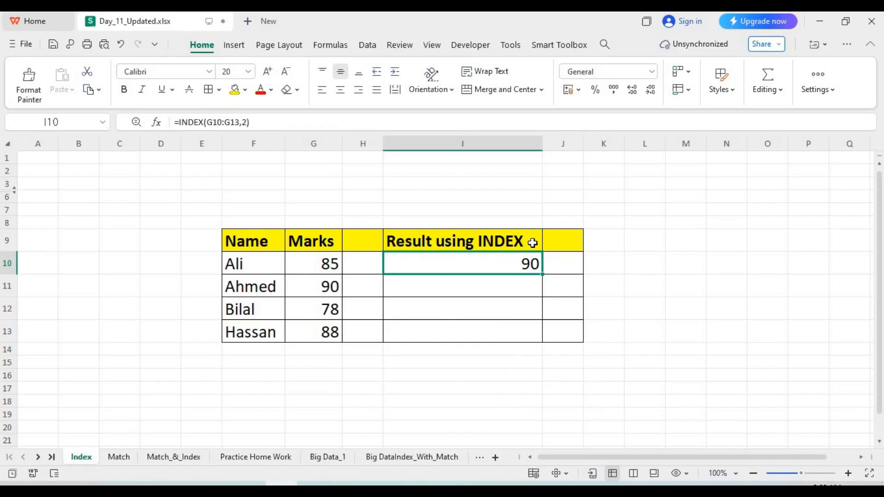
{"action": "key", "text": "BackSpace"}
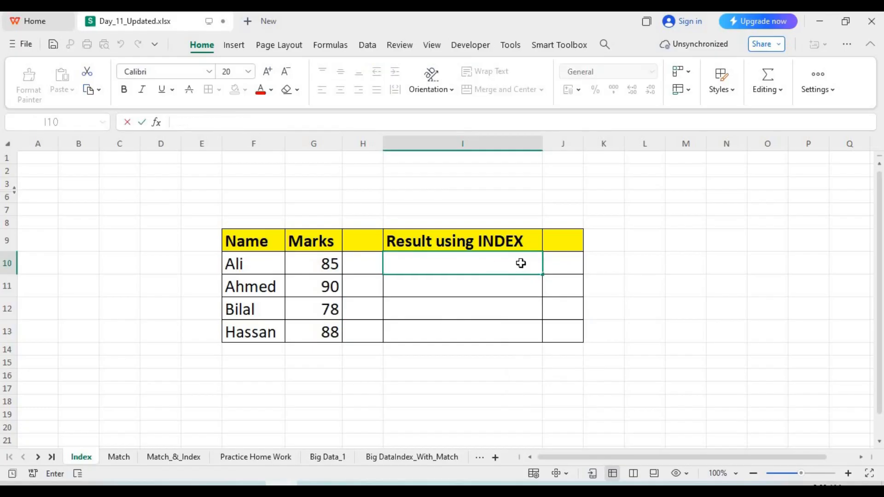
{"action": "type", "text": "=INDEX"}
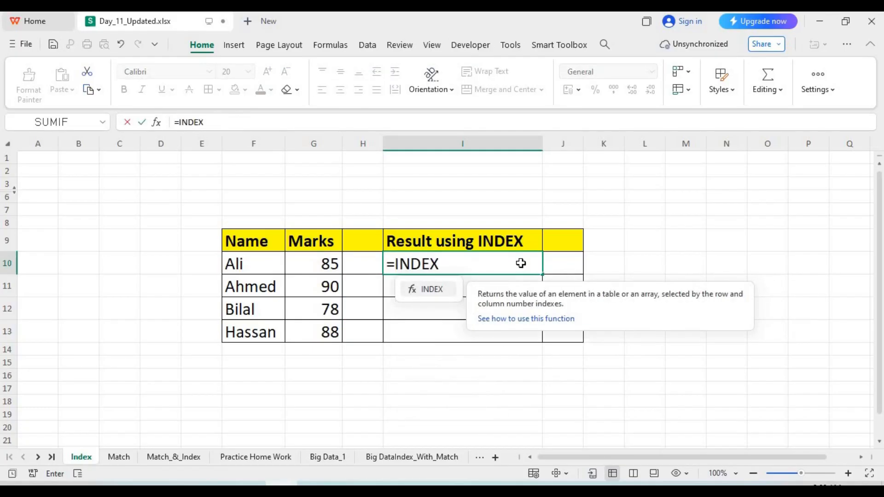
{"action": "left_click_drag", "start_coordinate": [255, 265], "coordinate": [266, 335]}
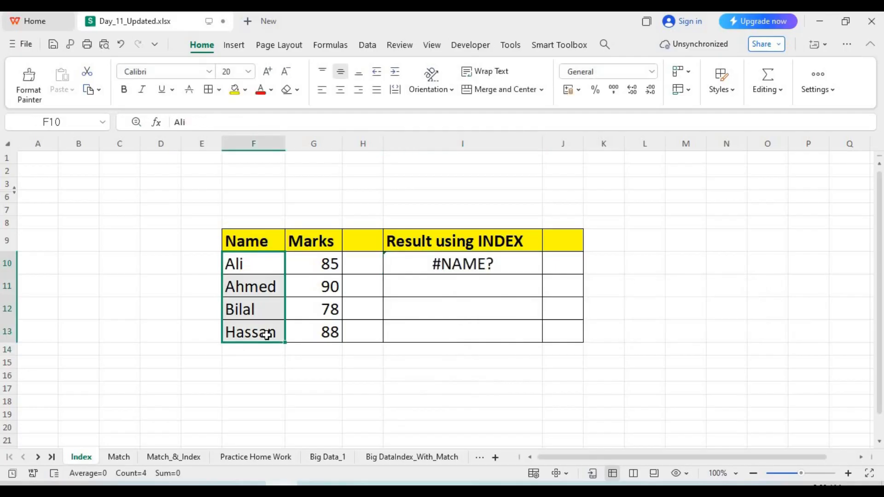
{"action": "double_click", "coordinate": [503, 264]}
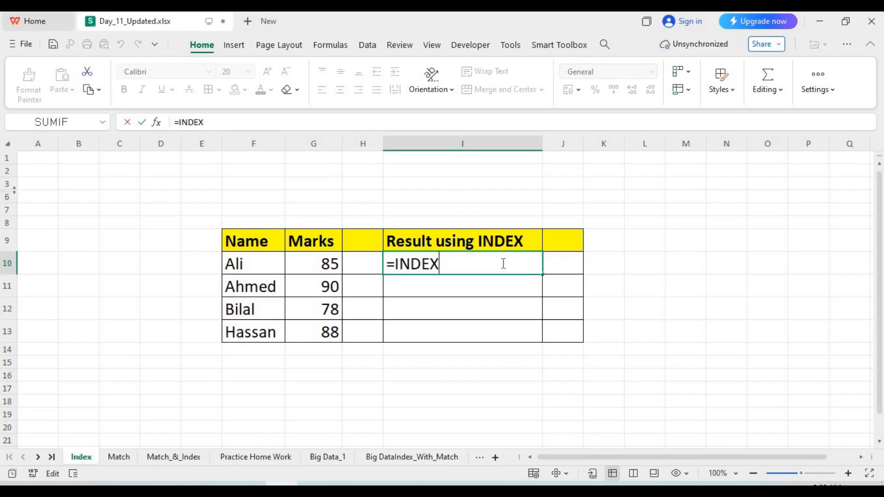
{"action": "type", "text": "("}
{"action": "left_click_drag", "start_coordinate": [256, 264], "coordinate": [262, 328]}
{"action": "type", "text": ","}
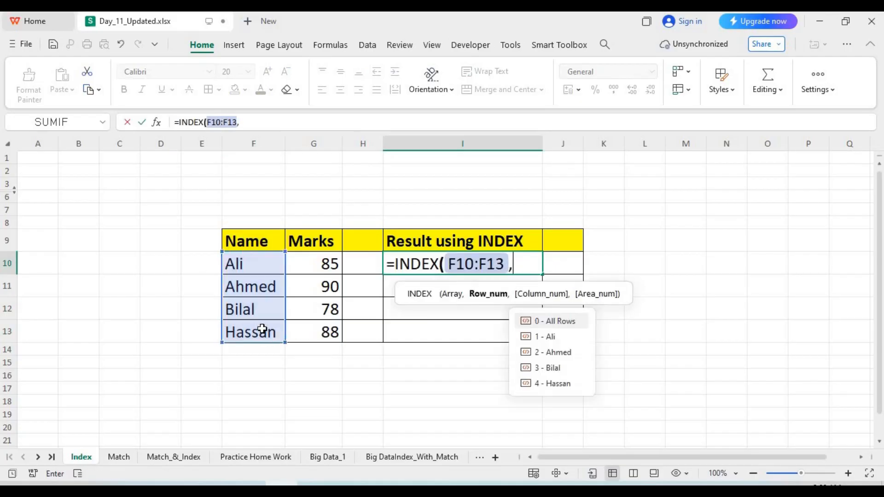
{"action": "type", "text": "3)"}
{"action": "key", "text": "Return"}
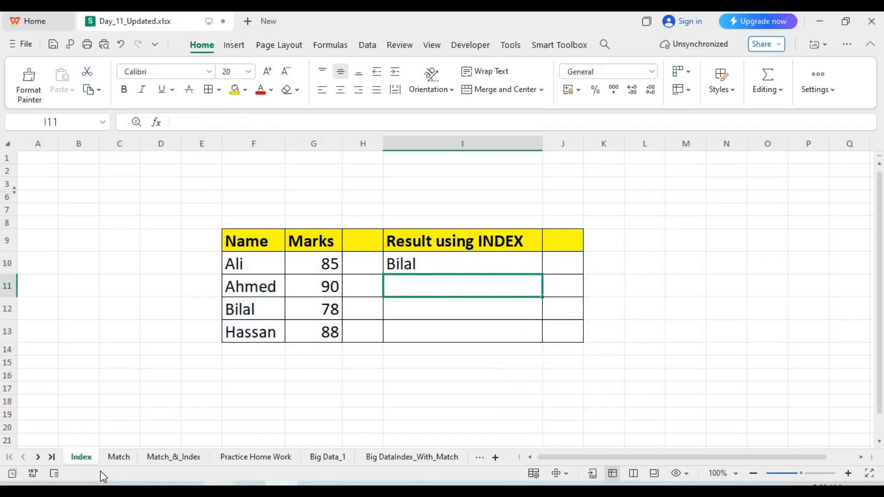
Open the Match sheet and select H7, the first cell under Find Position
{"action": "left_click", "coordinate": [122, 458]}
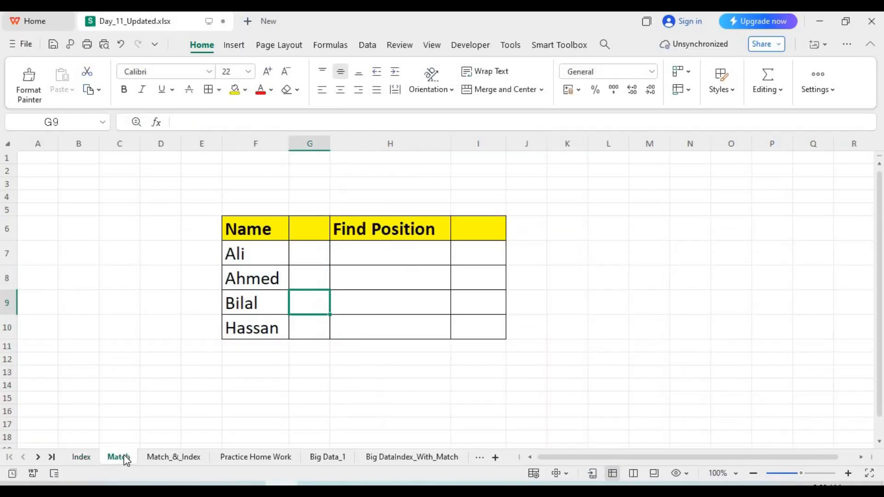
{"action": "left_click", "coordinate": [404, 256]}
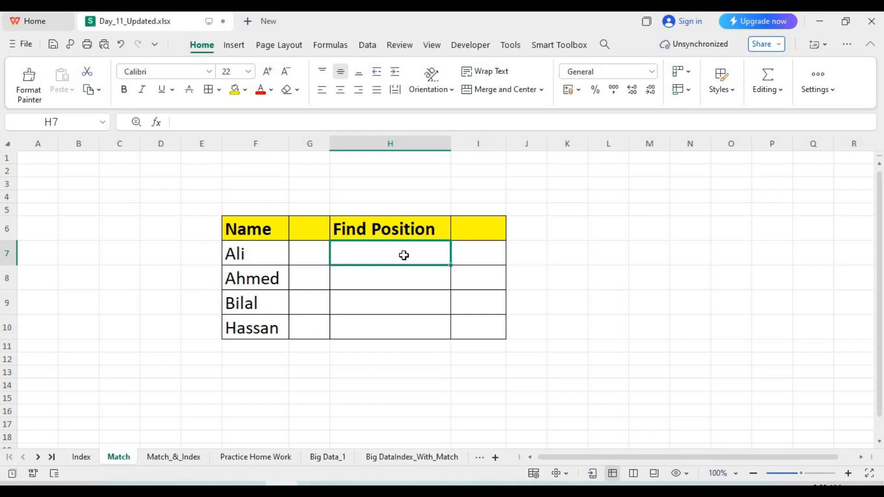
{"action": "type", "text": "=MATCH"}
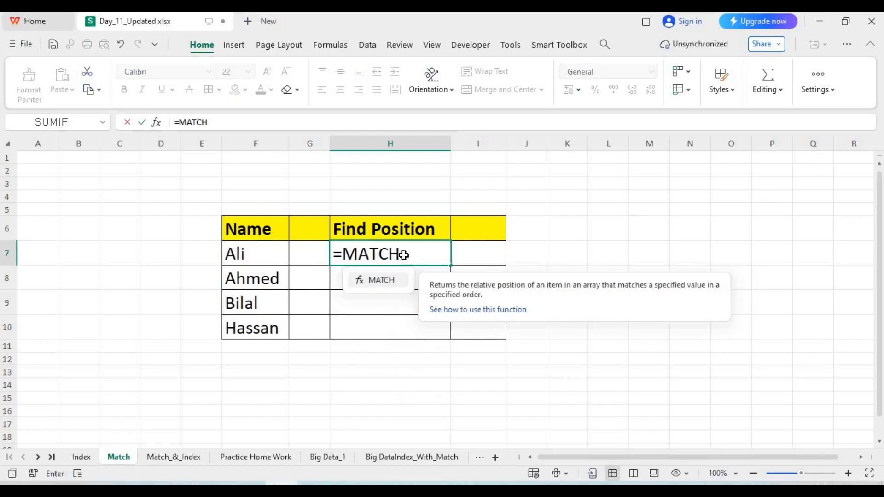
{"action": "type", "text": "("}
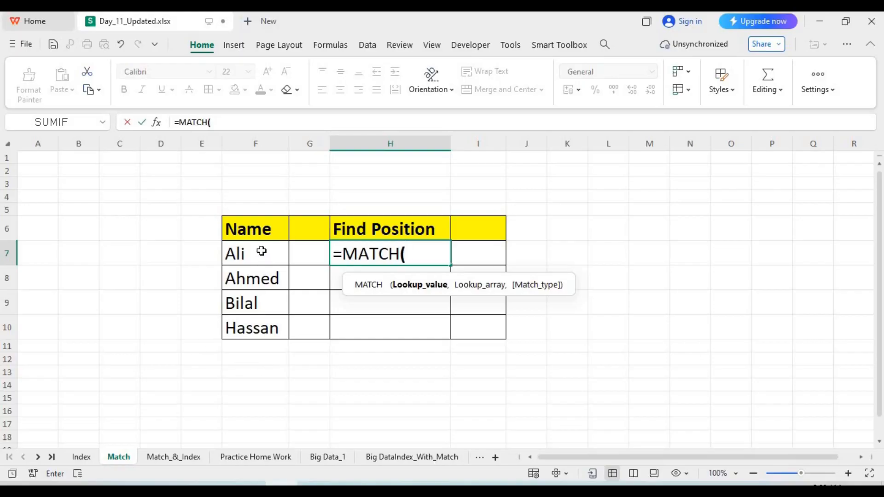
{"action": "key", "text": "BackSpace"}
{"action": "key", "text": "Escape"}
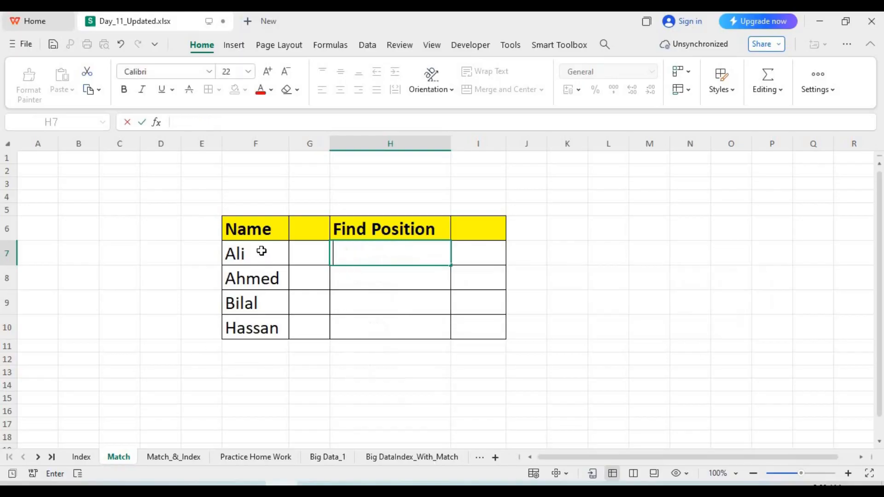
Widen column I and the blank column G beside the names on the Match sheet
{"action": "left_click", "coordinate": [479, 254]}
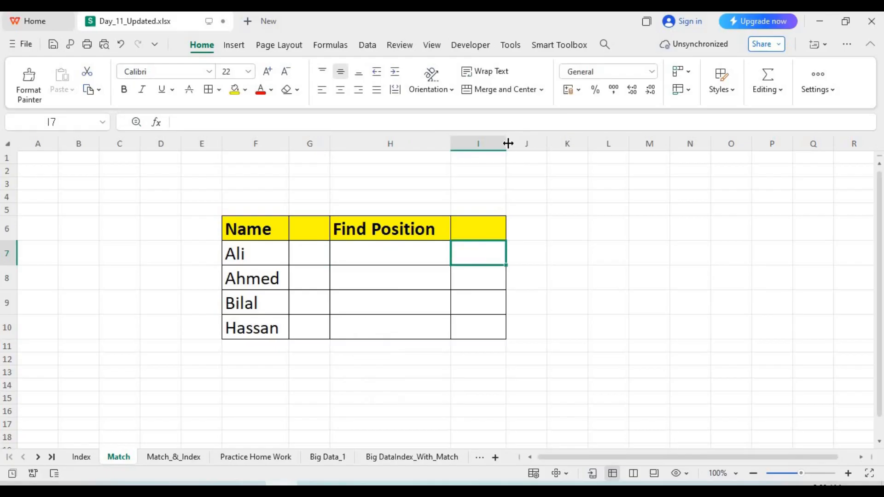
{"action": "left_click_drag", "start_coordinate": [507, 143], "coordinate": [544, 142]}
{"action": "left_click_drag", "start_coordinate": [329, 141], "coordinate": [420, 141]}
Enter the same name as in F8 into G7 as the lookup value, with only its first letter capitalized
{"action": "left_click", "coordinate": [377, 252]}
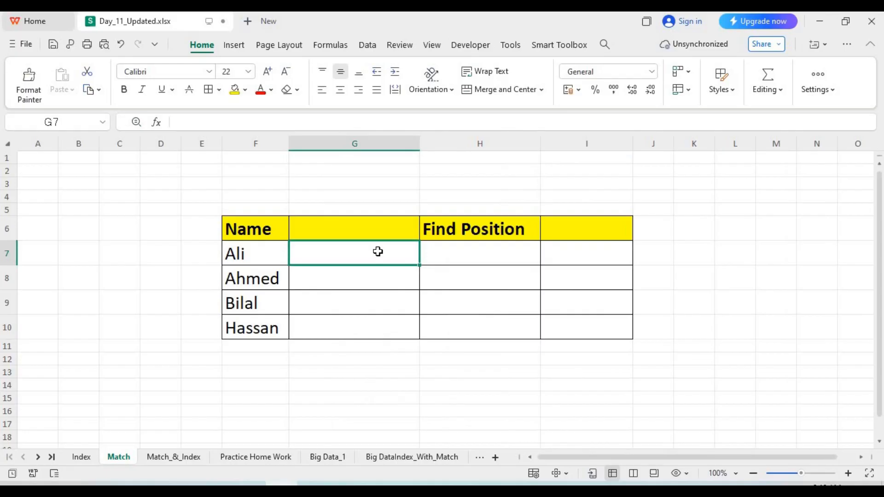
{"action": "type", "text": "aH"}
{"action": "key", "text": "BackSpace"}
{"action": "key", "text": "BackSpace"}
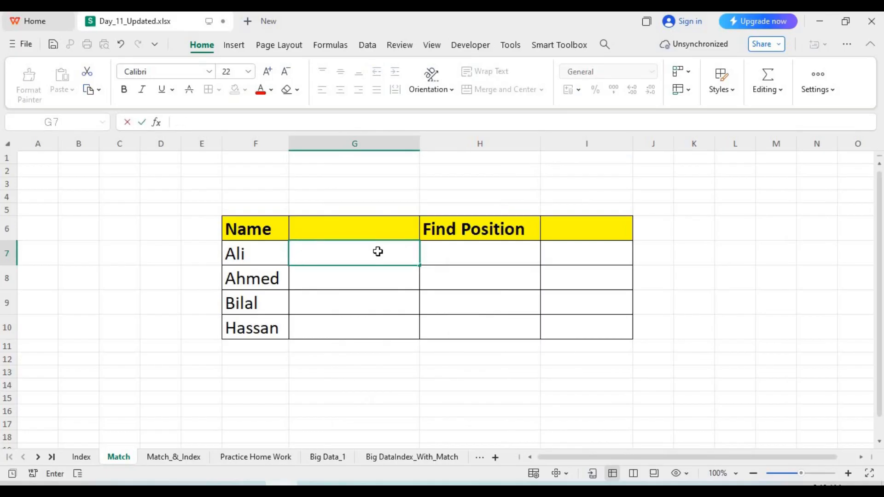
{"action": "type", "text": "aHMED"}
{"action": "key", "text": "BackSpace"}
{"action": "key", "text": "BackSpace"}
{"action": "key", "text": "BackSpace"}
{"action": "key", "text": "BackSpace"}
{"action": "key", "text": "BackSpace"}
{"action": "type", "text": "Ahmed"}
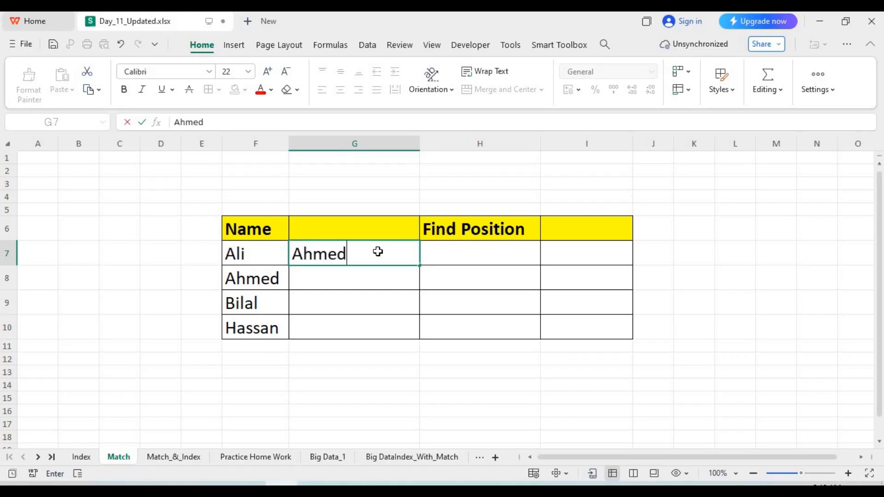
Enter =MATCH(G7,F7:F10,0) in H7 to find the exact-match position of the lookup name in the Name list
{"action": "left_click", "coordinate": [492, 253]}
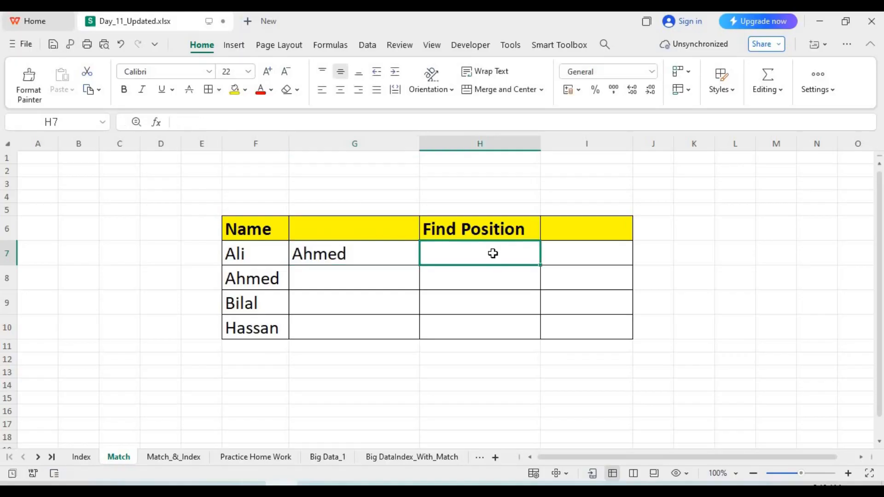
{"action": "type", "text": "=ma"}
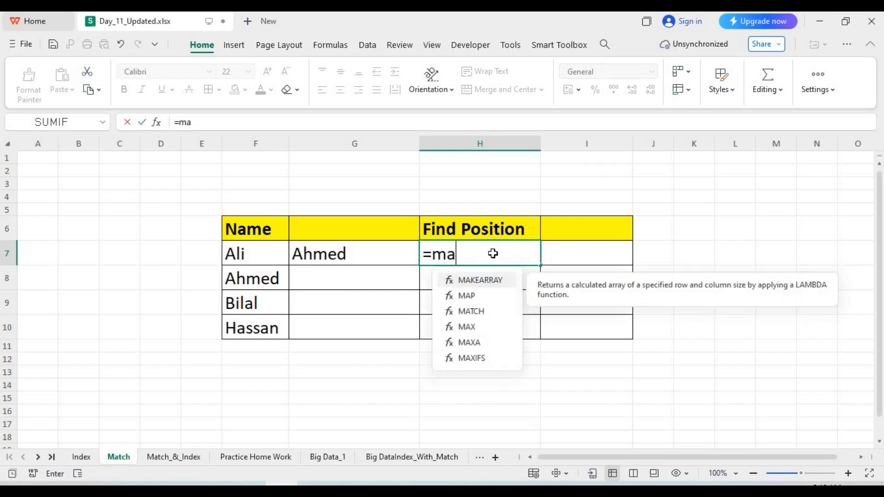
{"action": "type", "text": "tch("}
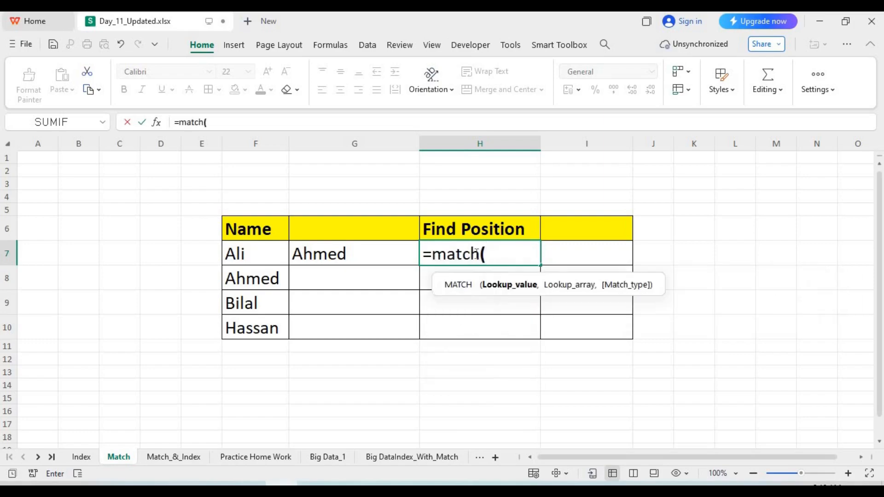
{"action": "left_click", "coordinate": [355, 253]}
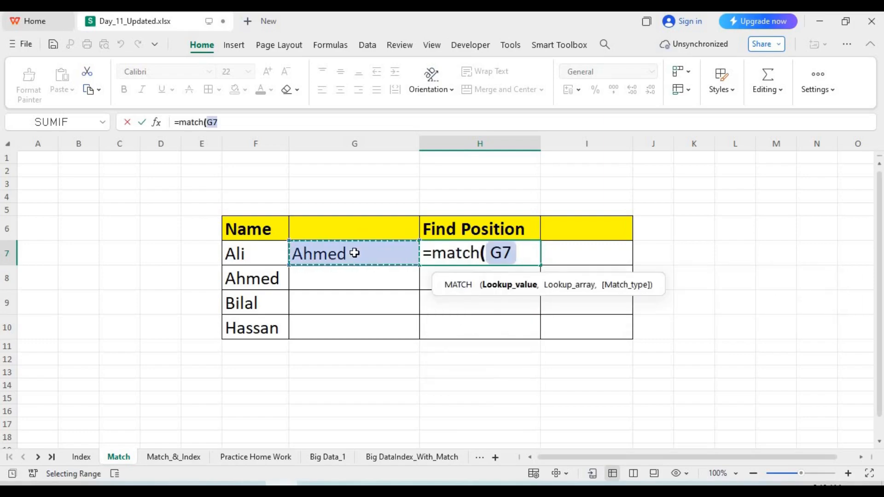
{"action": "type", "text": ","}
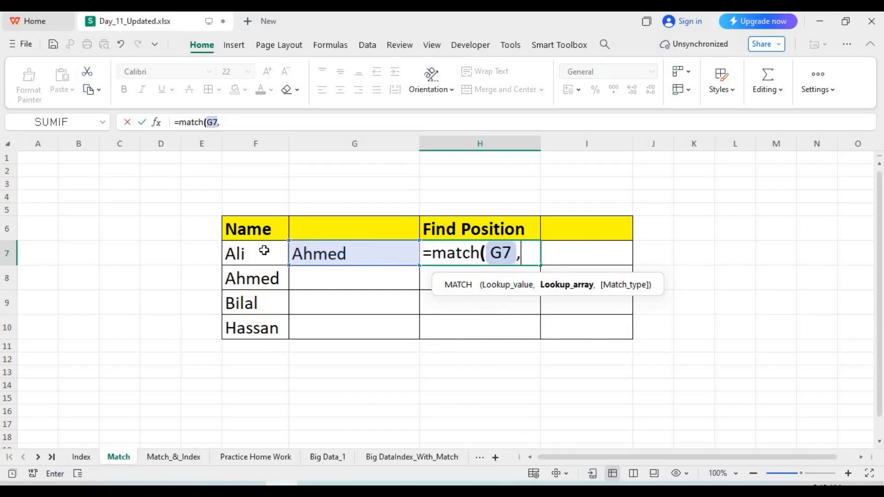
{"action": "left_click_drag", "start_coordinate": [262, 251], "coordinate": [261, 330]}
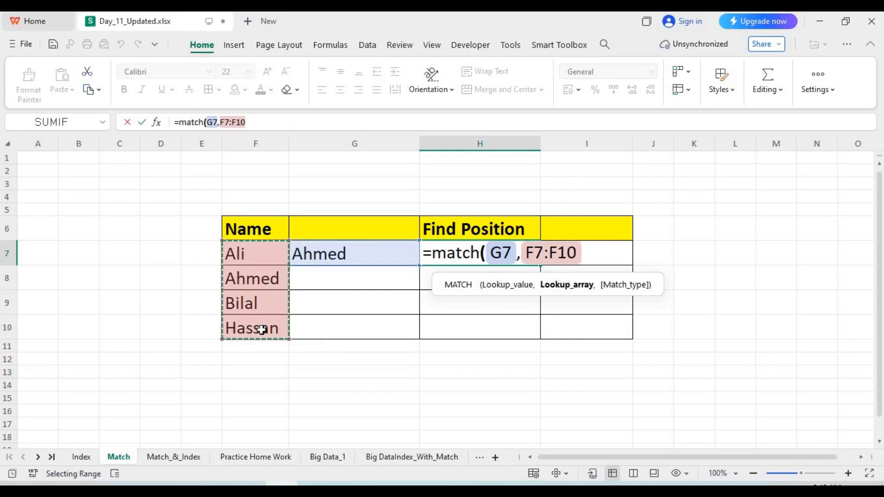
{"action": "type", "text": ",0"}
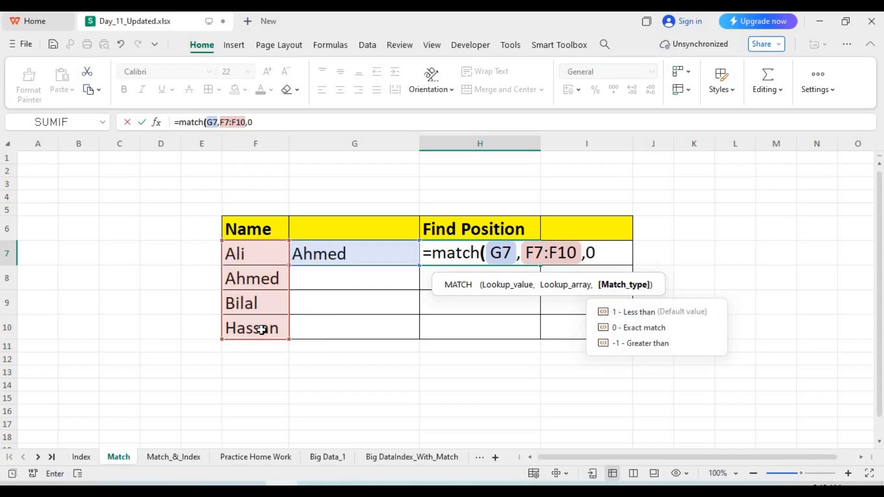
{"action": "type", "text": ")"}
{"action": "key", "text": "Return"}
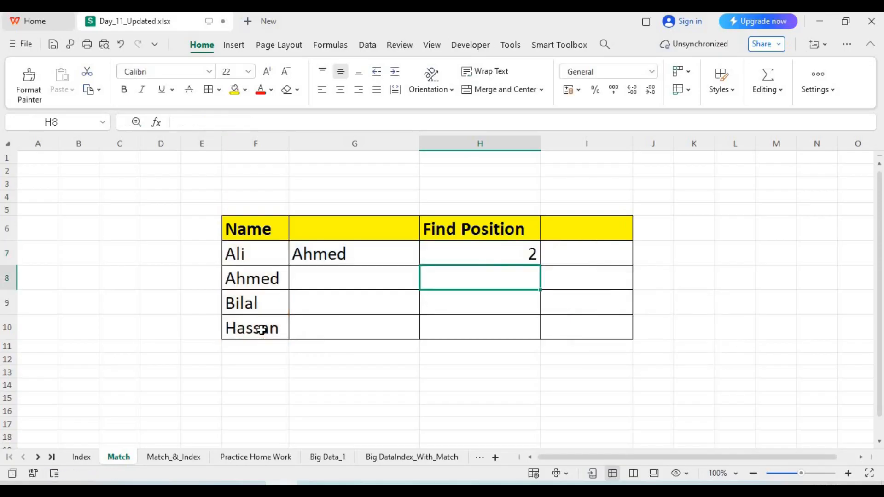
Test the MATCH formula in H7 by changing the lookup name in G7 to the one in F10 and finally to the one in F7
{"action": "left_click", "coordinate": [366, 254]}
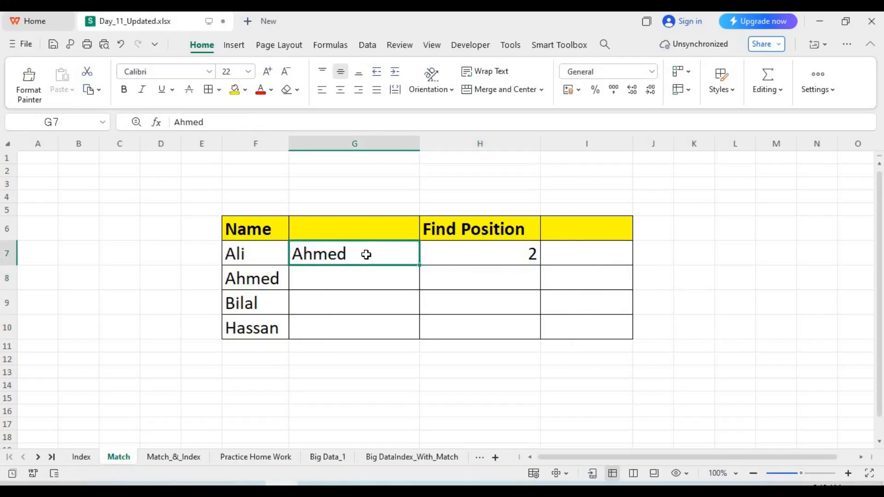
{"action": "type", "text": "Hassan"}
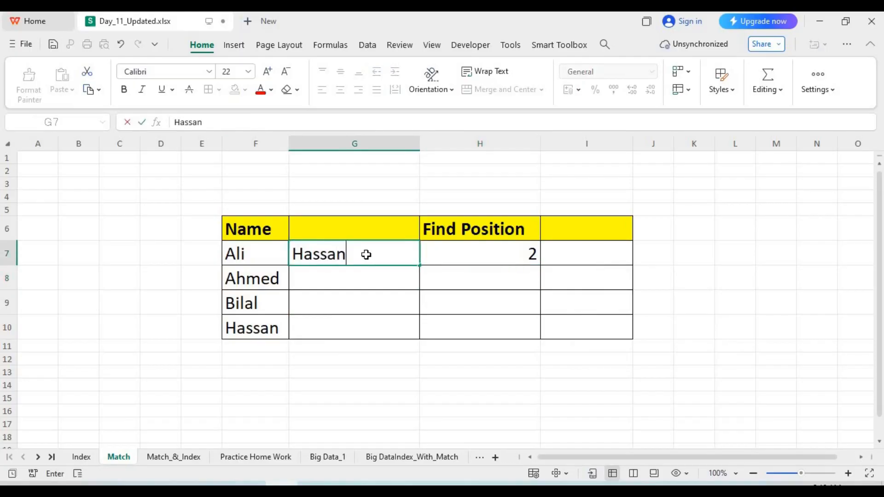
{"action": "key", "text": "Return"}
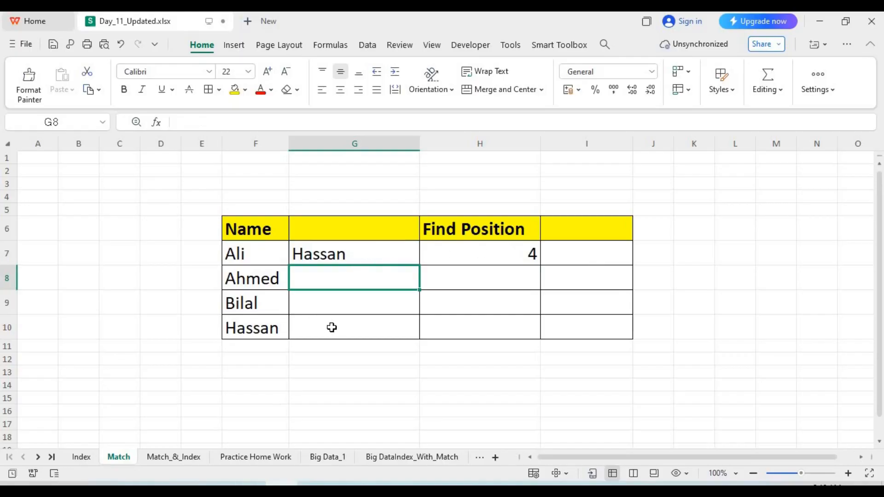
{"action": "left_click", "coordinate": [360, 256]}
{"action": "type", "text": "Ali"}
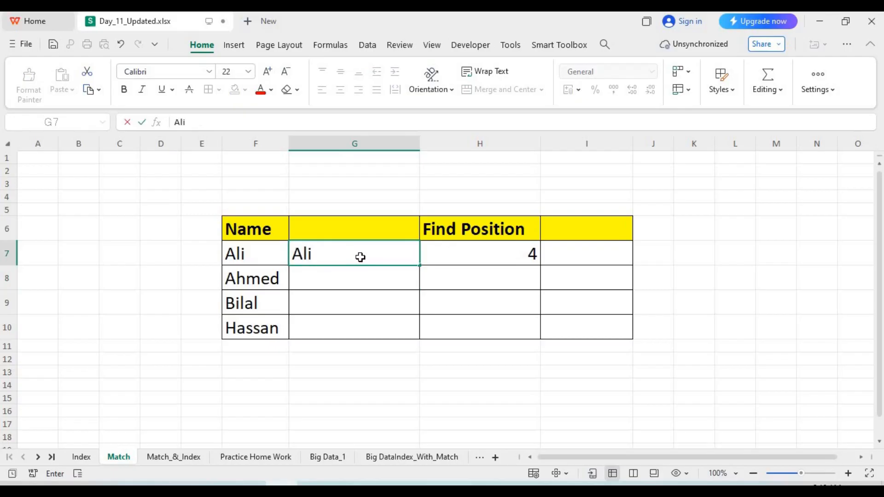
{"action": "key", "text": "Return"}
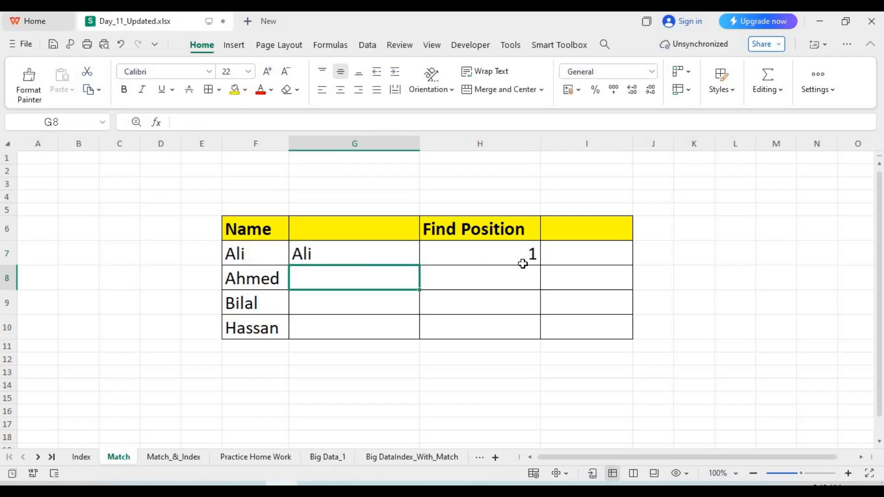
{"action": "left_click", "coordinate": [533, 254]}
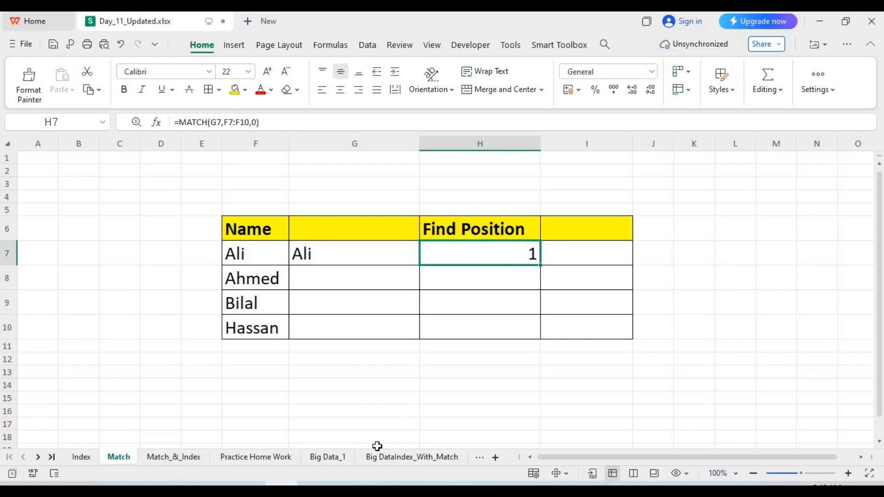
Open the Match_&_Index sheet and select I7, the first empty cell under the second Name header
{"action": "left_click", "coordinate": [339, 458]}
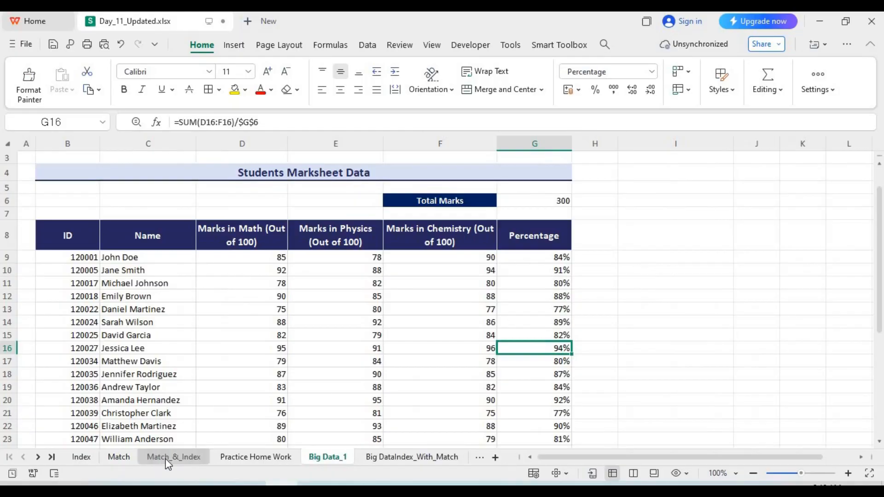
{"action": "left_click", "coordinate": [122, 458]}
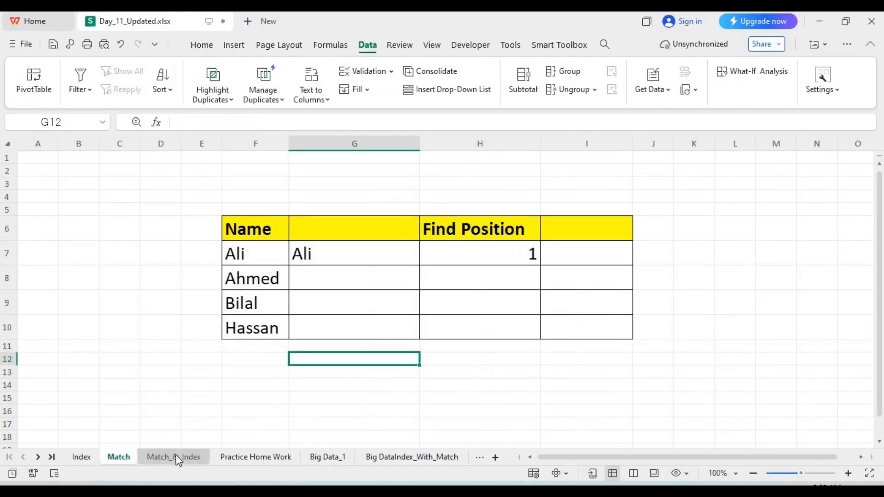
{"action": "left_click", "coordinate": [178, 457]}
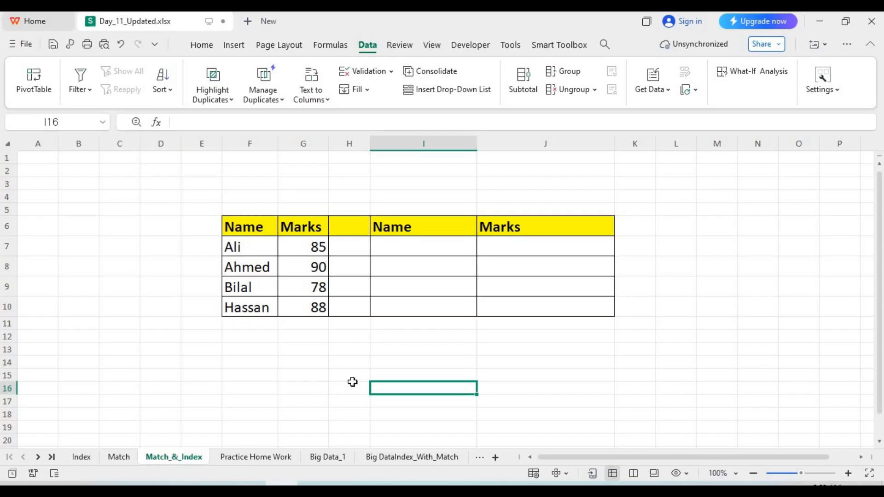
{"action": "left_click", "coordinate": [538, 251]}
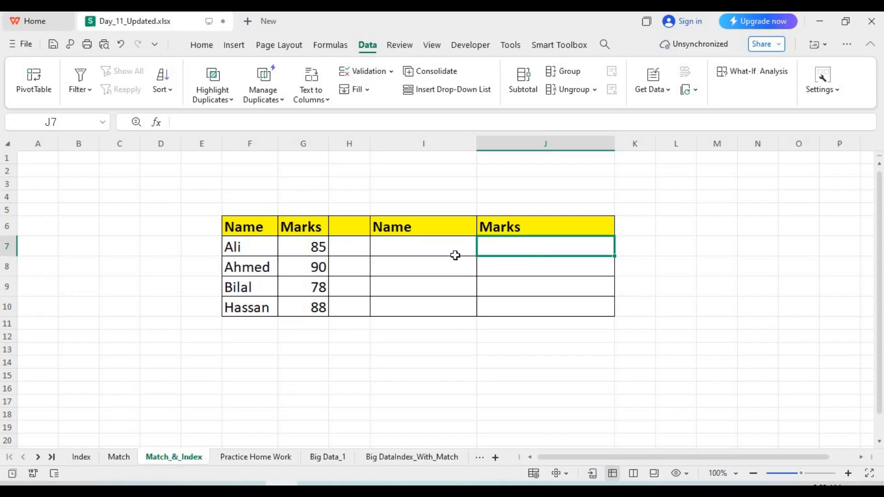
{"action": "left_click", "coordinate": [437, 249]}
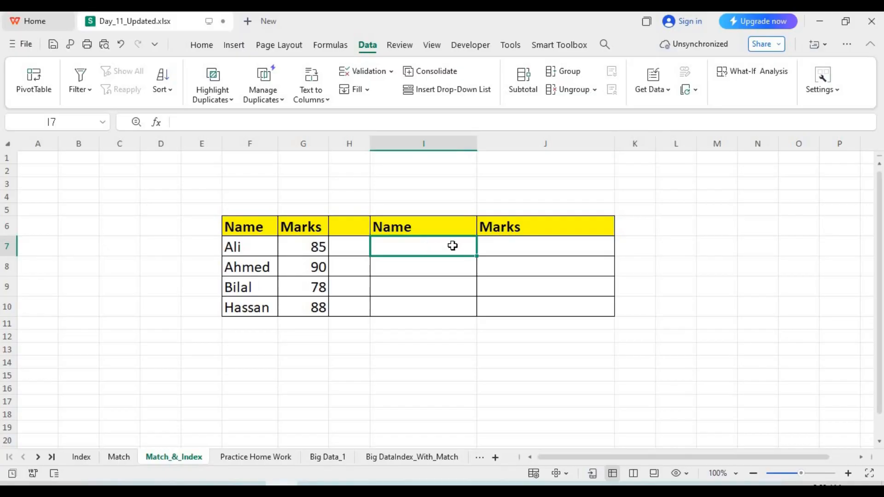
Enter =INDEX(G7:G10,MATCH(I7,F7:F10,0)) in J7 to return the marks for the name in I7
{"action": "left_click", "coordinate": [529, 250]}
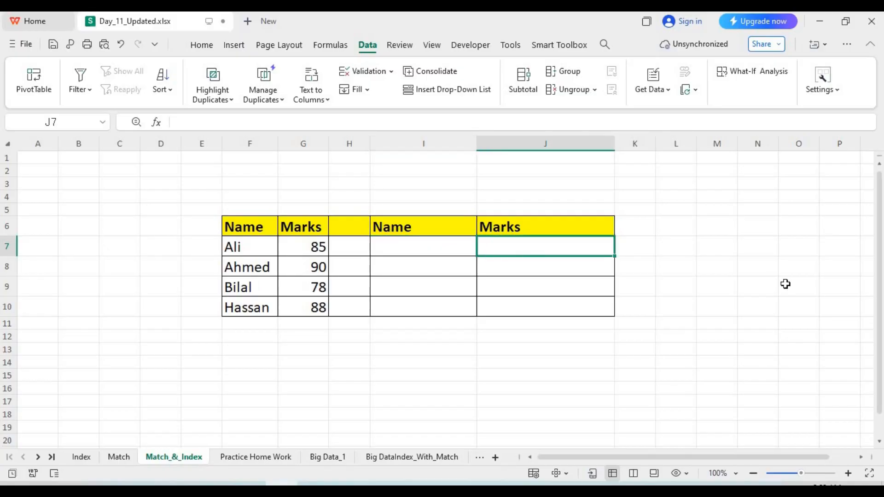
{"action": "type", "text": "=index"}
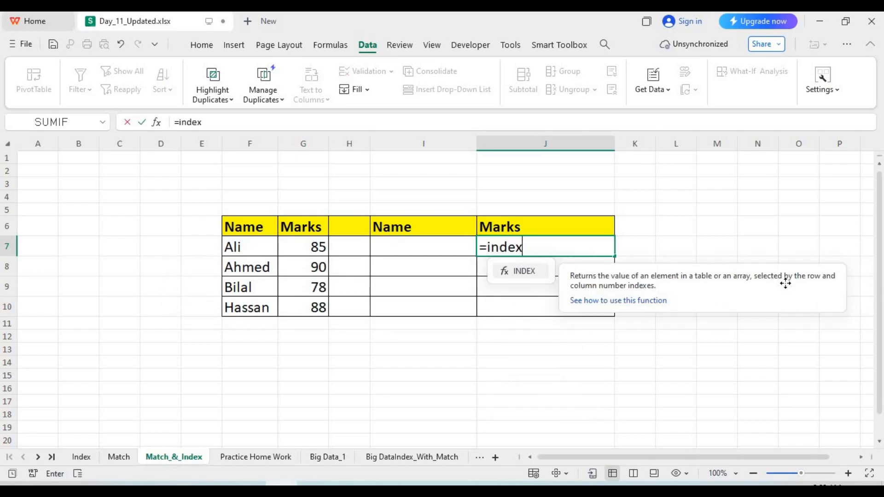
{"action": "type", "text": "("}
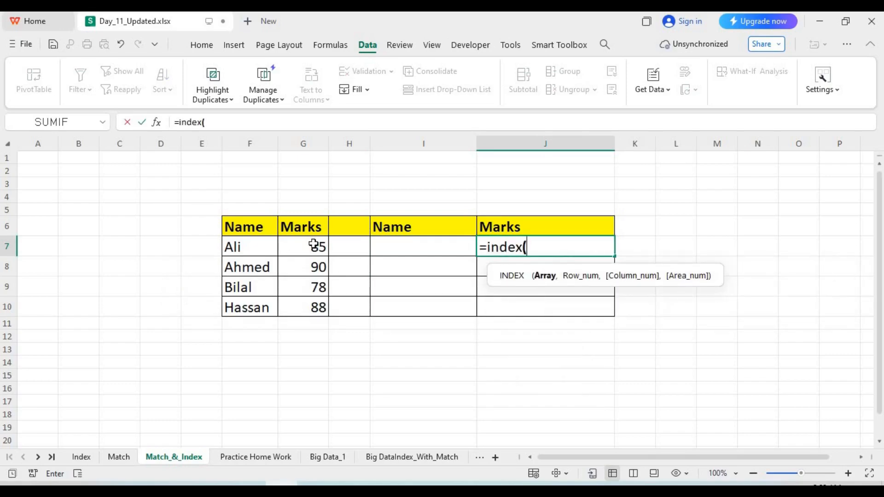
{"action": "left_click_drag", "start_coordinate": [316, 246], "coordinate": [318, 308]}
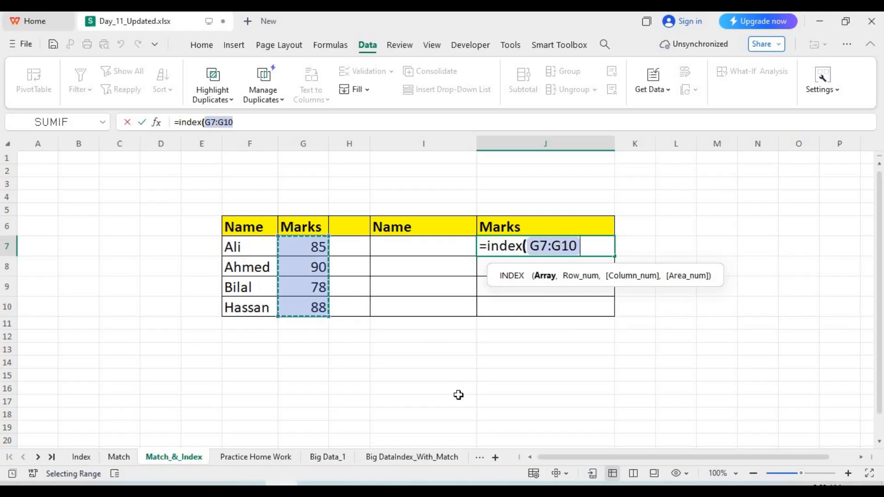
{"action": "type", "text": ",mat"}
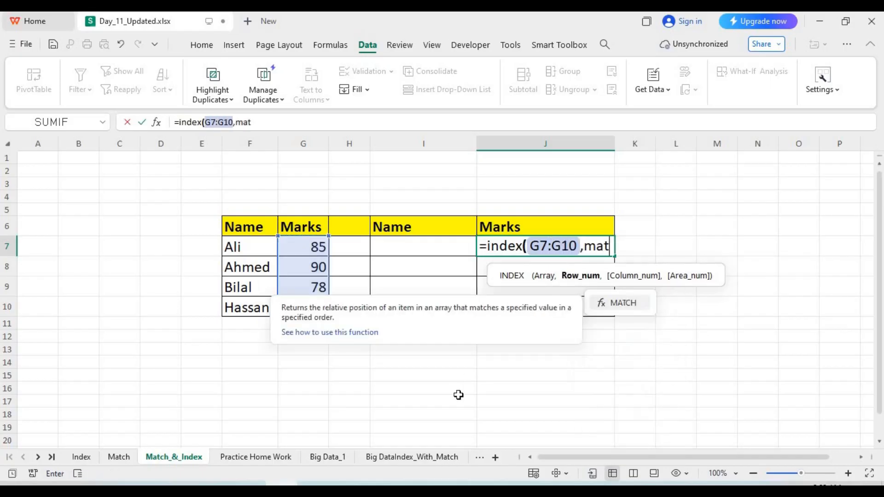
{"action": "type", "text": "ch("}
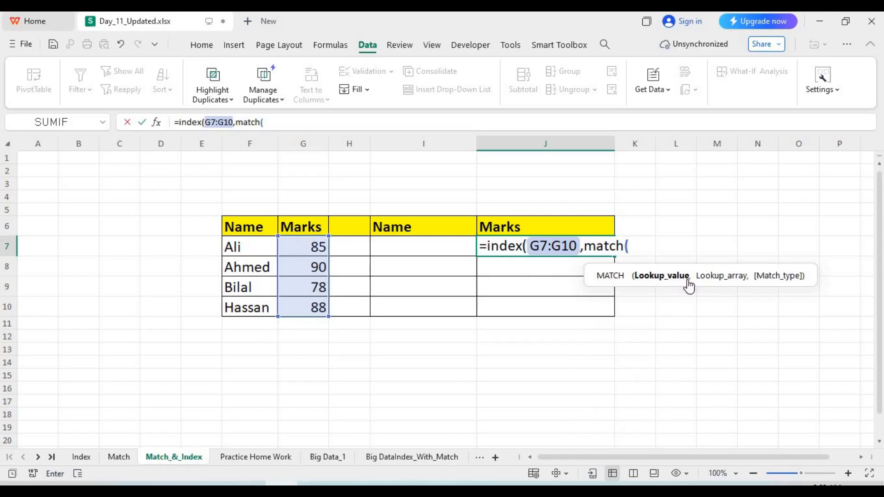
{"action": "left_click", "coordinate": [445, 245]}
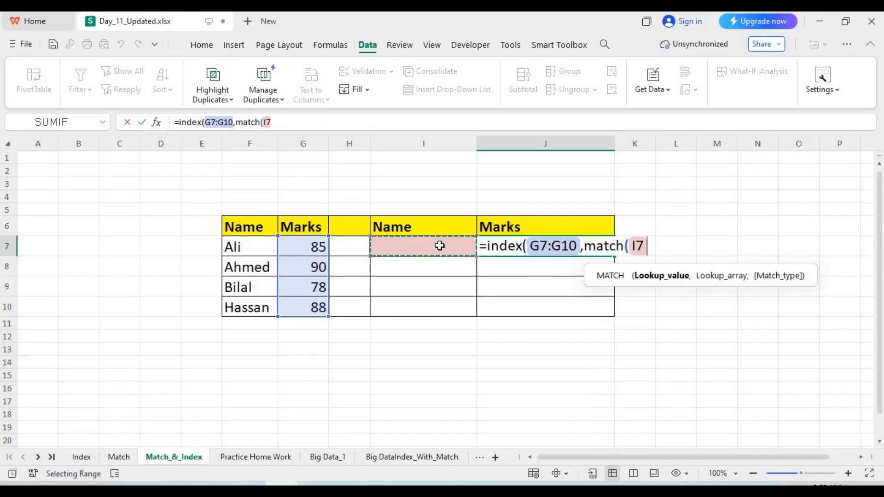
{"action": "type", "text": ","}
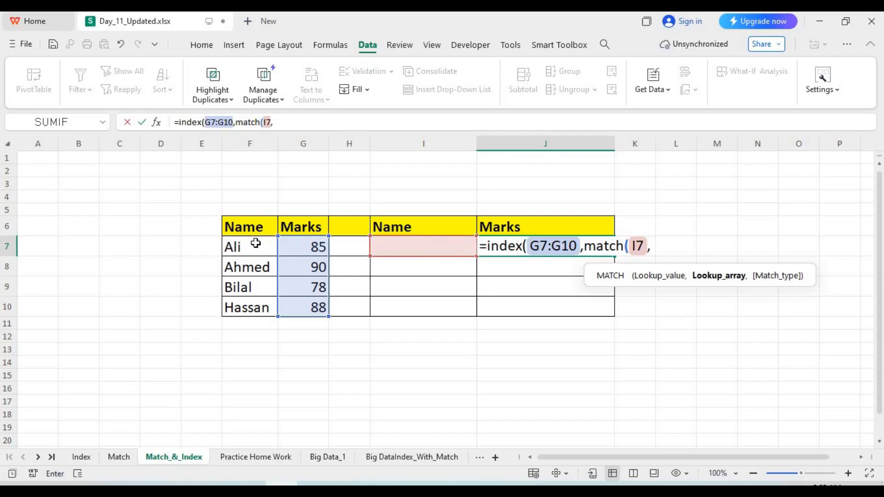
{"action": "left_click_drag", "start_coordinate": [256, 244], "coordinate": [258, 298]}
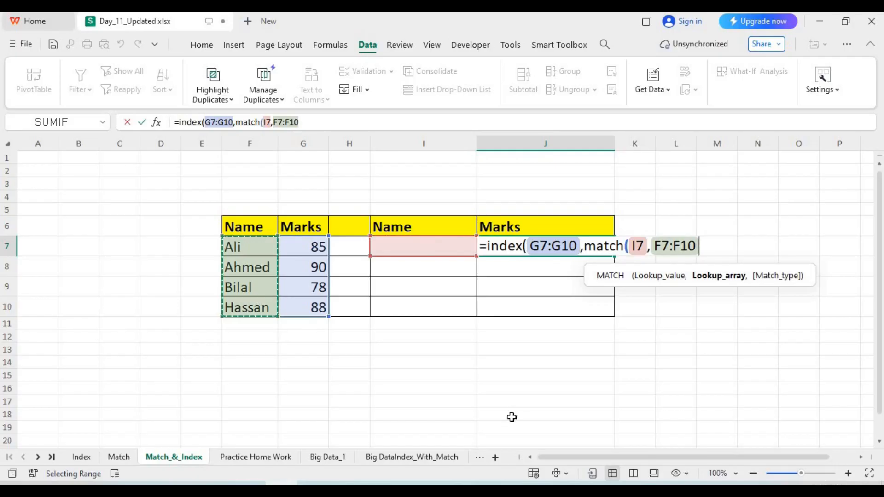
{"action": "type", "text": ","}
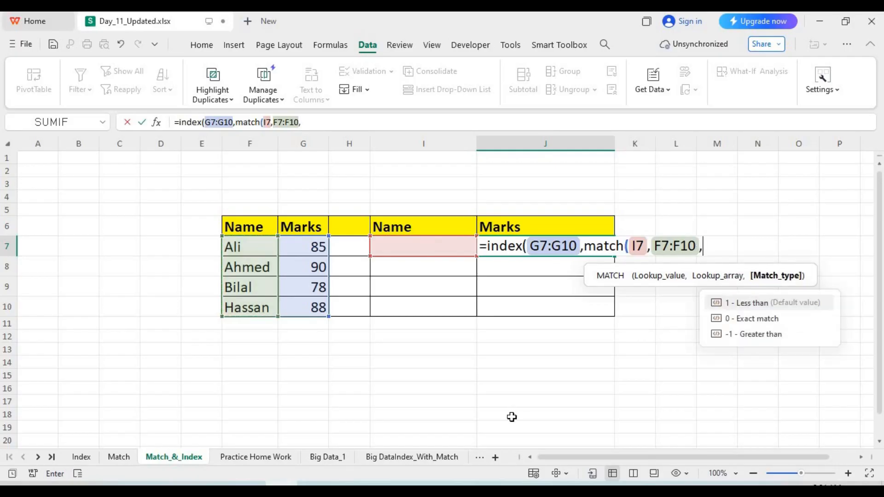
{"action": "type", "text": "0"}
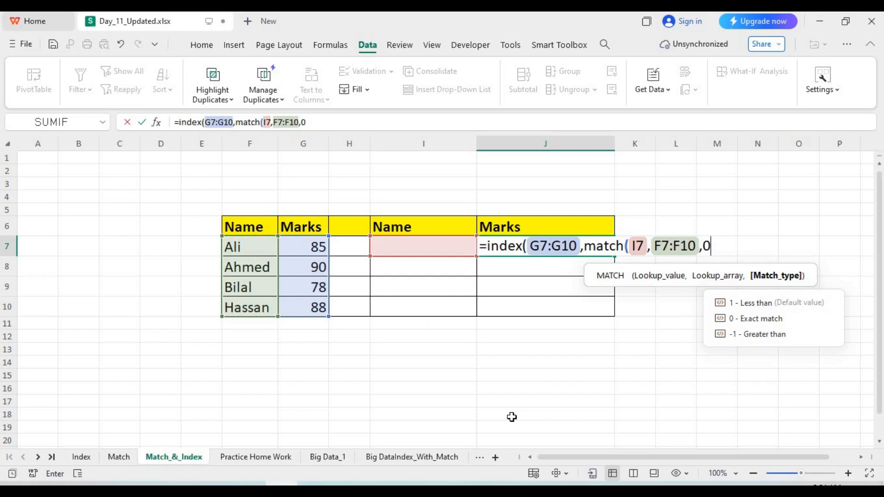
{"action": "type", "text": "))"}
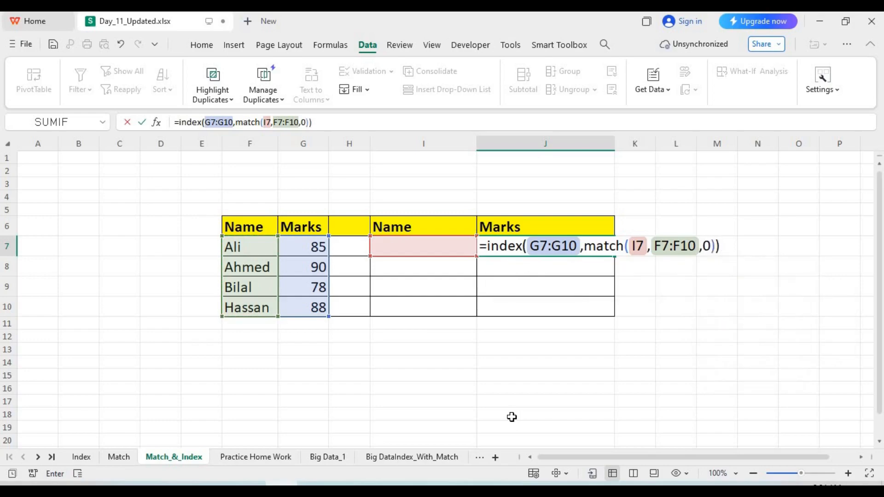
{"action": "key", "text": "Return"}
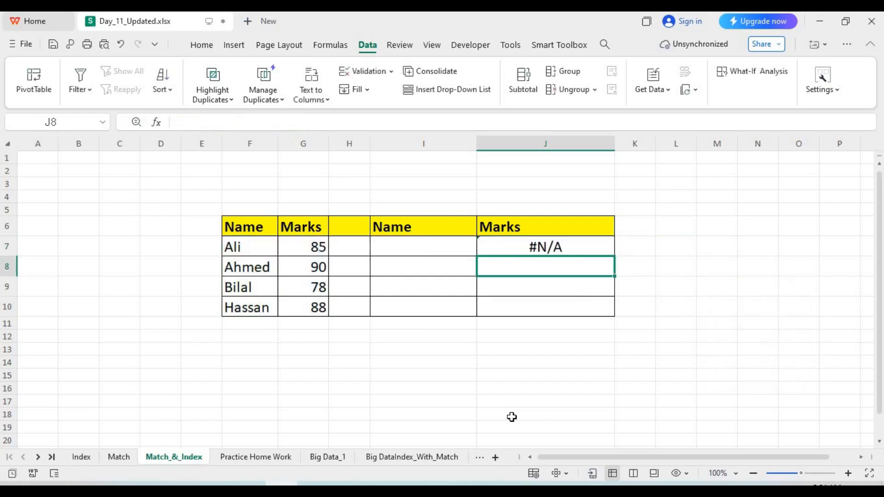
{"action": "double_click", "coordinate": [579, 247]}
{"action": "key", "text": "Return"}
Test the lookup formula by entering the name from F8 in I7 and replacing it with the one from F9
{"action": "left_click", "coordinate": [420, 246]}
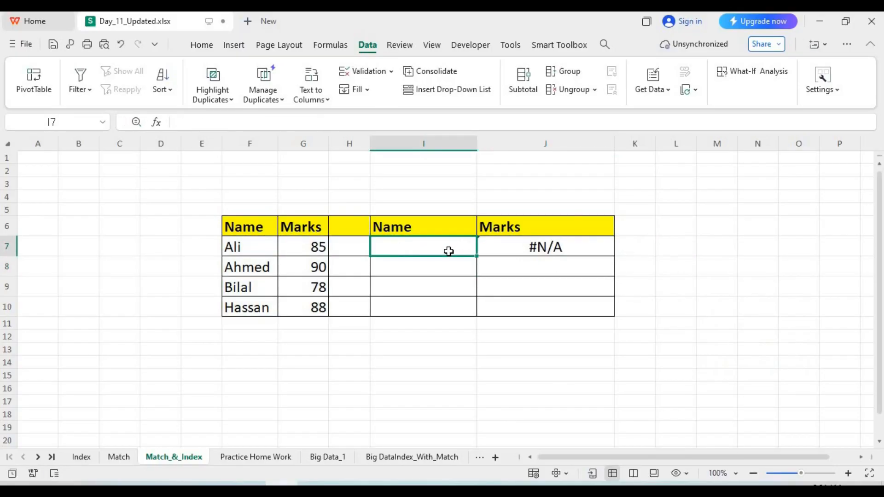
{"action": "type", "text": "Ahmed"}
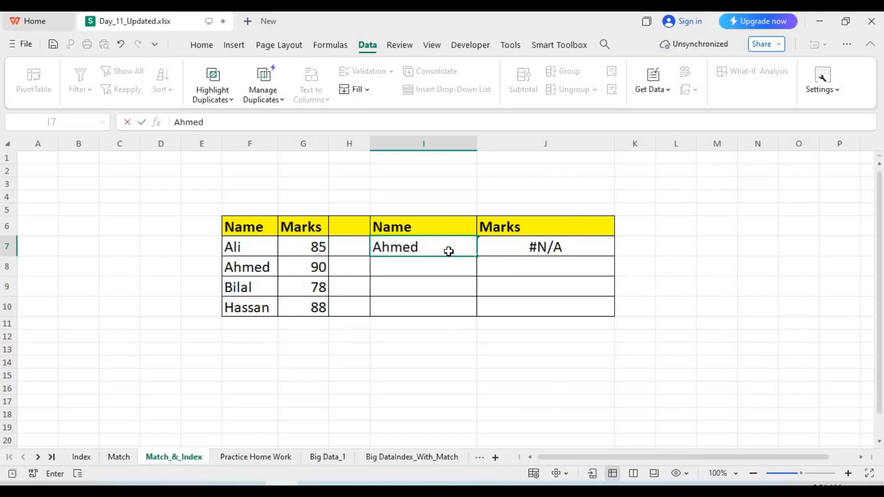
{"action": "key", "text": "Return"}
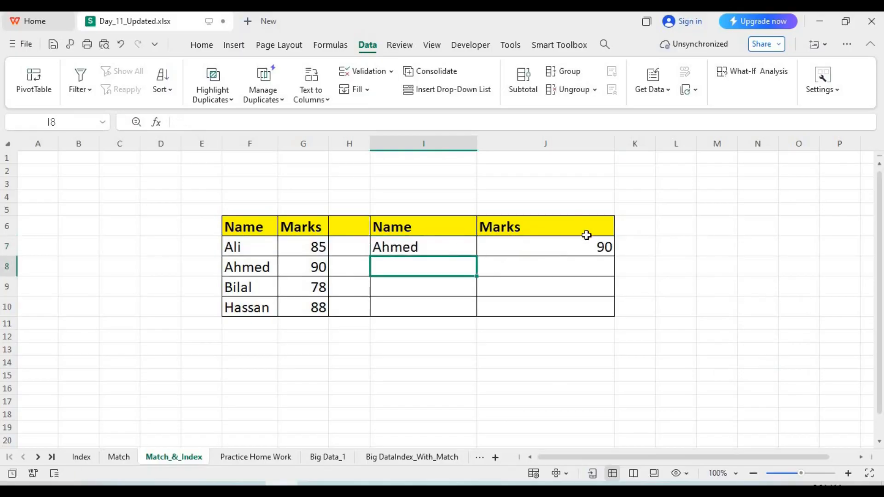
{"action": "left_click", "coordinate": [457, 246]}
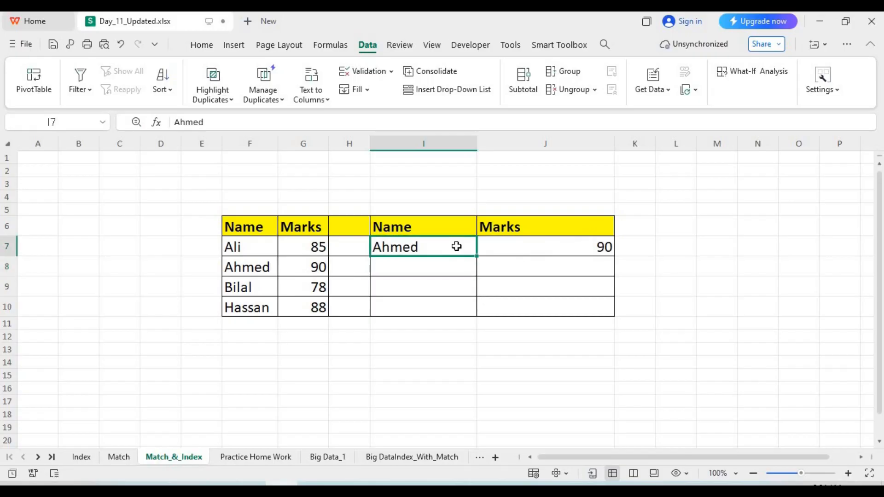
{"action": "type", "text": "b"}
{"action": "key", "text": "BackSpace"}
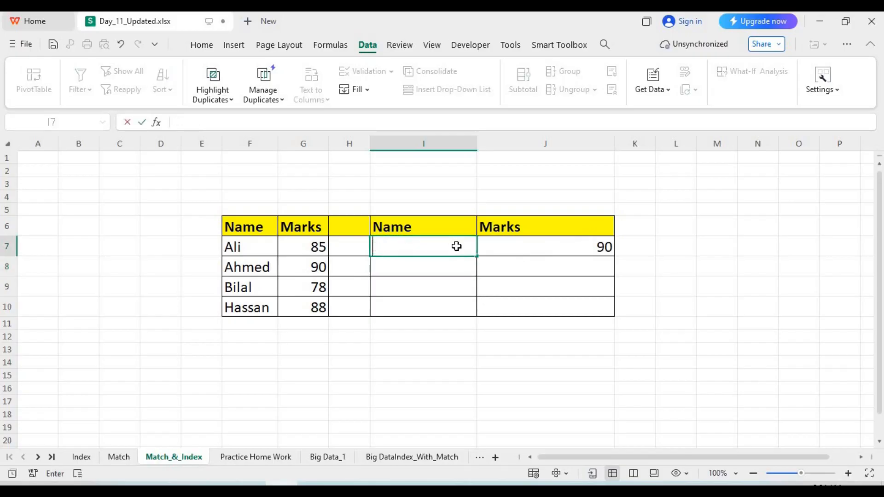
{"action": "type", "text": "Bilal"}
{"action": "key", "text": "Return"}
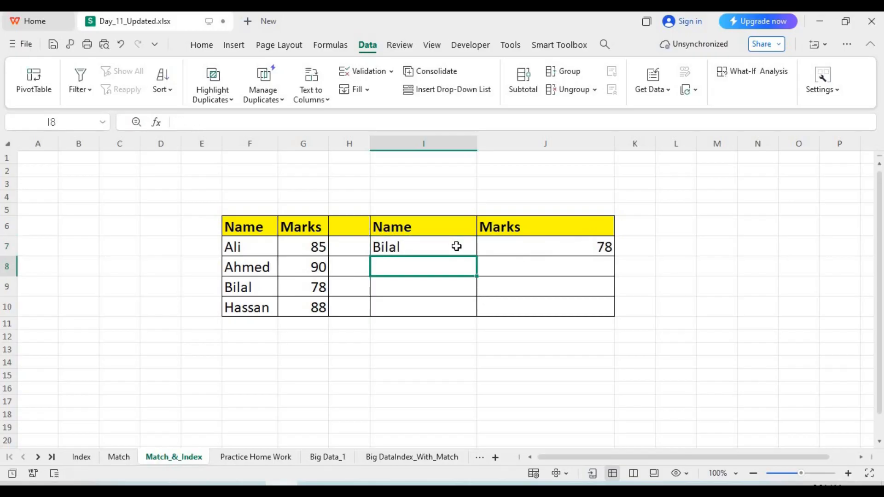
Apply List data validation to I7 with =$F$7:$F$10 as the source and the in-cell dropdown enabled
{"action": "left_click", "coordinate": [456, 246]}
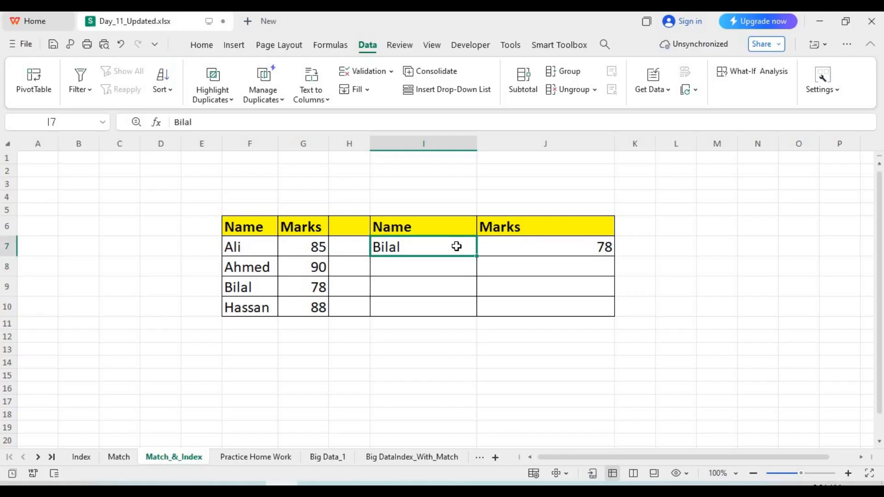
{"action": "left_click", "coordinate": [391, 72]}
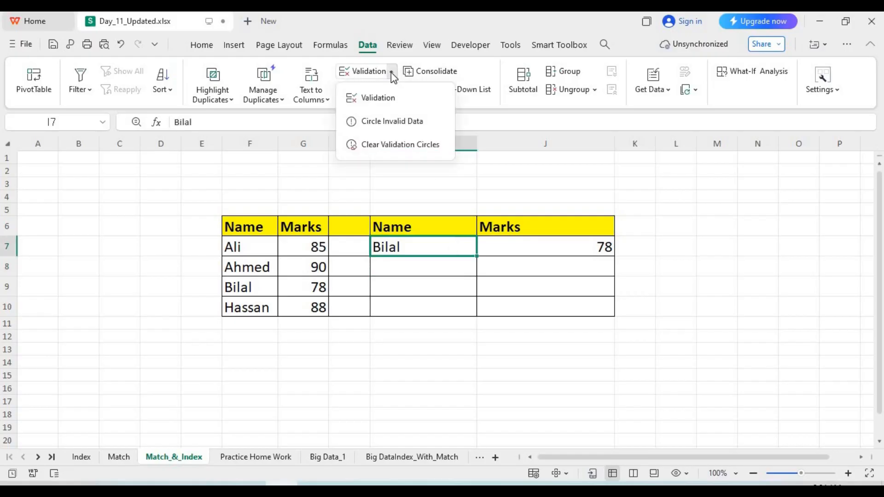
{"action": "left_click", "coordinate": [390, 101]}
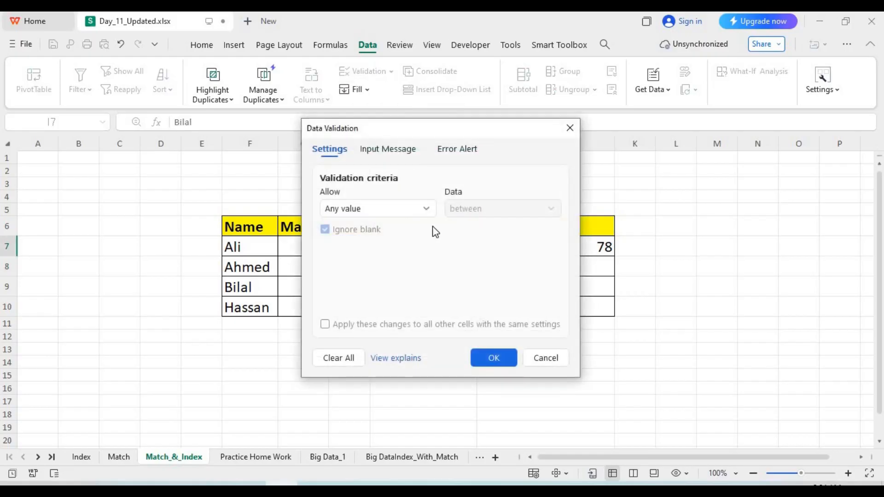
{"action": "left_click", "coordinate": [405, 207]}
{"action": "left_click", "coordinate": [340, 268]}
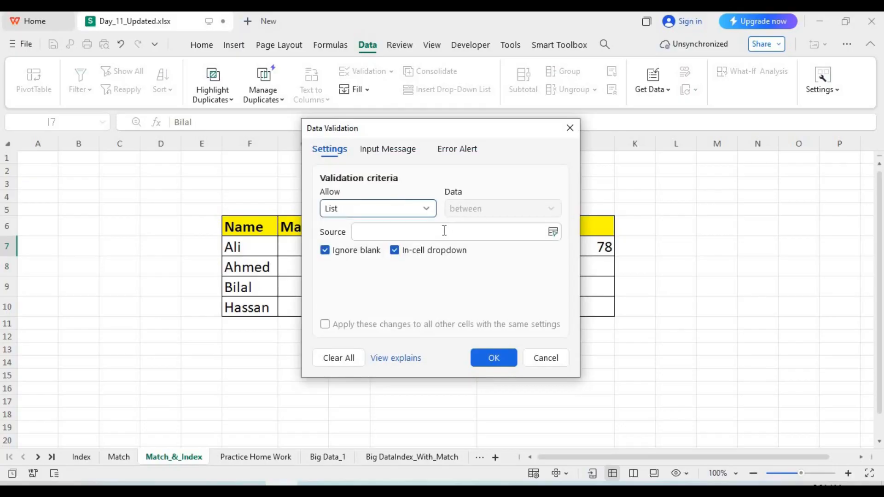
{"action": "left_click", "coordinate": [445, 230]}
{"action": "left_click_drag", "start_coordinate": [518, 125], "coordinate": [597, 109]}
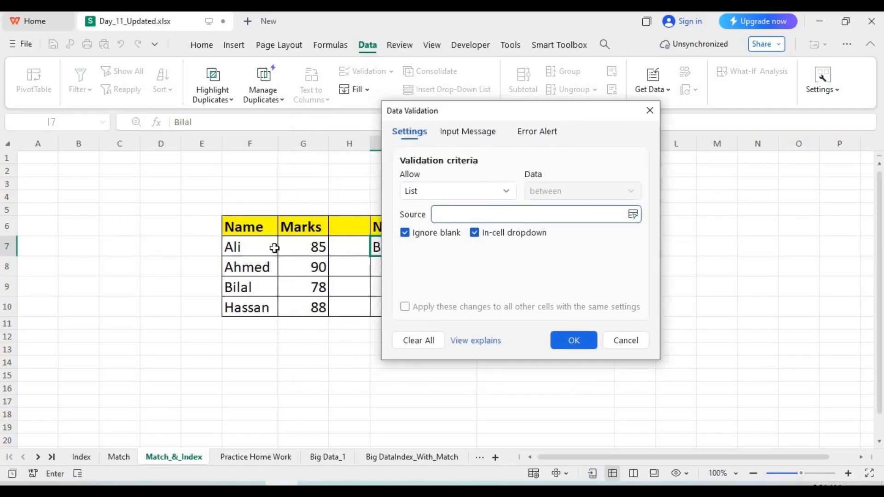
{"action": "left_click_drag", "start_coordinate": [275, 246], "coordinate": [258, 316]}
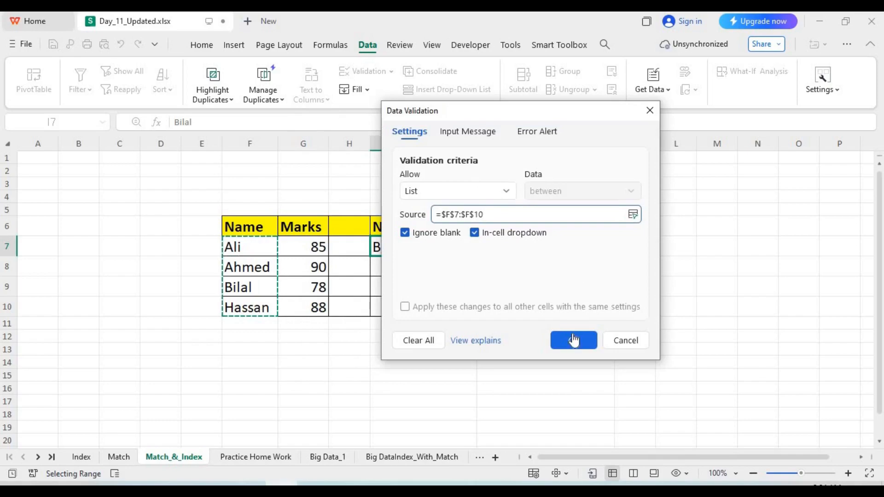
{"action": "left_click", "coordinate": [572, 339]}
Test the dropdown in I7 by choosing the names from F9, F7 and F8, finishing with the one from F10
{"action": "left_click", "coordinate": [481, 250]}
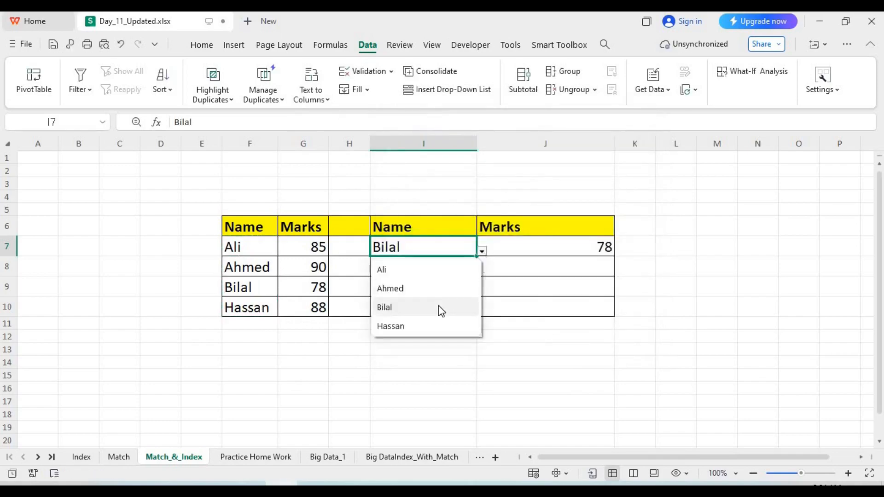
{"action": "left_click", "coordinate": [438, 310]}
{"action": "left_click", "coordinate": [481, 251]}
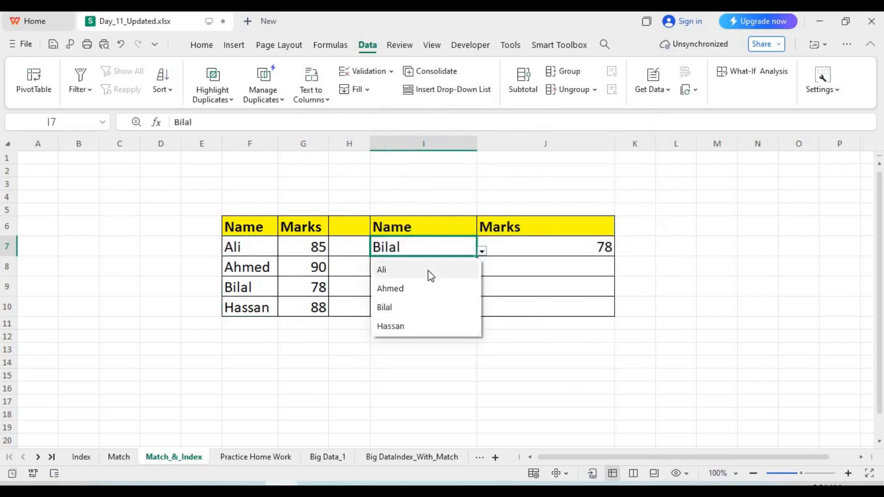
{"action": "left_click", "coordinate": [428, 271]}
{"action": "left_click", "coordinate": [482, 251]}
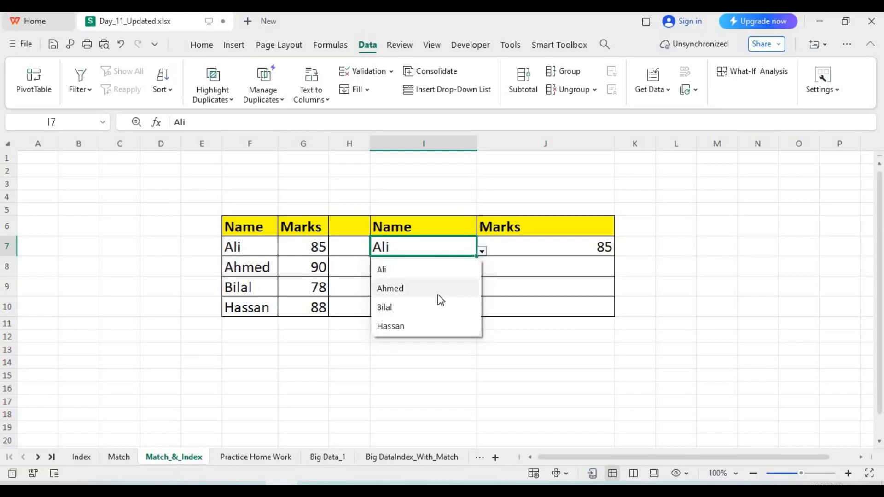
{"action": "left_click", "coordinate": [437, 291]}
{"action": "left_click", "coordinate": [481, 251]}
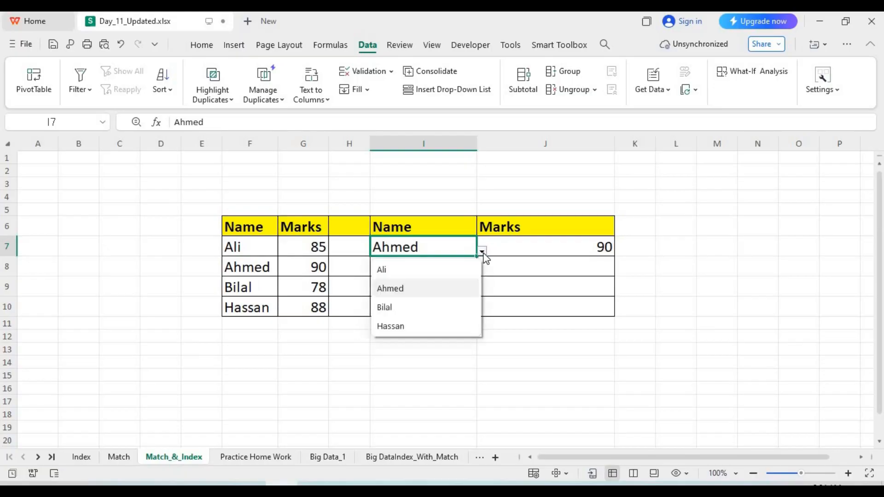
{"action": "left_click", "coordinate": [434, 325]}
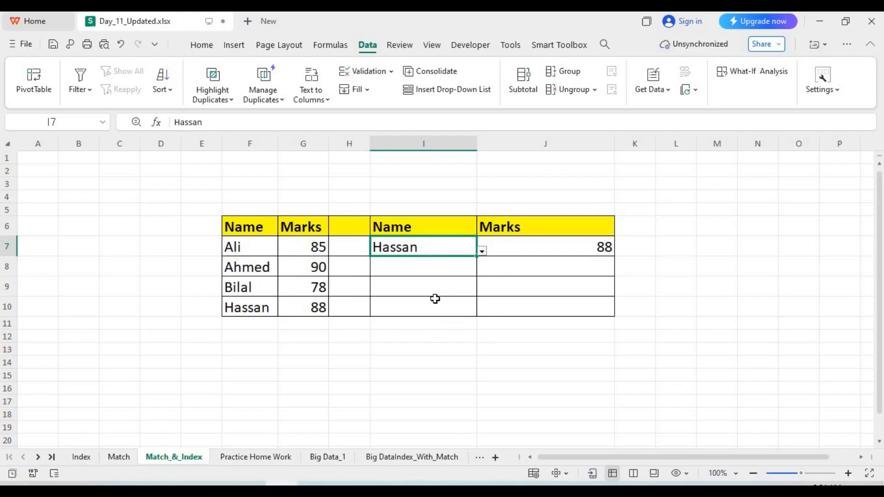
Review the Student MarkSheet on the Practice Home Work sheet and the student records on the Big Data_1 sheet down to the last row
{"action": "left_click", "coordinate": [250, 458]}
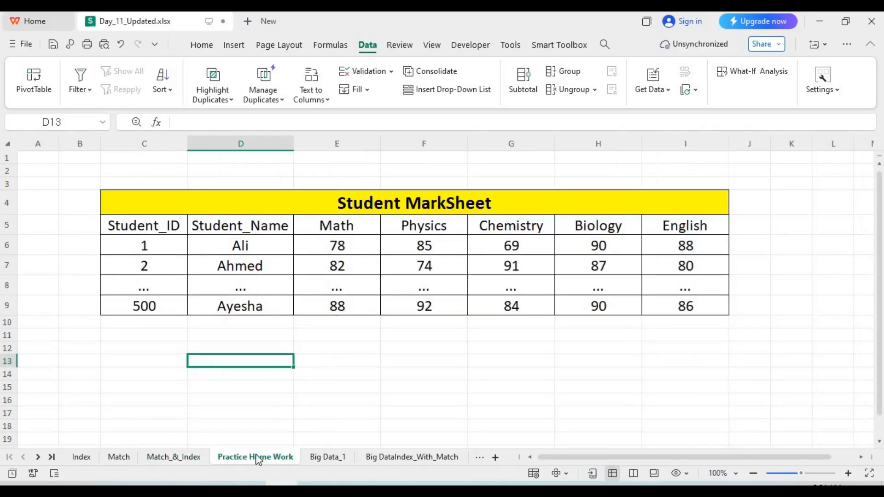
{"action": "left_click", "coordinate": [420, 391]}
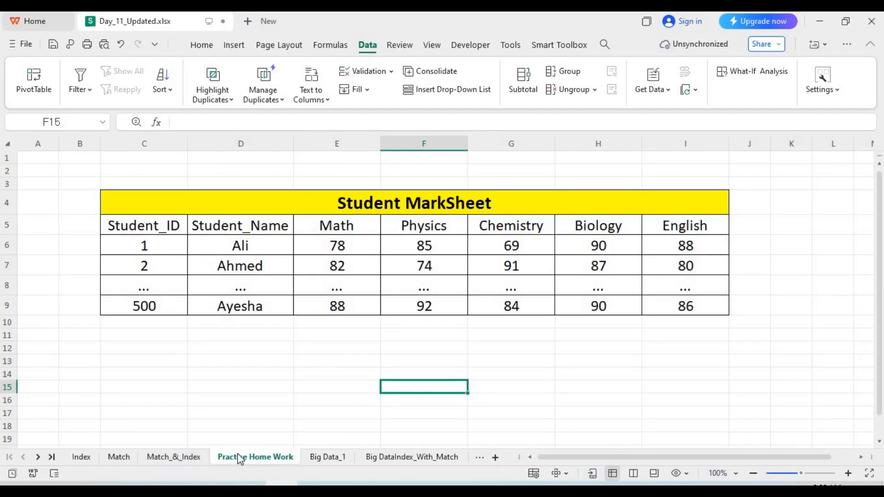
{"action": "left_click", "coordinate": [314, 459]}
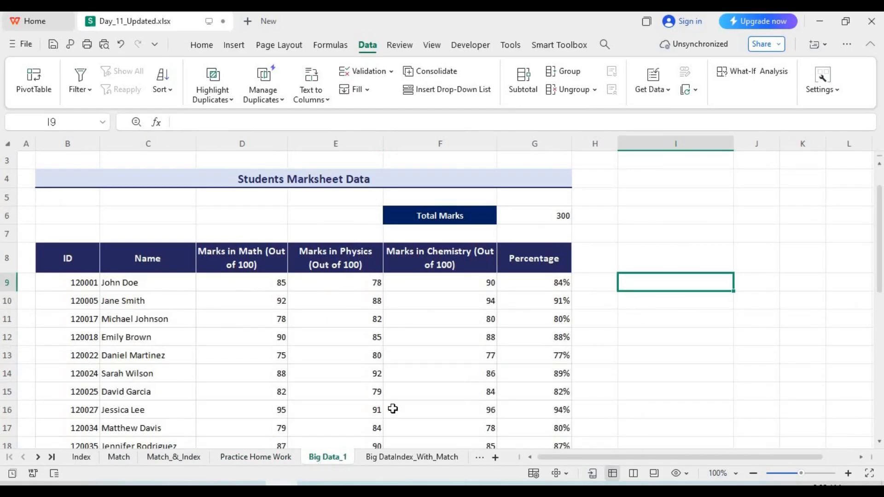
{"action": "left_click", "coordinate": [493, 353]}
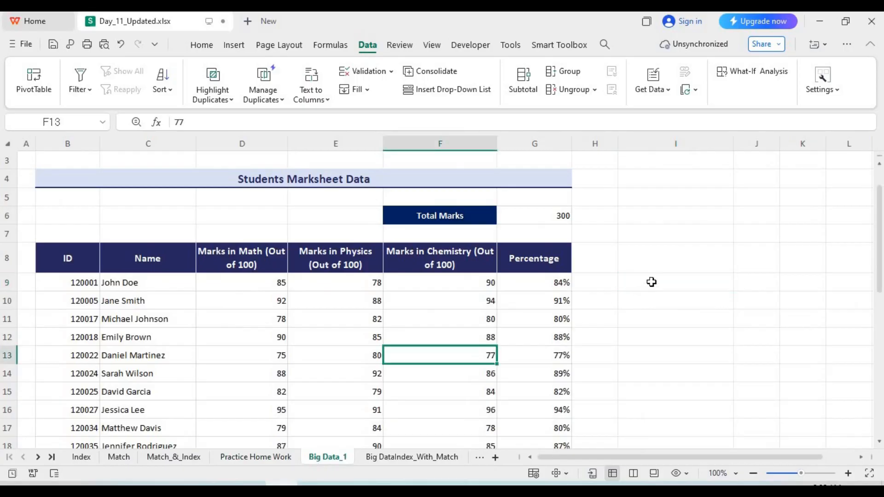
{"action": "left_click_drag", "start_coordinate": [880, 234], "coordinate": [880, 375]}
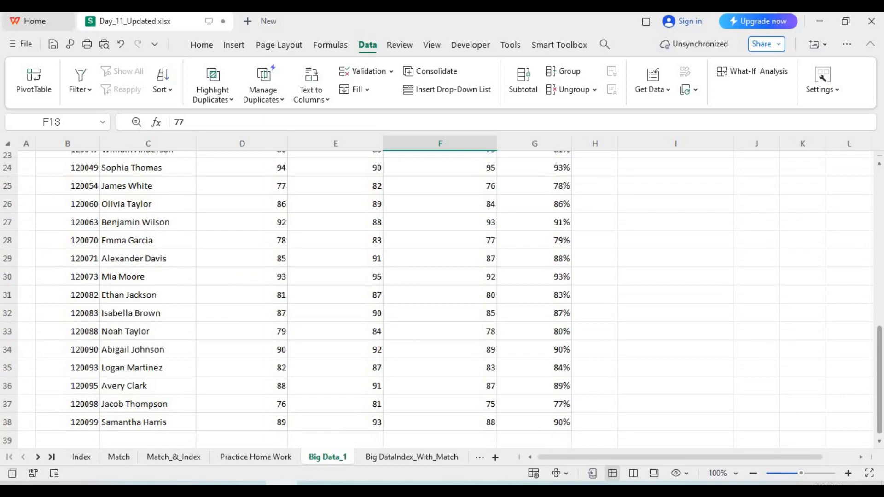
Start an INDEX formula in I8 of Big Data_1 with the student names in C9:C38 as its array
{"action": "scroll", "coordinate": [641, 312], "scroll_direction": "up", "scroll_amount": 7}
{"action": "left_click", "coordinate": [654, 294]}
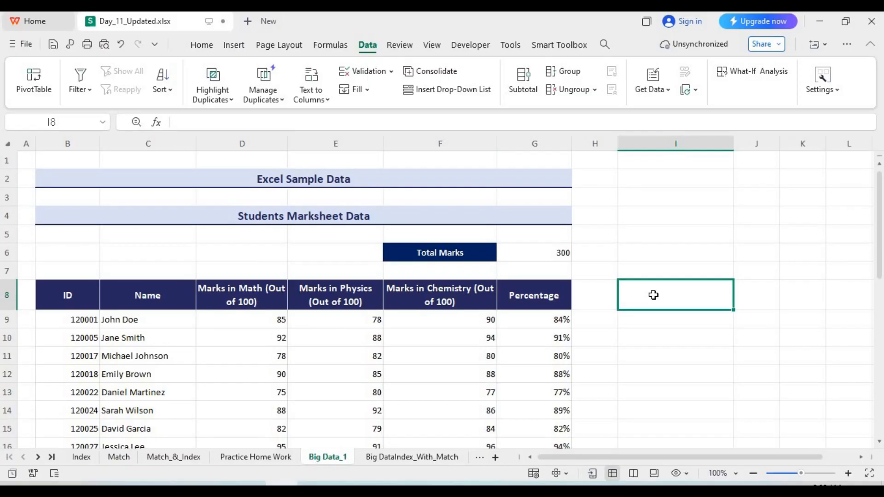
{"action": "type", "text": "="}
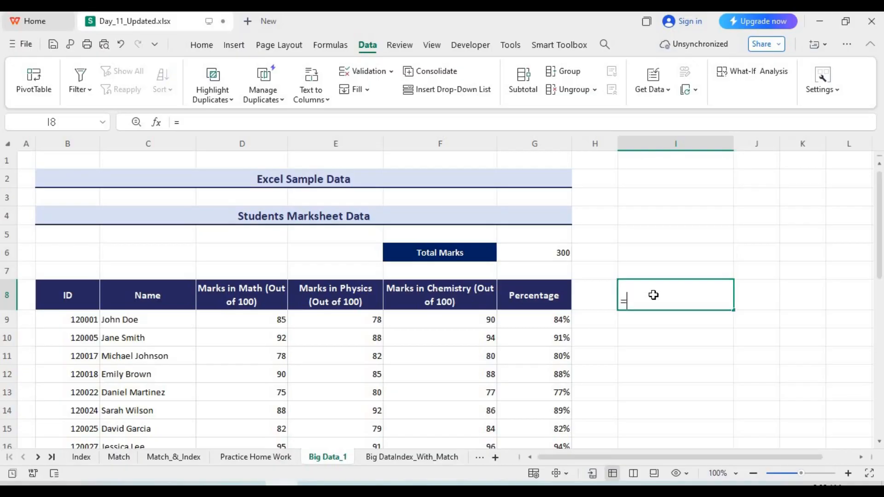
{"action": "type", "text": "index"}
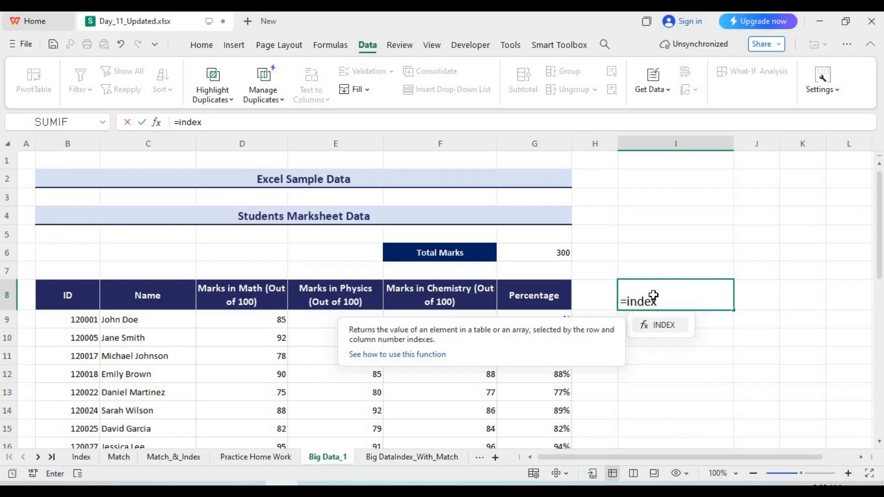
{"action": "type", "text": "("}
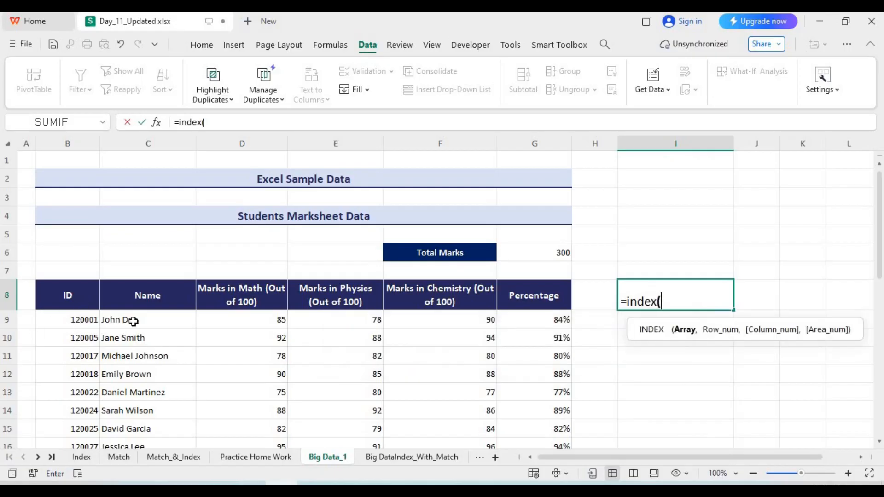
{"action": "left_click_drag", "start_coordinate": [155, 319], "coordinate": [154, 418]}
{"action": "scroll", "coordinate": [155, 420], "scroll_direction": "down", "scroll_amount": 7}
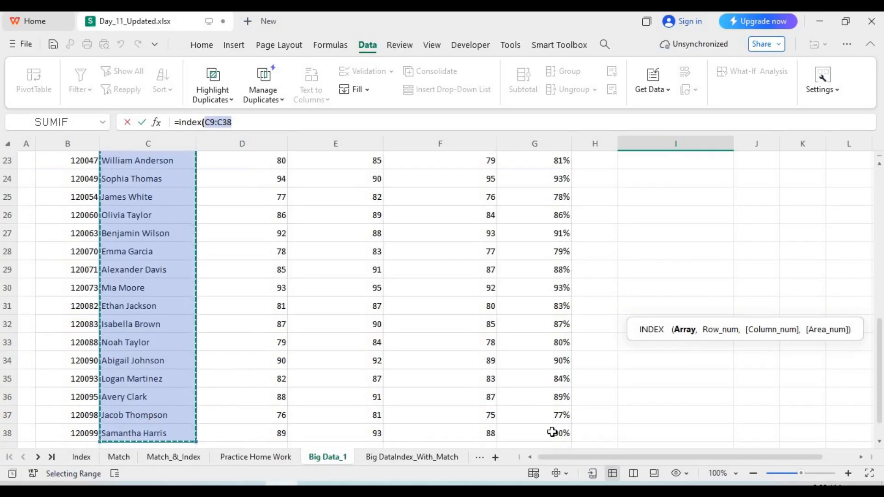
{"action": "scroll", "coordinate": [880, 349], "scroll_direction": "up", "scroll_amount": 5}
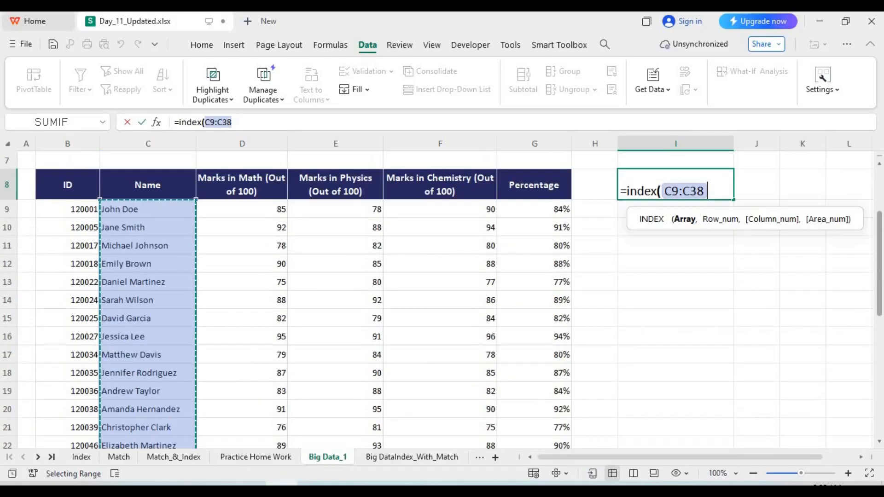
{"action": "left_click", "coordinate": [879, 412]}
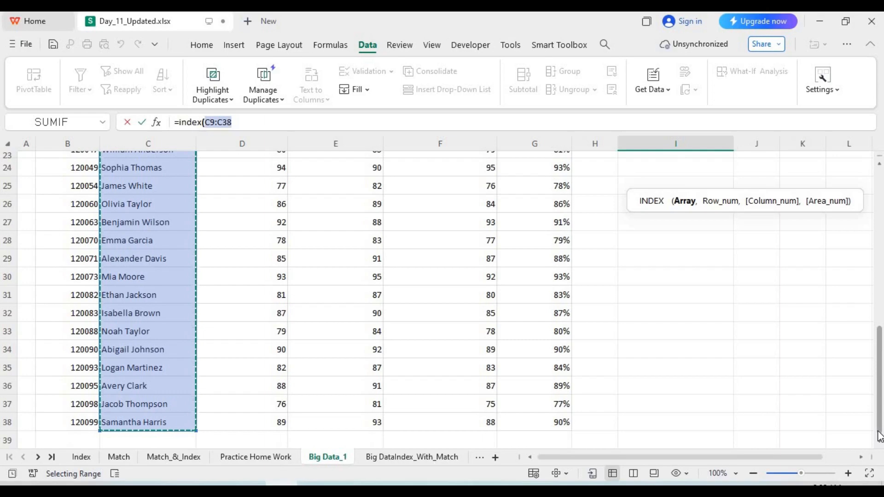
{"action": "scroll", "coordinate": [695, 382], "scroll_direction": "up", "scroll_amount": 7}
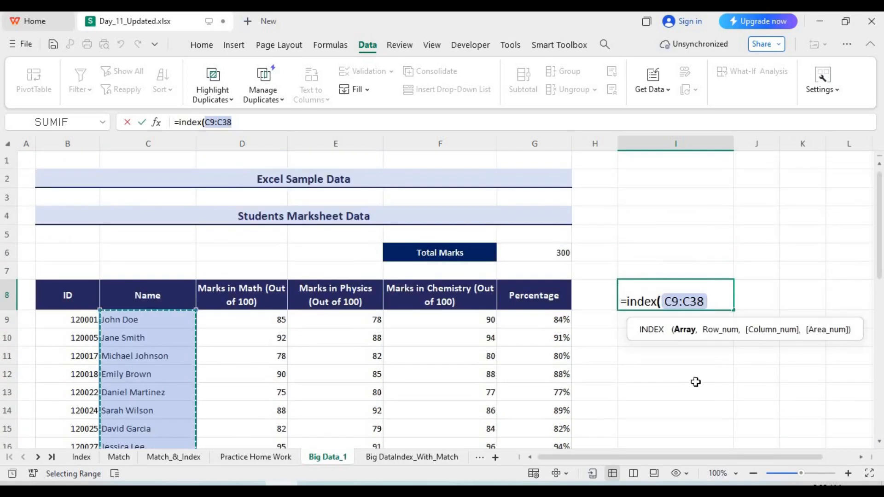
Complete the INDEX formula in I8 with row number 4
{"action": "left_click", "coordinate": [719, 303]}
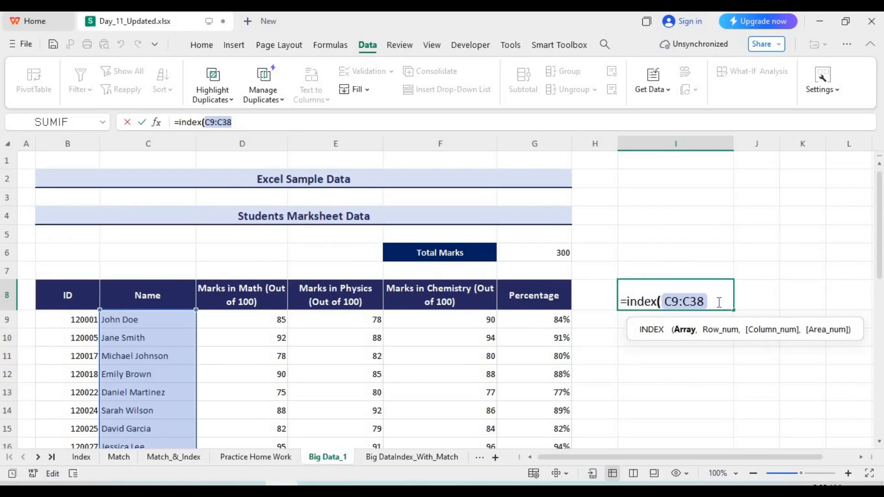
{"action": "type", "text": ","}
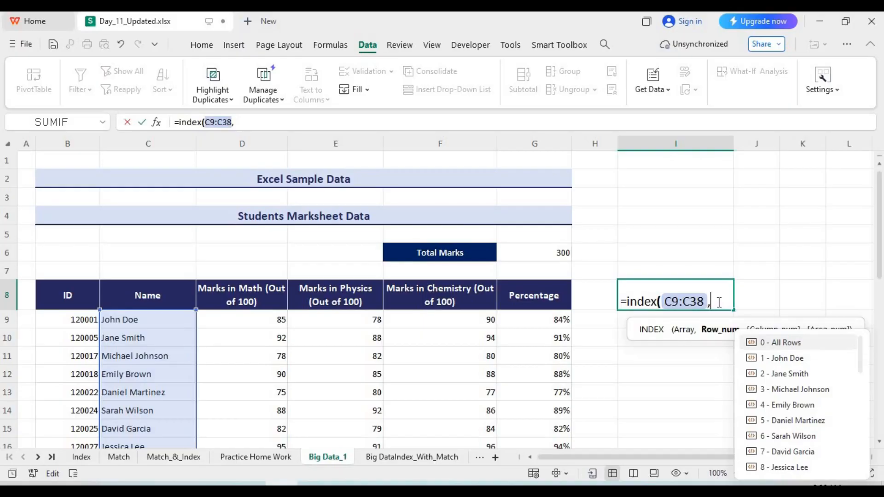
{"action": "type", "text": "4)"}
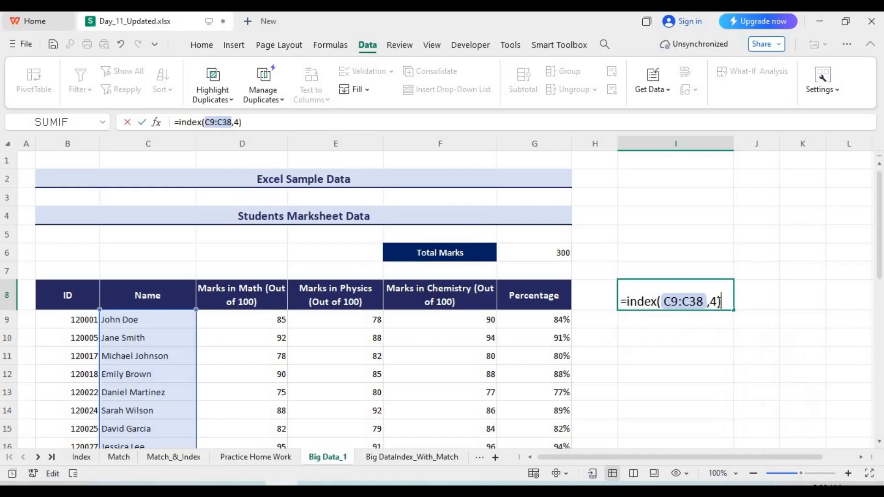
{"action": "key", "text": "Return"}
{"action": "left_click", "coordinate": [674, 297]}
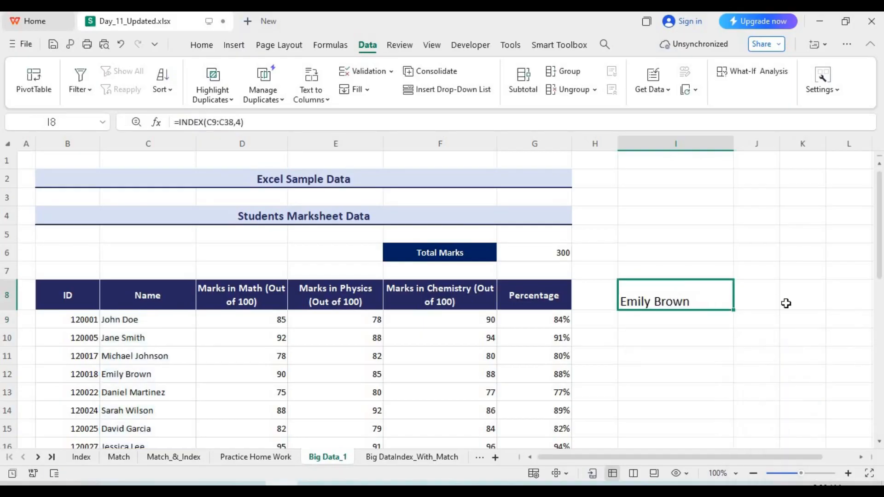
Test the INDEX formula in I8 with row number 2, finishing with row number 6
{"action": "double_click", "coordinate": [718, 302]}
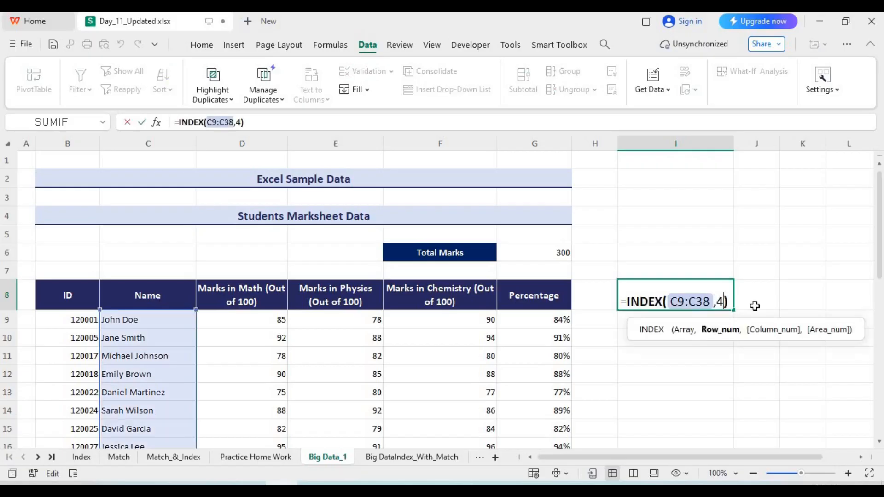
{"action": "key", "text": "BackSpace"}
{"action": "type", "text": "2"}
{"action": "key", "text": "Return"}
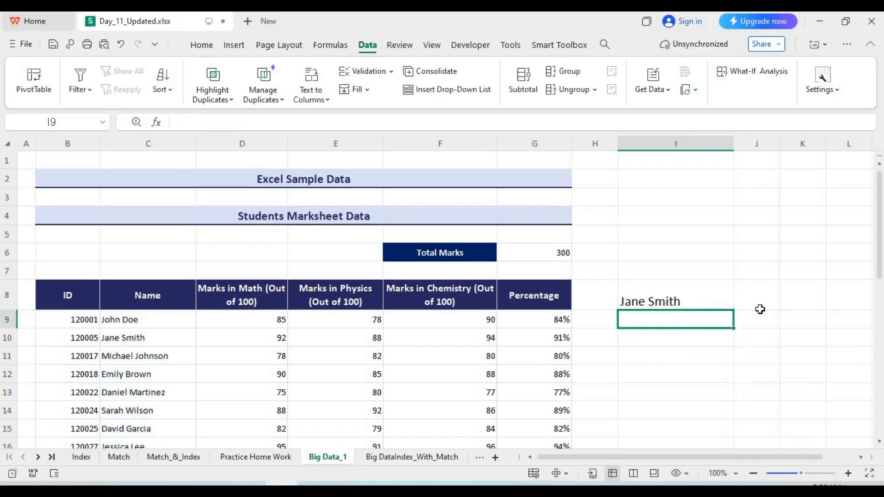
{"action": "double_click", "coordinate": [693, 301]}
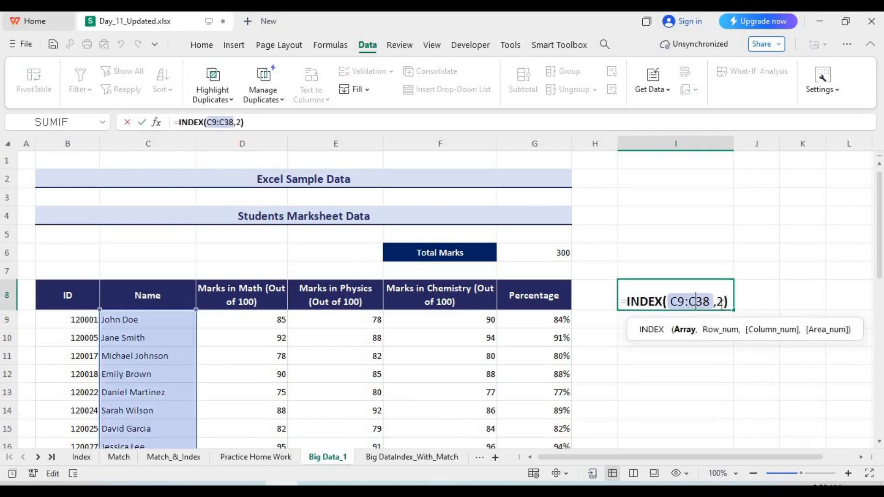
{"action": "key", "text": "BackSpace"}
{"action": "type", "text": "6"}
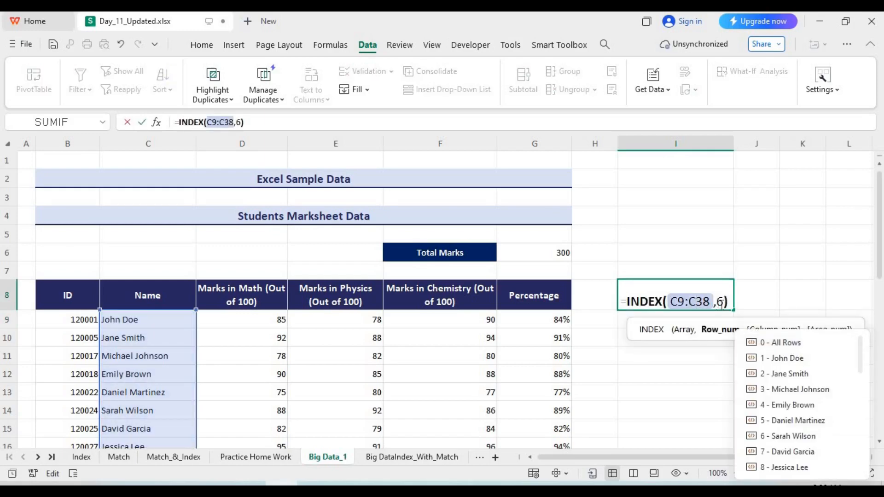
{"action": "key", "text": "Return"}
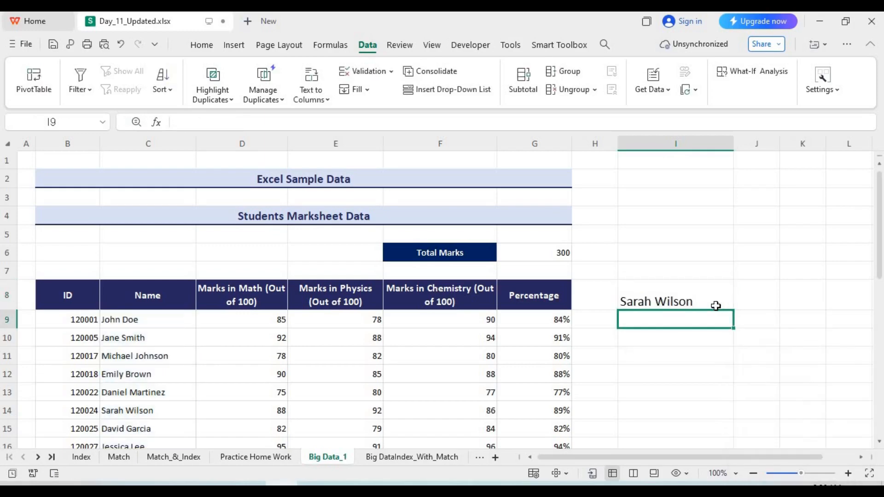
{"action": "left_click", "coordinate": [699, 300]}
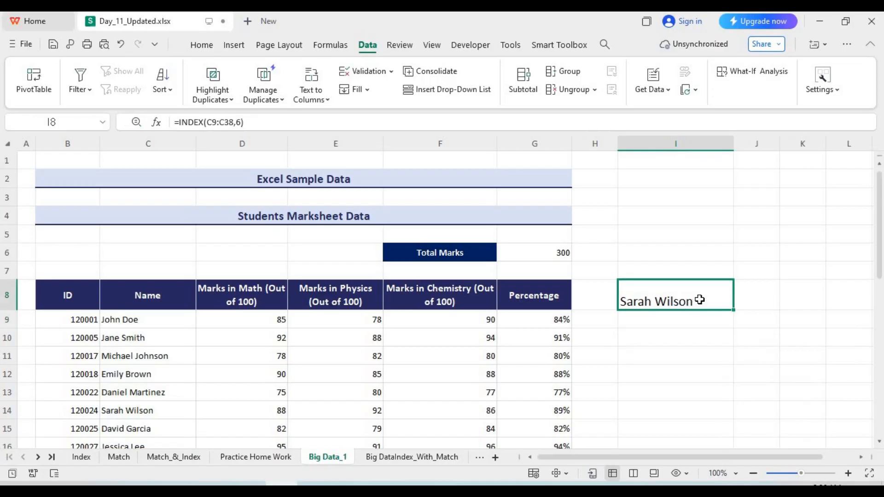
Review the arguments of the INDEX formula in I8 against the Name column and the rows of the marksheet
{"action": "double_click", "coordinate": [699, 300]}
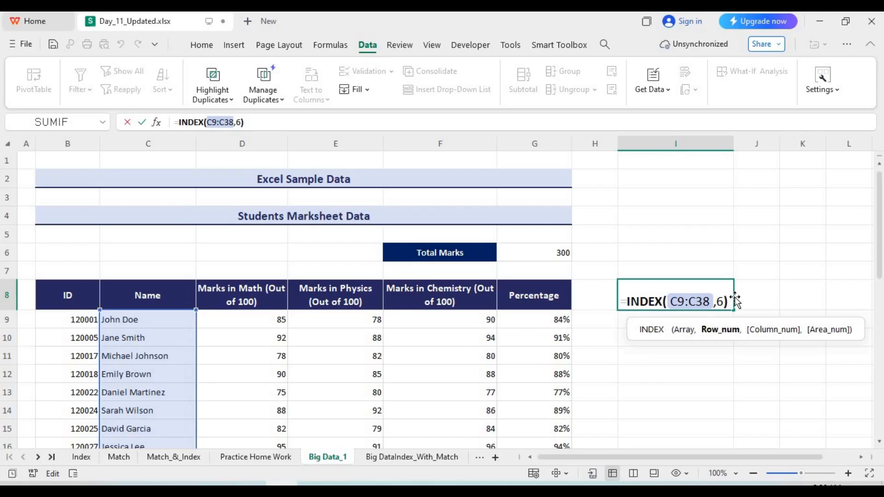
{"action": "left_click", "coordinate": [695, 322]}
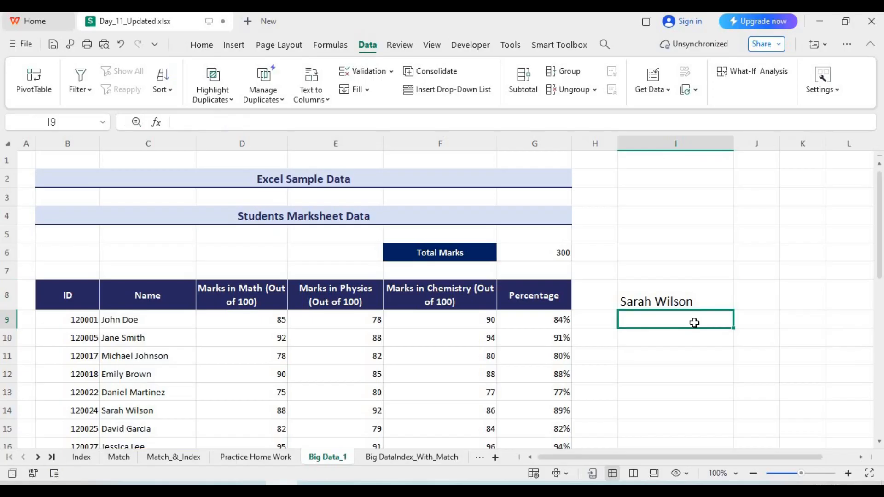
{"action": "left_click", "coordinate": [686, 303]}
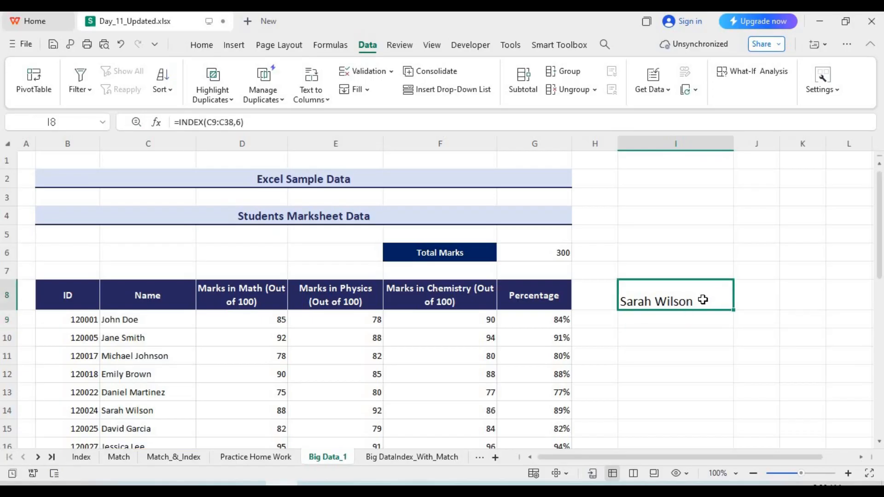
{"action": "double_click", "coordinate": [706, 300]}
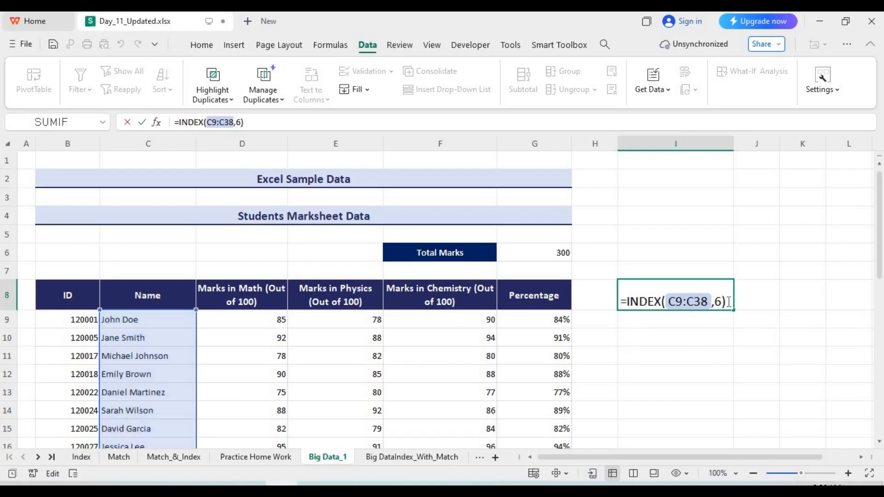
{"action": "key", "text": "Return"}
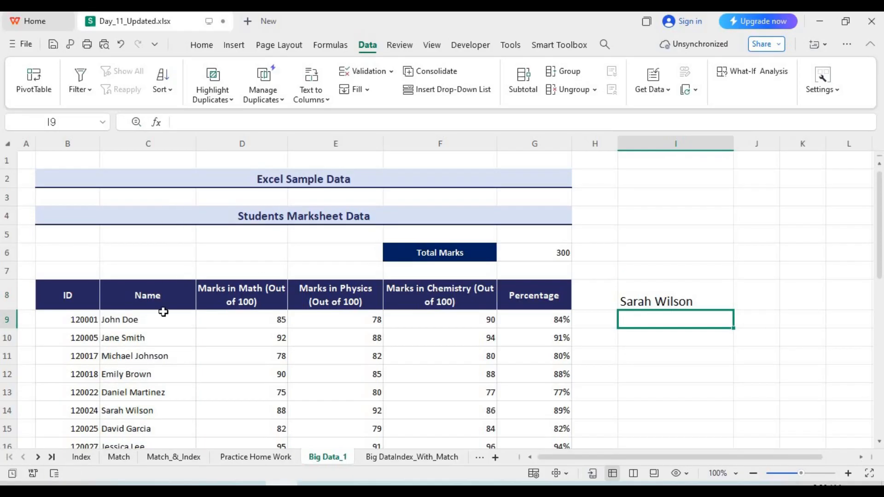
{"action": "left_click_drag", "start_coordinate": [165, 295], "coordinate": [147, 447]}
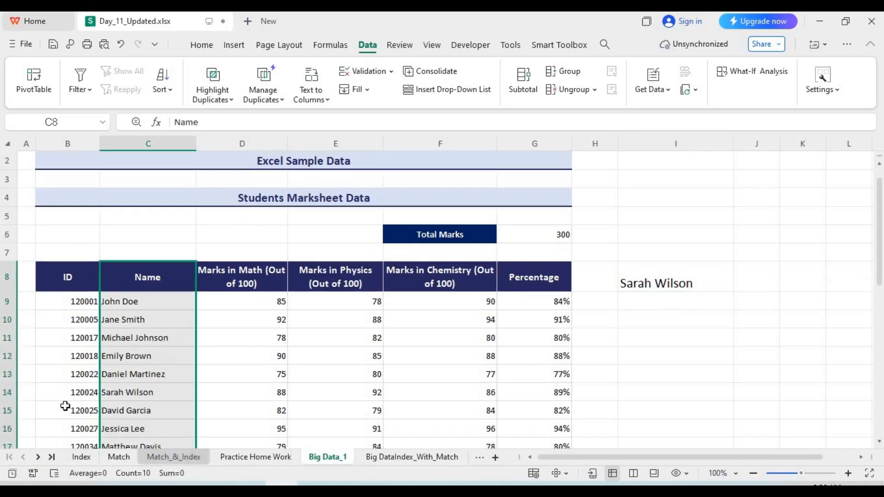
{"action": "left_click_drag", "start_coordinate": [32, 300], "coordinate": [97, 343]}
{"action": "left_click", "coordinate": [244, 349]}
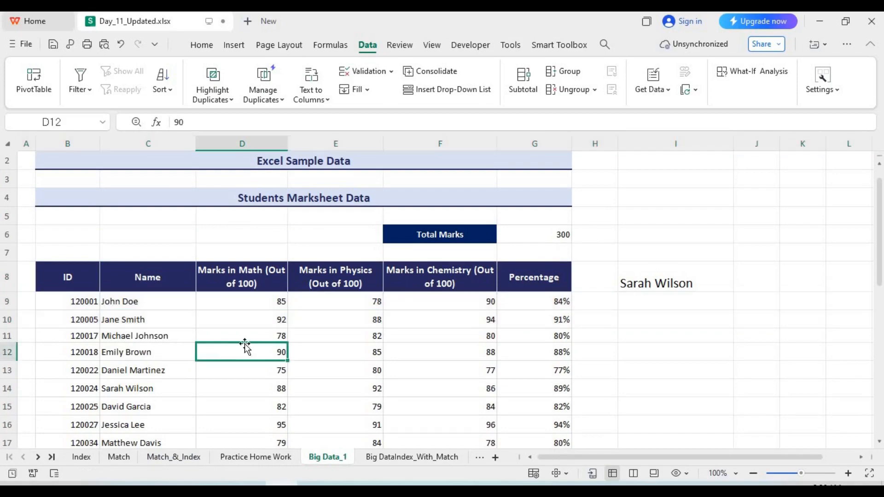
{"action": "left_click", "coordinate": [646, 306]}
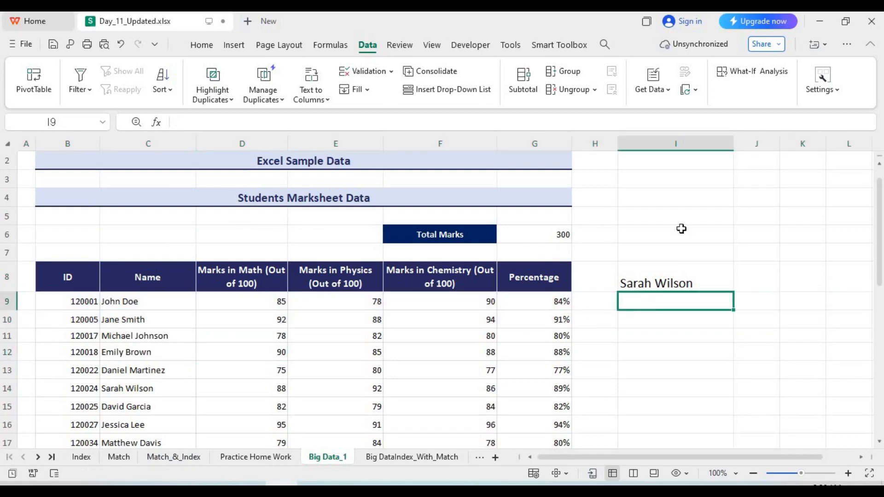
Enter the label Row in H8, beside the INDEX formula cell
{"action": "left_click", "coordinate": [598, 286]}
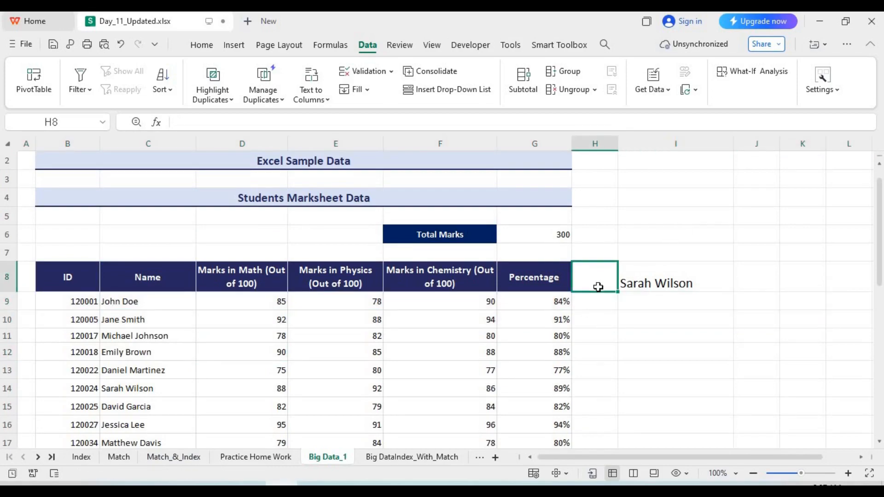
{"action": "type", "text": "R"}
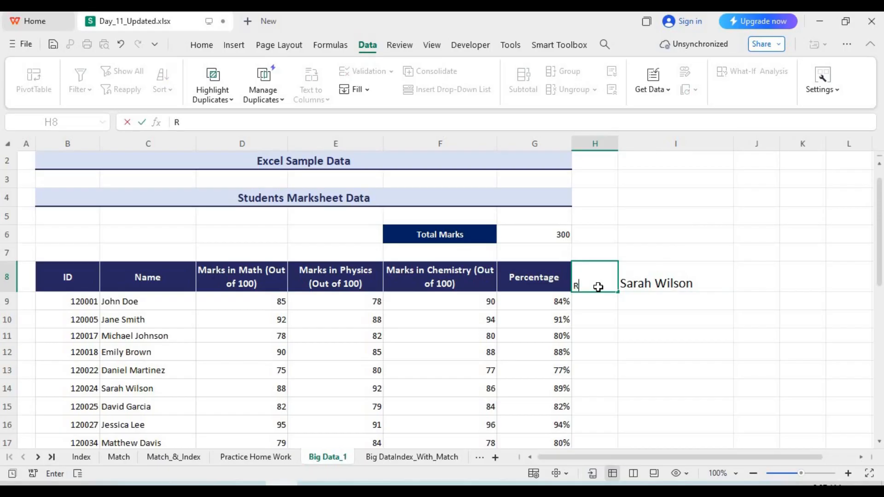
{"action": "type", "text": "ow"}
{"action": "double_click", "coordinate": [598, 287]}
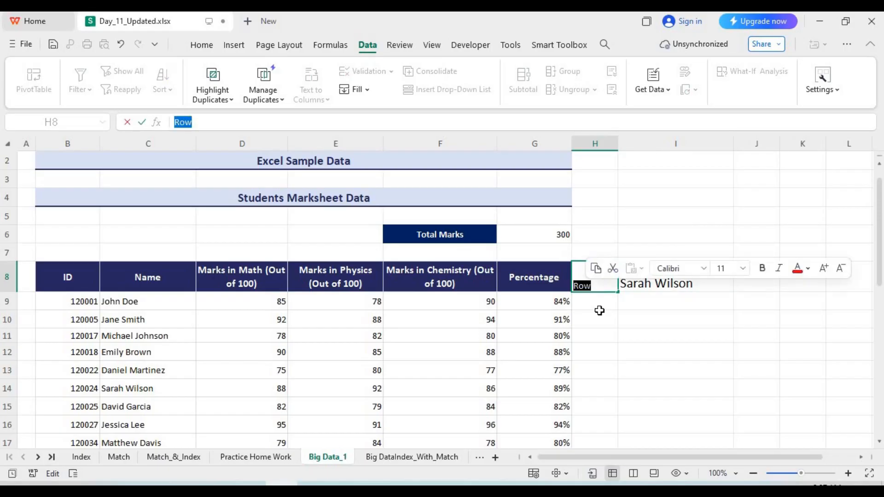
{"action": "key", "text": "Return"}
Format H8:H13 as bold with font size 16
{"action": "left_click_drag", "start_coordinate": [603, 278], "coordinate": [598, 375]}
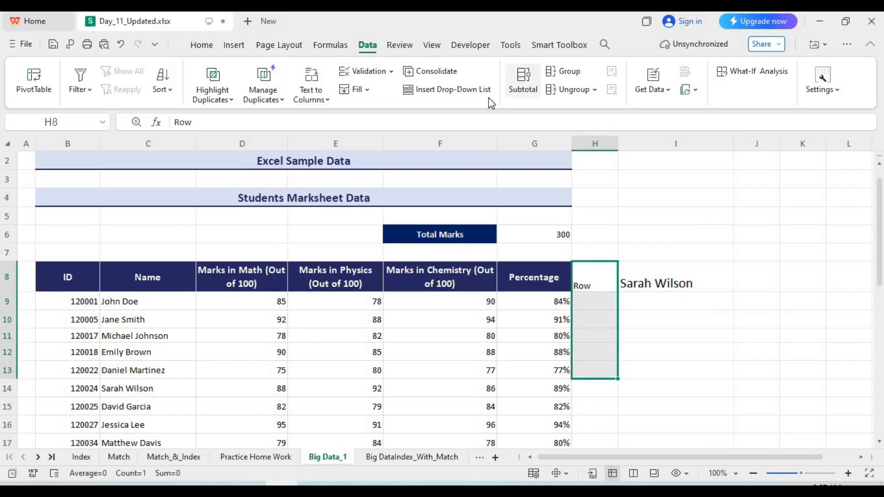
{"action": "left_click", "coordinate": [203, 44]}
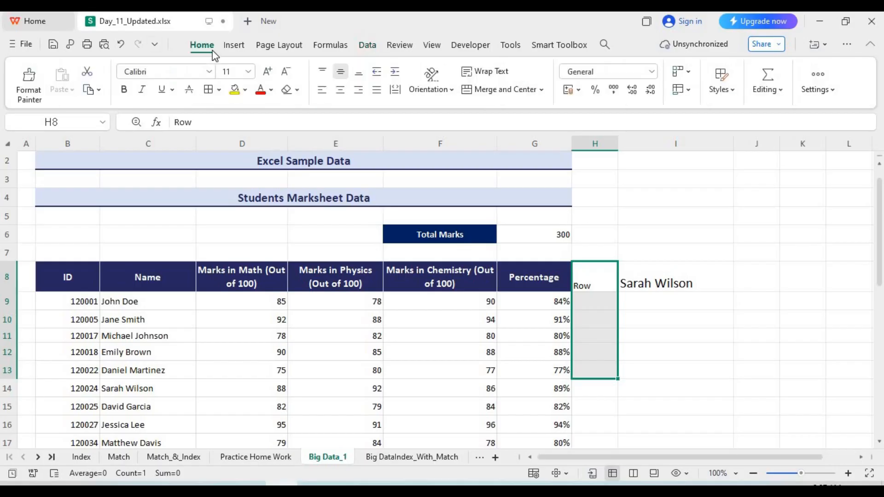
{"action": "left_click", "coordinate": [268, 72]}
{"action": "left_click", "coordinate": [269, 73]}
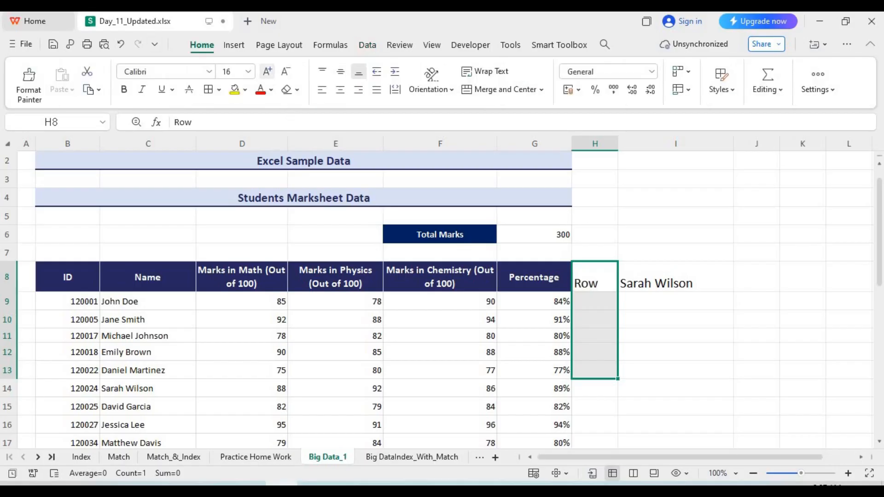
{"action": "left_click", "coordinate": [124, 89]}
{"action": "left_click", "coordinate": [585, 332]}
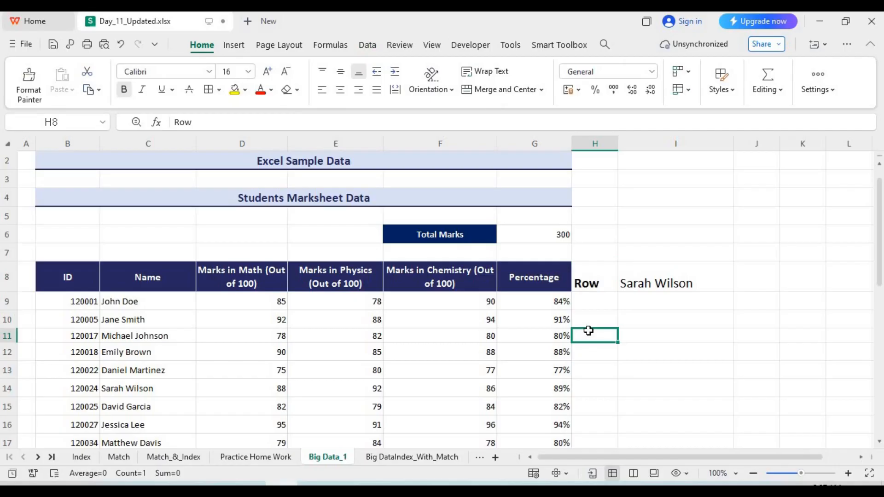
Enter the label Column in H9 and widen column H to fit it
{"action": "left_click", "coordinate": [602, 302]}
{"action": "type", "text": "Colu"}
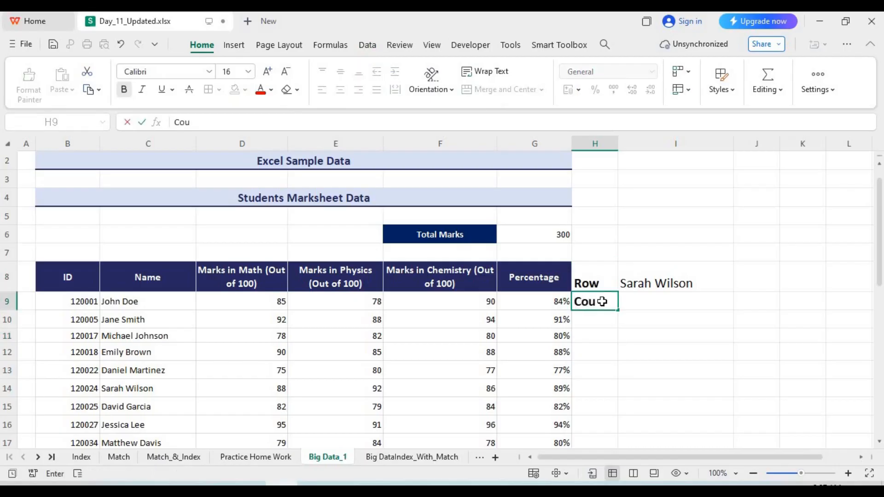
{"action": "key", "text": "BackSpace"}
{"action": "type", "text": "lumn"}
{"action": "left_click", "coordinate": [709, 331]}
{"action": "left_click_drag", "start_coordinate": [617, 143], "coordinate": [635, 143]}
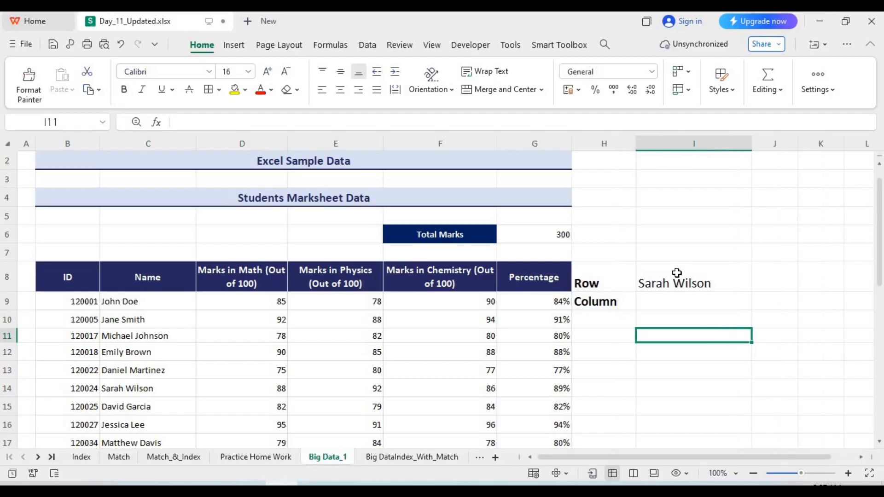
Enter an INDEX formula in I9 over the header row B8:G8, with the row number empty and column number 3
{"action": "left_click", "coordinate": [674, 303]}
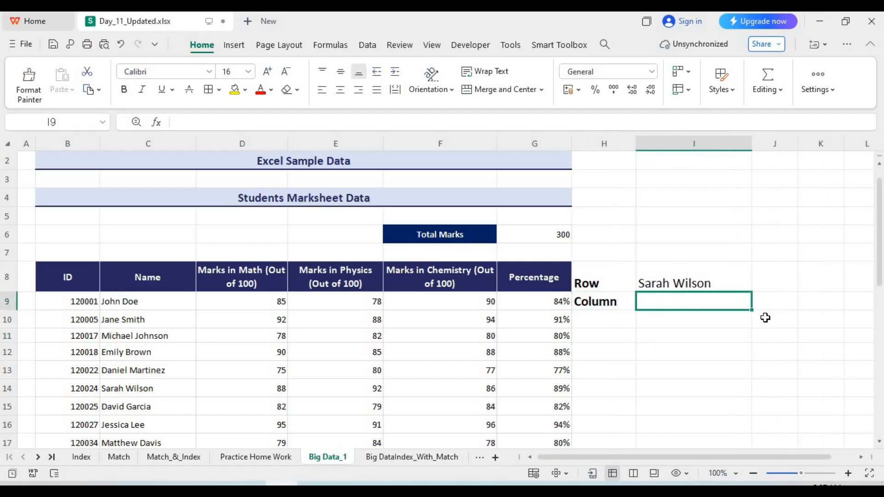
{"action": "type", "text": "="}
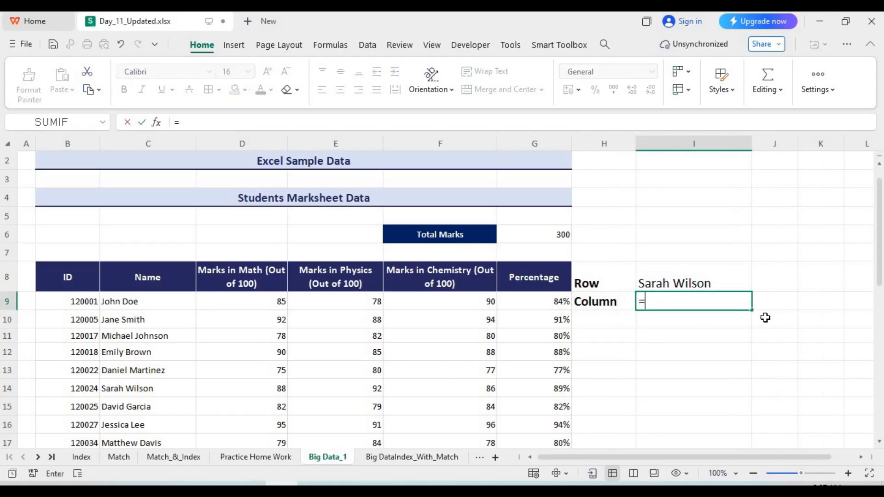
{"action": "type", "text": "index"}
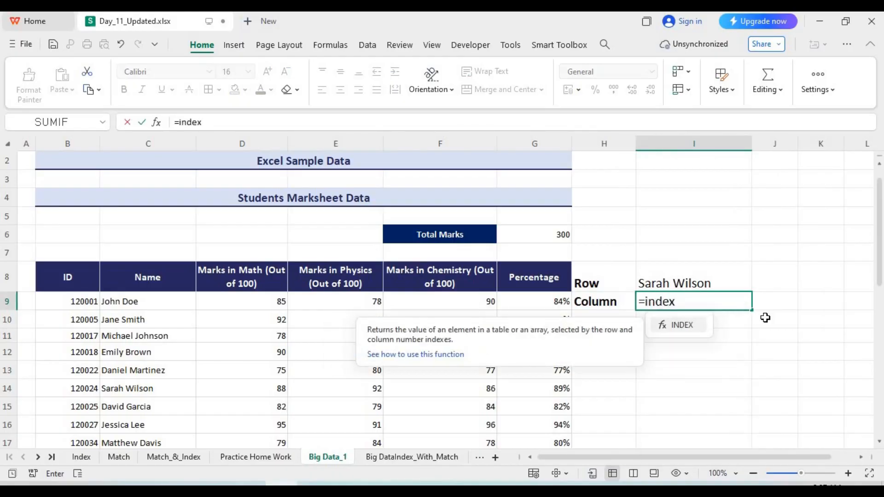
{"action": "type", "text": "("}
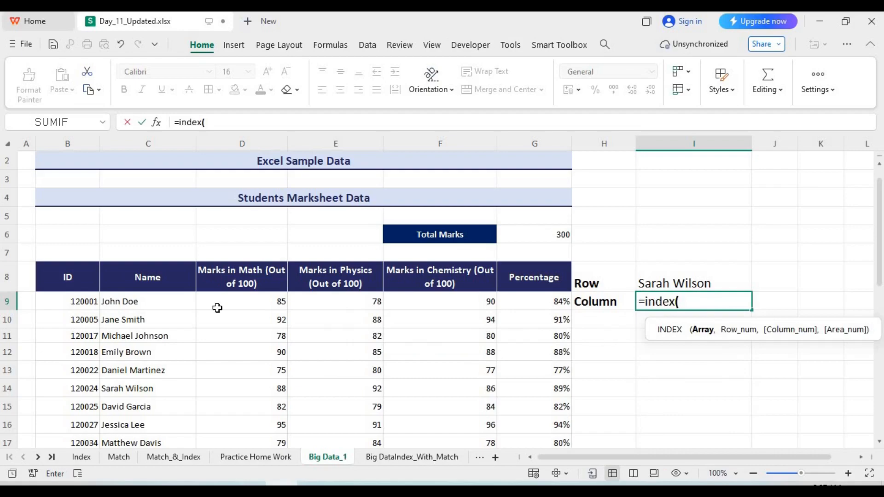
{"action": "left_click_drag", "start_coordinate": [64, 282], "coordinate": [550, 287]}
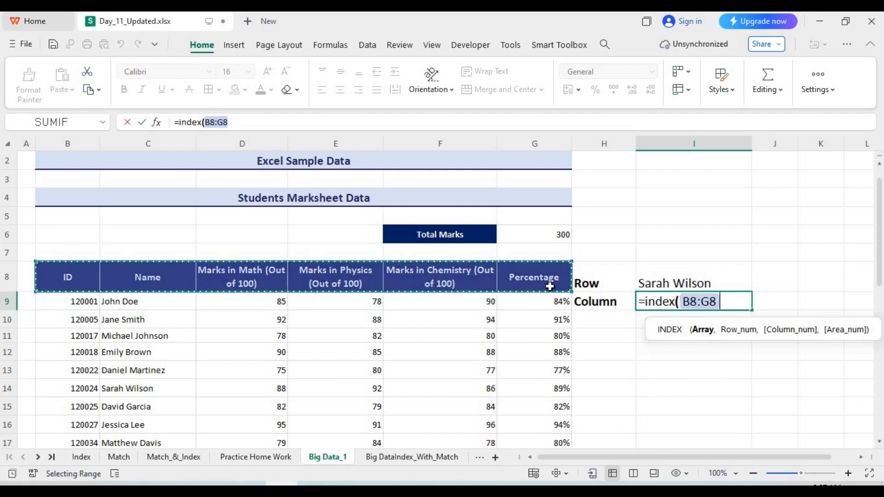
{"action": "type", "text": ","}
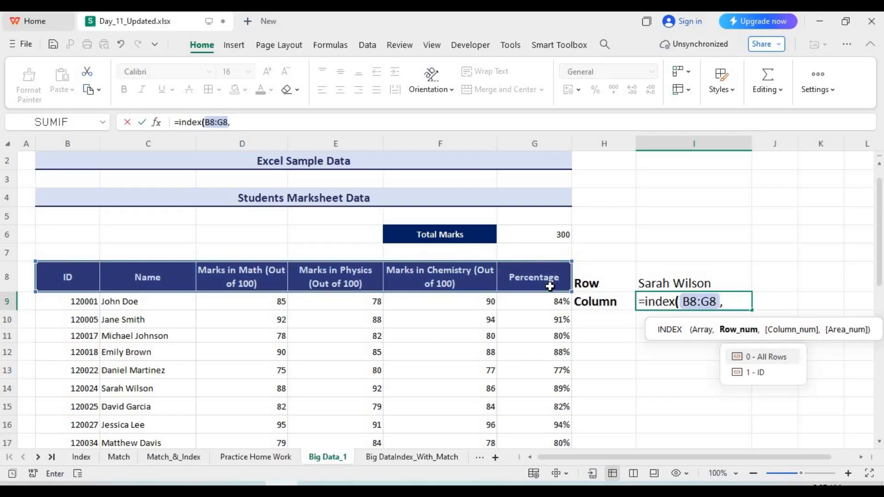
{"action": "type", "text": ","}
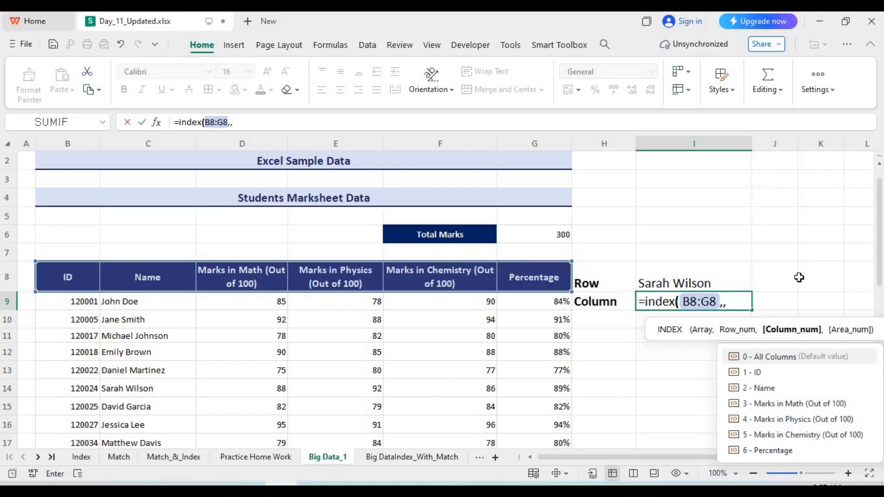
{"action": "left_click", "coordinate": [722, 304]}
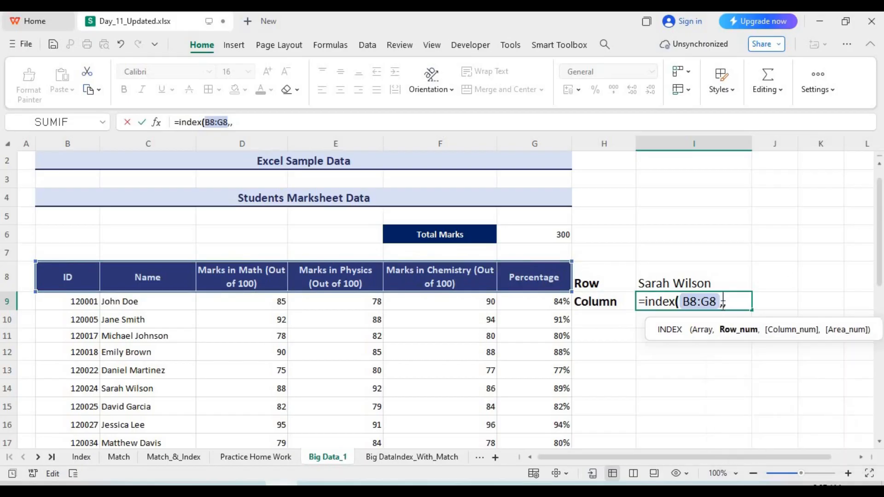
{"action": "left_click", "coordinate": [731, 303]}
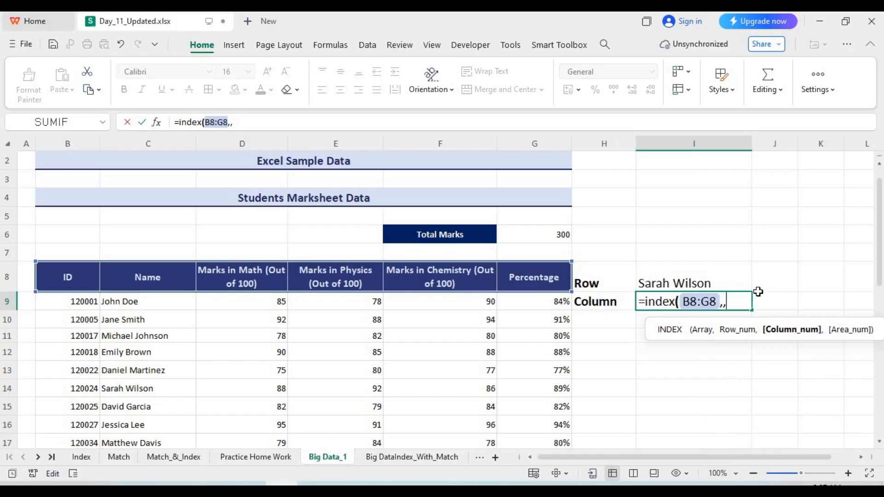
{"action": "type", "text": "3"}
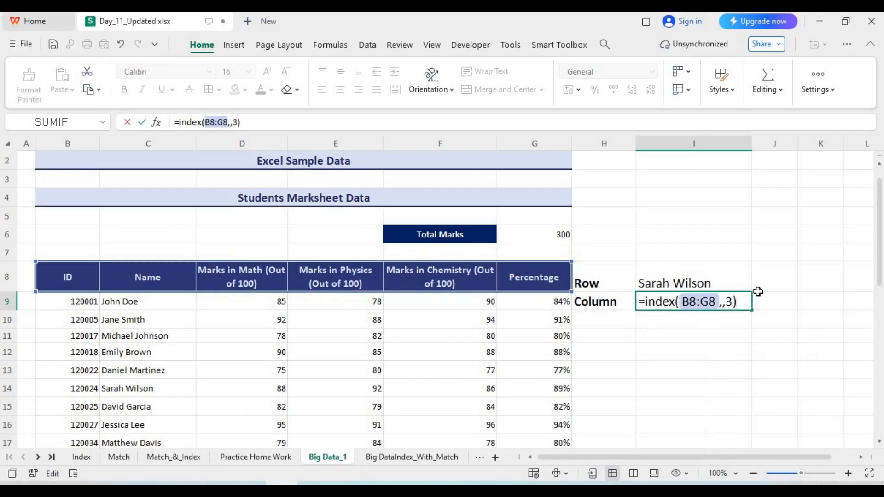
{"action": "key", "text": "Return"}
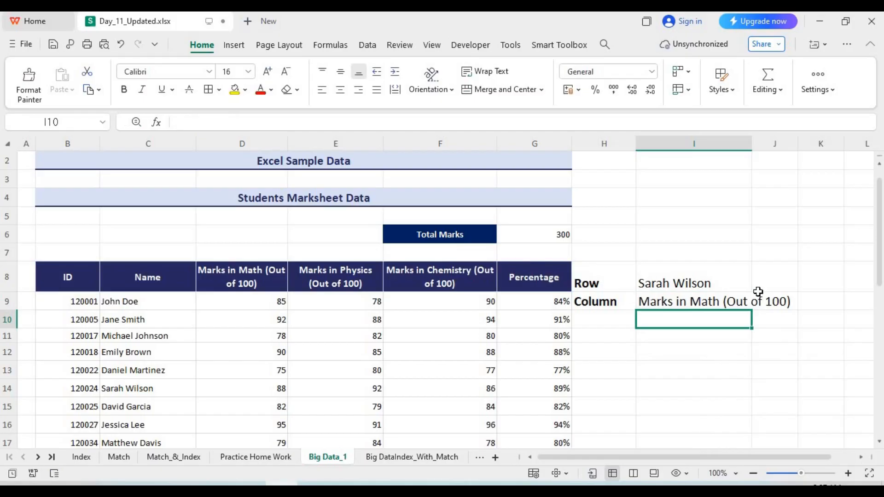
Widen column I to give the header text returned in I9 more room
{"action": "left_click", "coordinate": [446, 278]}
{"action": "left_click", "coordinate": [707, 300]}
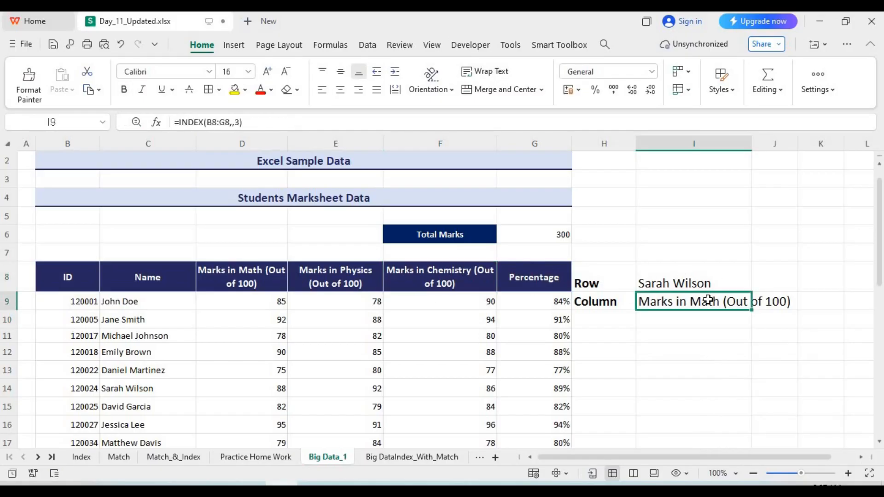
{"action": "left_click_drag", "start_coordinate": [751, 143], "coordinate": [773, 143]}
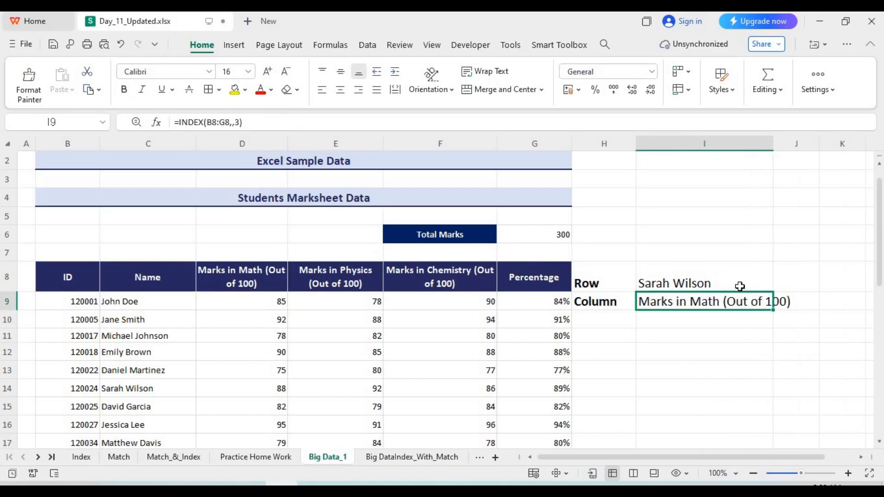
Change the column number in the I9 INDEX formula to 2
{"action": "double_click", "coordinate": [745, 301]}
{"action": "left_click", "coordinate": [735, 301]}
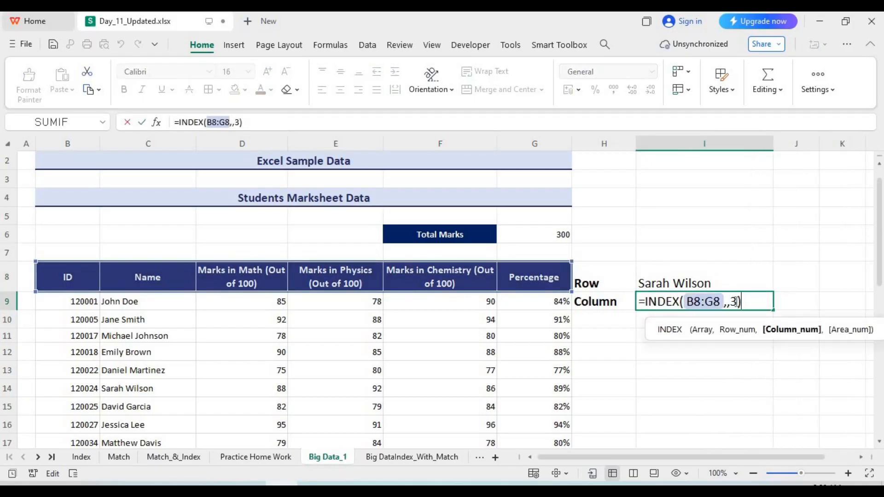
{"action": "key", "text": "BackSpace"}
{"action": "type", "text": "2"}
{"action": "key", "text": "Return"}
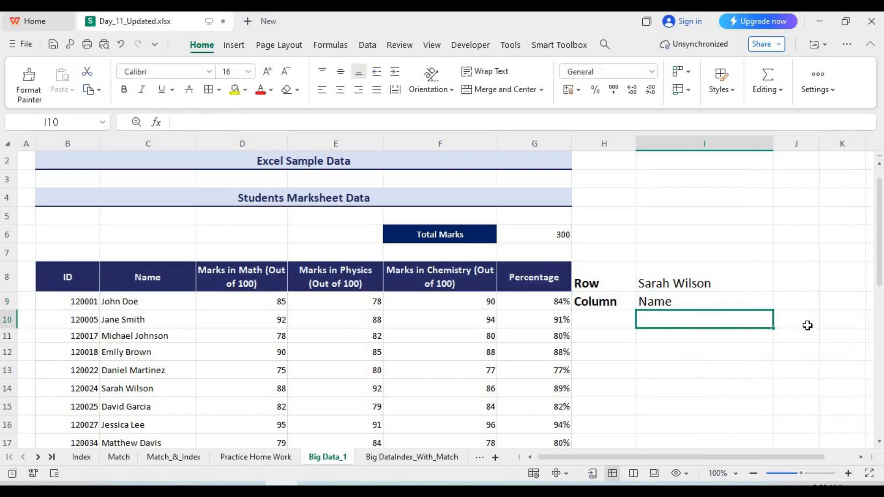
Change the column number in the I9 INDEX formula to 1
{"action": "left_click", "coordinate": [741, 302]}
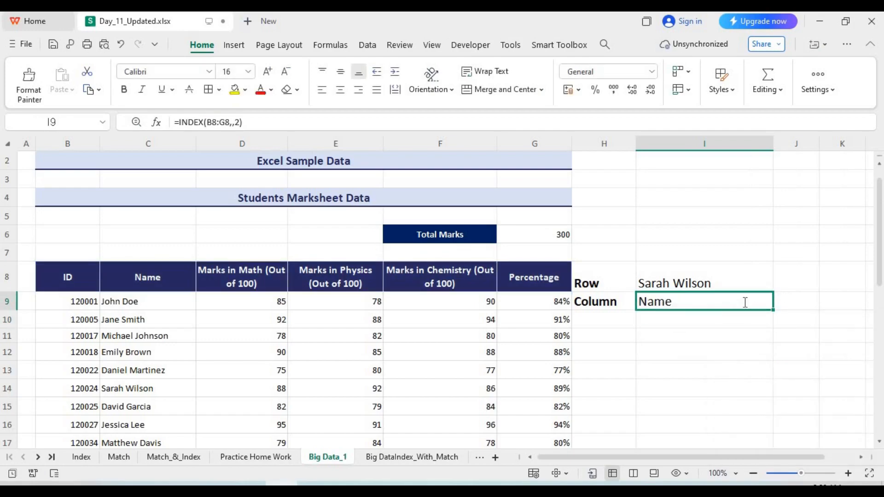
{"action": "double_click", "coordinate": [741, 302]}
{"action": "key", "text": "BackSpace"}
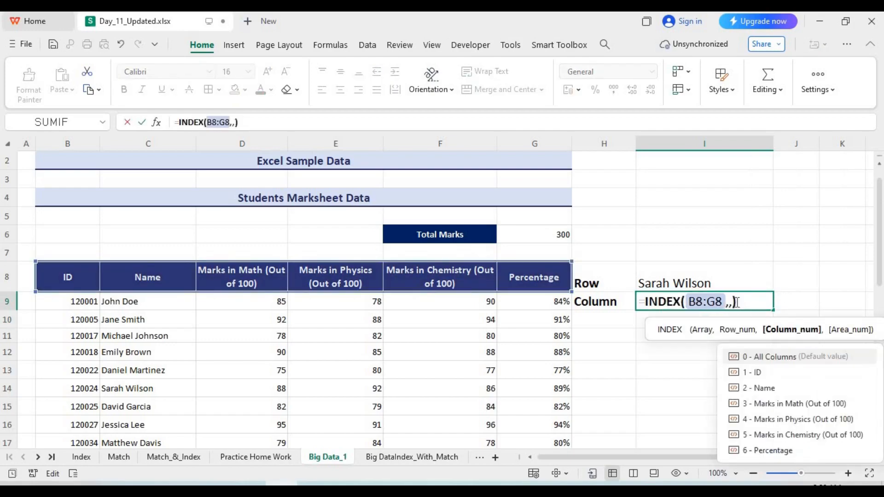
{"action": "type", "text": "1"}
{"action": "key", "text": "Return"}
Change the column number in the I9 INDEX formula to 5
{"action": "double_click", "coordinate": [736, 303]}
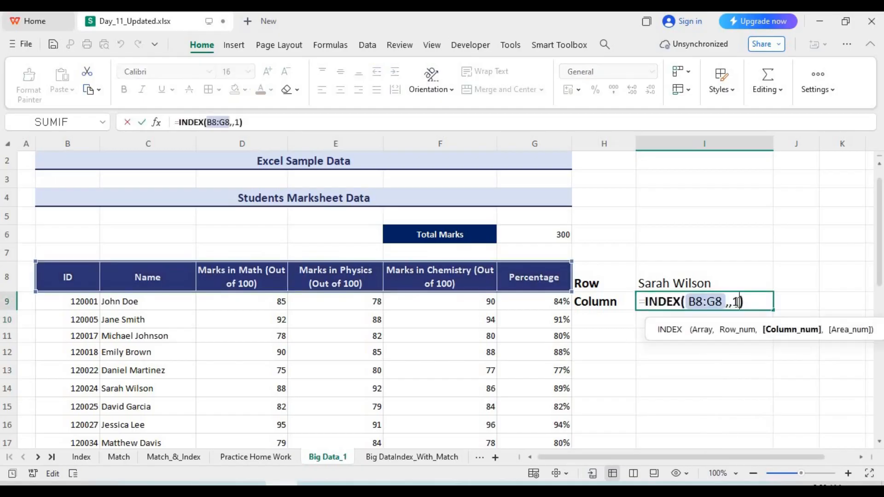
{"action": "key", "text": "BackSpace"}
{"action": "type", "text": "4"}
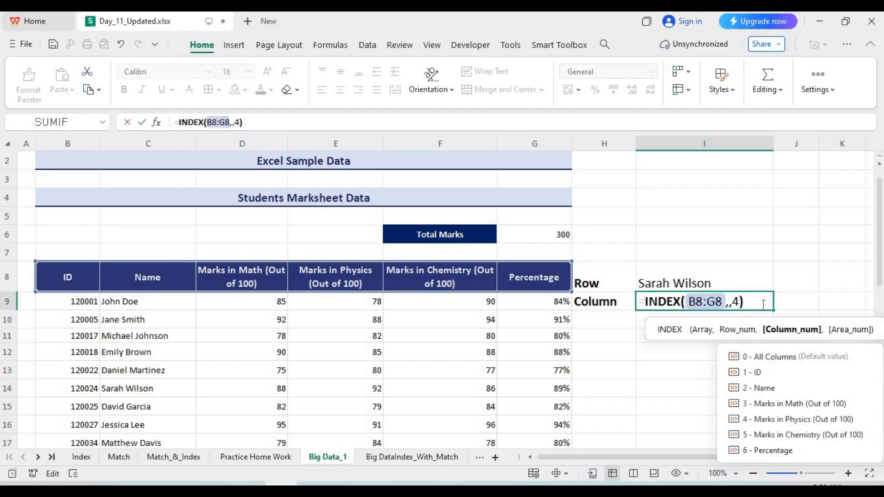
{"action": "type", "text": "5"}
{"action": "key", "text": "Return"}
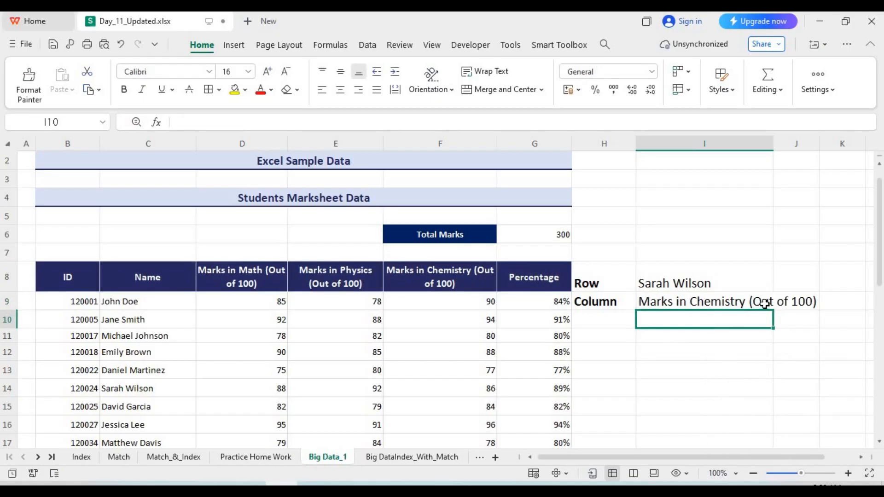
Change the column number in the I9 INDEX formula to 6
{"action": "double_click", "coordinate": [764, 303]}
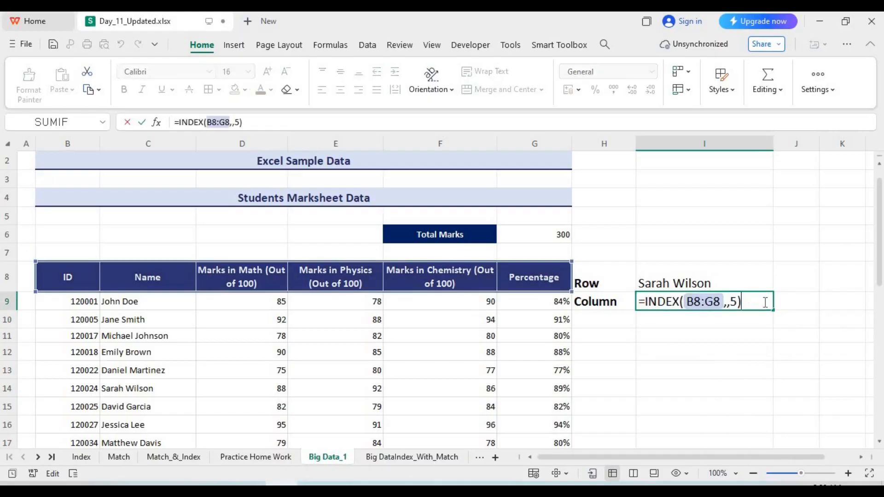
{"action": "left_click", "coordinate": [733, 303]}
{"action": "key", "text": "BackSpace"}
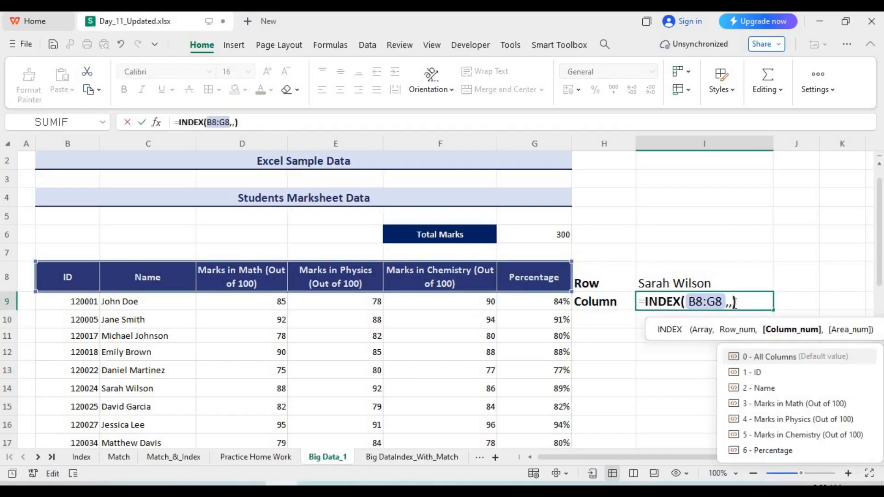
{"action": "type", "text": "6"}
{"action": "key", "text": "Return"}
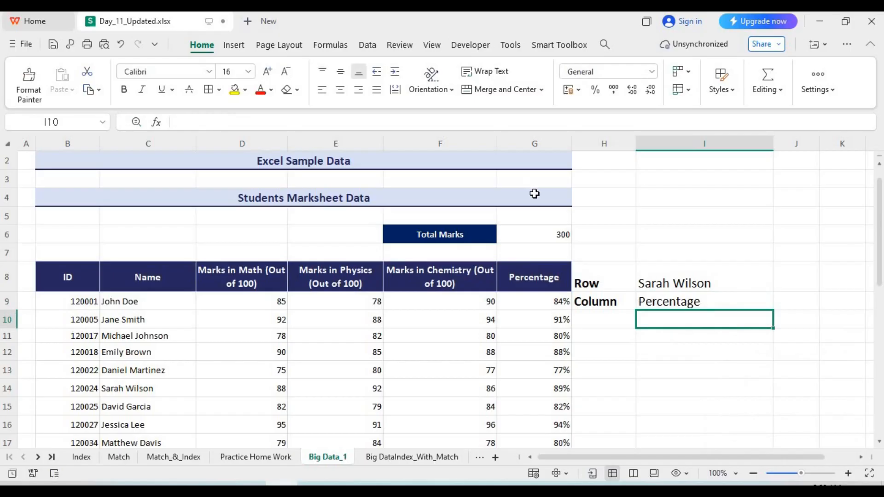
Review the array and the empty row number argument of the INDEX formula in I9
{"action": "left_click", "coordinate": [698, 303]}
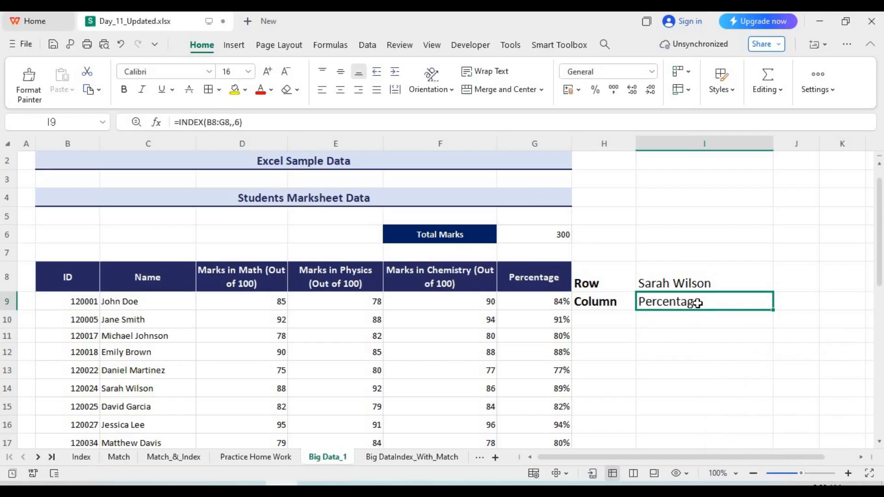
{"action": "double_click", "coordinate": [700, 302]}
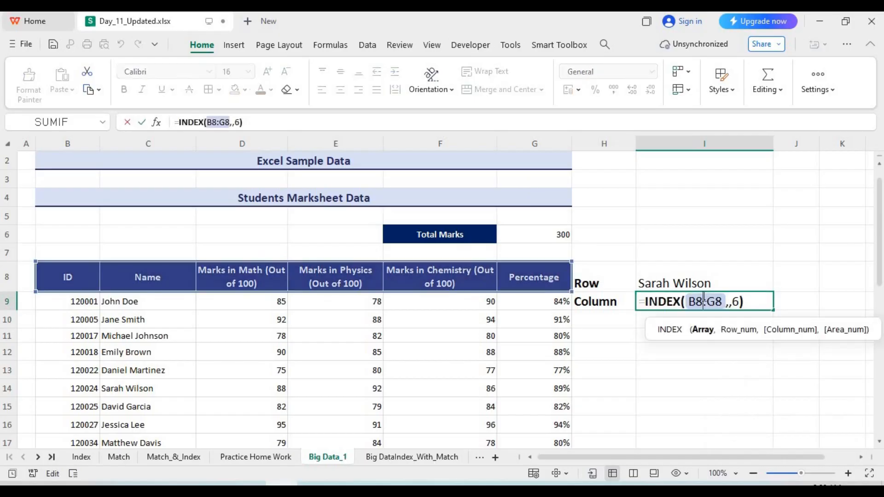
{"action": "left_click", "coordinate": [730, 303]}
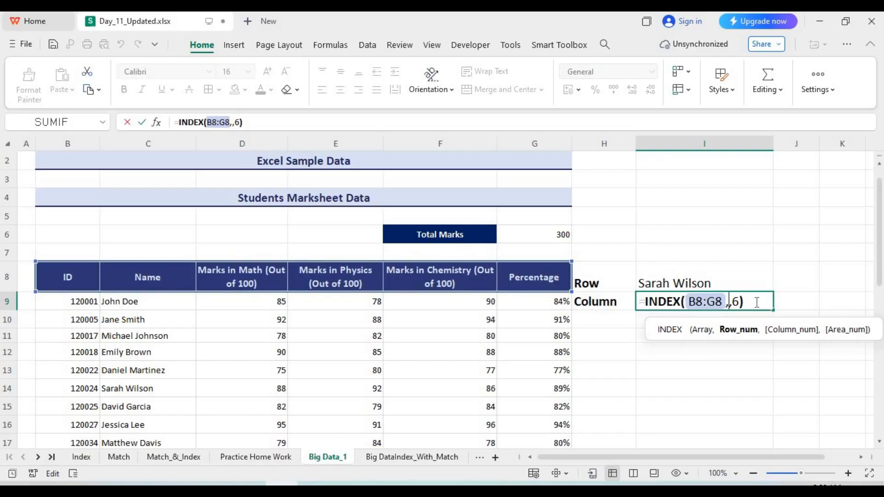
{"action": "key", "text": "Return"}
Enter the label Row& Columns in H11 and widen column H to fit it
{"action": "left_click", "coordinate": [599, 335]}
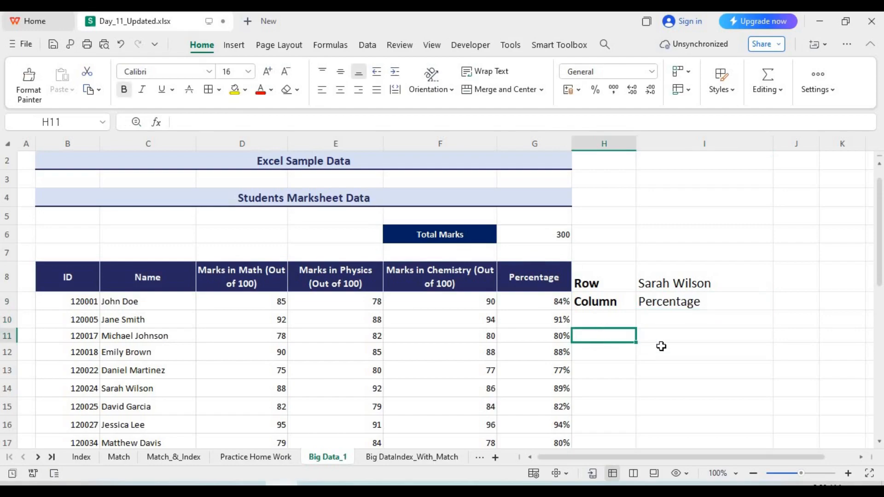
{"action": "type", "text": "Row"}
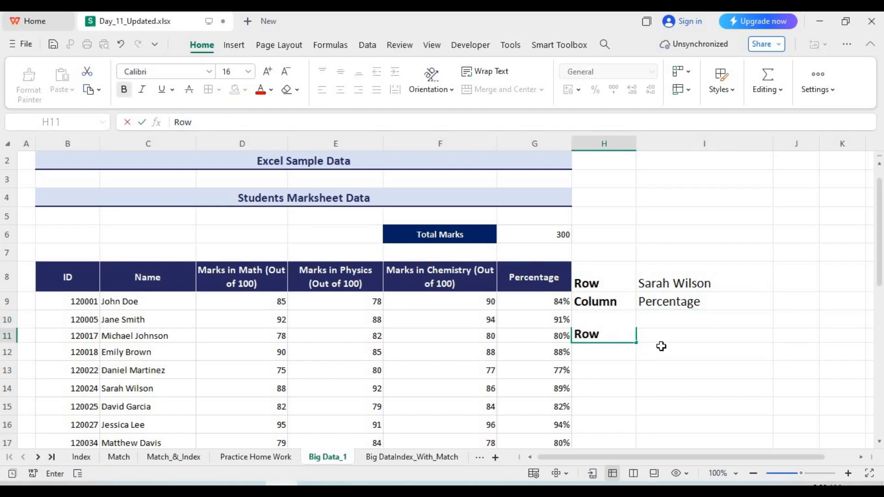
{"action": "type", "text": "& Columns"}
{"action": "key", "text": "Return"}
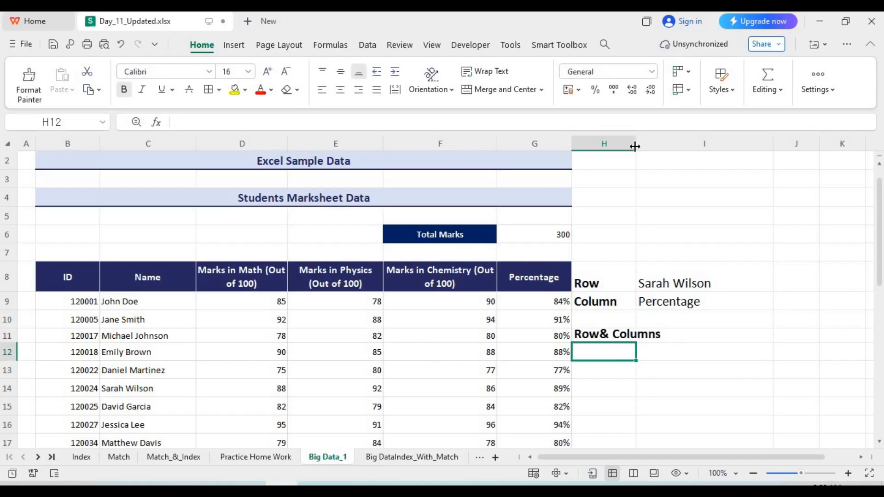
{"action": "left_click_drag", "start_coordinate": [635, 147], "coordinate": [670, 146]}
Enter an INDEX formula in I11 using array B8:G8, row number 3 and column number 2
{"action": "left_click", "coordinate": [716, 335]}
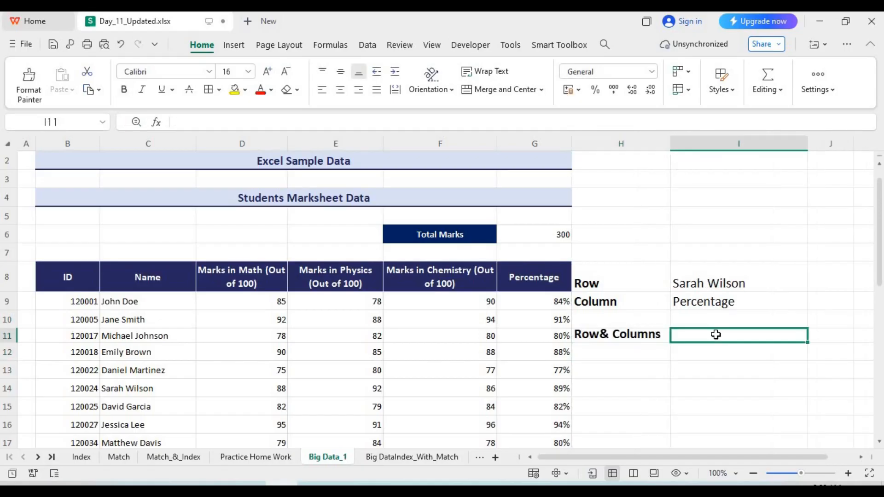
{"action": "type", "text": "=inde"}
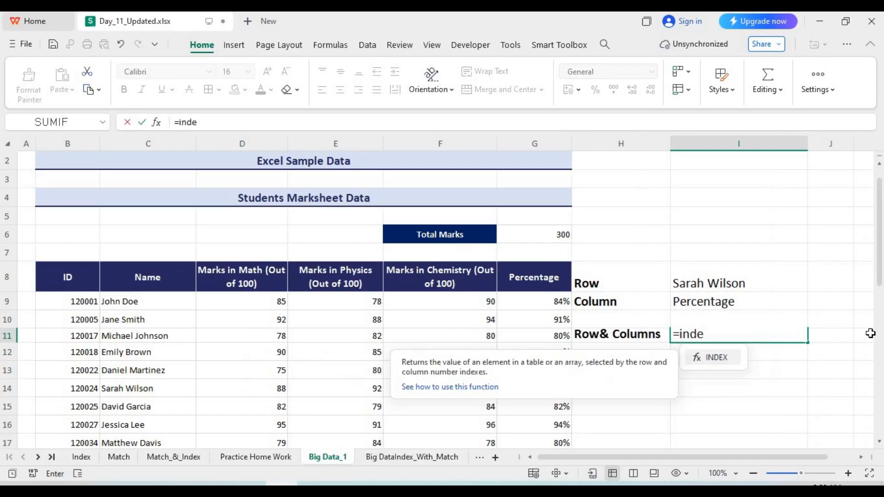
{"action": "type", "text": "x("}
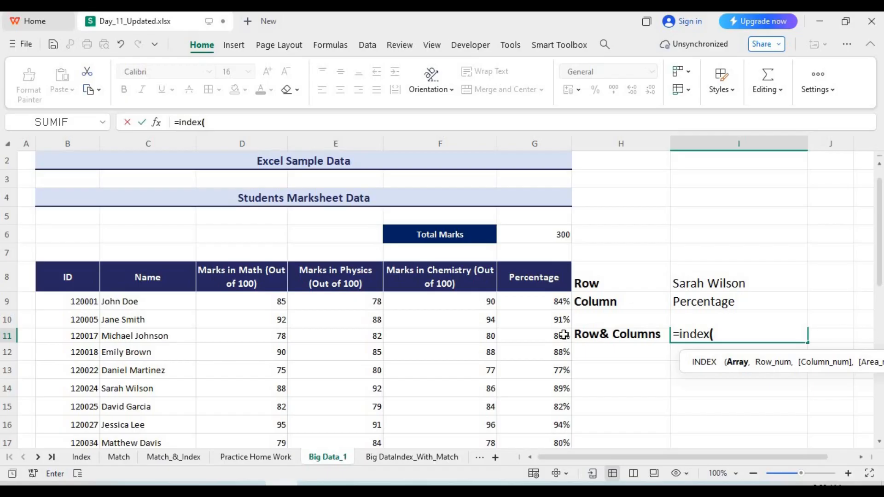
{"action": "left_click", "coordinate": [62, 277]}
{"action": "left_click_drag", "start_coordinate": [409, 262], "coordinate": [550, 282]}
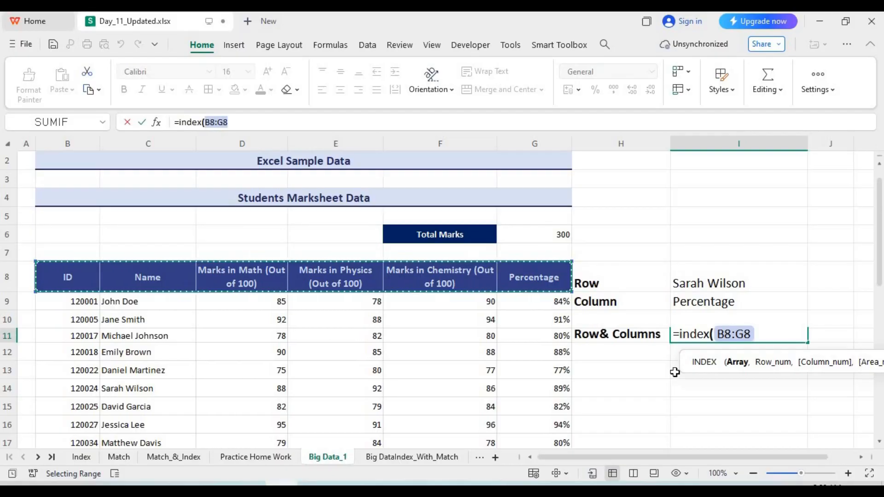
{"action": "type", "text": ",3,3"}
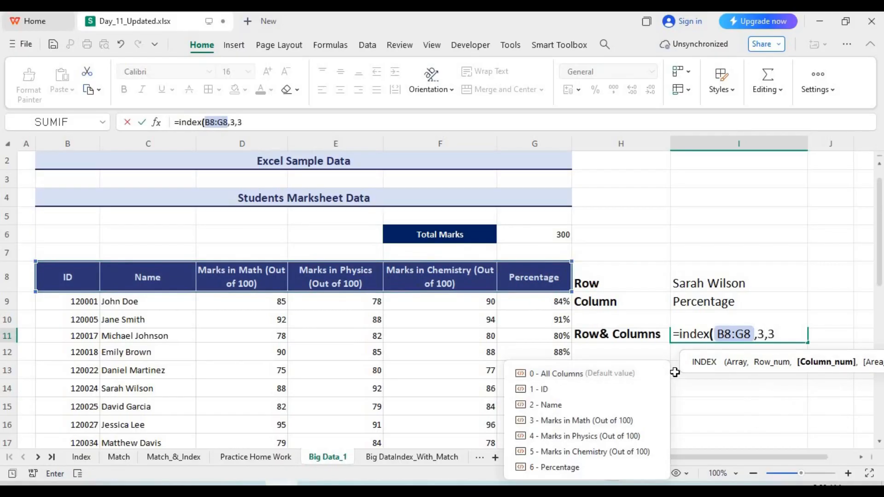
{"action": "key", "text": "BackSpace"}
{"action": "type", "text": "2)"}
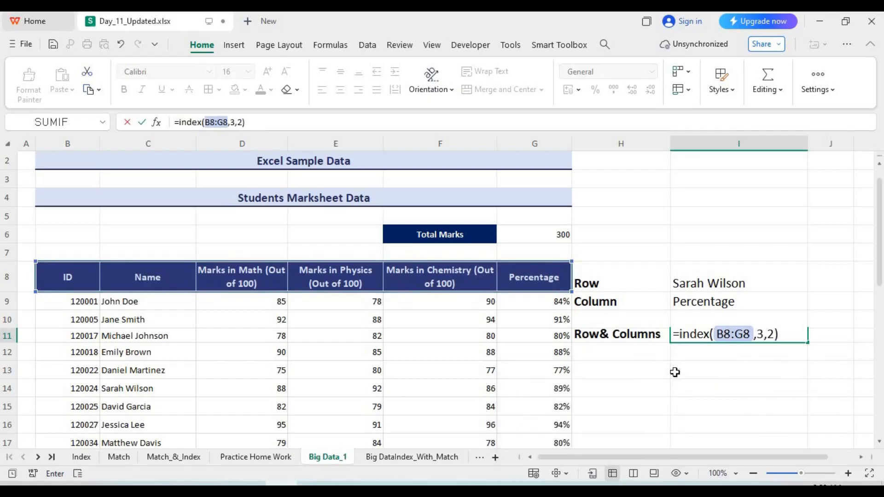
{"action": "key", "text": "Return"}
Replace the array in the I11 INDEX formula with the whole marksheet range B8:G38
{"action": "left_click", "coordinate": [773, 336]}
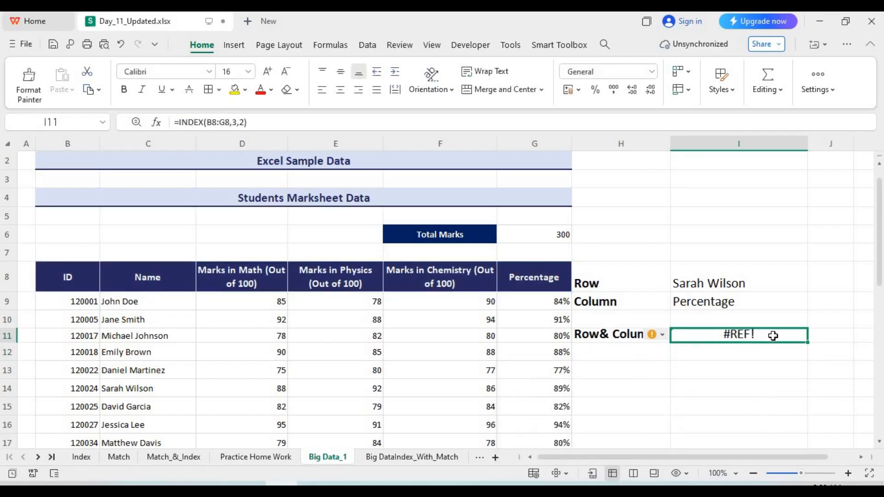
{"action": "double_click", "coordinate": [775, 335]}
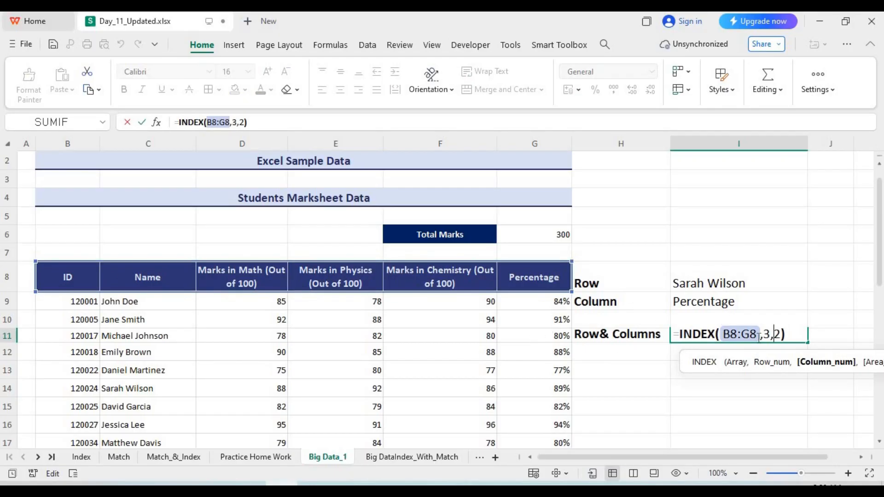
{"action": "left_click_drag", "start_coordinate": [759, 335], "coordinate": [720, 334]}
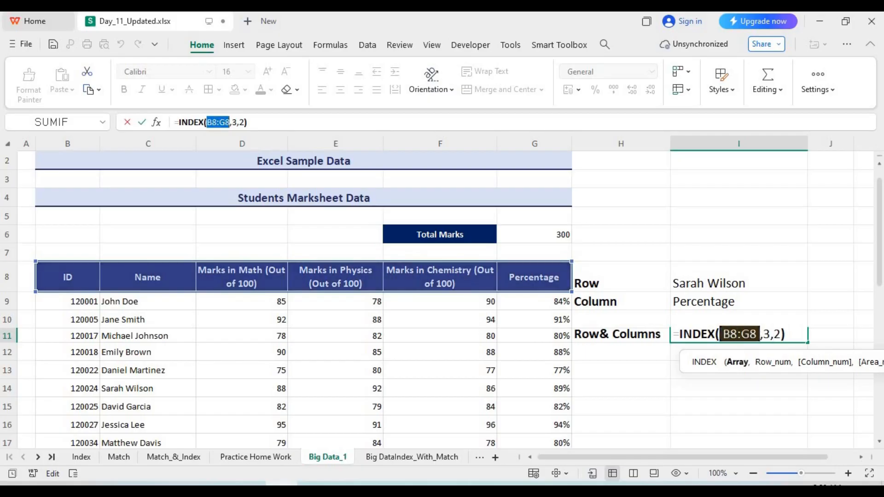
{"action": "left_click", "coordinate": [60, 278]}
{"action": "left_click_drag", "start_coordinate": [59, 278], "coordinate": [564, 442]}
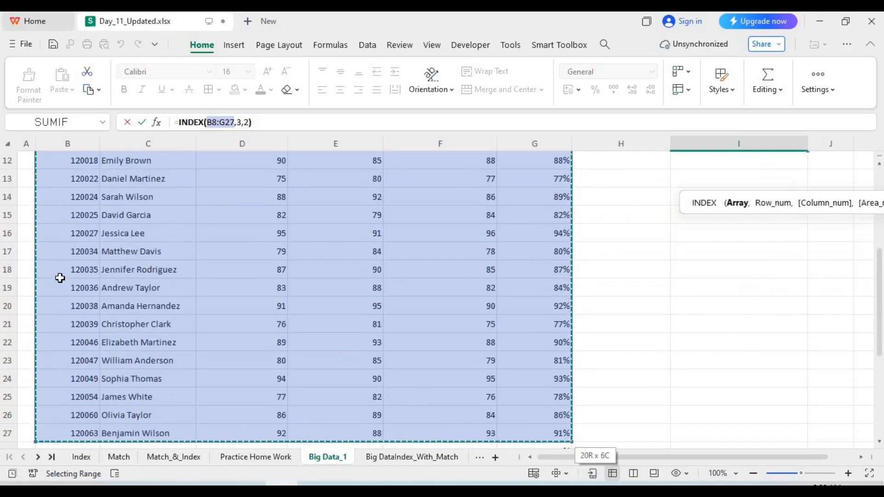
{"action": "key", "text": "shift+Down"}
{"action": "key", "text": "shift+Down"}
{"action": "key", "text": "shift+Down"}
{"action": "key", "text": "shift+Down"}
{"action": "key", "text": "shift+Down"}
{"action": "key", "text": "shift+Down"}
{"action": "key", "text": "shift+Down"}
{"action": "key", "text": "shift+Down"}
{"action": "key", "text": "shift+Down"}
{"action": "key", "text": "shift+Down"}
{"action": "key", "text": "shift+Down"}
{"action": "key", "text": "shift+Down"}
{"action": "key", "text": "shift+Down"}
{"action": "key", "text": "shift+Down"}
{"action": "key", "text": "shift+Down"}
{"action": "key", "text": "shift+Down"}
{"action": "key", "text": "shift+Down"}
{"action": "key", "text": "shift+Down"}
{"action": "key", "text": "shift+Down"}
{"action": "key", "text": "shift+Down"}
{"action": "key", "text": "shift+Up"}
{"action": "key", "text": "shift+Up"}
{"action": "key", "text": "shift+Up"}
{"action": "key", "text": "shift+Up"}
{"action": "key", "text": "shift+Up"}
{"action": "key", "text": "shift+Up"}
{"action": "key", "text": "shift+Up"}
{"action": "key", "text": "shift+Up"}
{"action": "key", "text": "shift+Up"}
{"action": "key", "text": "shift+Up"}
{"action": "key", "text": "shift+Up"}
{"action": "key", "text": "shift+Up"}
{"action": "key", "text": "shift+Up"}
{"action": "key", "text": "shift+Up"}
{"action": "key", "text": "shift+Up"}
{"action": "key", "text": "shift+Up"}
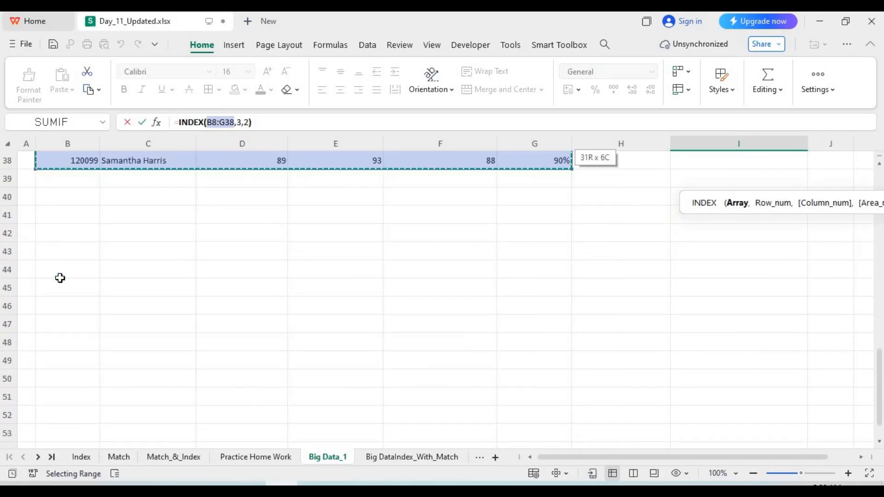
{"action": "scroll", "coordinate": [60, 278], "scroll_direction": "up", "scroll_amount": 1}
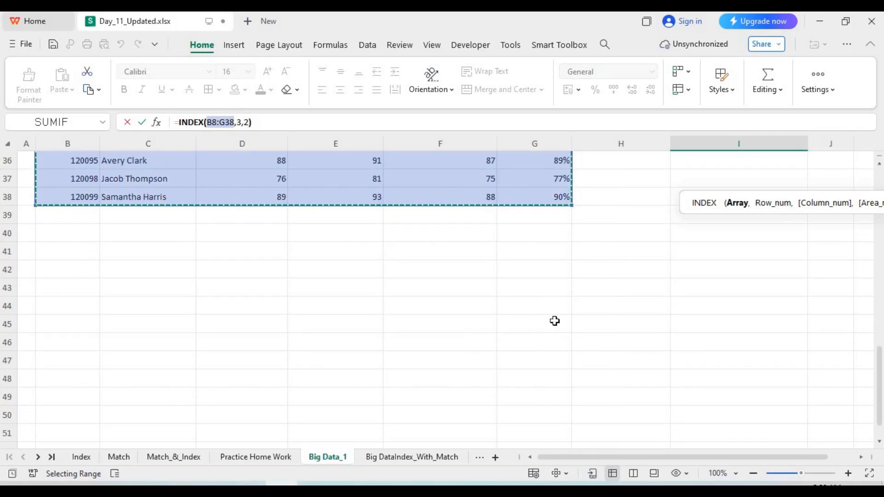
{"action": "left_click_drag", "start_coordinate": [881, 371], "coordinate": [880, 205]}
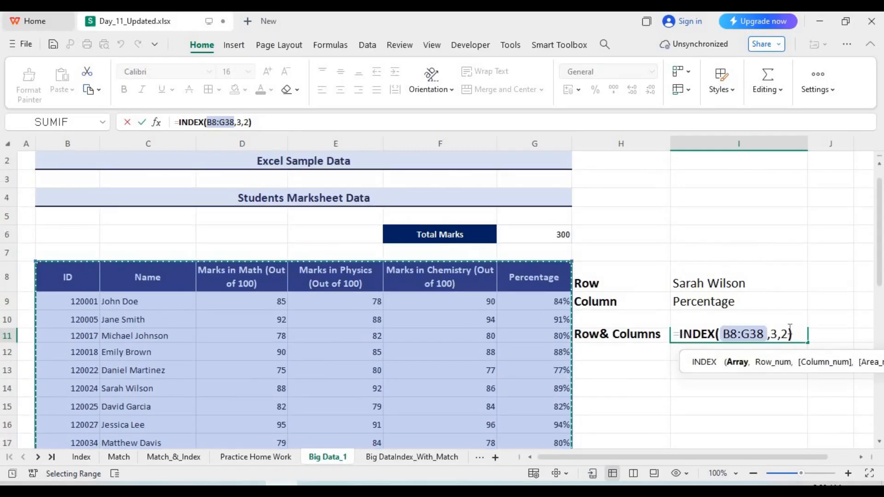
{"action": "key", "text": "Return"}
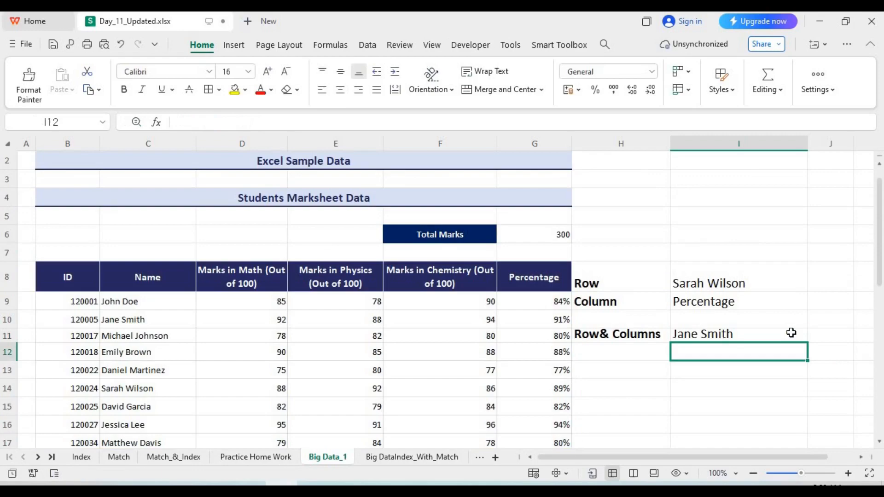
Review the row and column number arguments of the I11 INDEX formula and locate the matching cell in the Name column
{"action": "left_click", "coordinate": [748, 332]}
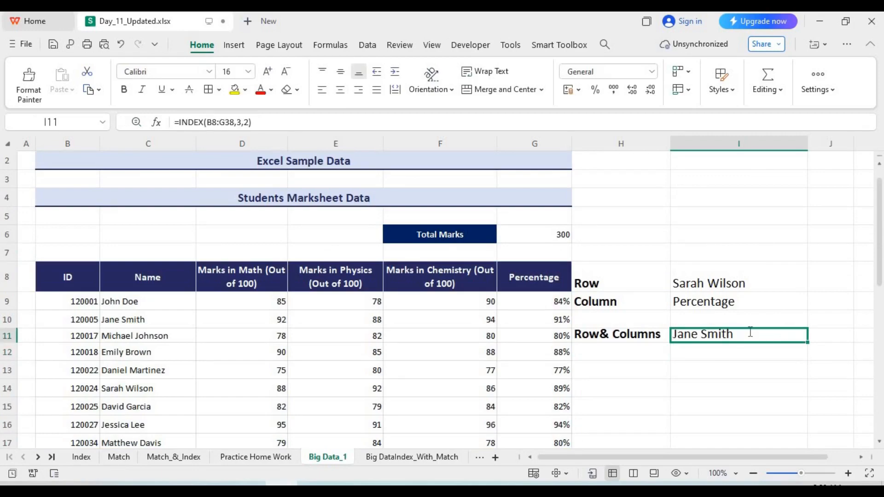
{"action": "double_click", "coordinate": [750, 332]}
{"action": "double_click", "coordinate": [775, 334]}
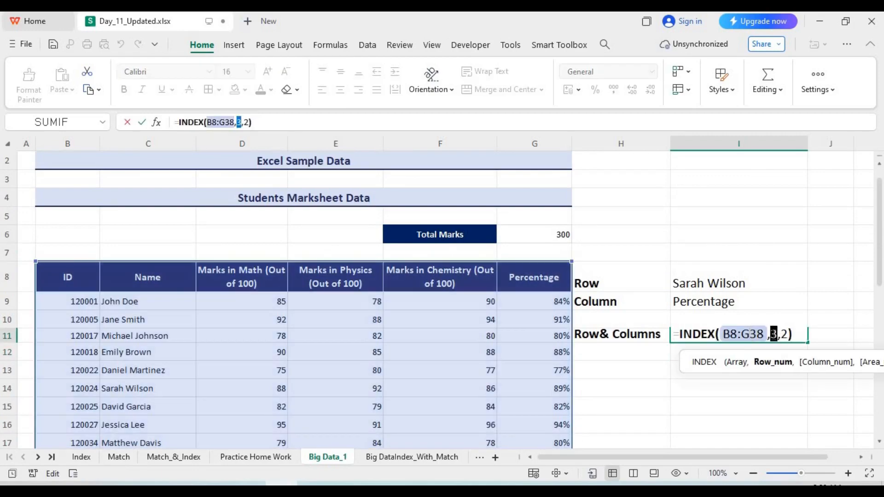
{"action": "double_click", "coordinate": [784, 334]}
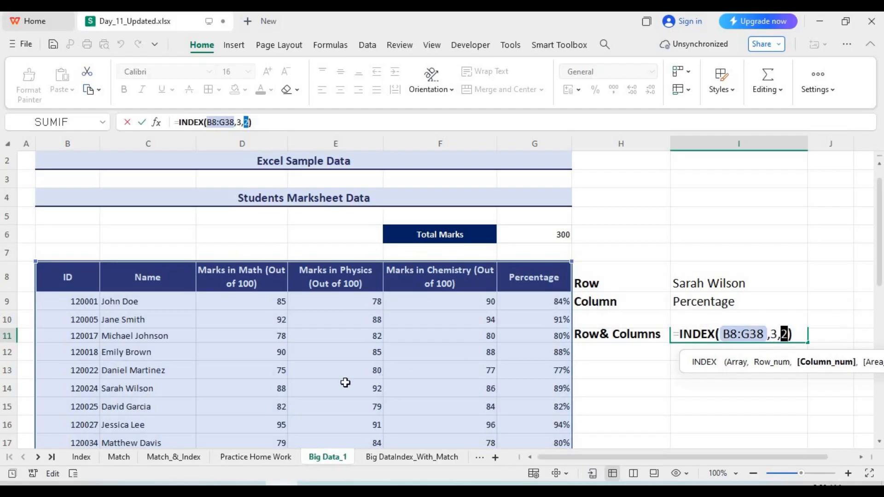
{"action": "key", "text": "Return"}
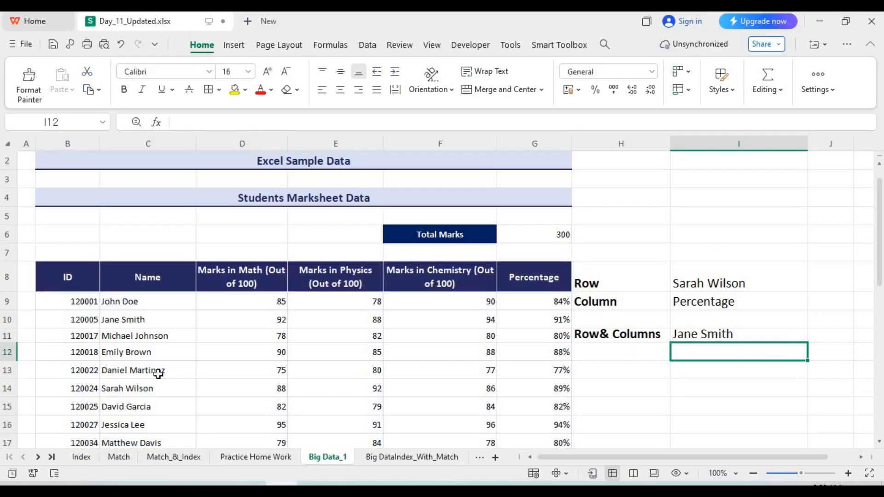
{"action": "left_click", "coordinate": [130, 320]}
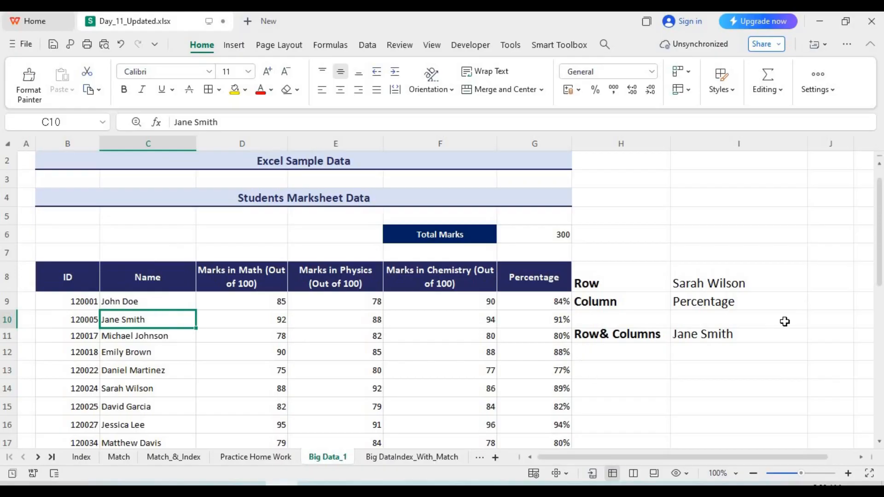
Change the column number in the I11 INDEX formula to 4
{"action": "left_click", "coordinate": [764, 336]}
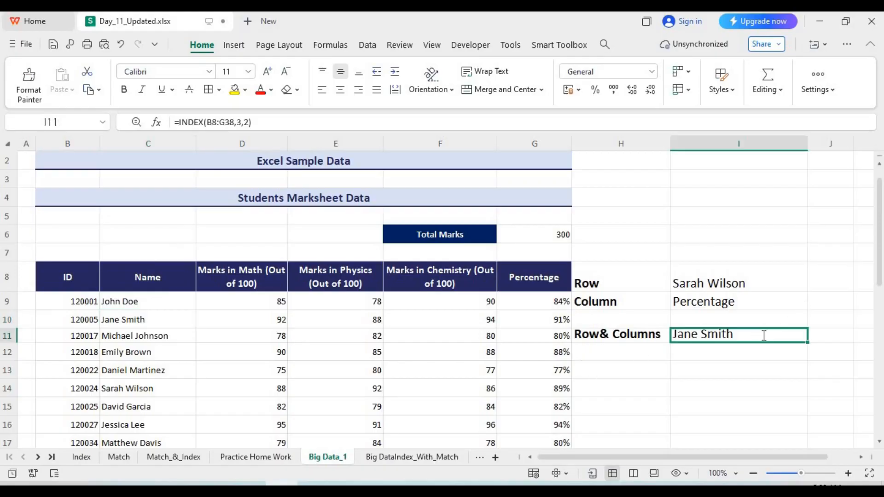
{"action": "left_click", "coordinate": [793, 334]}
{"action": "key", "text": "Left"}
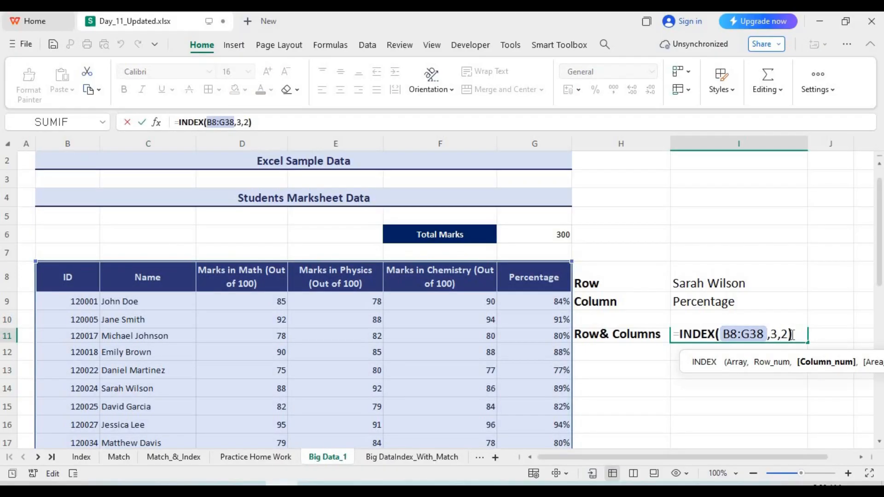
{"action": "key", "text": "BackSpace"}
{"action": "type", "text": "4"}
{"action": "key", "text": "Return"}
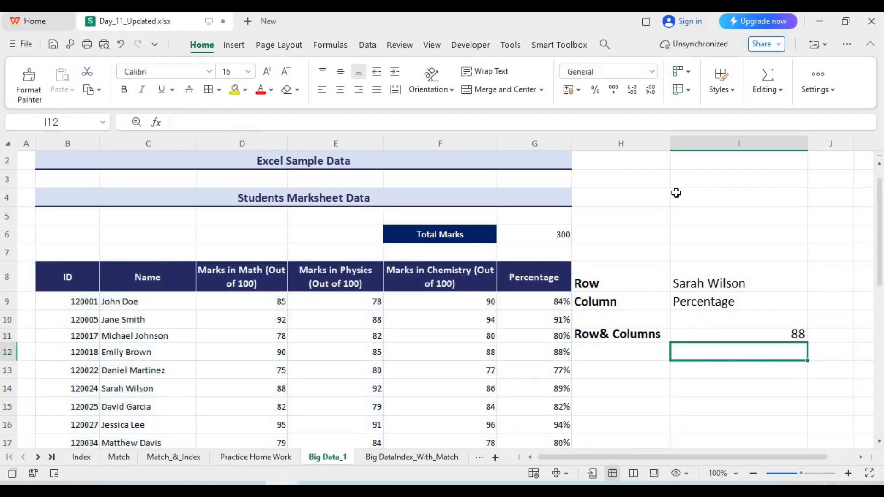
Set the row number to 5 and the column number to 3 in the I11 INDEX formula
{"action": "double_click", "coordinate": [788, 334]}
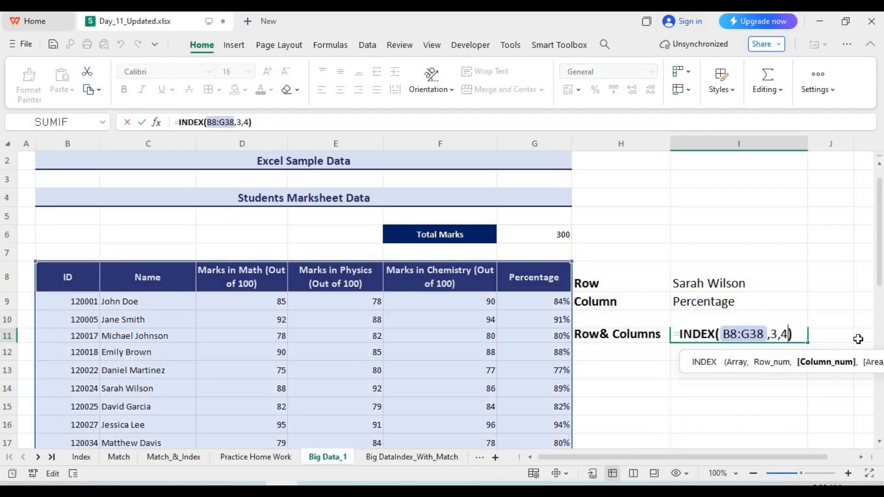
{"action": "key", "text": "BackSpace"}
{"action": "type", "text": "3"}
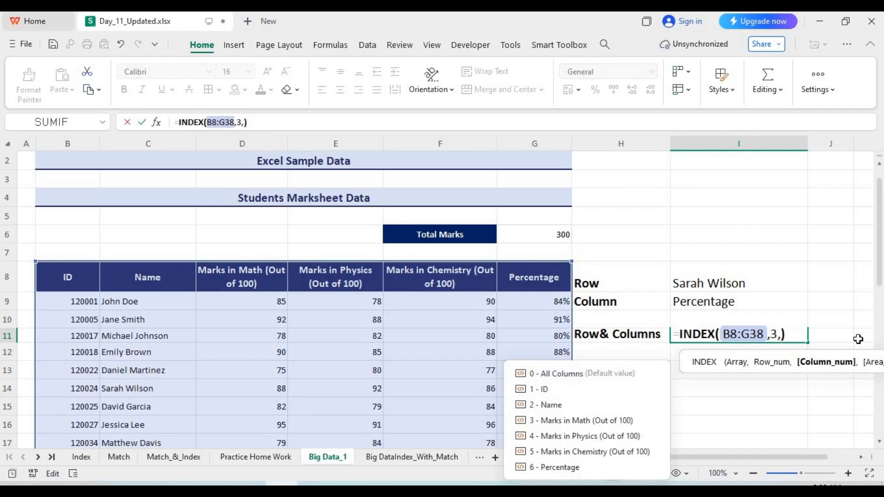
{"action": "key", "text": "Left"}
{"action": "key", "text": "Left"}
{"action": "key", "text": "BackSpace"}
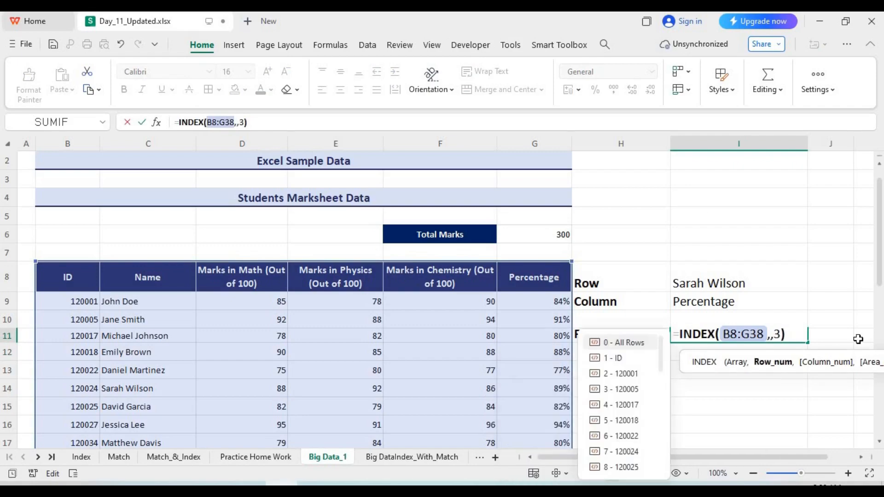
{"action": "type", "text": "5"}
{"action": "key", "text": "Return"}
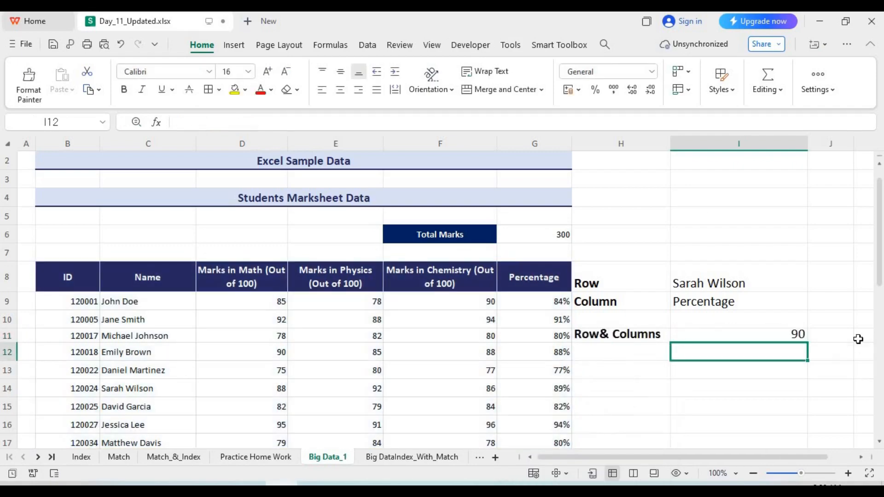
Review the row number, column number and array arguments of the I11 INDEX formula against the marksheet
{"action": "left_click", "coordinate": [488, 301]}
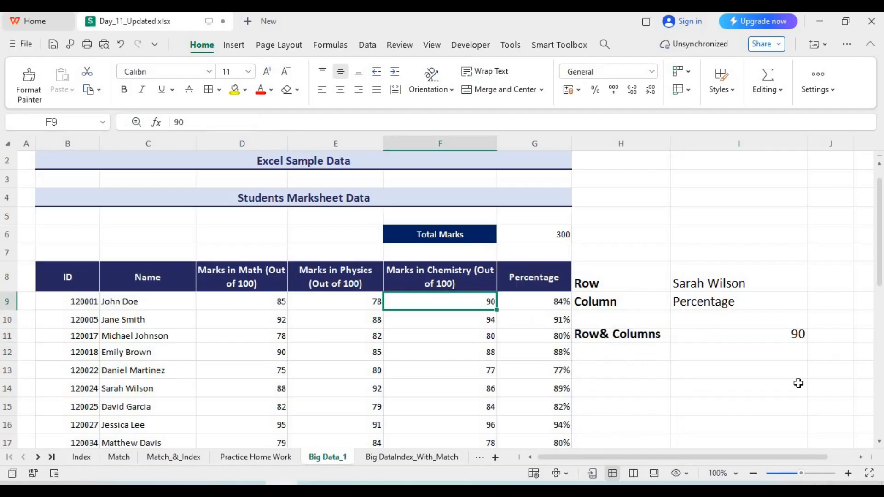
{"action": "double_click", "coordinate": [789, 334]}
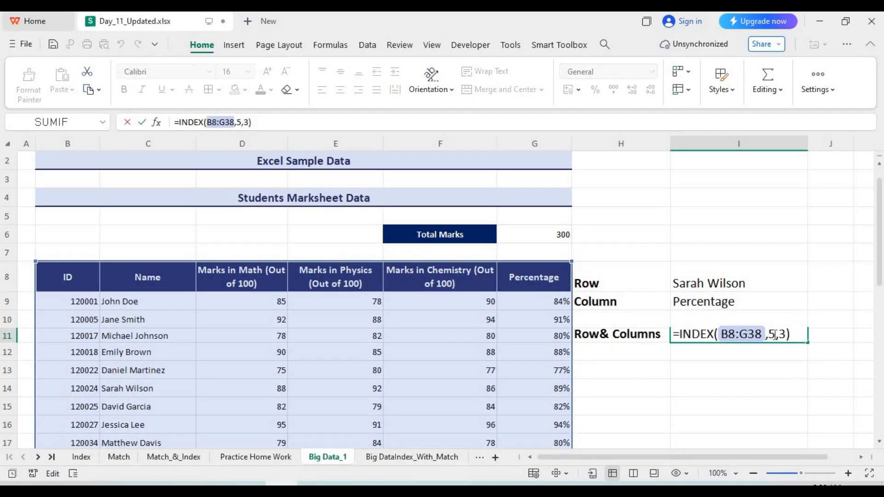
{"action": "double_click", "coordinate": [773, 335]}
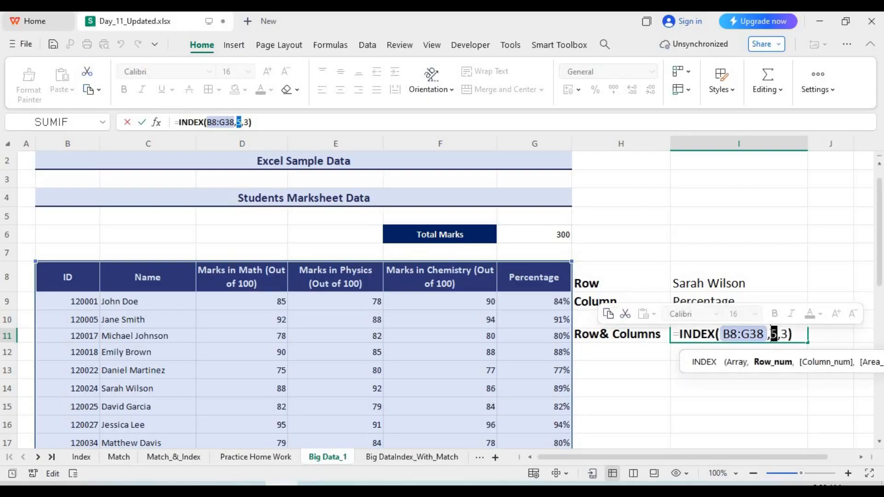
{"action": "double_click", "coordinate": [784, 334]}
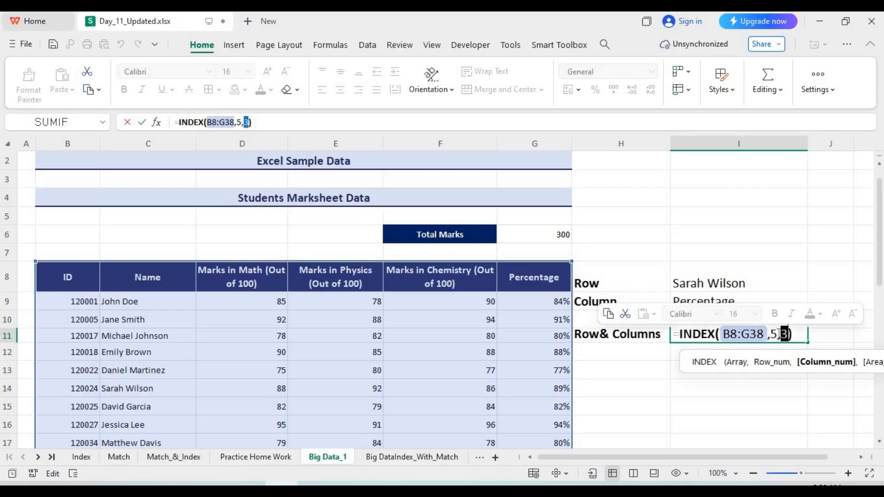
{"action": "double_click", "coordinate": [743, 335]}
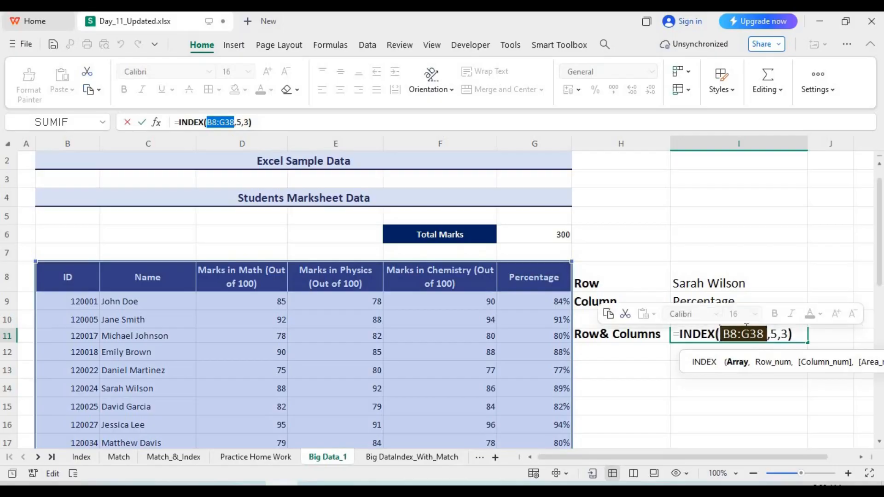
{"action": "left_click", "coordinate": [794, 340]}
{"action": "key", "text": "Return"}
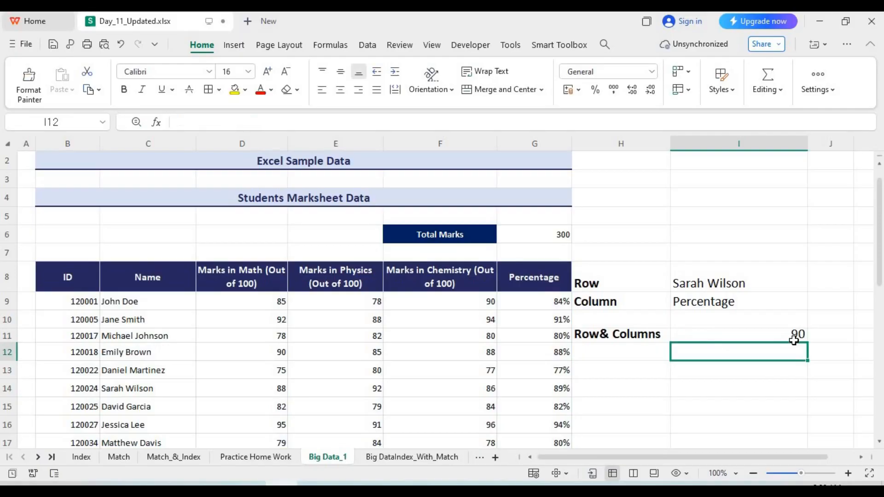
Look over the Big DataIndex_With_Match and Practice Home Work sheets
{"action": "left_click", "coordinate": [622, 373]}
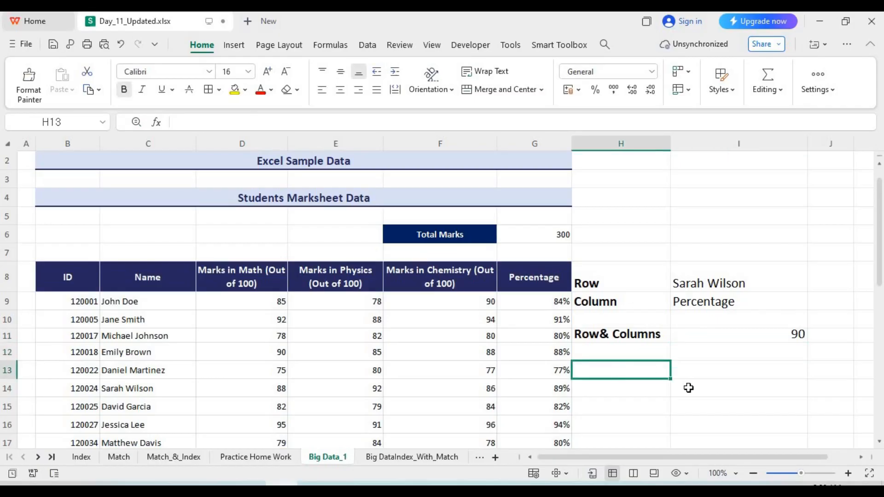
{"action": "left_click", "coordinate": [246, 456]}
{"action": "left_click", "coordinate": [402, 455]}
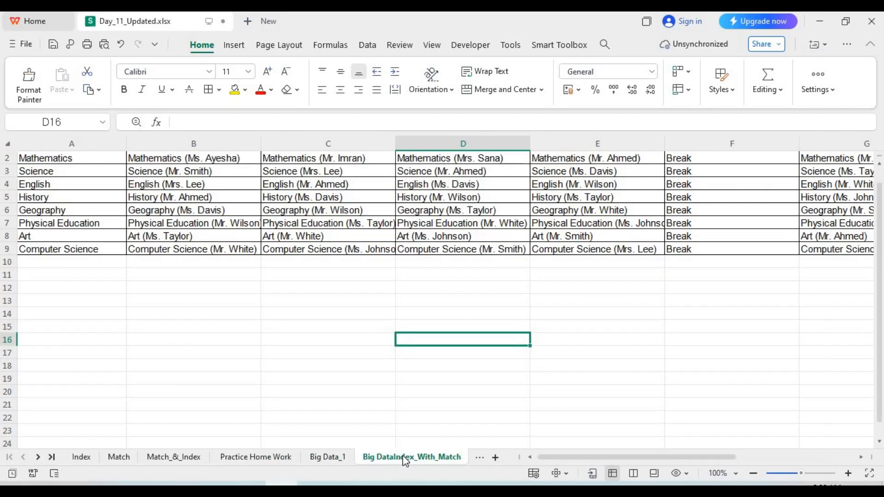
{"action": "left_click", "coordinate": [256, 457]}
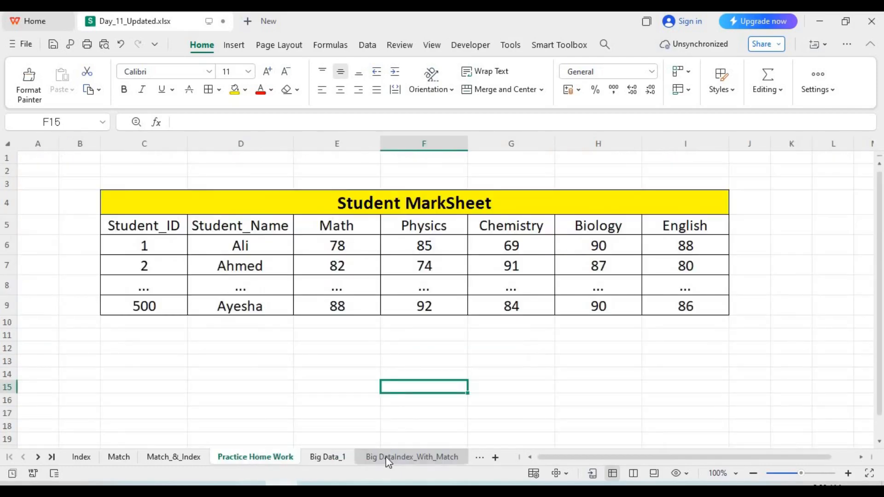
On the Big DataIndex_With_Match sheet, enter =MATCH(B14,A1:J1,0) in C14 to look up the value against the header row
{"action": "left_click", "coordinate": [405, 456]}
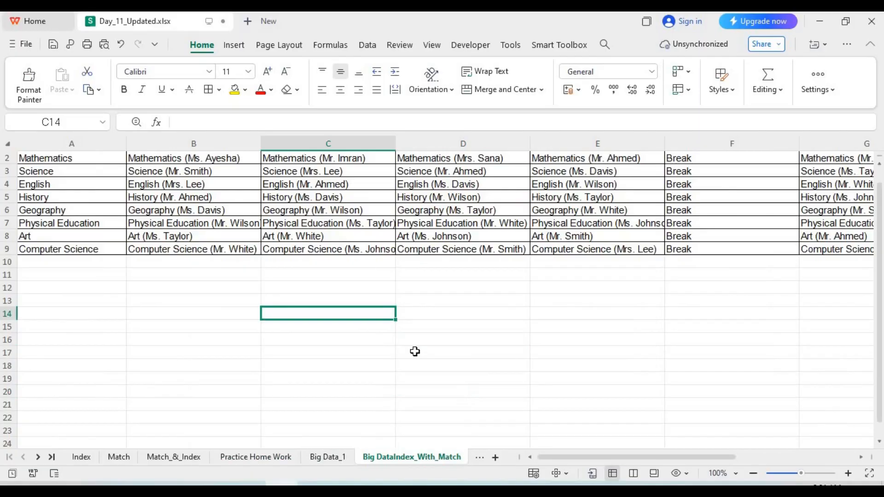
{"action": "type", "text": "=match"}
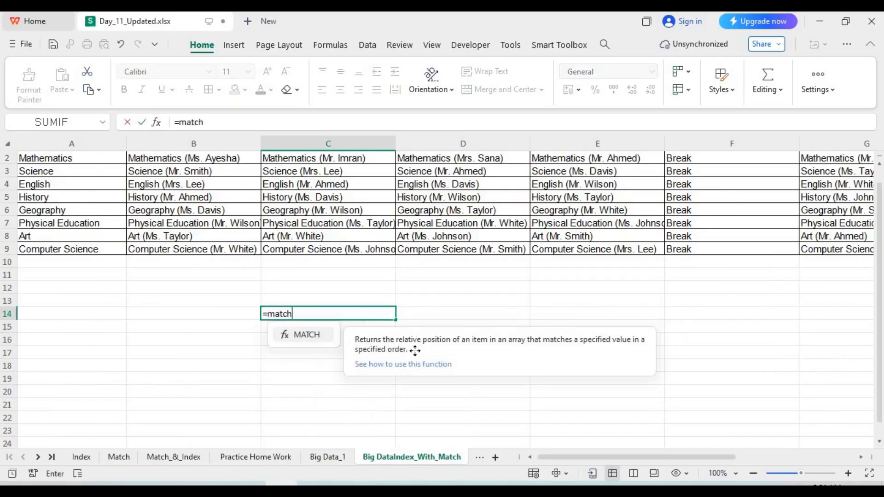
{"action": "key", "text": "Tab"}
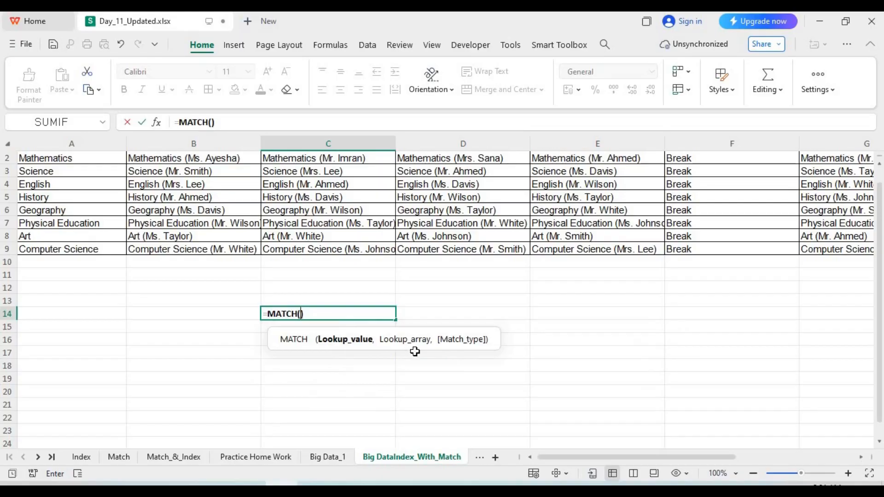
{"action": "left_click", "coordinate": [217, 311]}
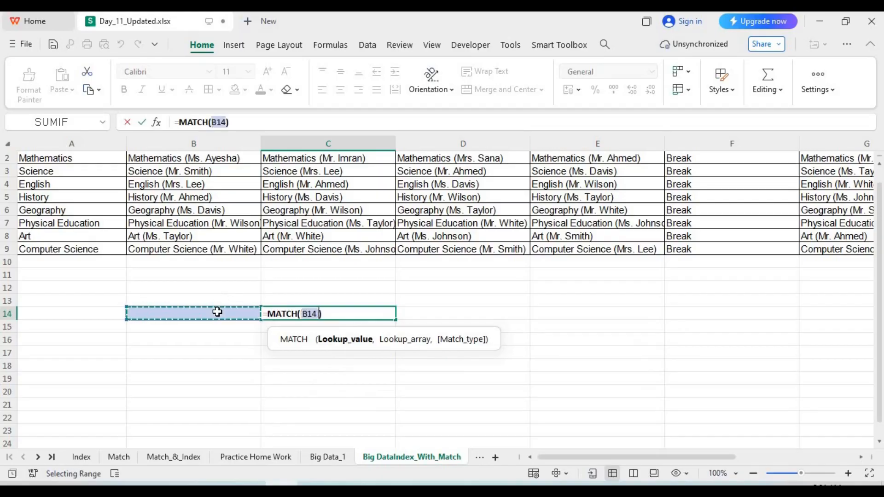
{"action": "type", "text": ","}
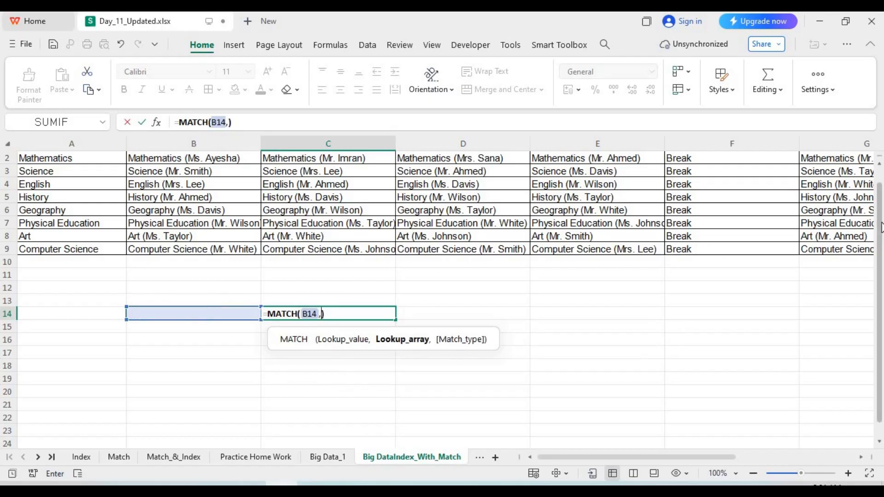
{"action": "scroll", "coordinate": [599, 208], "scroll_direction": "up", "scroll_amount": 1}
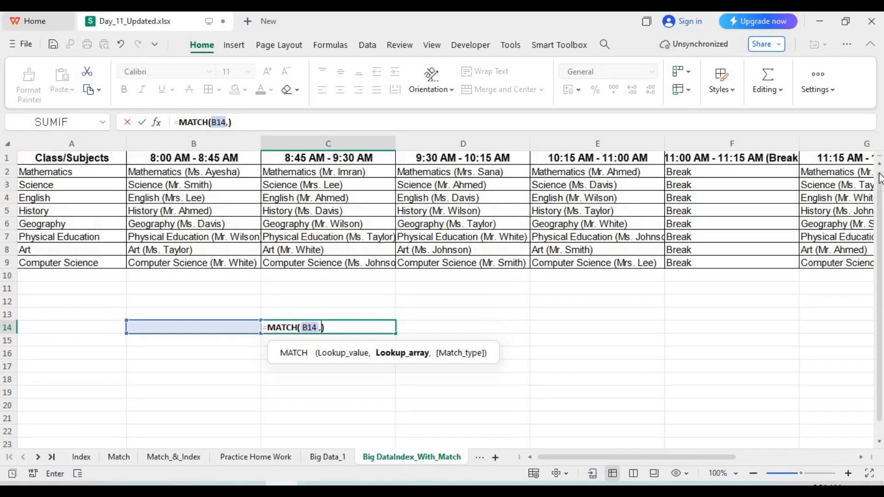
{"action": "left_click_drag", "start_coordinate": [58, 158], "coordinate": [684, 158]}
{"action": "left_click_drag", "start_coordinate": [740, 456], "coordinate": [516, 456]}
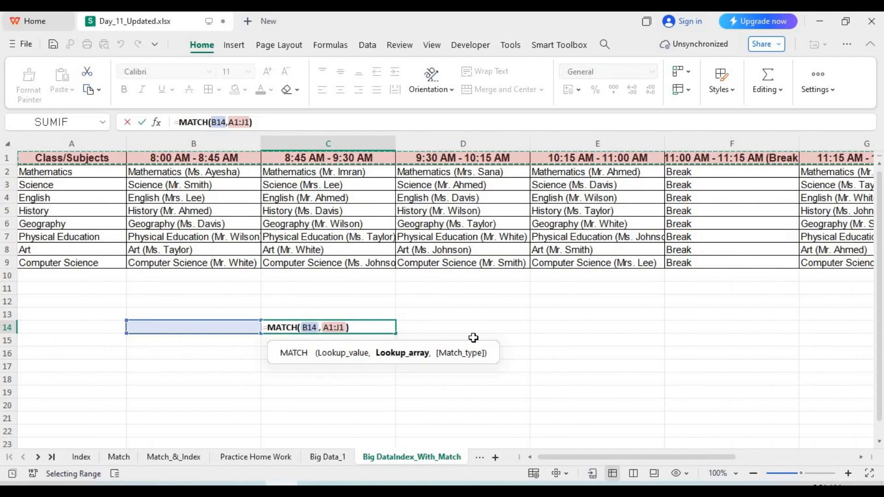
{"action": "type", "text": ","}
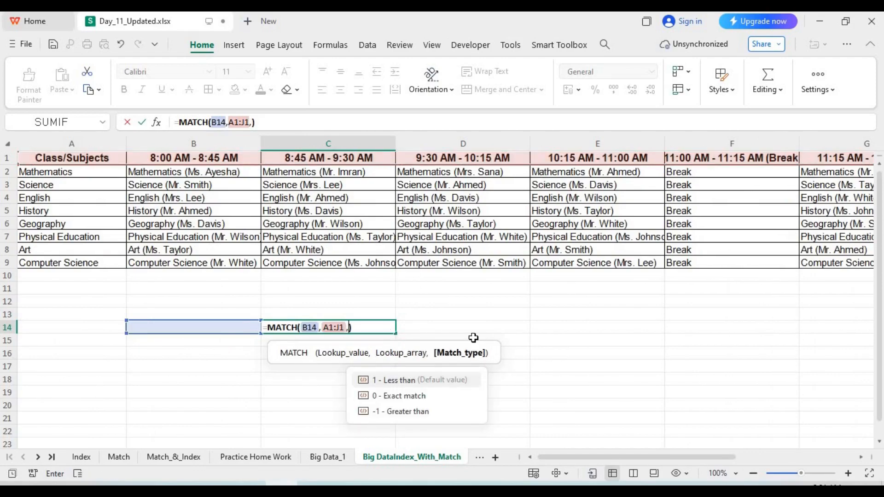
{"action": "key", "text": "Down"}
{"action": "key", "text": "Return"}
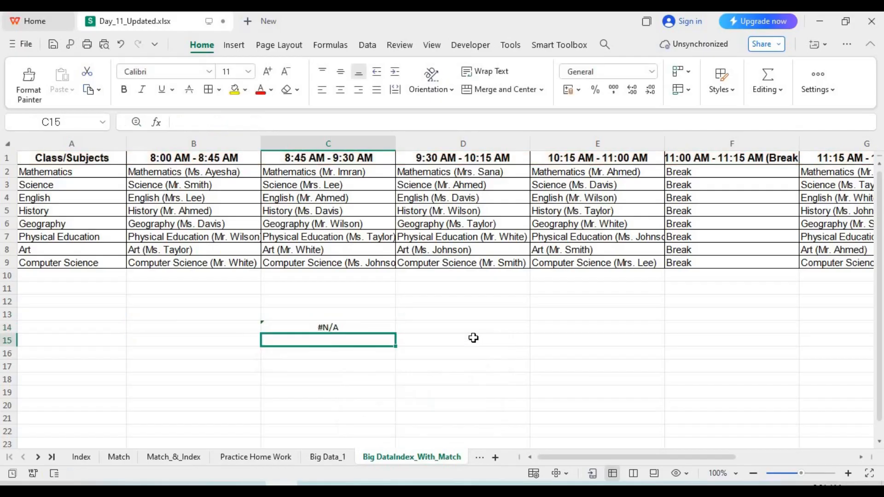
{"action": "left_click", "coordinate": [336, 327]}
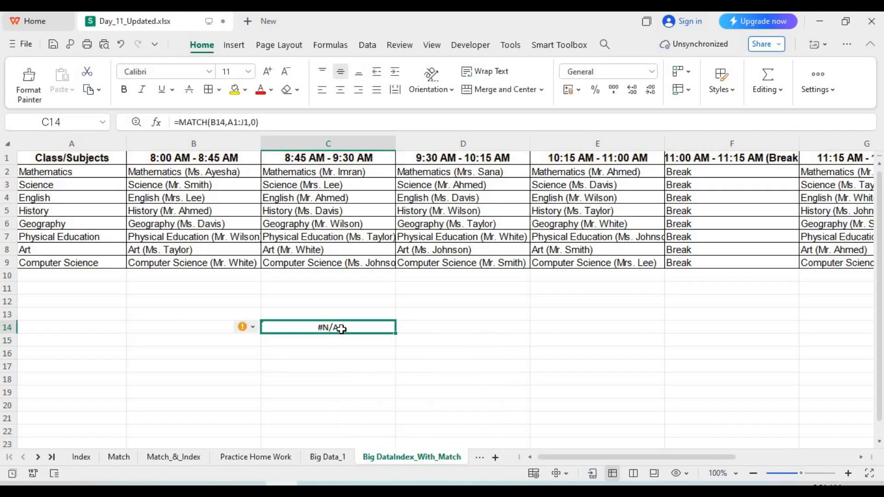
Try English and Physical Education as the lookup value in B14, and clear B14:C14
{"action": "left_click", "coordinate": [223, 330]}
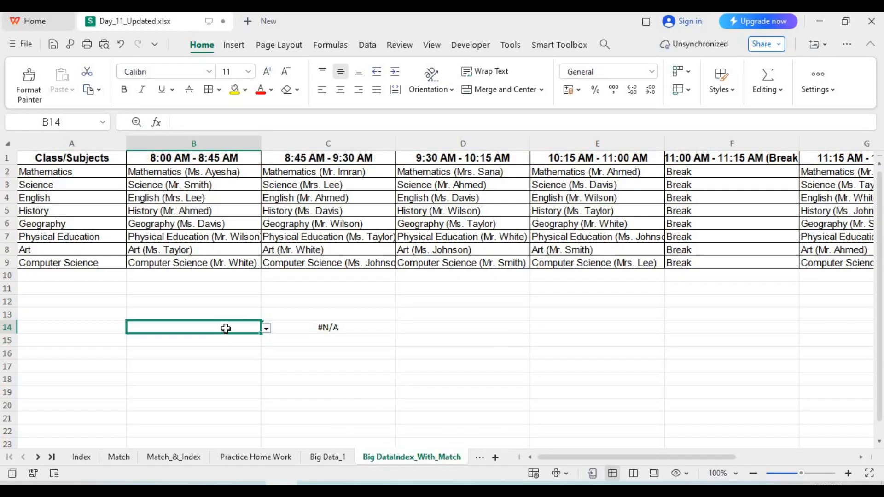
{"action": "left_click", "coordinate": [267, 328]}
{"action": "left_click", "coordinate": [293, 377]}
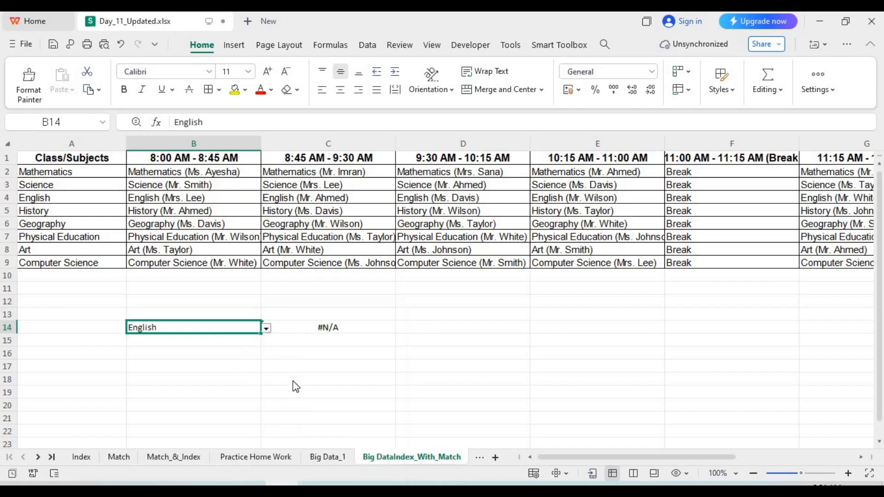
{"action": "left_click", "coordinate": [264, 328]}
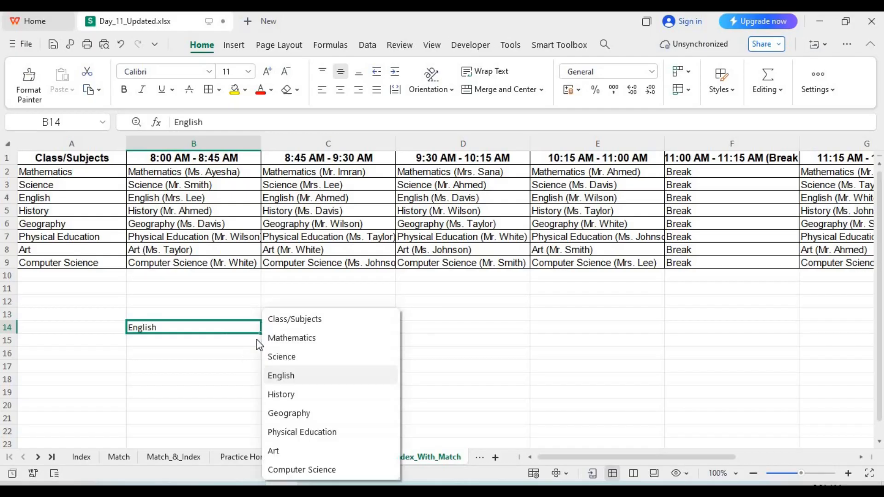
{"action": "left_click", "coordinate": [296, 432]}
{"action": "left_click", "coordinate": [366, 328]}
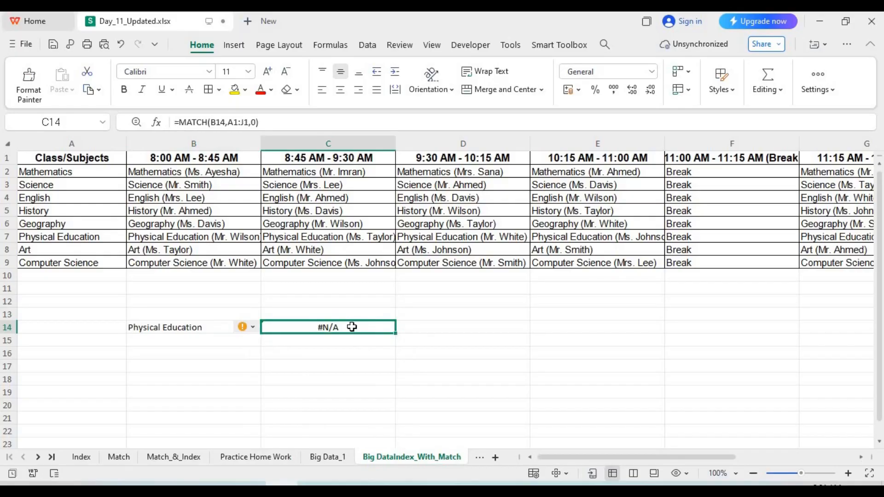
{"action": "left_click_drag", "start_coordinate": [351, 328], "coordinate": [134, 329]}
{"action": "key", "text": "Delete"}
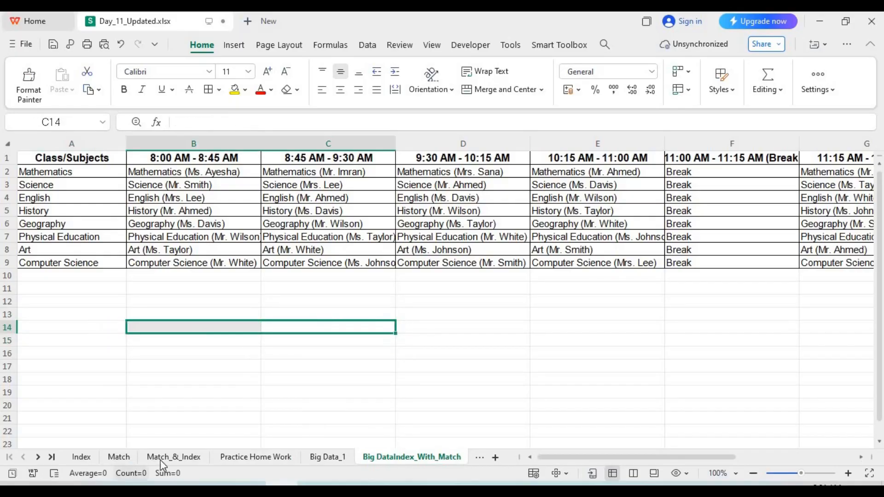
On the Practice Home Work sheet, start a MATCH formula in D12 with C12 as the lookup value
{"action": "left_click", "coordinate": [173, 455]}
{"action": "left_click", "coordinate": [254, 458]}
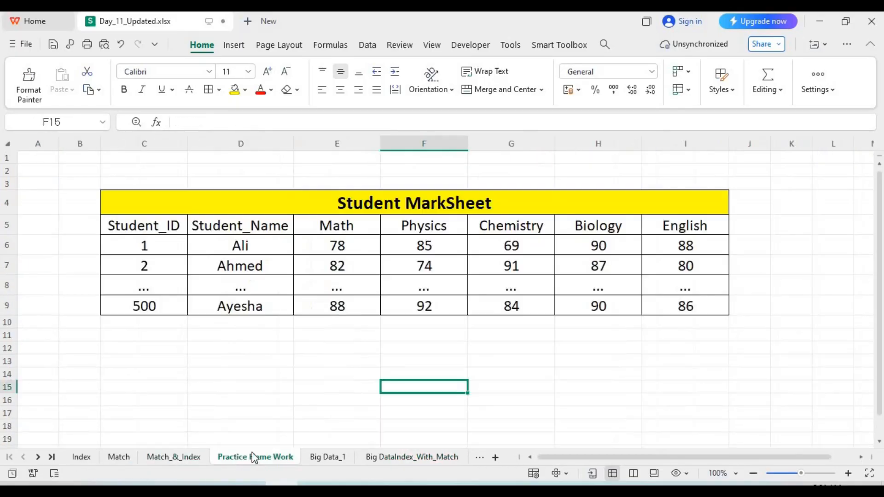
{"action": "left_click", "coordinate": [297, 375]}
{"action": "left_click", "coordinate": [279, 345]}
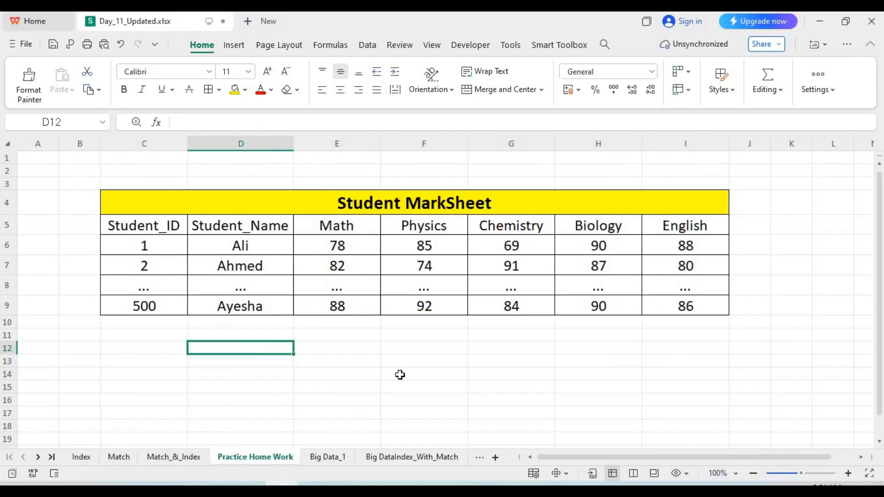
{"action": "type", "text": "="}
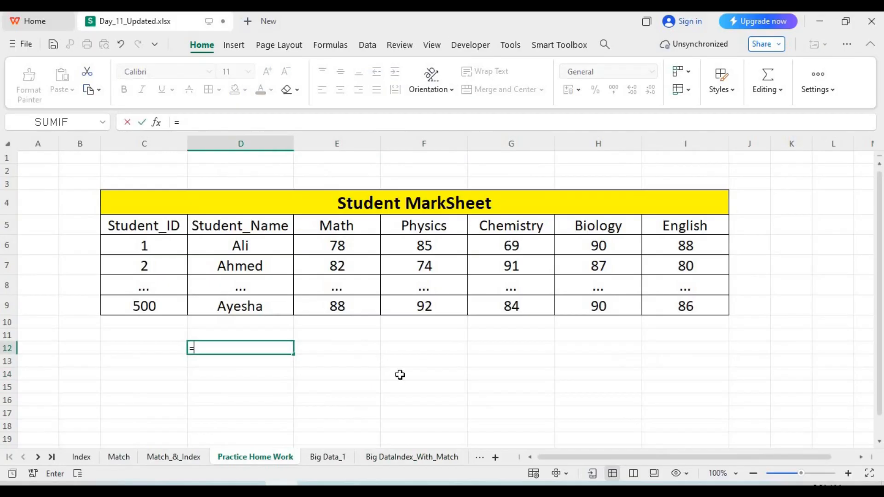
{"action": "type", "text": "matyh"}
{"action": "key", "text": "BackSpace"}
{"action": "key", "text": "BackSpace"}
{"action": "type", "text": "ch"}
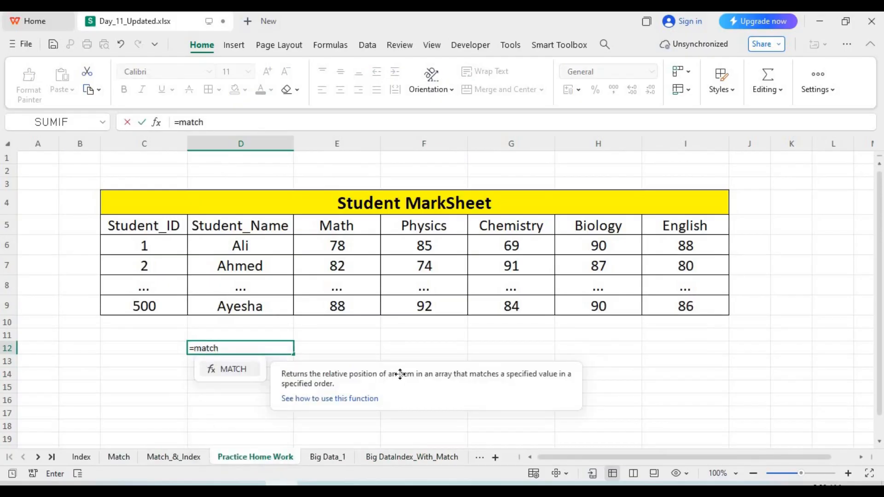
{"action": "type", "text": "("}
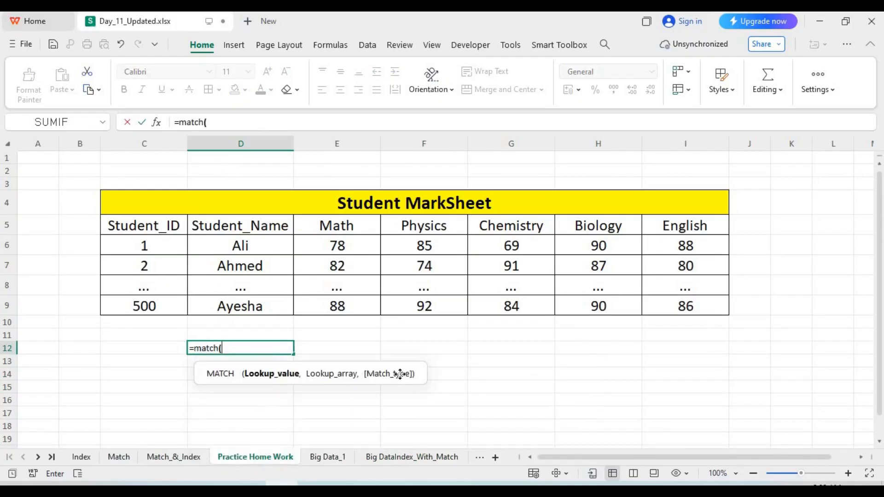
{"action": "left_click", "coordinate": [159, 349]}
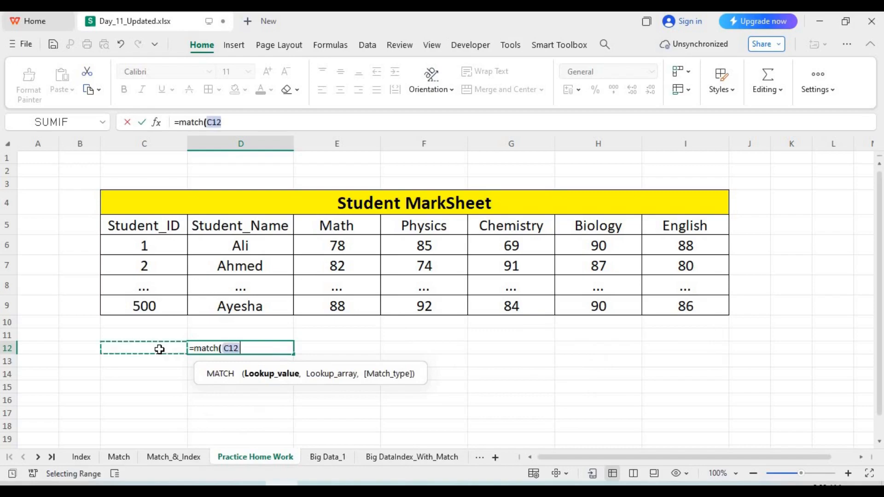
Complete the D12 MATCH formula with the header row C5:I5 as lookup array and match type 0 for an exact match
{"action": "type", "text": ","}
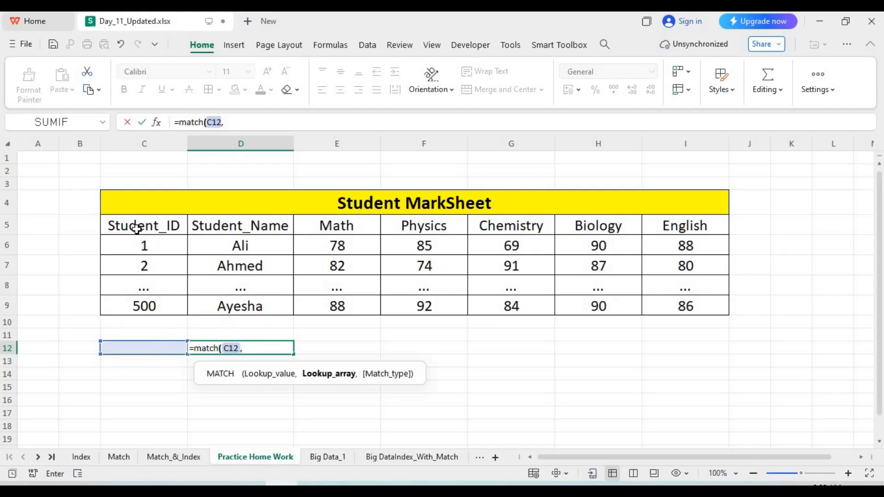
{"action": "left_click_drag", "start_coordinate": [137, 229], "coordinate": [660, 225]}
{"action": "type", "text": ","}
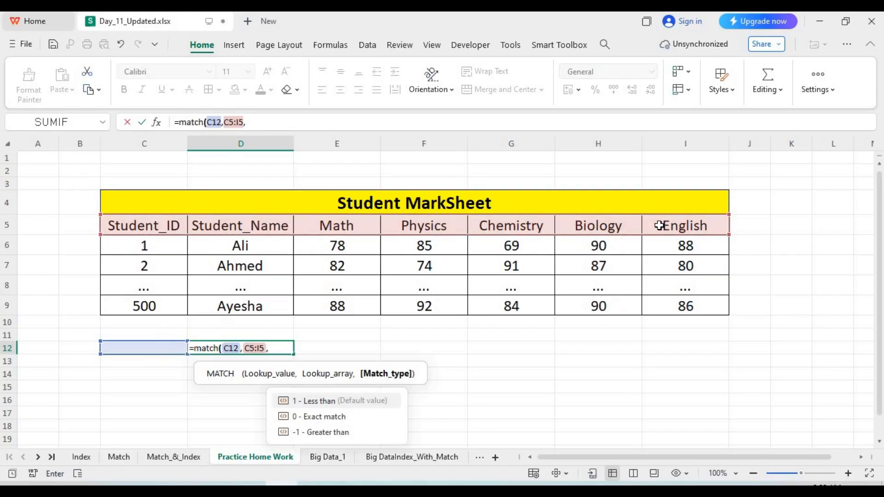
{"action": "type", "text": "0"}
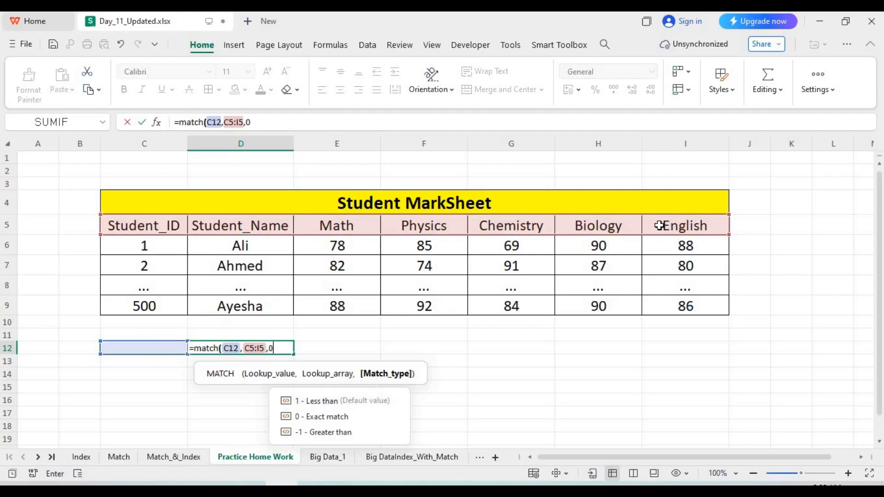
{"action": "key", "text": "Return"}
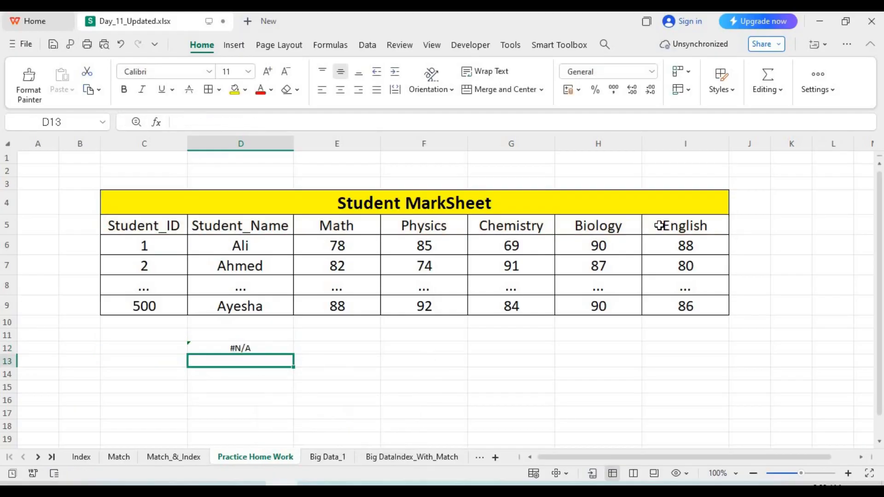
Enter Student_ID as the lookup value in C12
{"action": "left_click", "coordinate": [168, 346]}
{"action": "type", "text": "Student"}
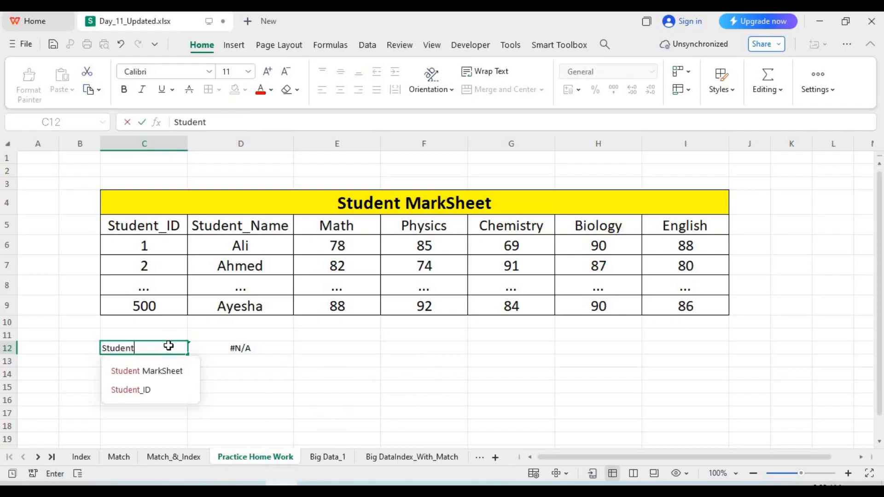
{"action": "key", "text": "Down"}
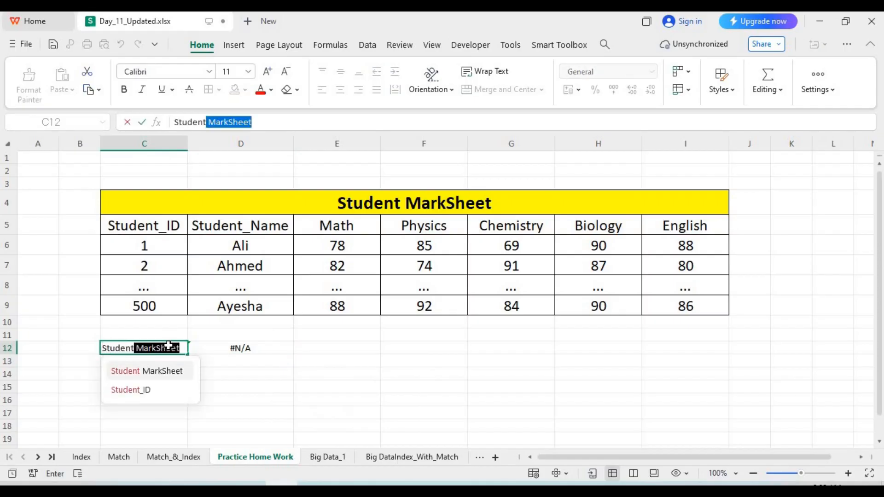
{"action": "key", "text": "Down"}
{"action": "key", "text": "Return"}
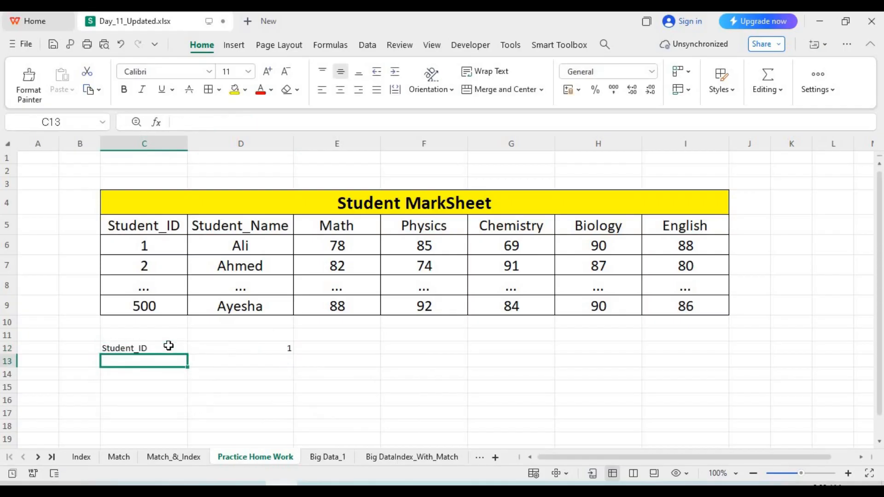
Change the lookup value in C12 to Student_Name and check the MATCH formula in D12
{"action": "left_click", "coordinate": [168, 347]}
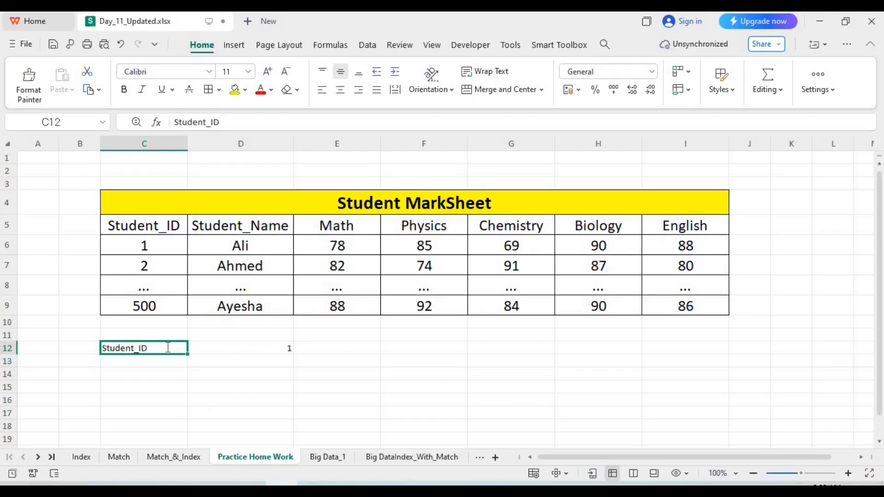
{"action": "double_click", "coordinate": [168, 347]}
{"action": "key", "text": "BackSpace"}
{"action": "key", "text": "BackSpace"}
{"action": "type", "text": "Name"}
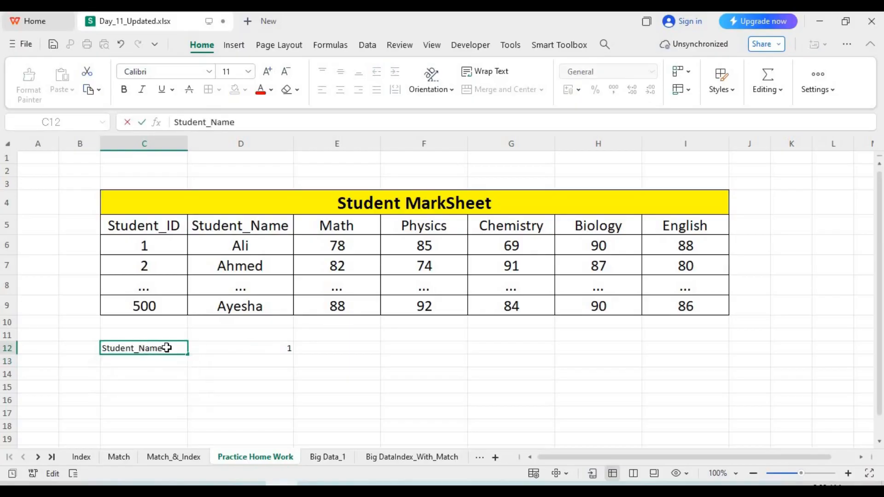
{"action": "key", "text": "Return"}
{"action": "left_click", "coordinate": [290, 349]}
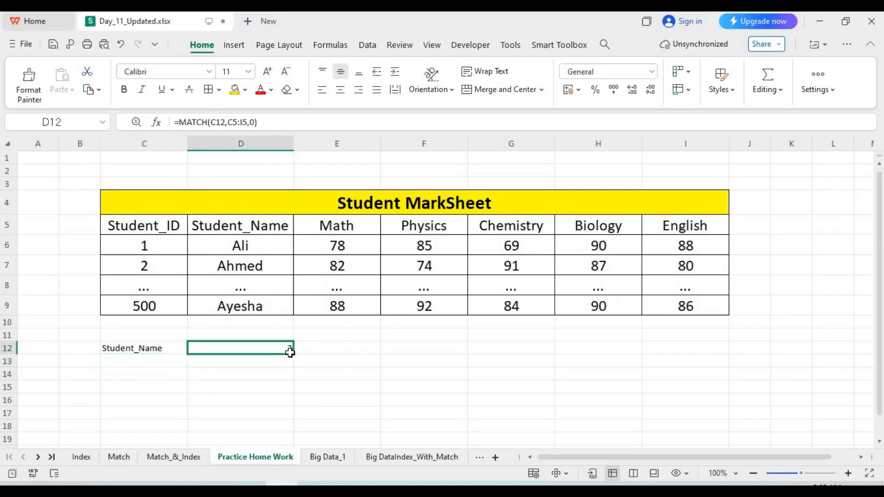
Enlarge the font of C12:E15 to 18 and widen column C to fit the lookup text
{"action": "left_click_drag", "start_coordinate": [138, 346], "coordinate": [310, 385]}
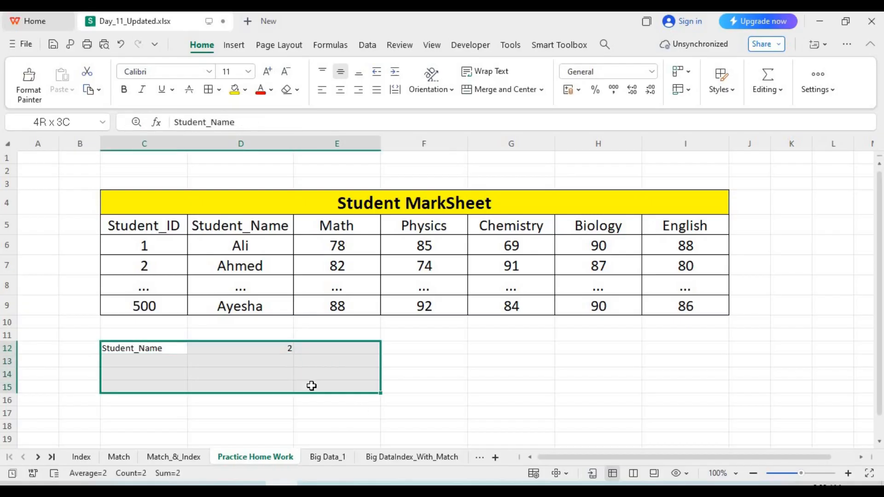
{"action": "left_click", "coordinate": [267, 71]}
{"action": "left_click", "coordinate": [267, 71]}
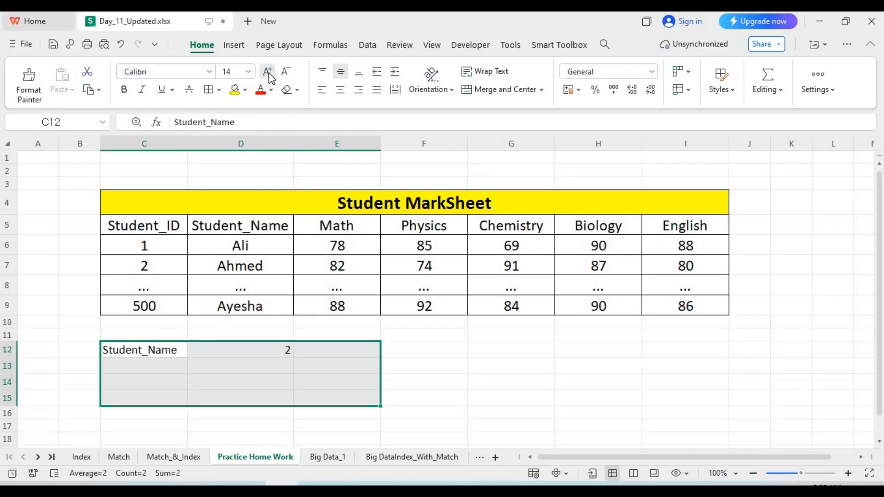
{"action": "left_click", "coordinate": [267, 71]}
{"action": "left_click", "coordinate": [267, 71]}
{"action": "left_click", "coordinate": [257, 334]}
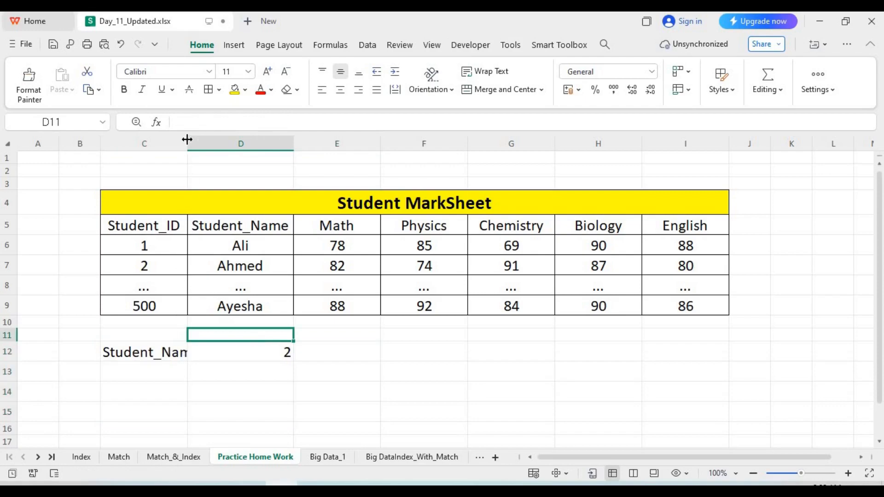
{"action": "left_click_drag", "start_coordinate": [187, 138], "coordinate": [202, 138]}
Replace the lookup value in C12 with Math
{"action": "left_click", "coordinate": [191, 352]}
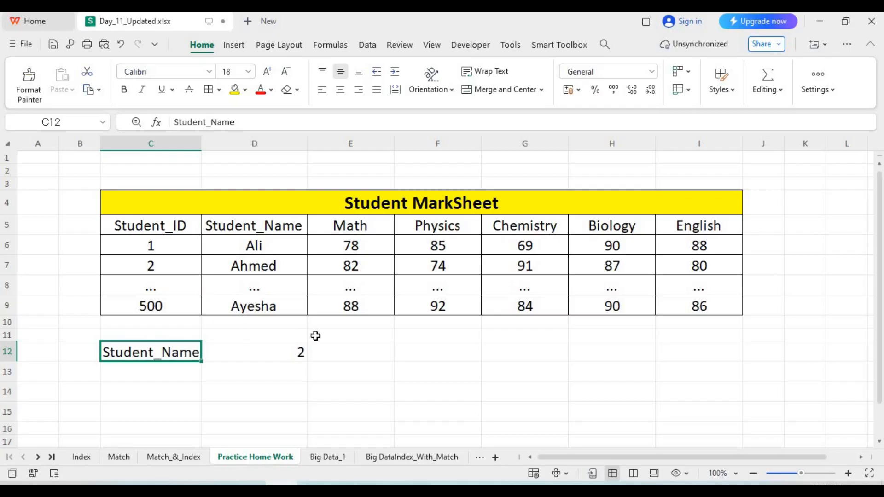
{"action": "type", "text": "Pyhsic"}
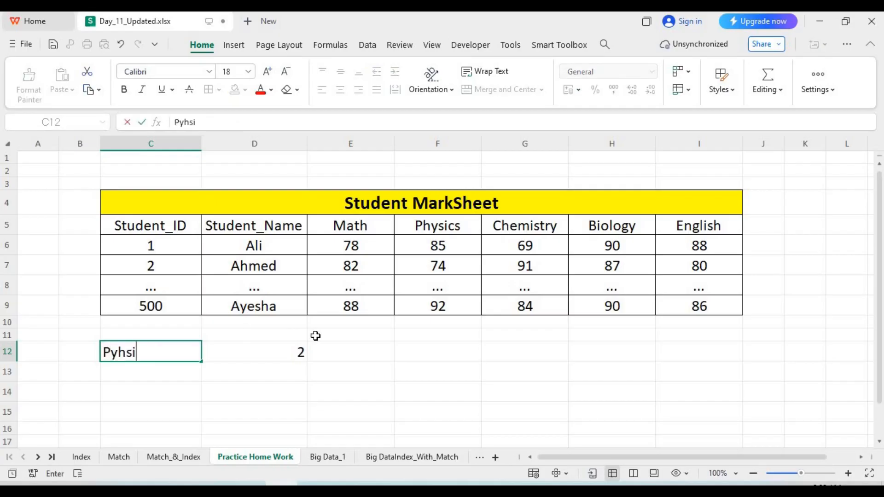
{"action": "key", "text": "BackSpace"}
{"action": "key", "text": "BackSpace"}
{"action": "key", "text": "BackSpace"}
{"action": "key", "text": "BackSpace"}
{"action": "key", "text": "BackSpace"}
{"action": "key", "text": "BackSpace"}
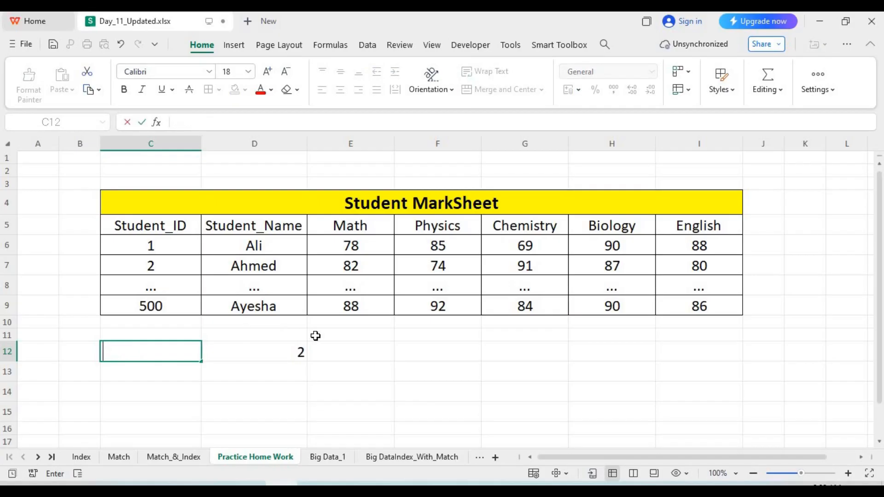
{"action": "type", "text": "Math"}
{"action": "key", "text": "Return"}
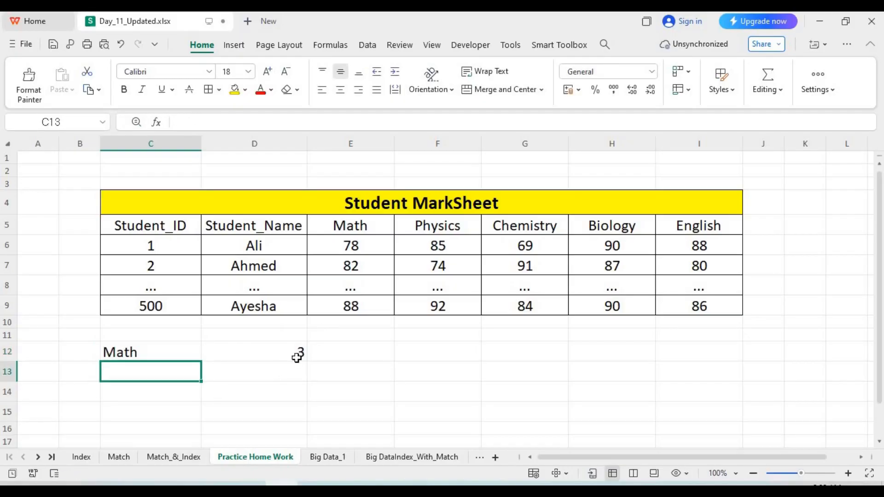
{"action": "left_click", "coordinate": [374, 457]}
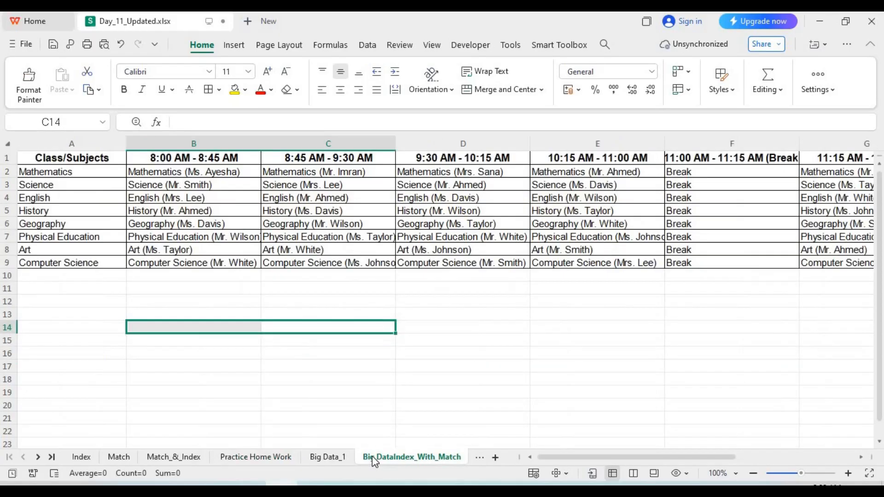
{"action": "left_click", "coordinate": [241, 457]}
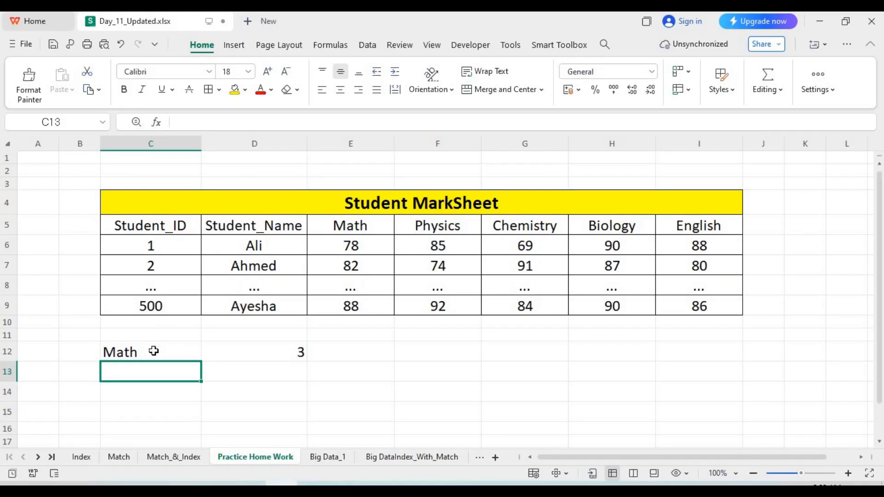
Examine the MATCH formula in D12 that looks up the Math heading in the header row
{"action": "left_click_drag", "start_coordinate": [154, 351], "coordinate": [295, 352]}
{"action": "left_click", "coordinate": [77, 357]}
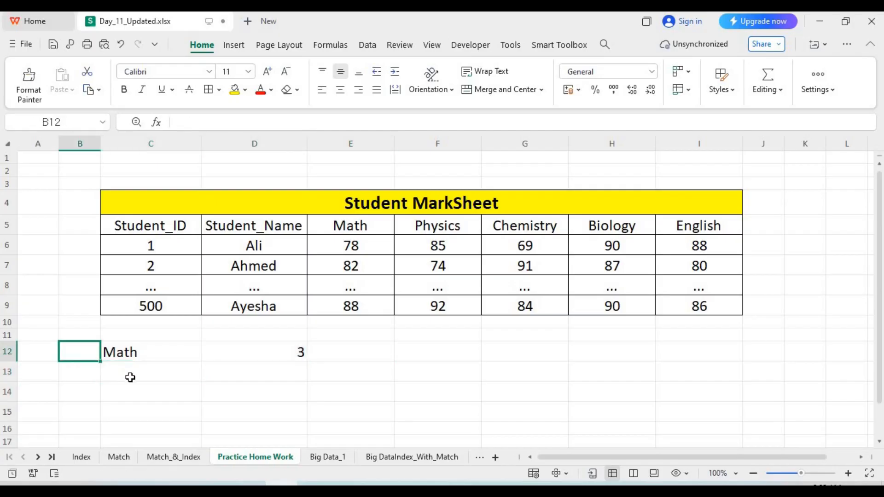
{"action": "left_click", "coordinate": [145, 387]}
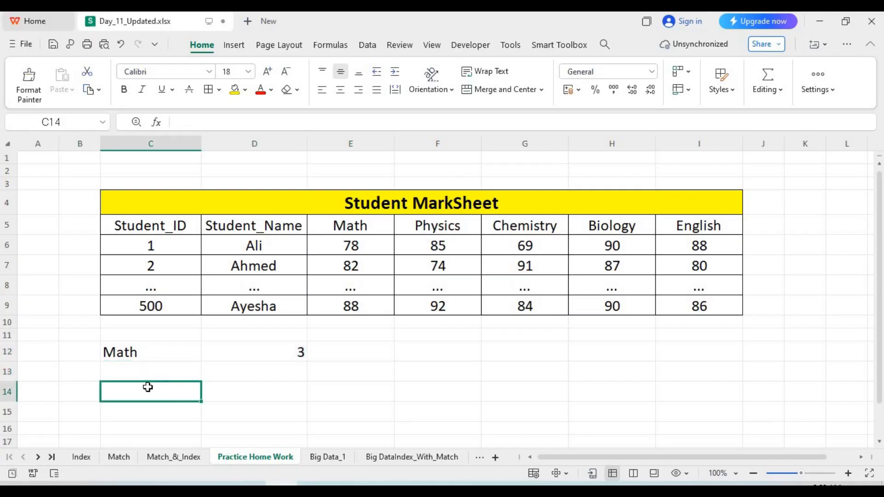
{"action": "left_click", "coordinate": [73, 353]}
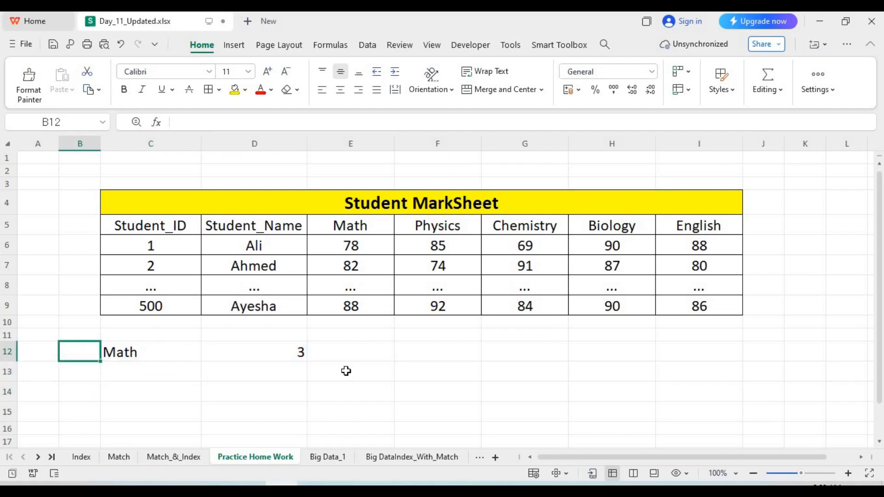
{"action": "left_click_drag", "start_coordinate": [346, 371], "coordinate": [301, 353]}
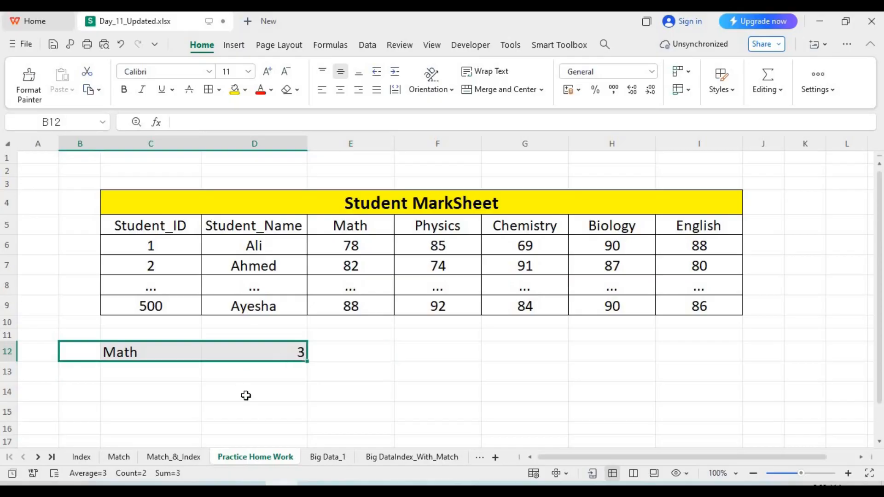
{"action": "left_click", "coordinate": [246, 396]}
{"action": "double_click", "coordinate": [265, 349]}
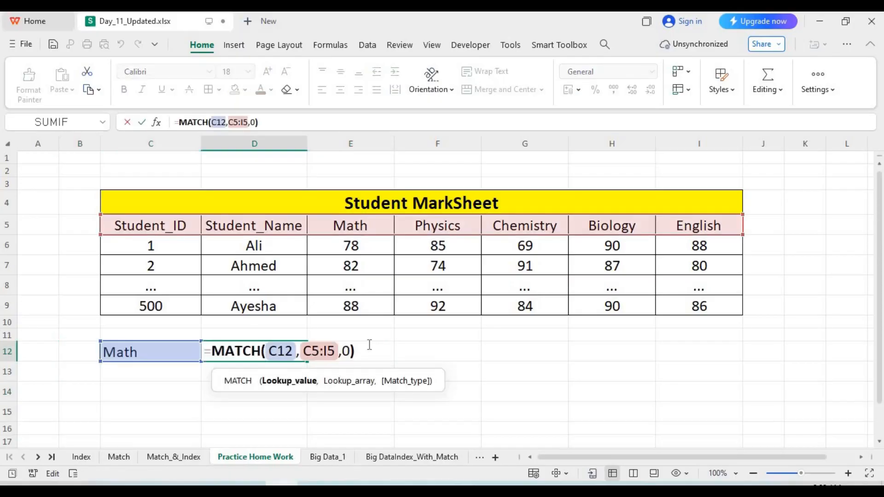
{"action": "left_click_drag", "start_coordinate": [359, 351], "coordinate": [204, 351]}
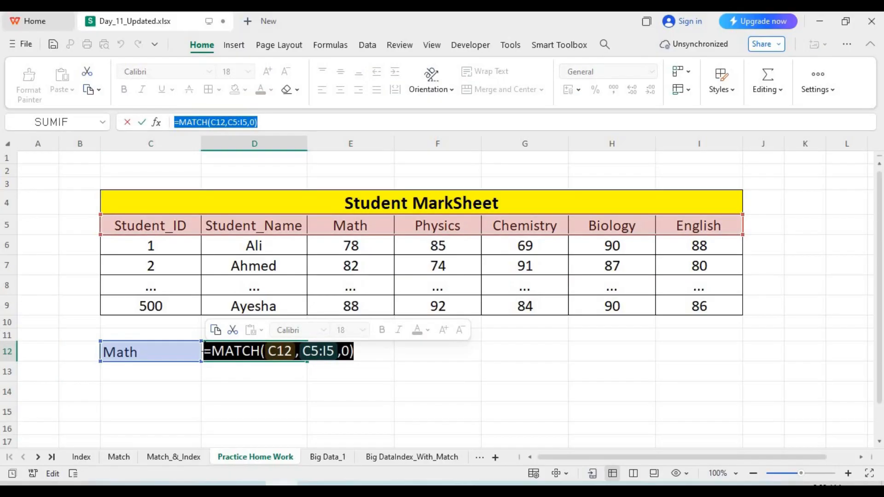
{"action": "key", "text": "Return"}
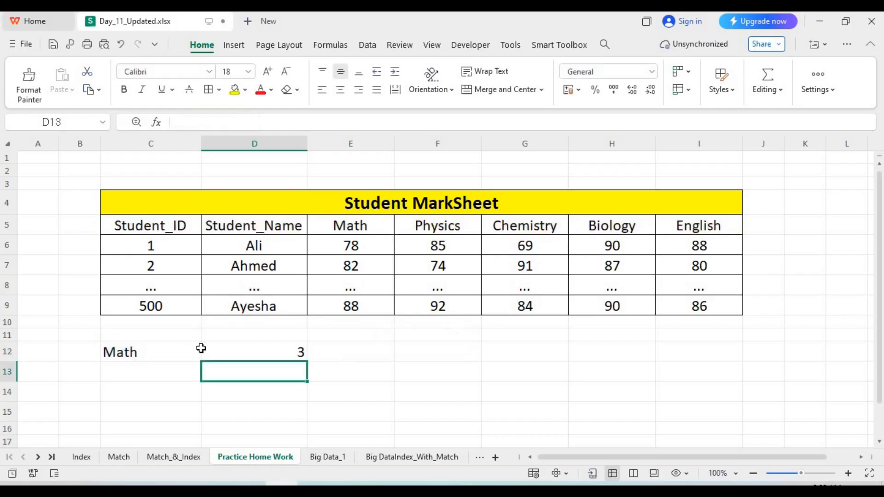
{"action": "left_click", "coordinate": [246, 396]}
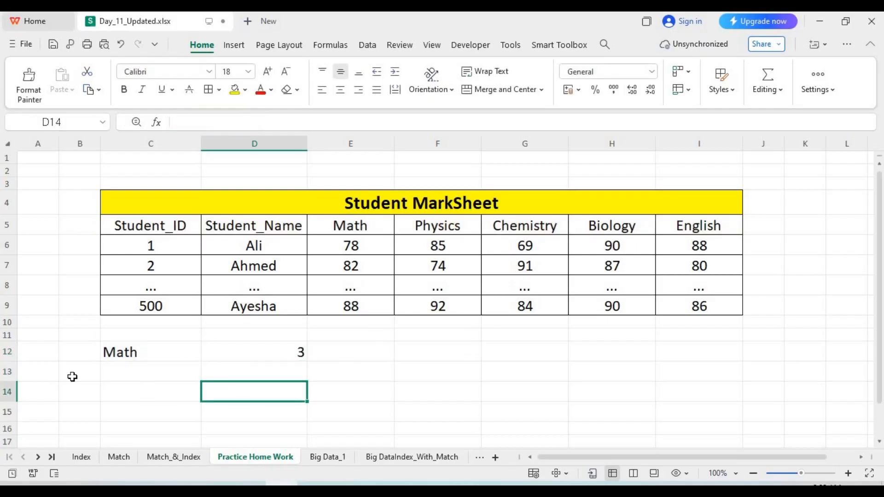
Label the two lookup rows by entering Column in B12 and Row in B13
{"action": "left_click", "coordinate": [73, 354]}
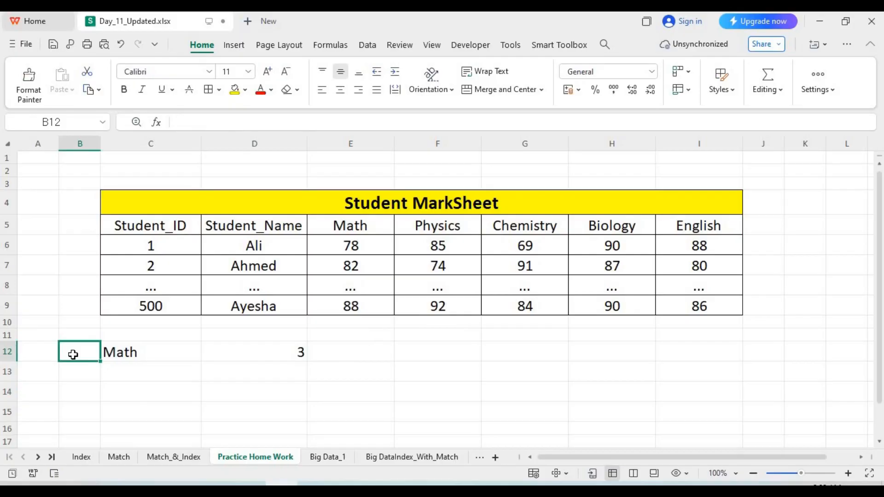
{"action": "type", "text": "Column"}
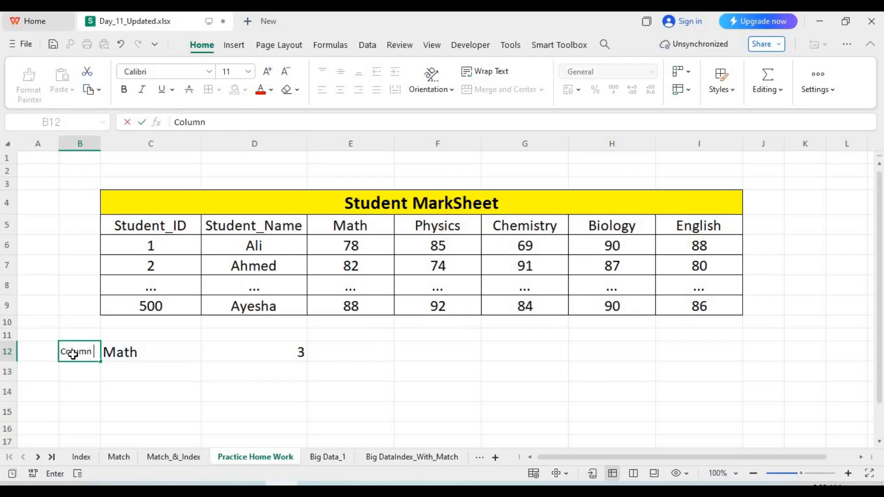
{"action": "key", "text": "Return"}
{"action": "type", "text": "Row"}
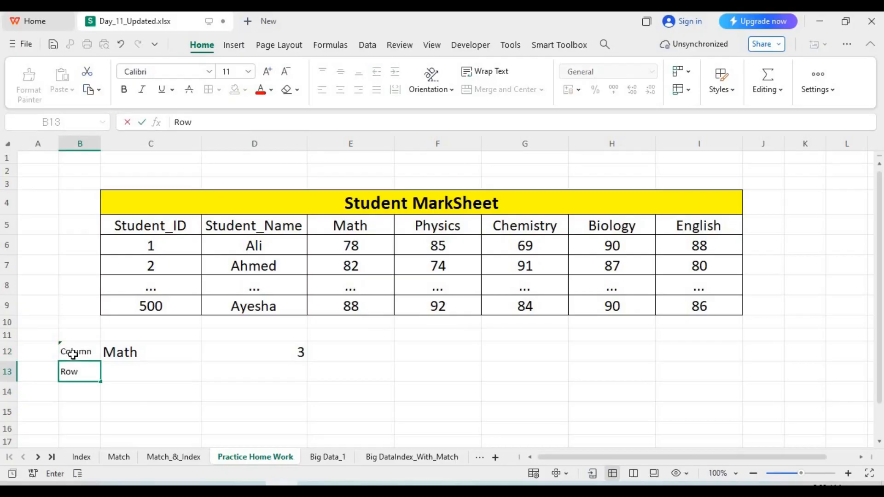
{"action": "key", "text": "Tab"}
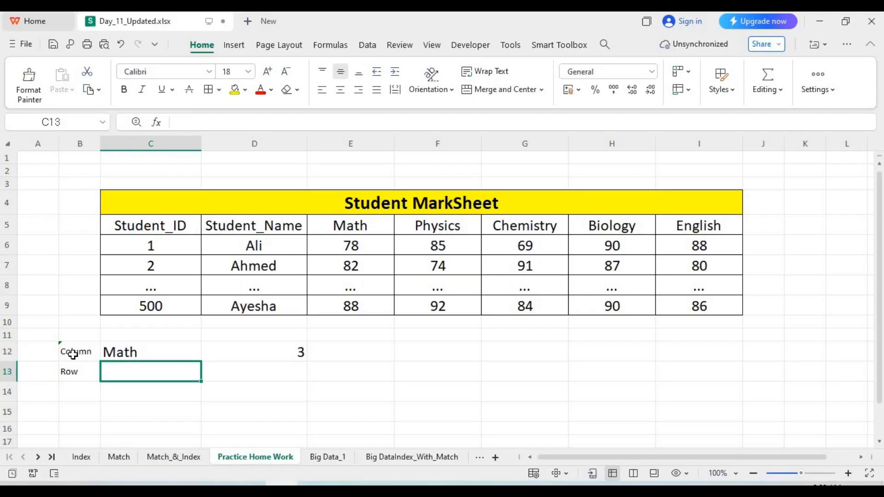
Start a MATCH formula in cell D13 for the row lookup
{"action": "left_click", "coordinate": [288, 376]}
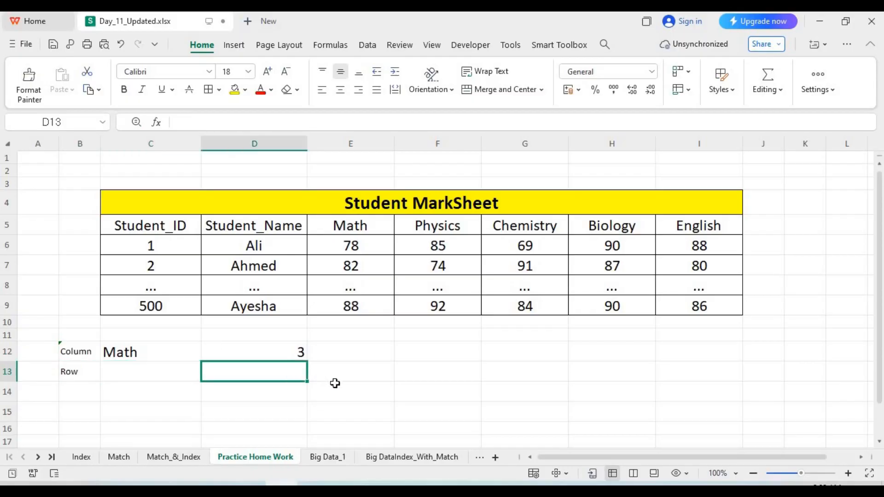
{"action": "type", "text": "=matcv"}
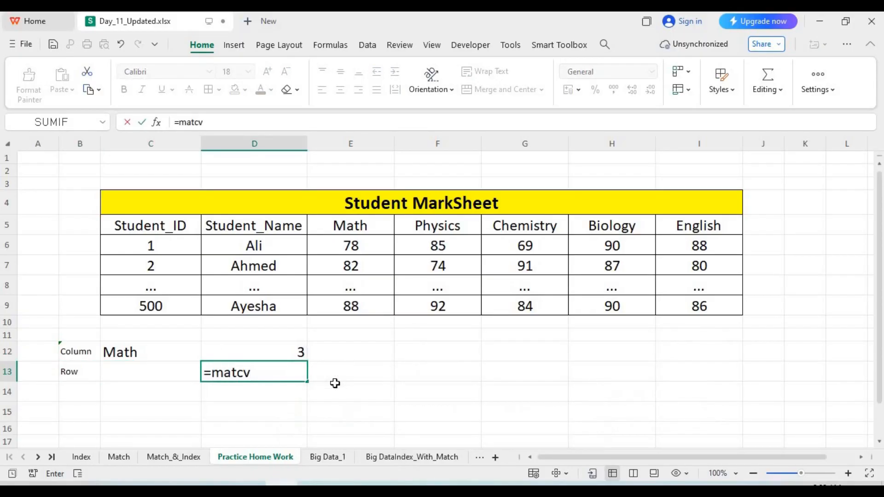
{"action": "key", "text": "BackSpace"}
{"action": "key", "text": "Tab"}
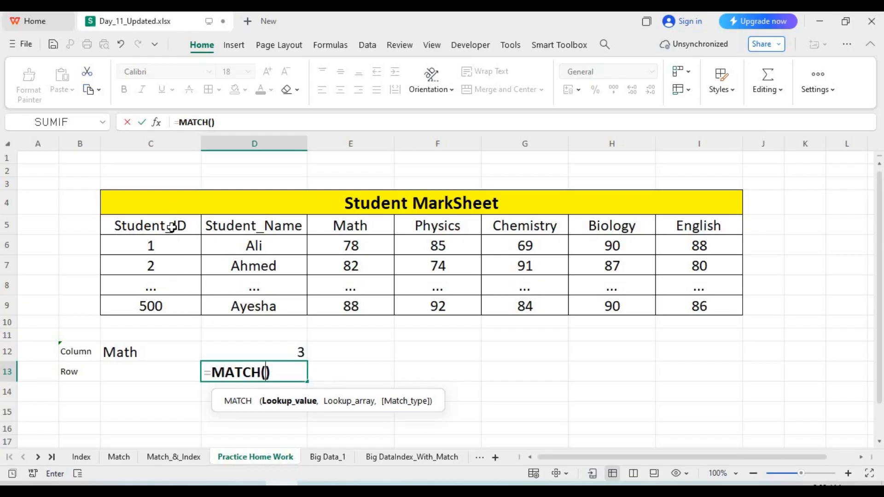
{"action": "mouse_move", "coordinate": [177, 229]}
{"action": "left_mouse_down"}
{"action": "mouse_move", "coordinate": [170, 316]}
{"action": "mouse_move", "coordinate": [172, 297]}
{"action": "left_mouse_up"}
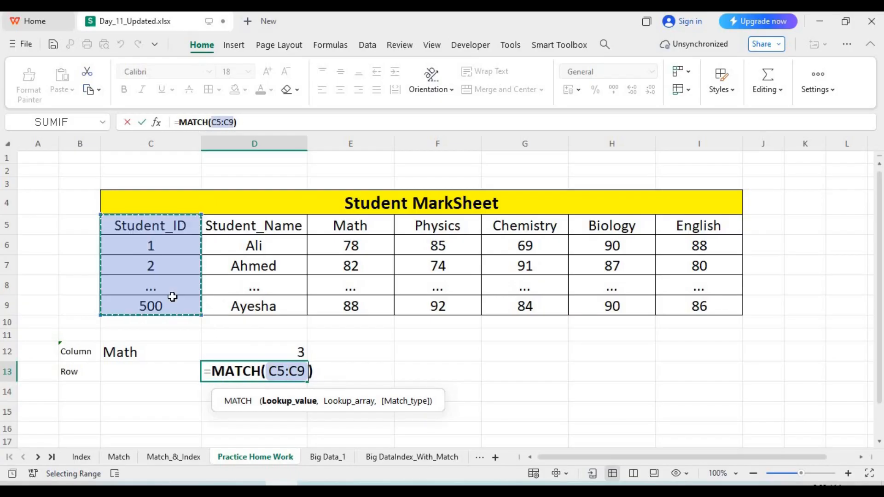
{"action": "key", "text": "BackSpace"}
{"action": "key", "text": "BackSpace"}
{"action": "key", "text": "BackSpace"}
{"action": "key", "text": "BackSpace"}
{"action": "key", "text": "BackSpace"}
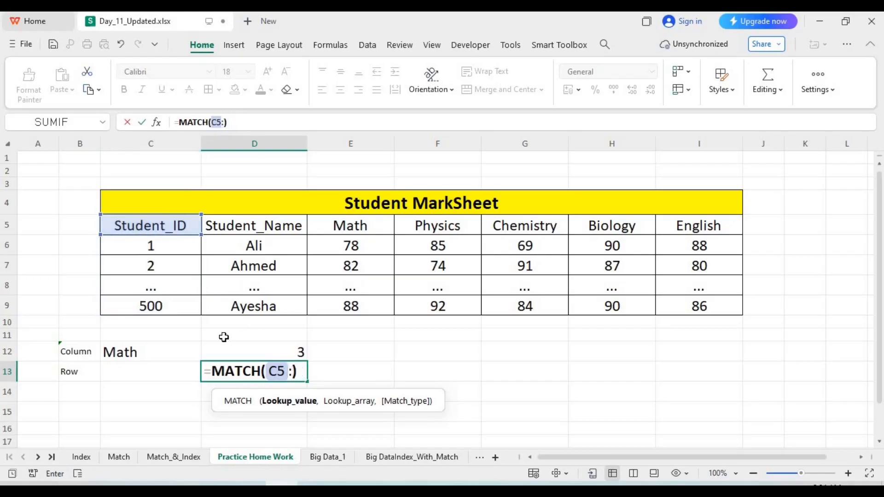
Complete the D13 formula as =MATCH(C13,D5:D9,0) to find the student's exact position in the Student_Name column
{"action": "left_click", "coordinate": [169, 371]}
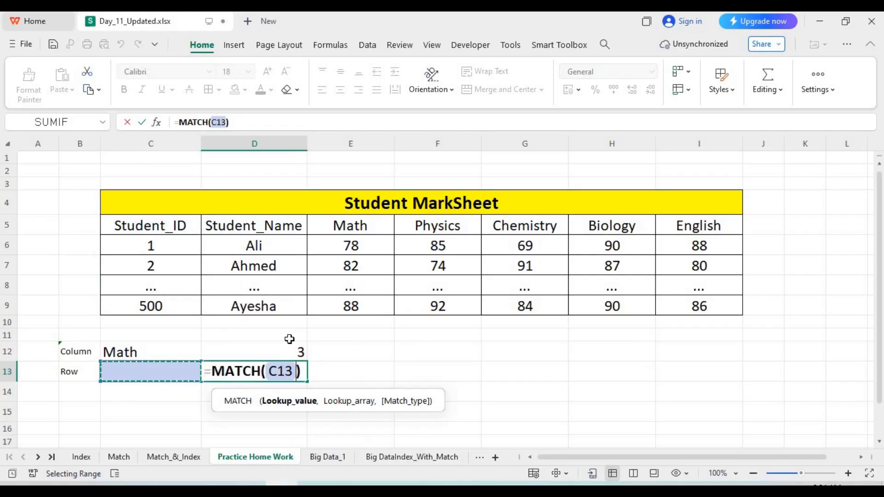
{"action": "type", "text": ","}
{"action": "left_click", "coordinate": [257, 227]}
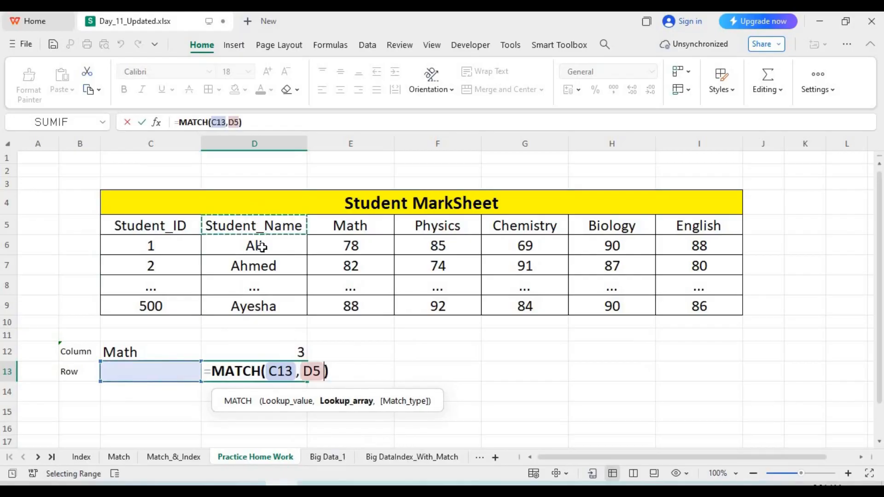
{"action": "left_click_drag", "start_coordinate": [260, 247], "coordinate": [265, 306]}
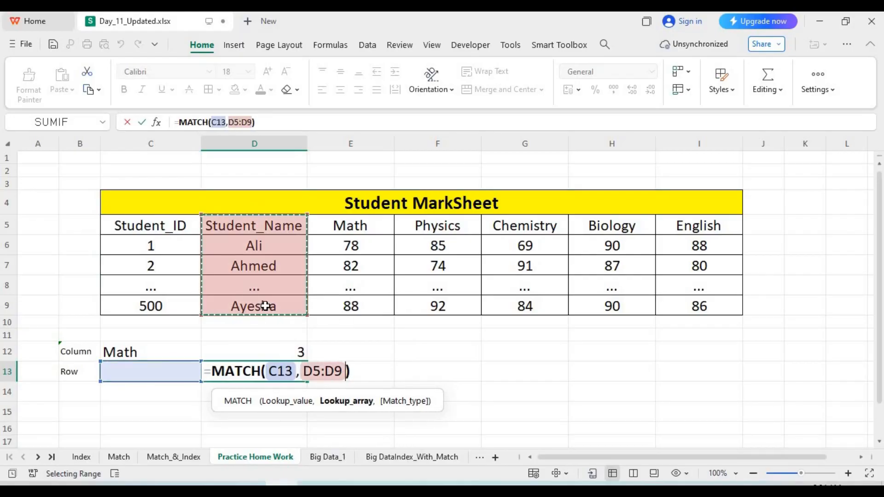
{"action": "type", "text": ","}
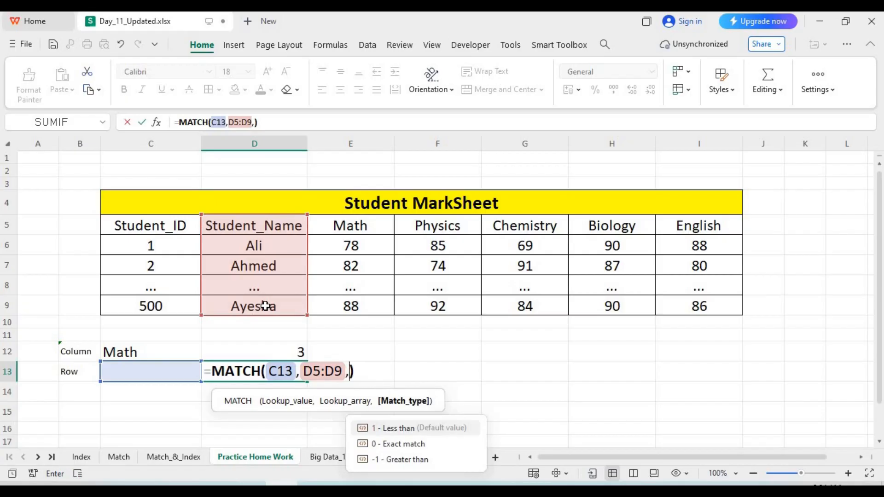
{"action": "type", "text": "0"}
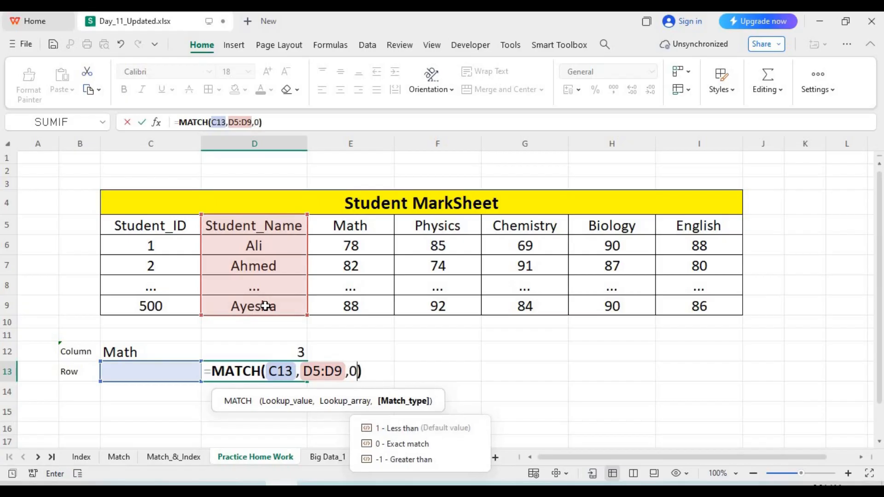
{"action": "key", "text": "Return"}
{"action": "left_click", "coordinate": [279, 369]}
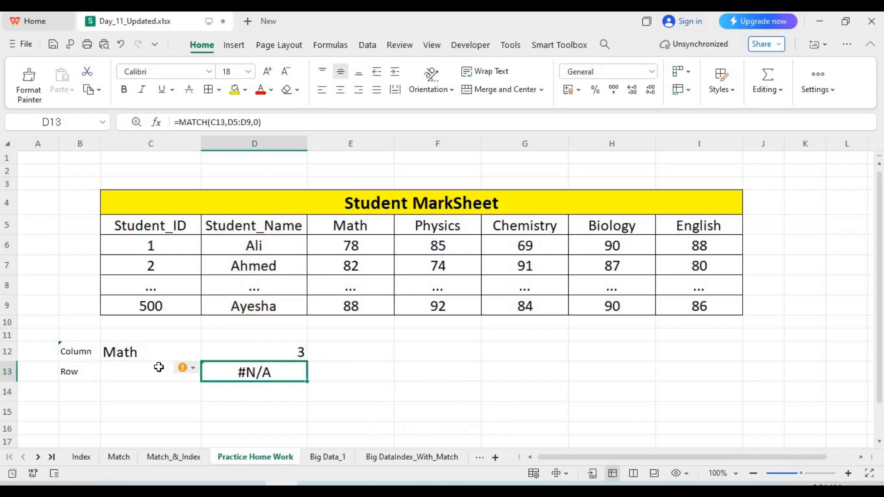
Enter the first student's name from the mark sheet in C13 as the row lookup value
{"action": "left_click", "coordinate": [134, 371]}
{"action": "type", "text": "ali"}
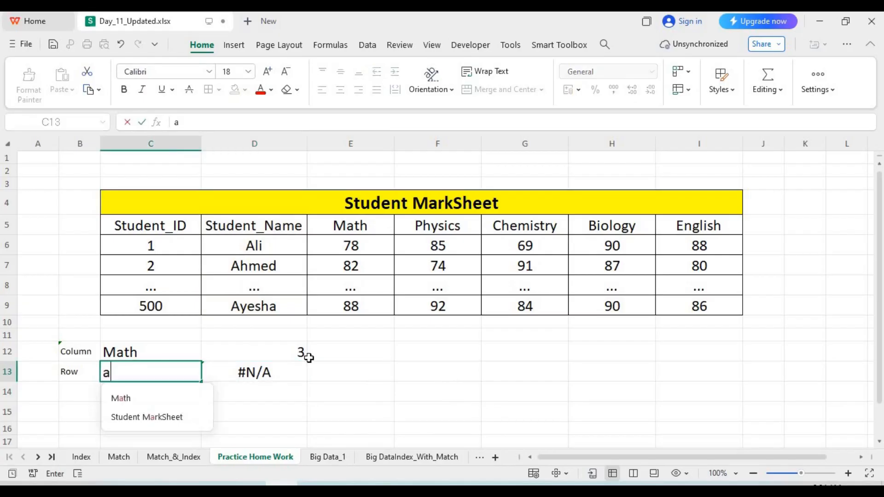
{"action": "key", "text": "BackSpace"}
{"action": "key", "text": "BackSpace"}
{"action": "key", "text": "BackSpace"}
{"action": "type", "text": "Ali"}
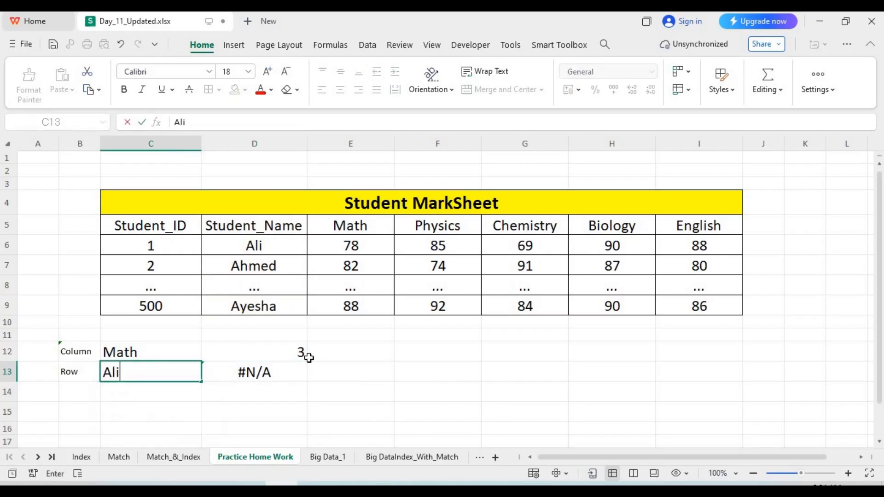
{"action": "key", "text": "Return"}
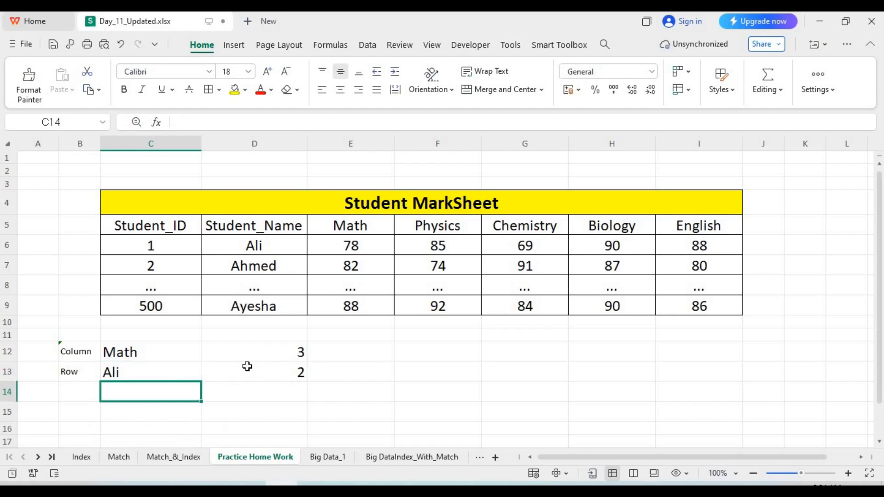
Replace the lookup value in C13 with the second student's name
{"action": "left_click", "coordinate": [161, 372]}
{"action": "type", "text": "Ahmed"}
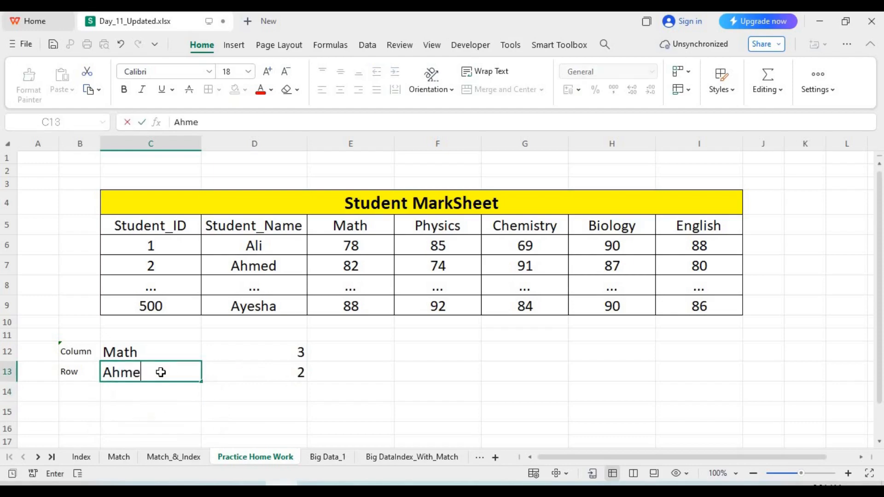
{"action": "key", "text": "Return"}
Change the lookup value in C13 to the name of the student with ID 500
{"action": "double_click", "coordinate": [161, 372]}
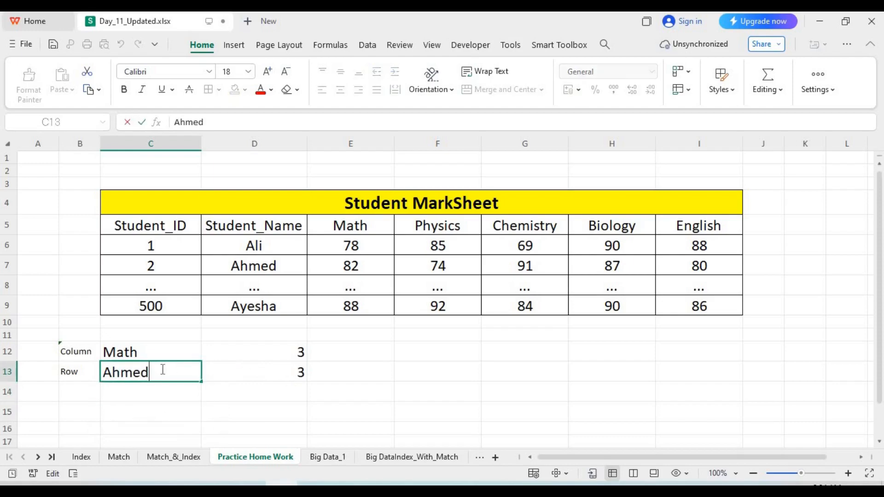
{"action": "key", "text": "BackSpace"}
{"action": "key", "text": "BackSpace"}
{"action": "key", "text": "BackSpace"}
{"action": "key", "text": "BackSpace"}
{"action": "type", "text": "yesha"}
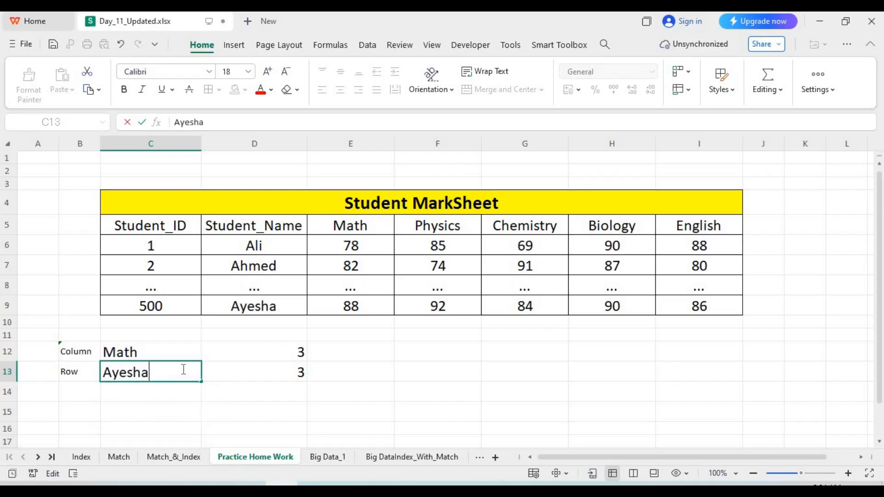
{"action": "key", "text": "Return"}
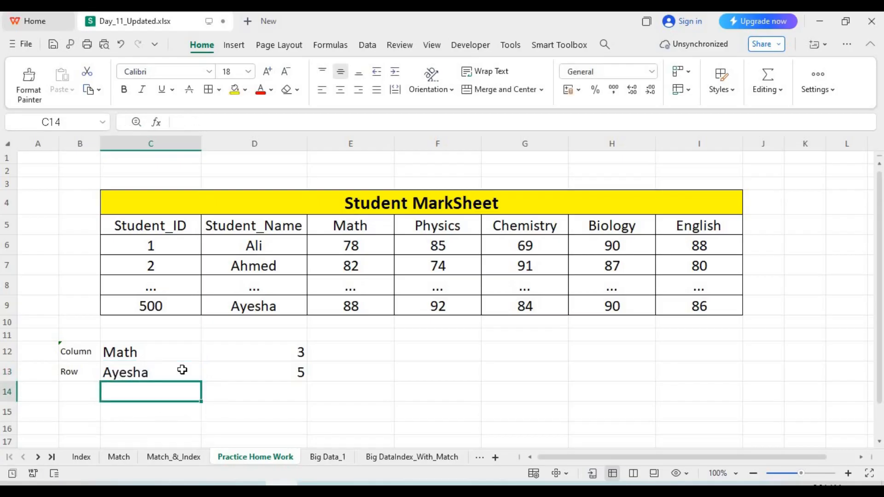
Check the row position in D13 by counting down the Student_Name column, and review both lookup rows
{"action": "left_click", "coordinate": [182, 370]}
{"action": "left_click", "coordinate": [293, 372]}
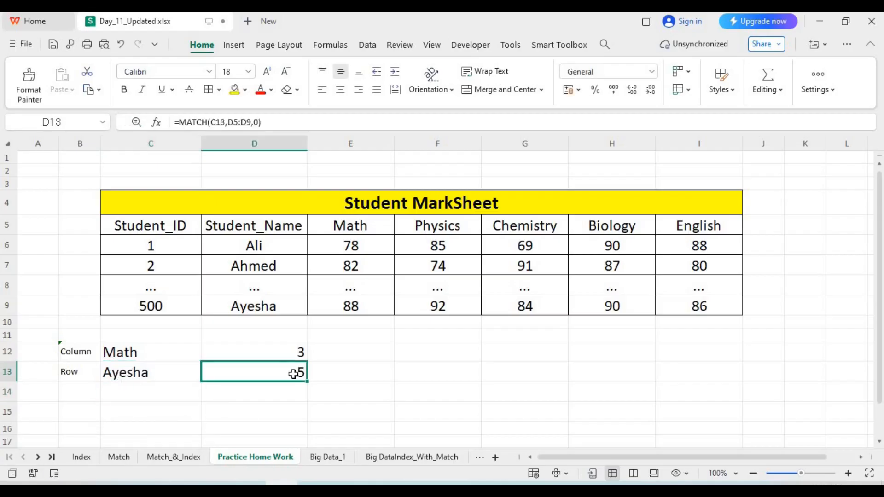
{"action": "left_click", "coordinate": [257, 225]}
{"action": "left_click", "coordinate": [259, 246]}
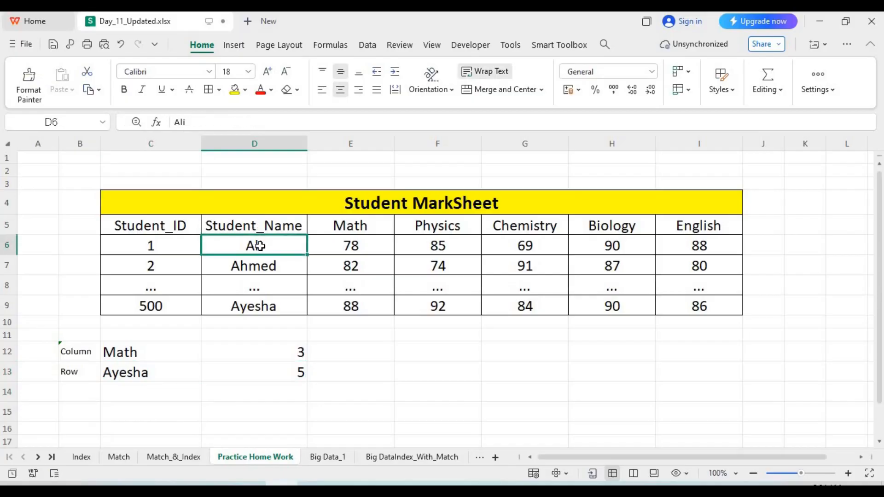
{"action": "left_click", "coordinate": [262, 266]}
{"action": "left_click", "coordinate": [262, 291]}
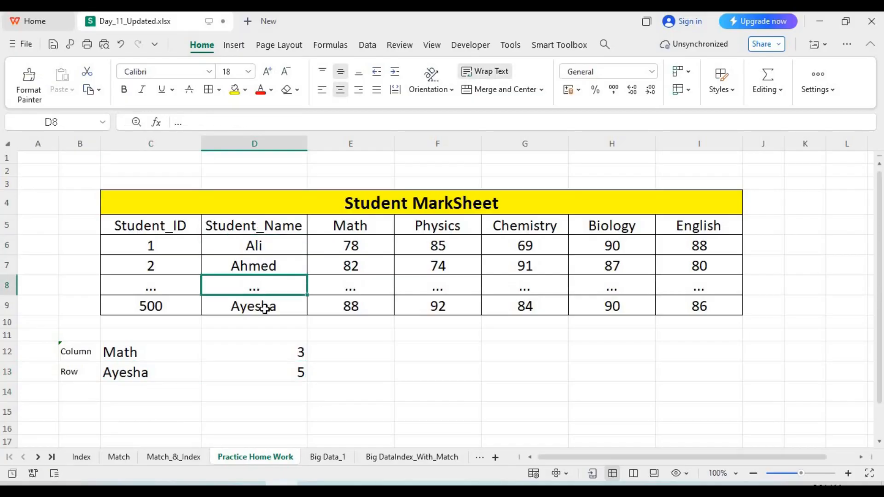
{"action": "left_click", "coordinate": [263, 307]}
{"action": "left_click_drag", "start_coordinate": [68, 371], "coordinate": [269, 369]}
{"action": "left_click_drag", "start_coordinate": [71, 353], "coordinate": [296, 342]}
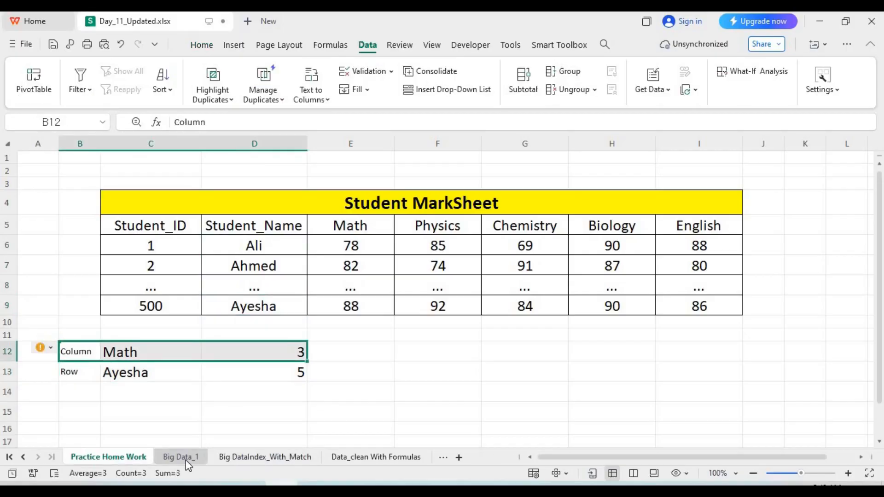
View the Big Data_1 sheet and switch to the Big DataIndex_With_Match sheet
{"action": "left_click", "coordinate": [184, 457]}
{"action": "left_click", "coordinate": [262, 457]}
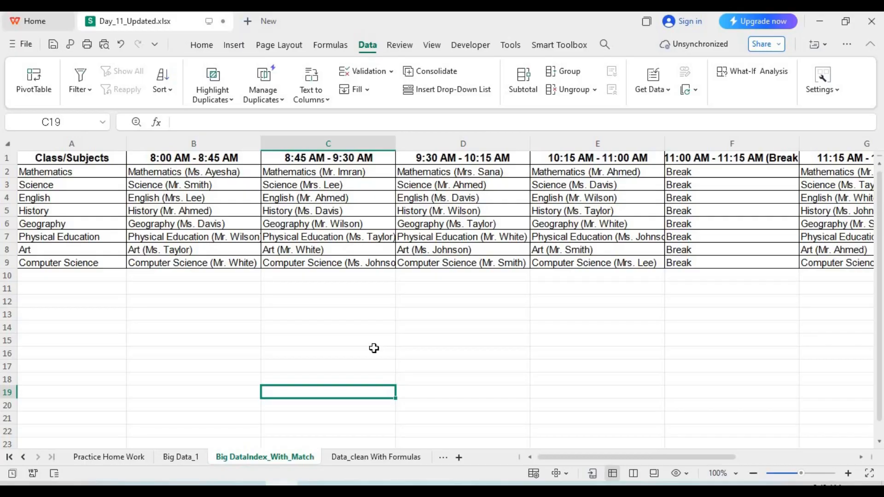
Add a dropdown list to B13 sourced from the subjects in A2:A9 and choose History from it
{"action": "left_click", "coordinate": [191, 313]}
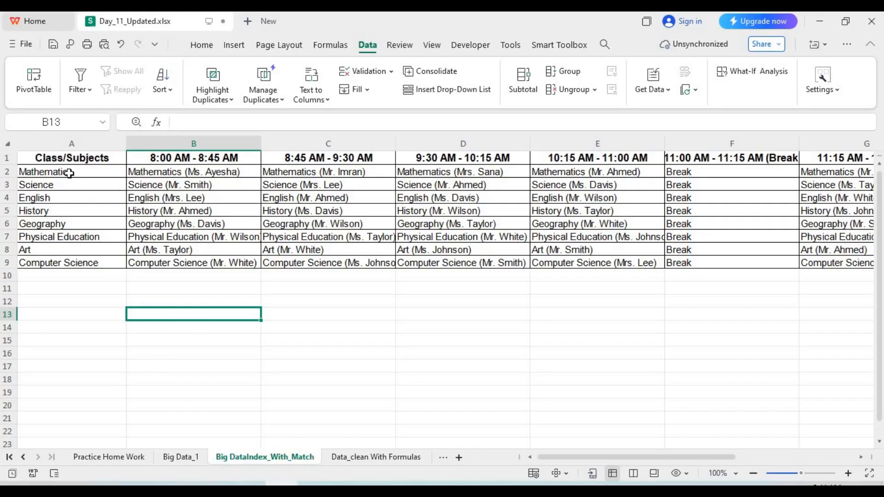
{"action": "left_click", "coordinate": [391, 72]}
{"action": "left_click", "coordinate": [395, 103]}
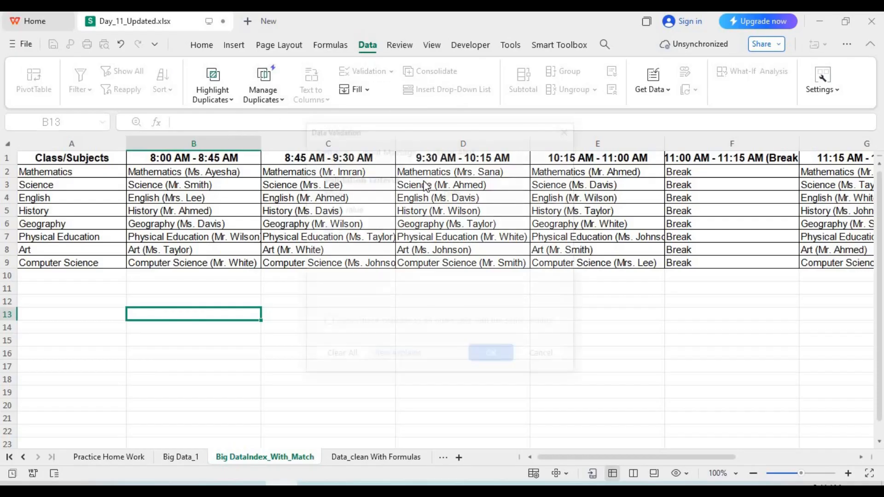
{"action": "left_click", "coordinate": [401, 212]}
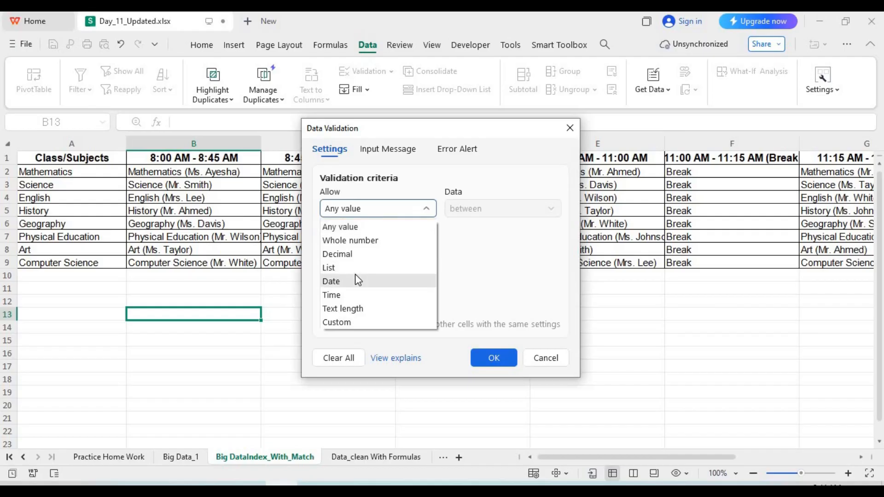
{"action": "left_click", "coordinate": [357, 268]}
{"action": "left_click", "coordinate": [389, 232]}
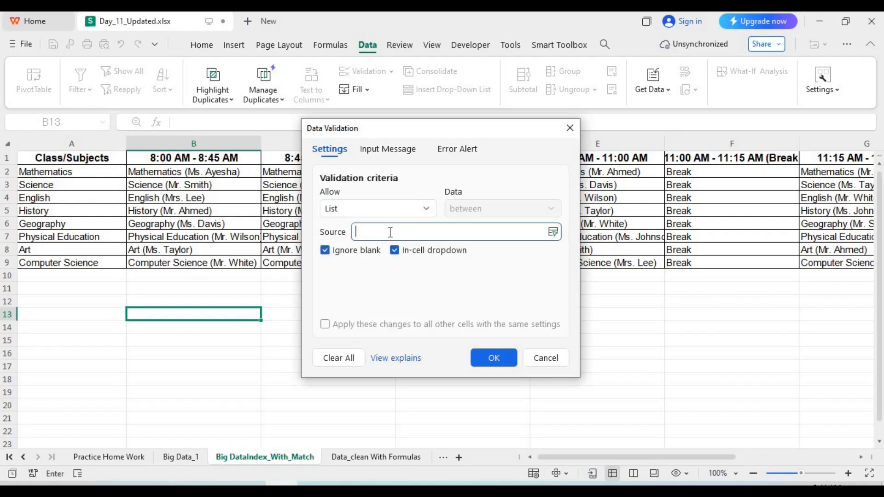
{"action": "left_click_drag", "start_coordinate": [94, 174], "coordinate": [94, 260]}
{"action": "left_click", "coordinate": [493, 358]}
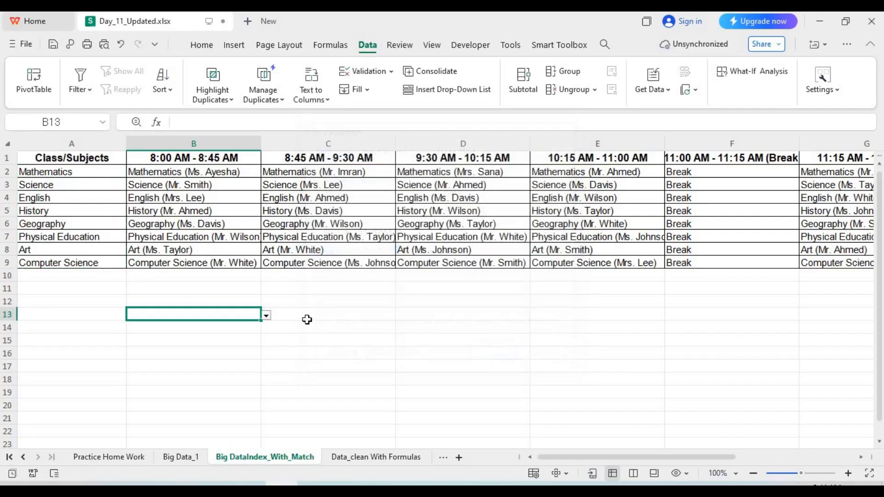
{"action": "left_click", "coordinate": [267, 315]}
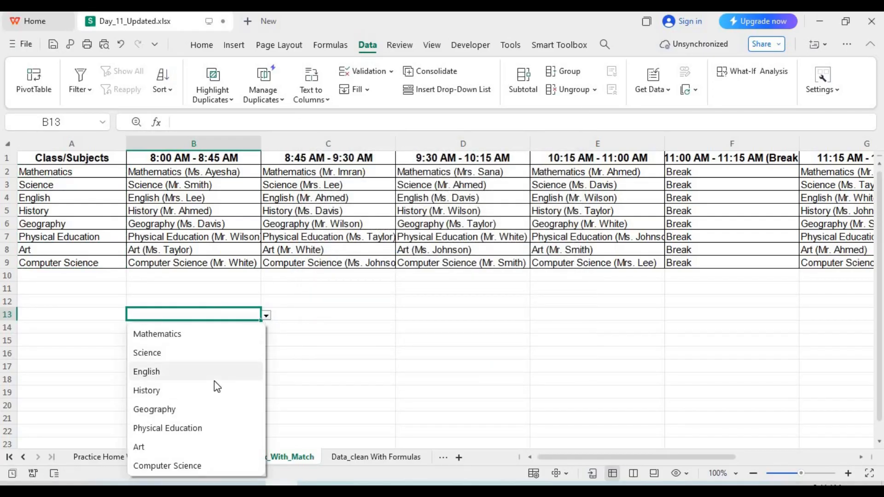
{"action": "left_click", "coordinate": [214, 390]}
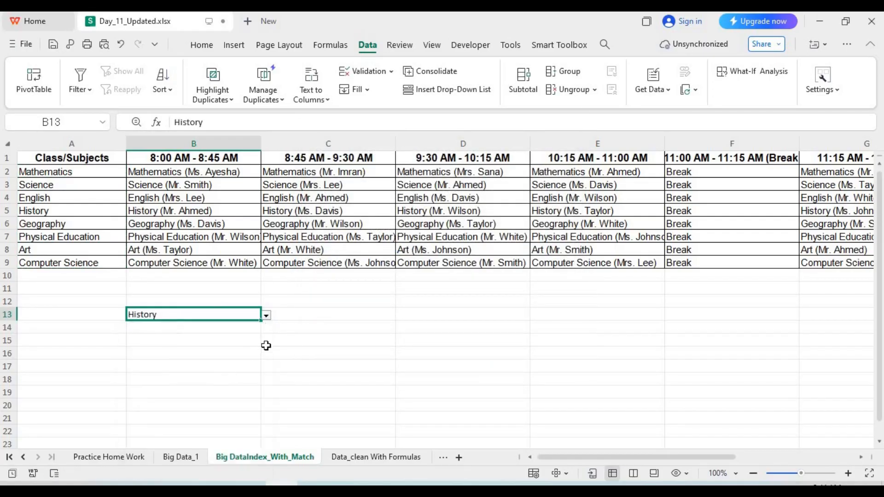
Enter the heading Class/subject in B12 and format it in bold at font size 16
{"action": "left_click", "coordinate": [218, 302]}
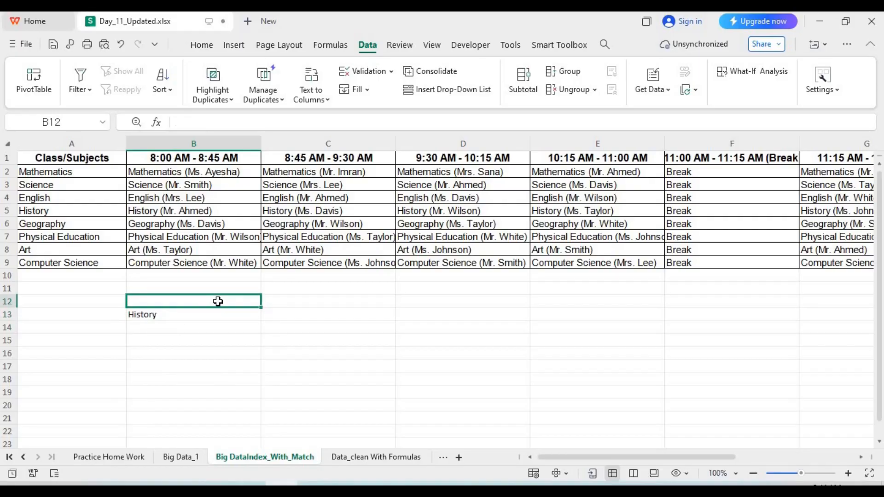
{"action": "type", "text": "Class"}
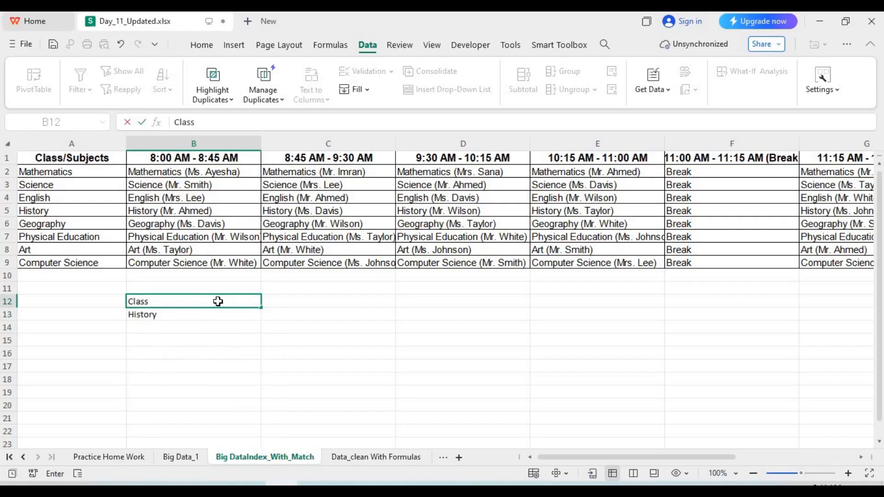
{"action": "type", "text": "/subject"}
{"action": "key", "text": "Return"}
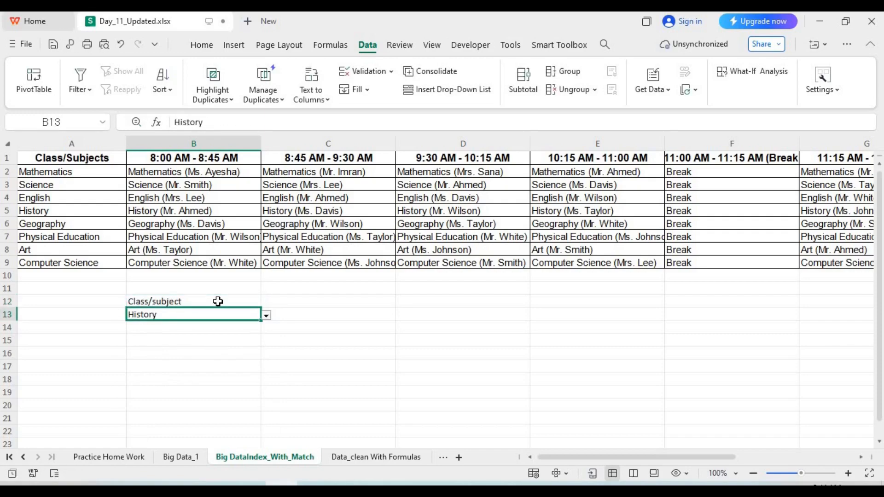
{"action": "left_click", "coordinate": [218, 301]}
{"action": "left_click", "coordinate": [200, 48]}
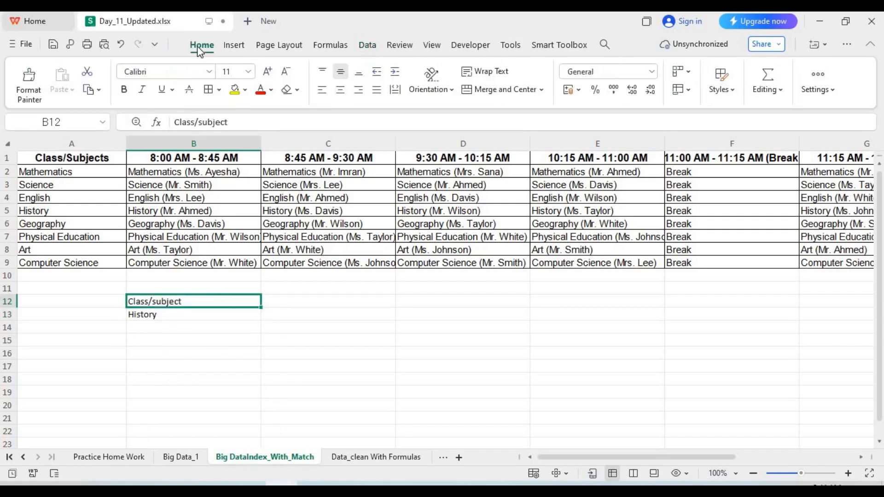
{"action": "left_click", "coordinate": [268, 76]}
{"action": "left_click", "coordinate": [269, 77]}
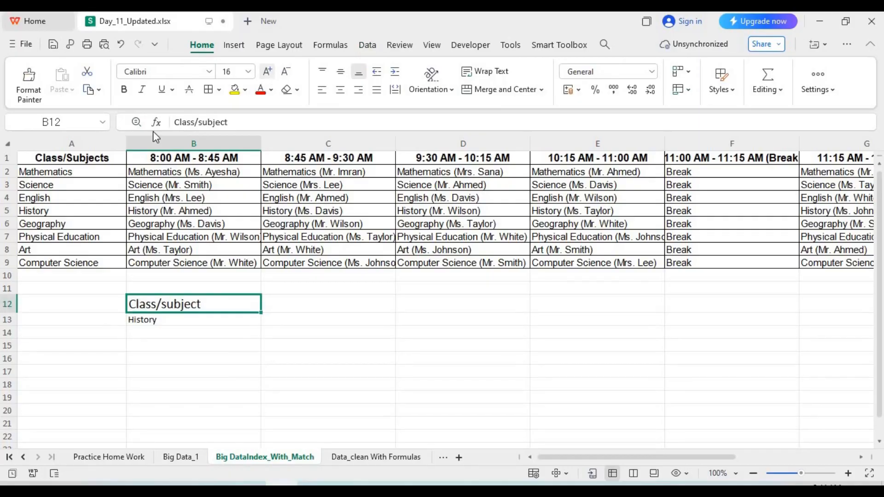
{"action": "left_click", "coordinate": [124, 89]}
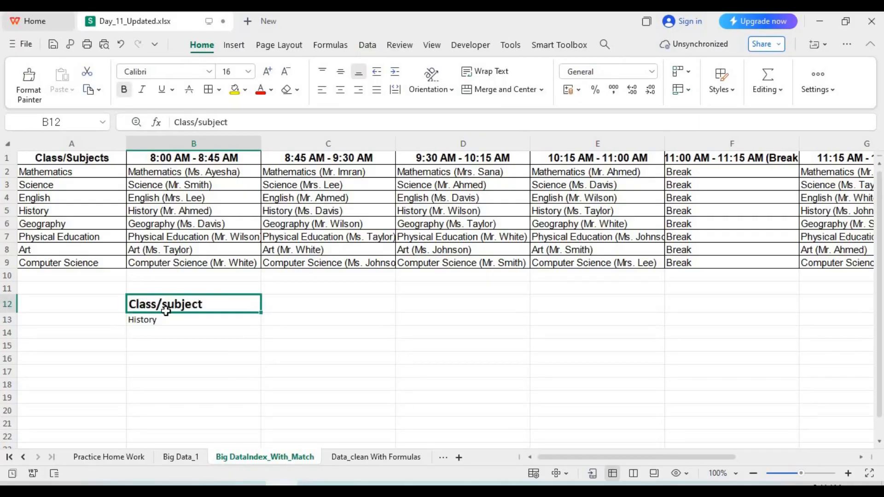
Enlarge the font of the cells B13:C15, including the chosen subject
{"action": "left_click_drag", "start_coordinate": [310, 359], "coordinate": [260, 346]}
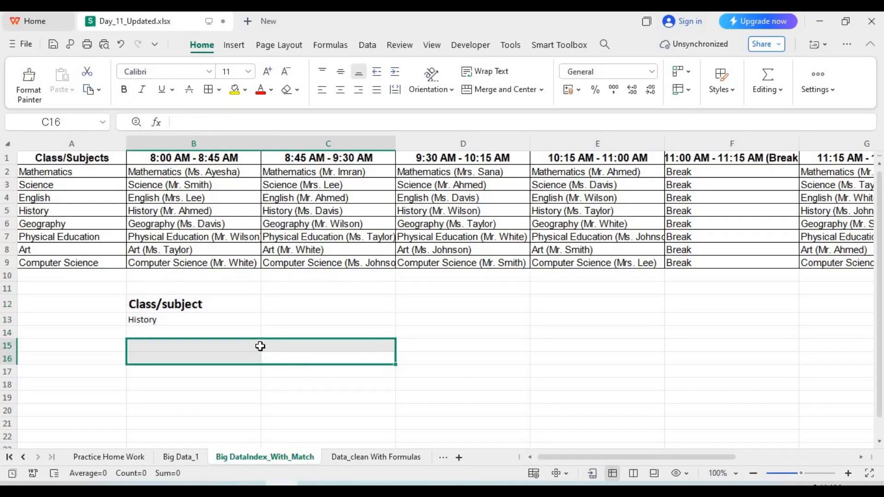
{"action": "left_click", "coordinate": [260, 346]}
{"action": "left_click", "coordinate": [195, 320]}
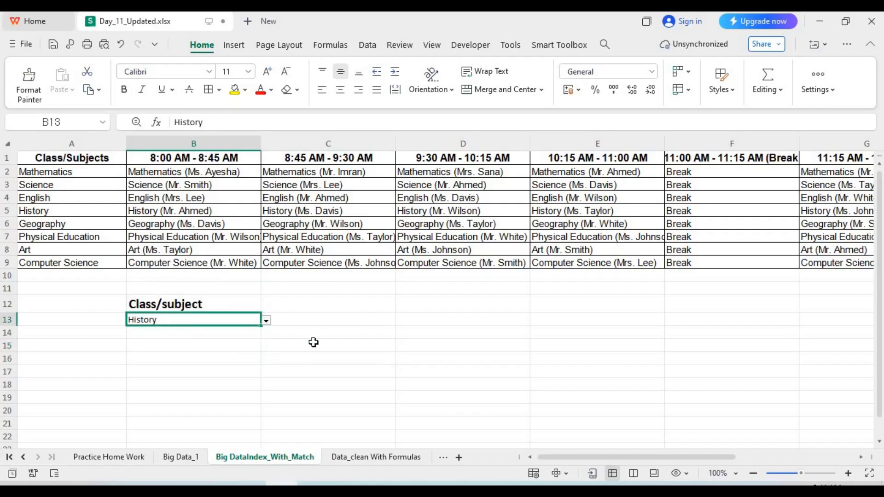
{"action": "left_click_drag", "start_coordinate": [195, 320], "coordinate": [314, 343]}
{"action": "left_click", "coordinate": [272, 72]}
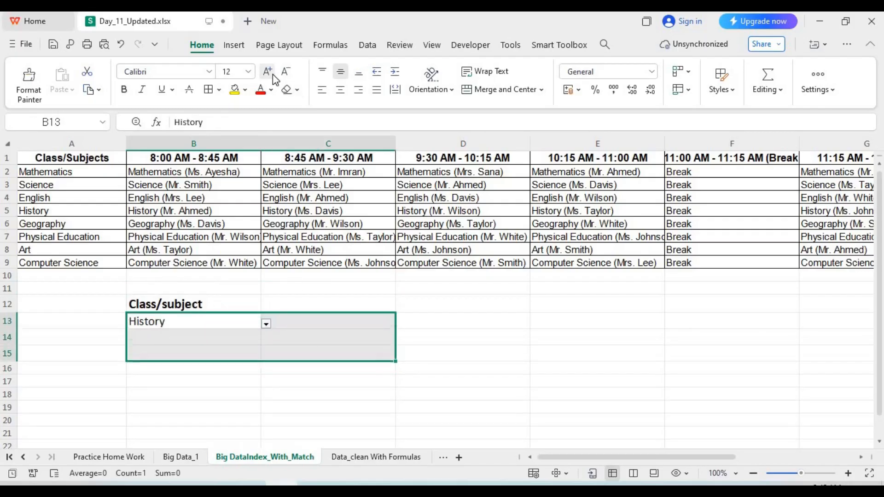
Format the empty heading cell C12 in bold at font size 18
{"action": "left_click", "coordinate": [336, 302]}
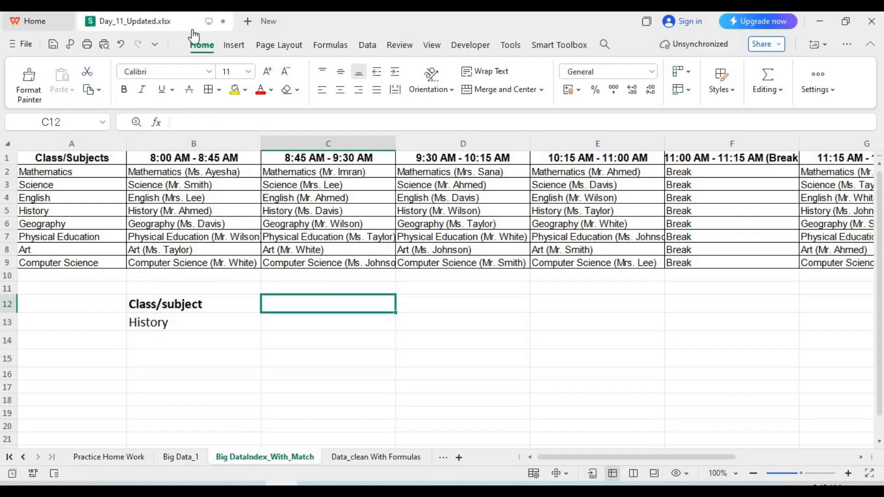
{"action": "left_click", "coordinate": [269, 72]}
{"action": "left_click", "coordinate": [269, 72]}
{"action": "left_click", "coordinate": [269, 71]}
{"action": "left_click", "coordinate": [269, 72]}
{"action": "left_click", "coordinate": [269, 72]}
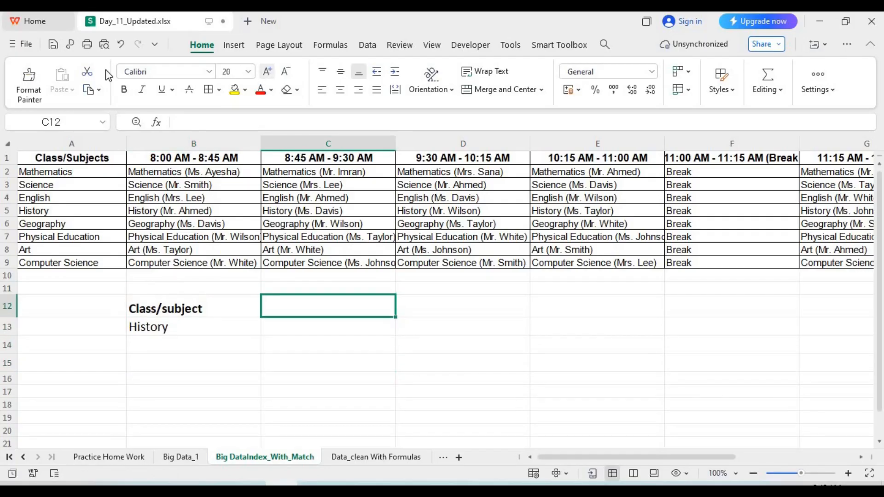
{"action": "left_click", "coordinate": [285, 71]}
{"action": "left_click", "coordinate": [124, 90]}
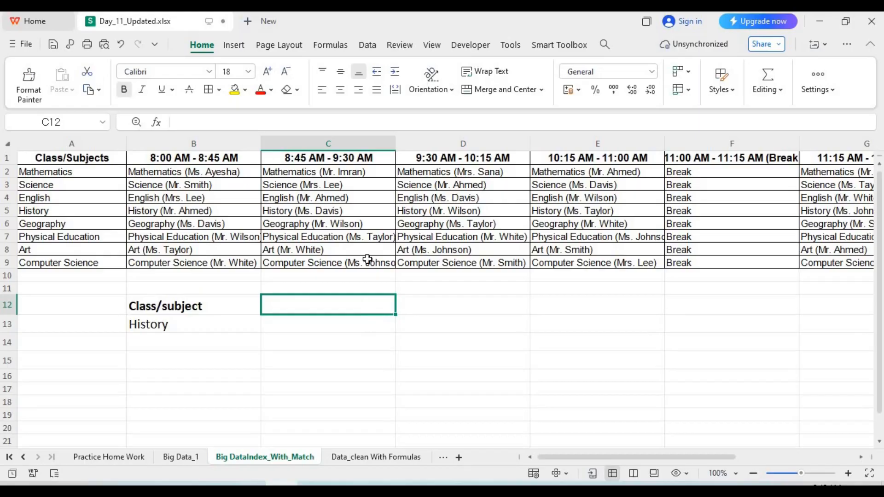
Apply list validation with an in-cell dropdown to C12, using the header row $A$1:$J$1 as the source
{"action": "left_click", "coordinate": [374, 46]}
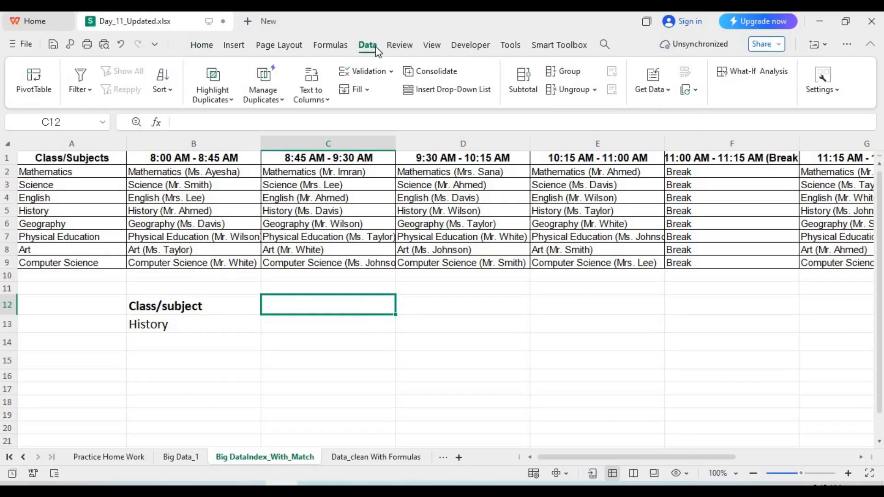
{"action": "left_click", "coordinate": [393, 73]}
{"action": "left_click", "coordinate": [394, 98]}
{"action": "left_click", "coordinate": [413, 208]}
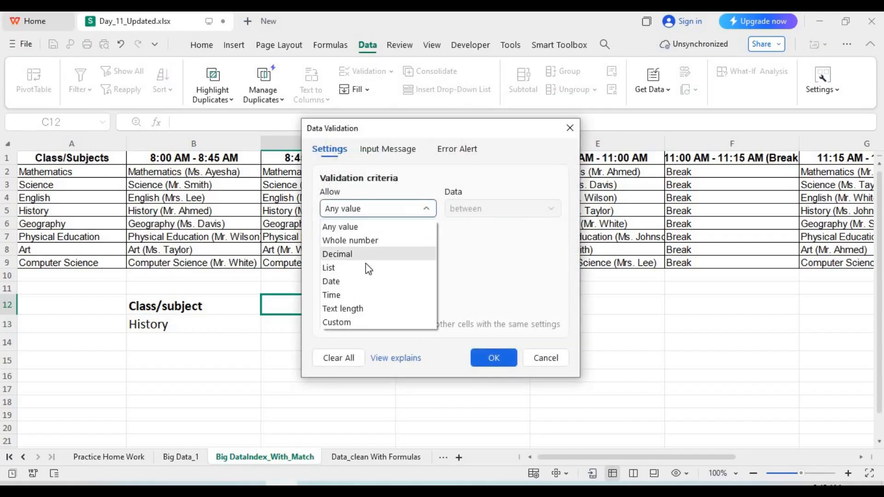
{"action": "left_click", "coordinate": [366, 268]}
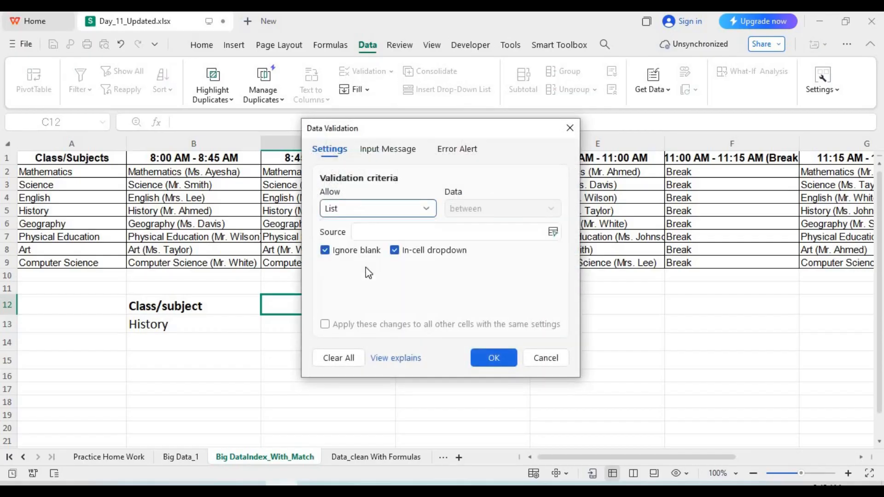
{"action": "left_click", "coordinate": [429, 231]}
{"action": "left_click_drag", "start_coordinate": [484, 129], "coordinate": [461, 268]}
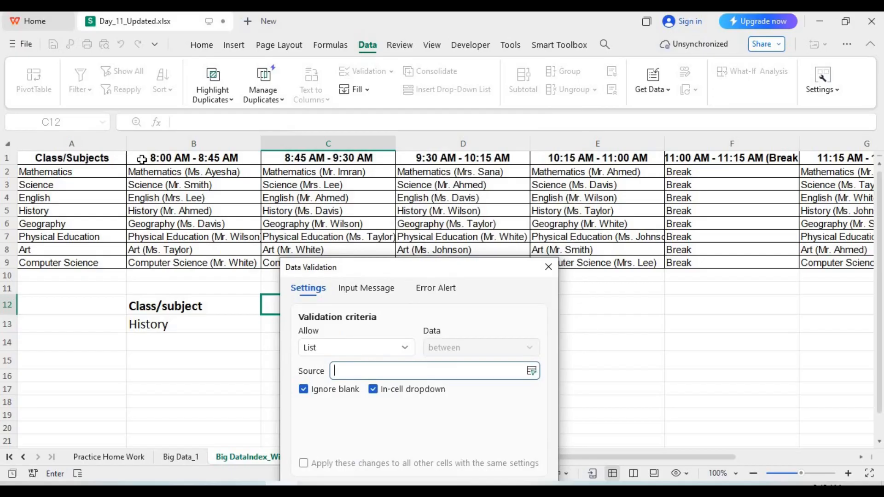
{"action": "left_click_drag", "start_coordinate": [141, 159], "coordinate": [681, 158]}
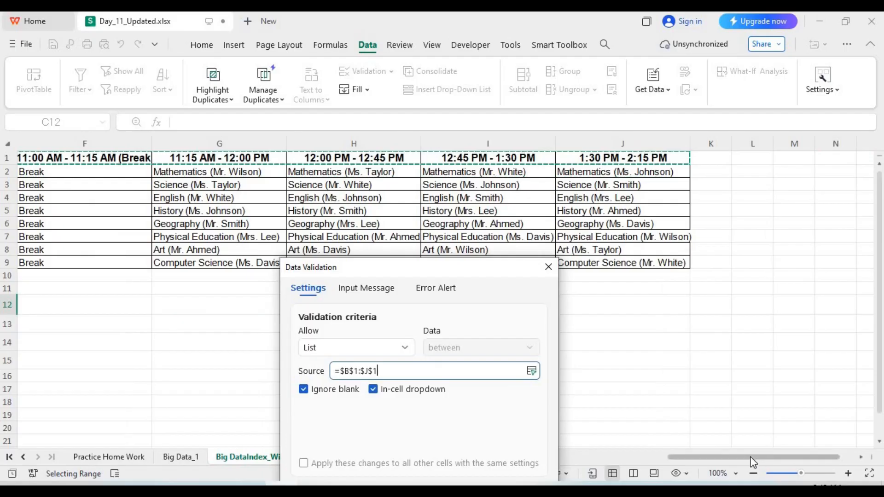
{"action": "left_click_drag", "start_coordinate": [753, 461], "coordinate": [560, 463]}
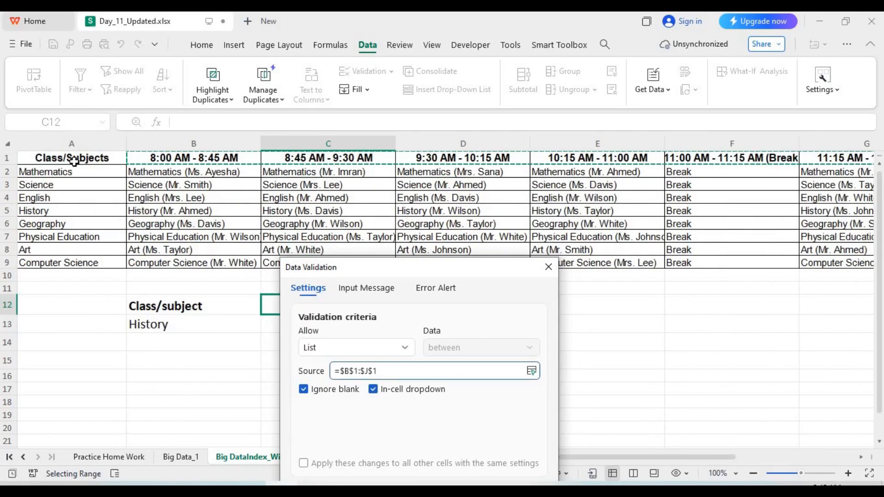
{"action": "left_click_drag", "start_coordinate": [74, 161], "coordinate": [806, 158]}
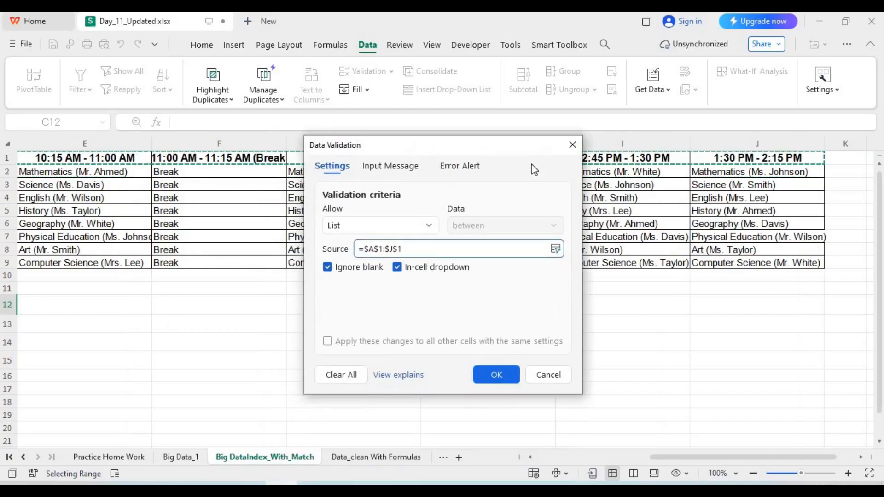
{"action": "left_click", "coordinate": [496, 380]}
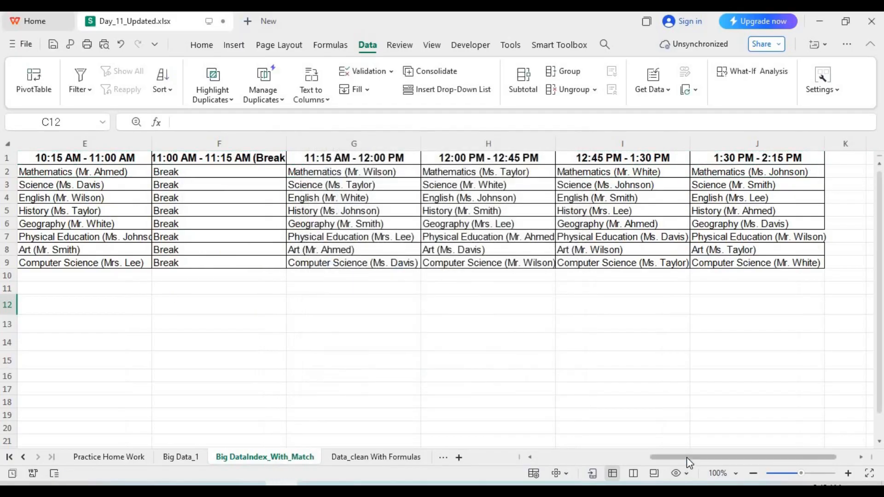
Try several time slots in the C12 dropdown and settle on 9:30 AM - 10:15 AM
{"action": "left_click_drag", "start_coordinate": [661, 457], "coordinate": [549, 457]}
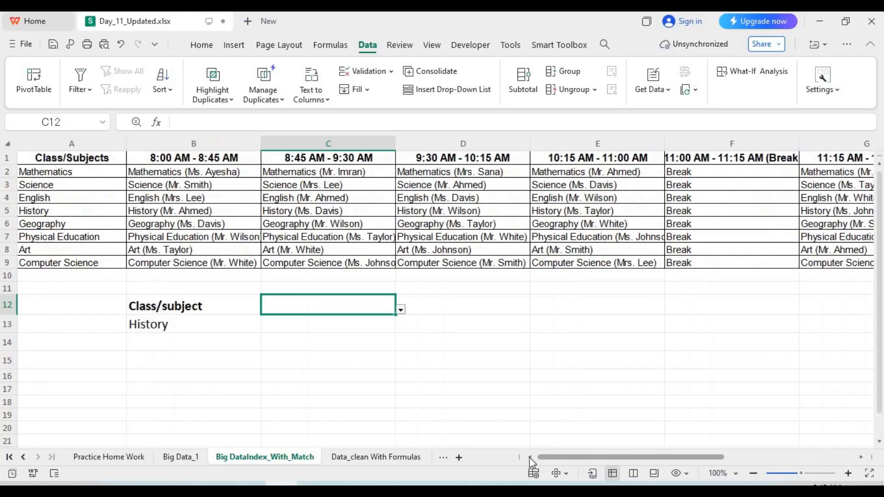
{"action": "left_click", "coordinate": [401, 309]}
{"action": "left_click", "coordinate": [422, 390]}
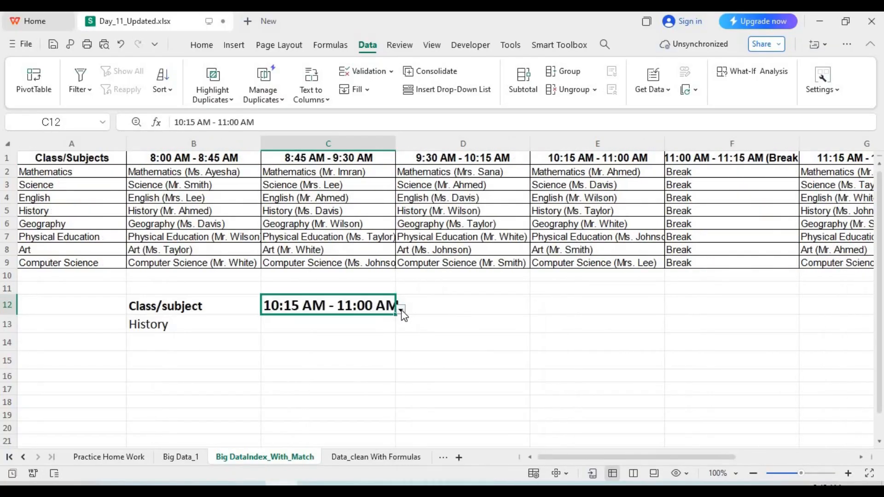
{"action": "left_click", "coordinate": [401, 310]}
{"action": "left_click", "coordinate": [445, 451]}
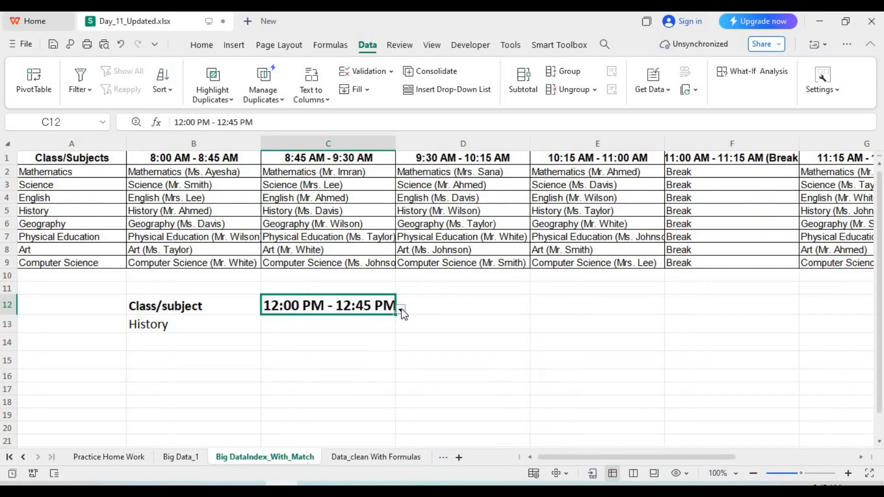
{"action": "left_click", "coordinate": [401, 310]}
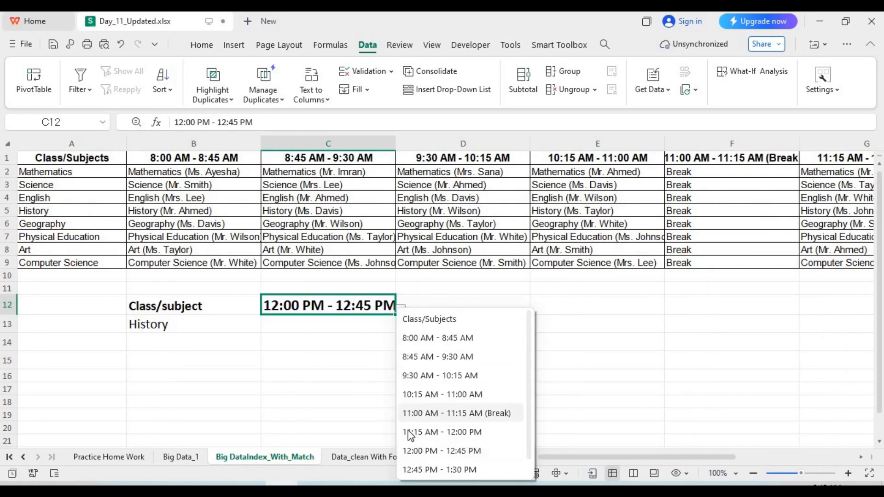
{"action": "left_click", "coordinate": [428, 413]}
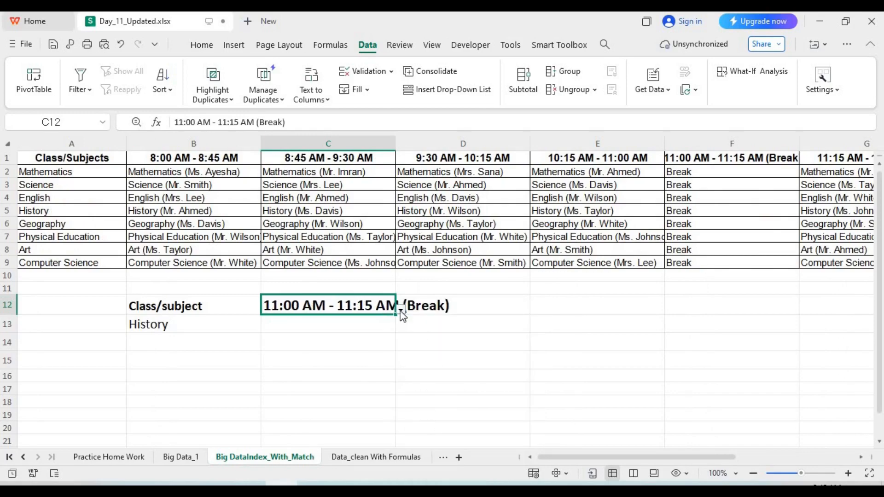
{"action": "left_click", "coordinate": [401, 311]}
{"action": "left_click", "coordinate": [430, 376]}
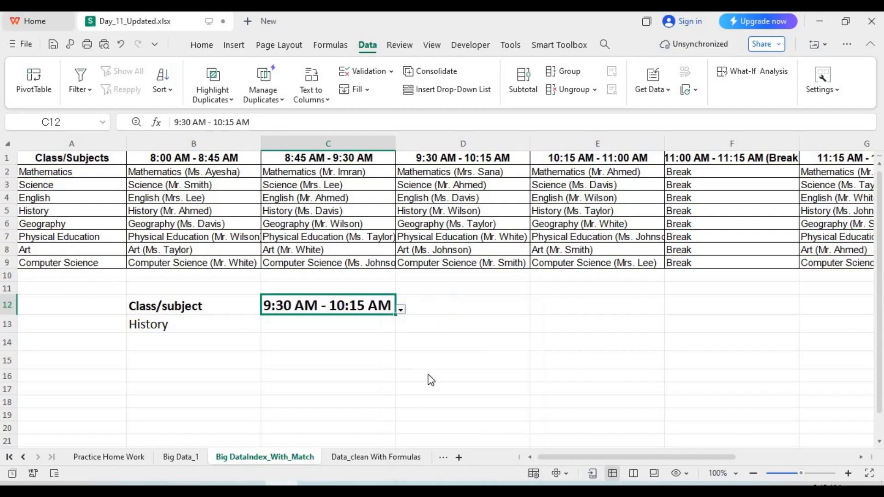
{"action": "left_click", "coordinate": [321, 328]}
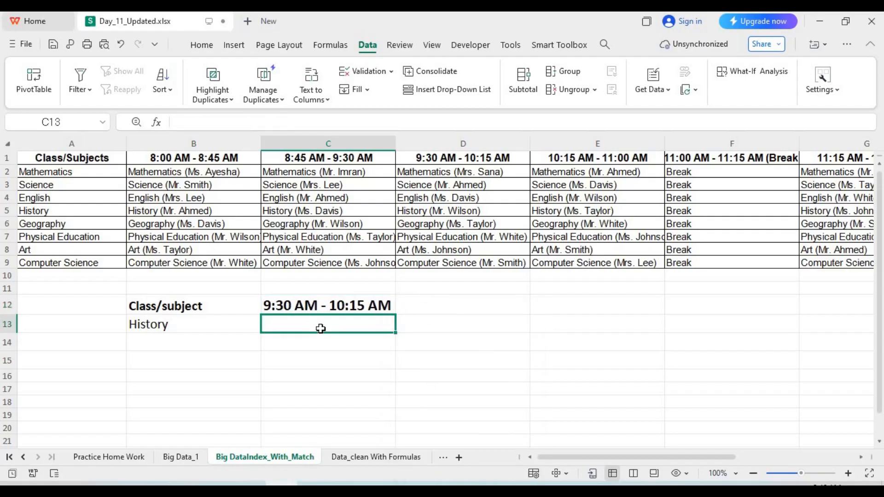
{"action": "left_click", "coordinate": [171, 325]}
{"action": "left_click", "coordinate": [343, 326]}
{"action": "left_click", "coordinate": [341, 397]}
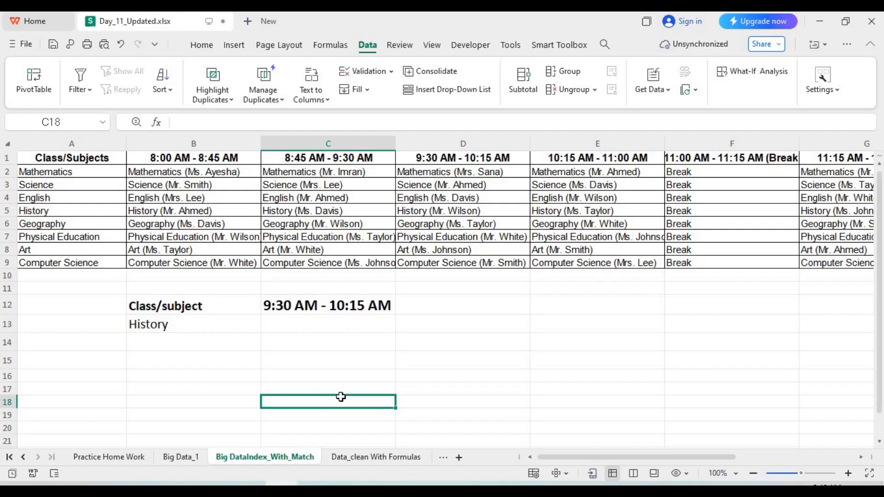
Label cell B18 as Columns and cell B19 as Rows below the timetable lookup
{"action": "key", "text": "Left"}
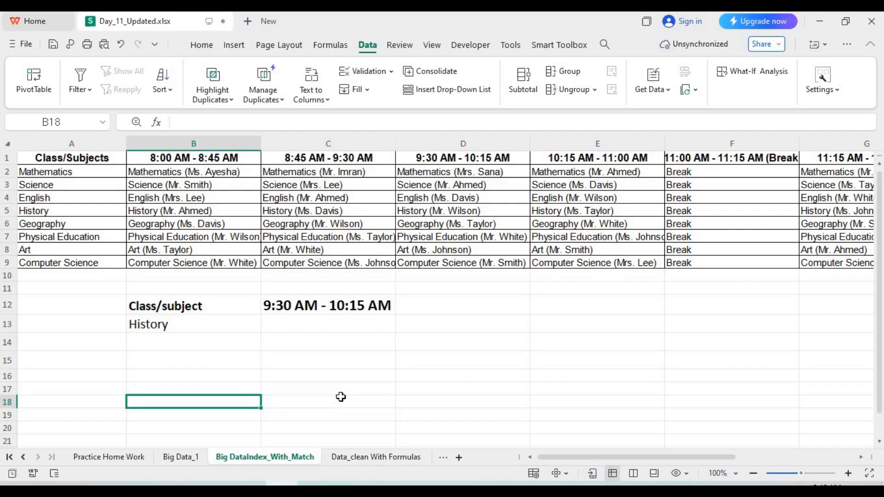
{"action": "type", "text": "Column"}
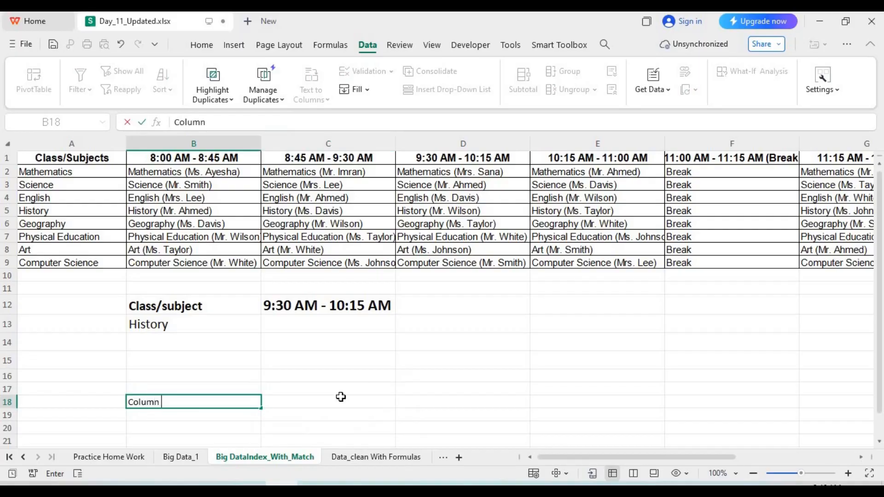
{"action": "key", "text": "Return"}
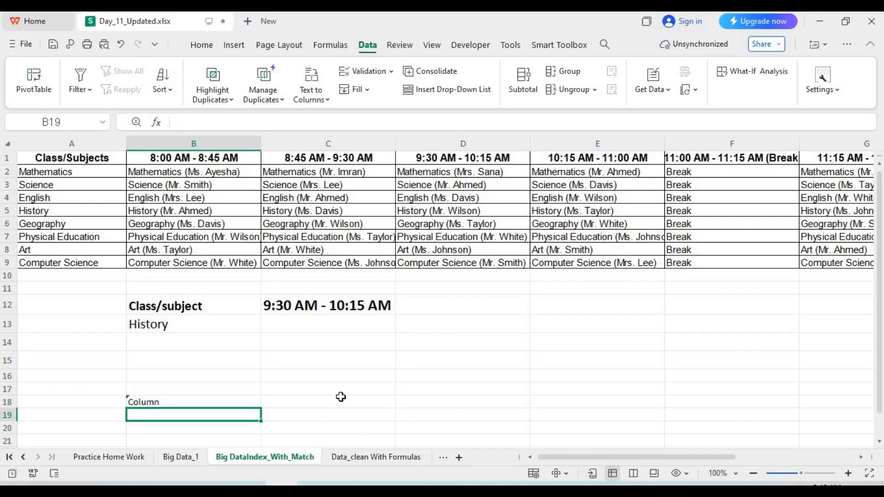
{"action": "type", "text": "Rows"}
{"action": "key", "text": "Tab"}
{"action": "key", "text": "Up"}
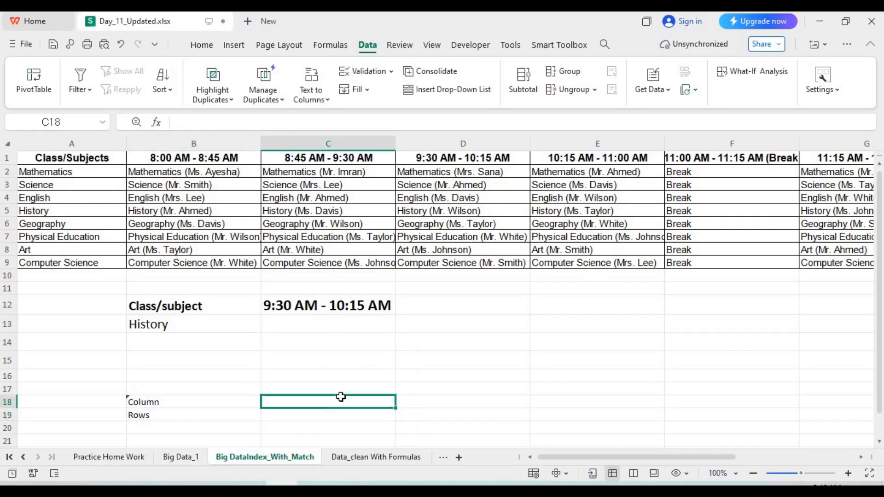
{"action": "key", "text": "Left"}
{"action": "double_click", "coordinate": [231, 403]}
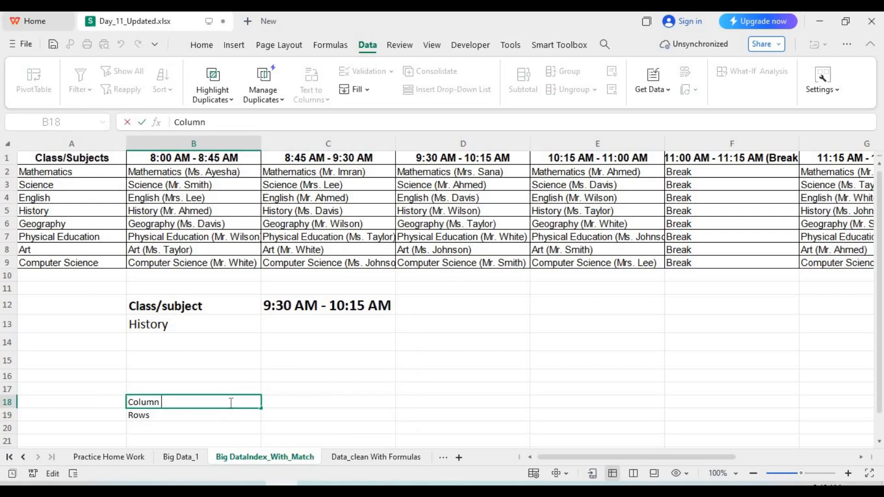
{"action": "type", "text": "s"}
{"action": "left_click", "coordinate": [223, 413]}
Format B18:C19 with cell borders, bold text and font size 14
{"action": "left_click_drag", "start_coordinate": [160, 400], "coordinate": [319, 418]}
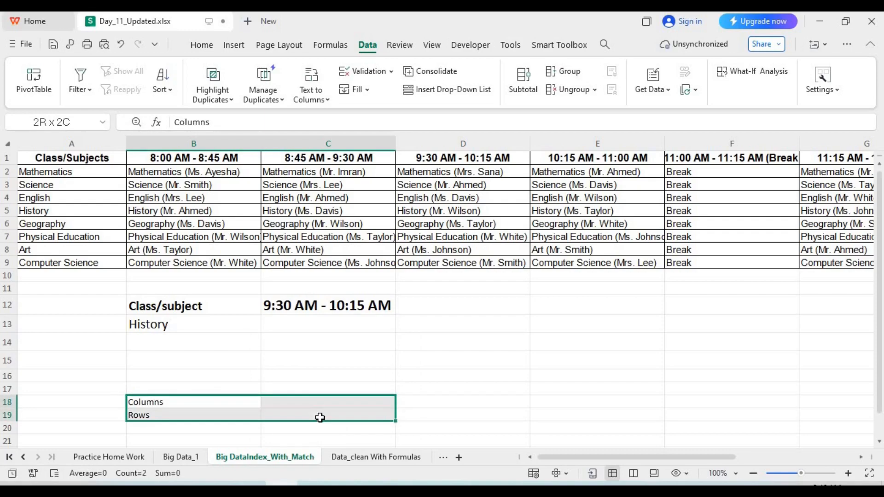
{"action": "left_click", "coordinate": [201, 45]}
{"action": "left_click", "coordinate": [210, 91]}
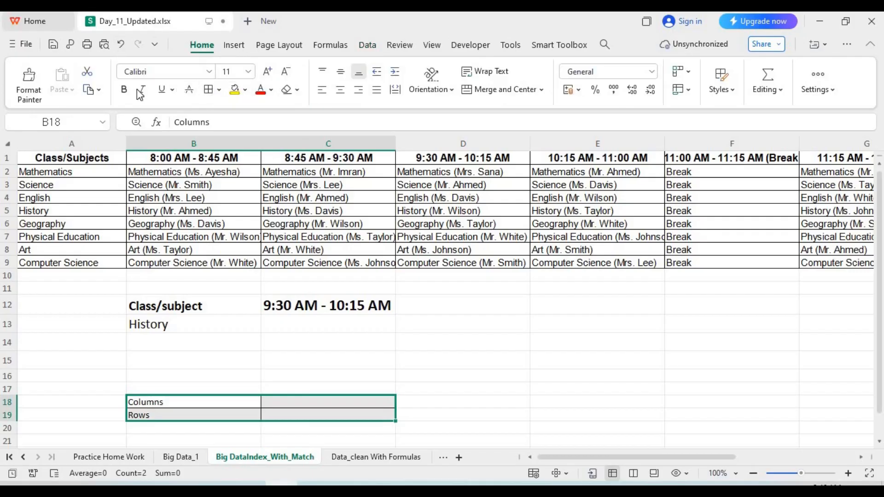
{"action": "left_click", "coordinate": [124, 90]}
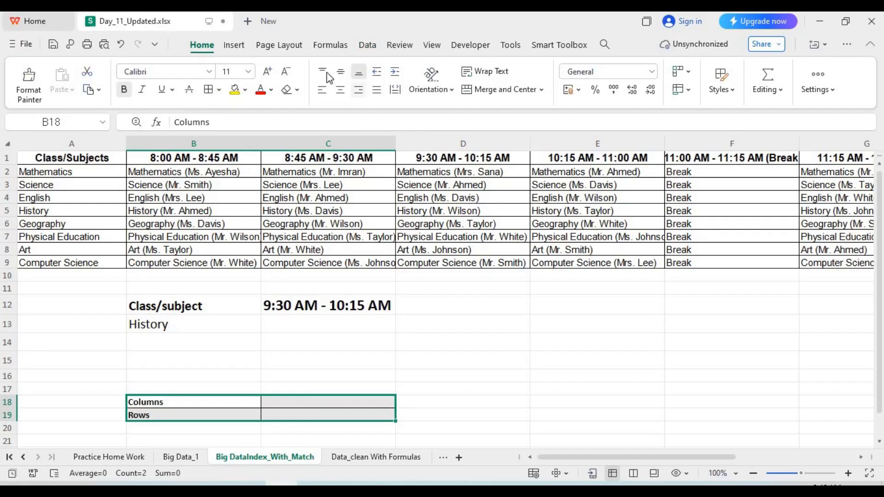
{"action": "left_click", "coordinate": [275, 79]}
{"action": "left_click", "coordinate": [275, 80]}
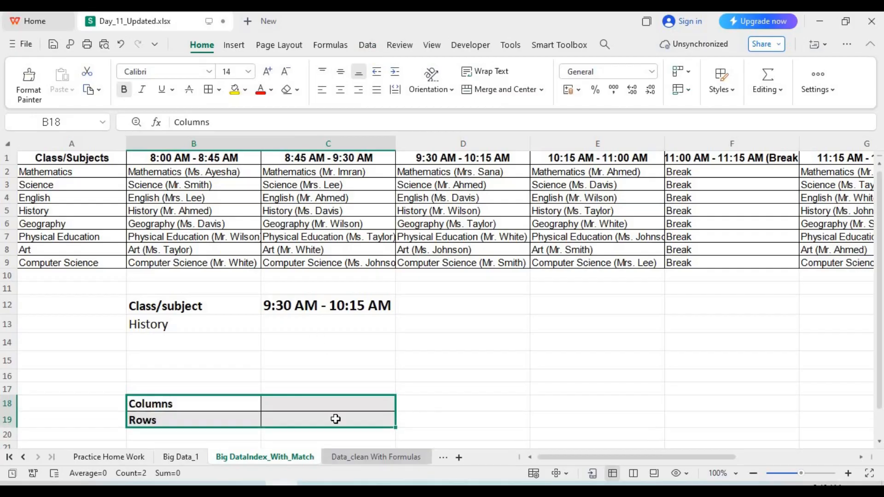
Enter =MATCH(B13,A1:A9,0) in C18 to find the chosen subject's position in the subject column
{"action": "left_click", "coordinate": [361, 404]}
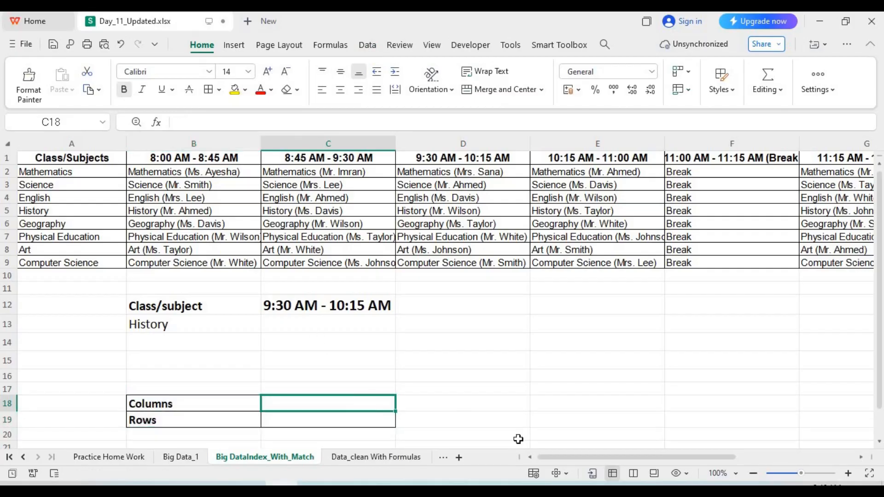
{"action": "type", "text": "="}
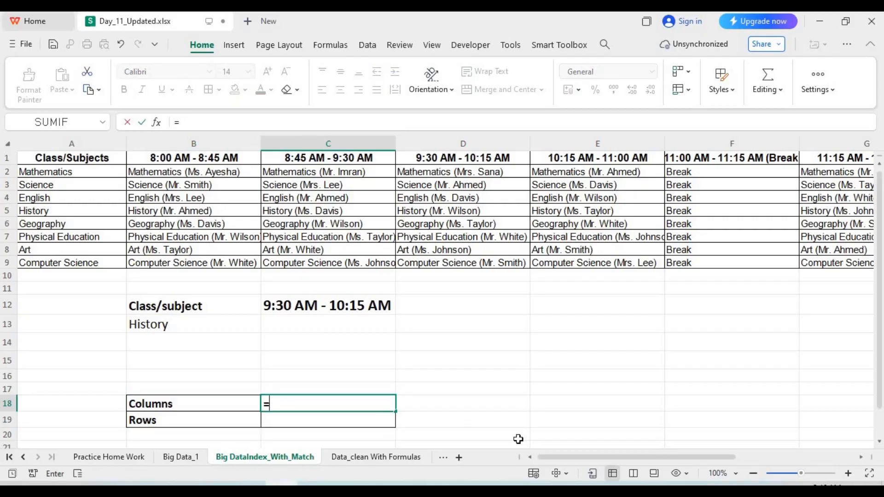
{"action": "type", "text": "matc"}
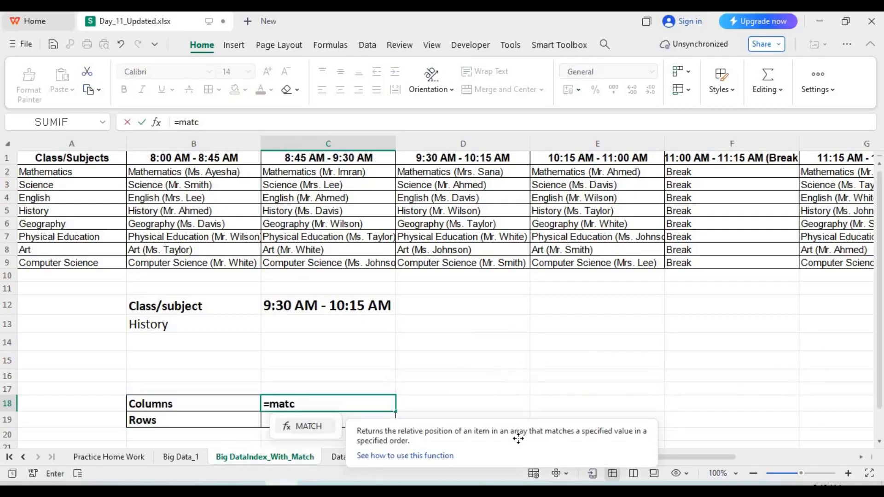
{"action": "key", "text": "Tab"}
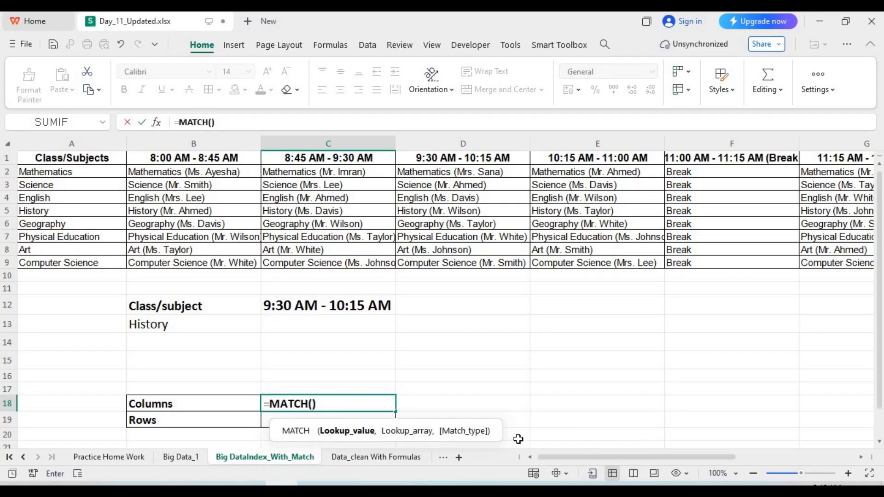
{"action": "left_click", "coordinate": [214, 327]}
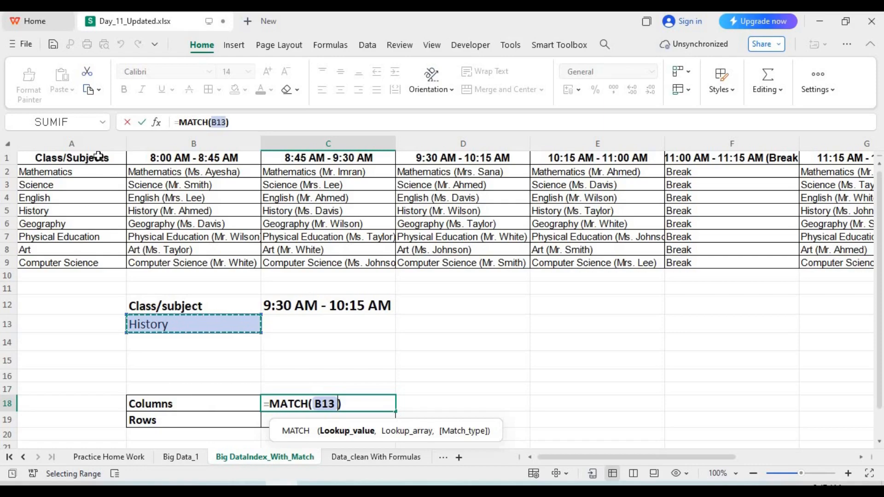
{"action": "mouse_move", "coordinate": [98, 157]}
{"action": "left_mouse_down"}
{"action": "mouse_move", "coordinate": [95, 272]}
{"action": "mouse_move", "coordinate": [99, 260]}
{"action": "left_mouse_up"}
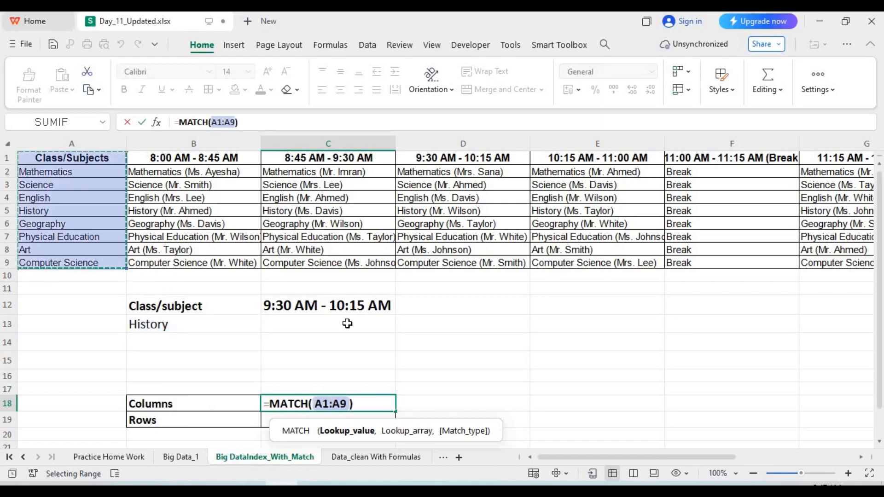
{"action": "left_click", "coordinate": [314, 405]}
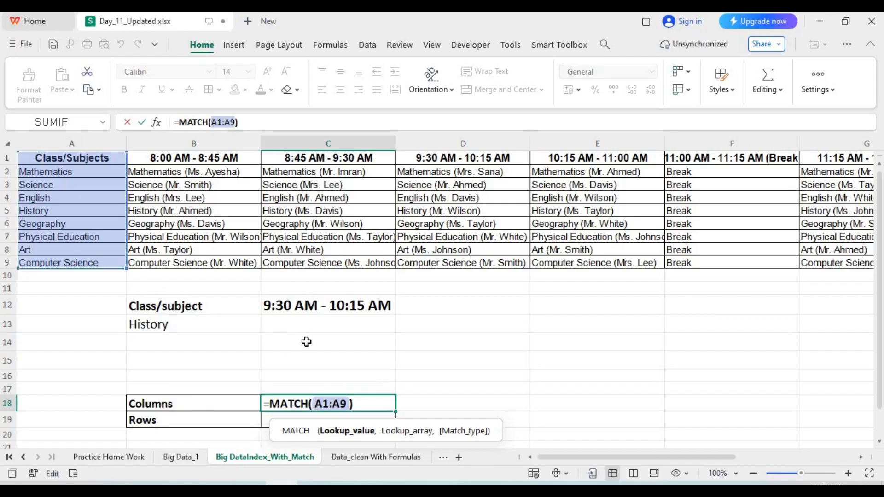
{"action": "type", "text": ","}
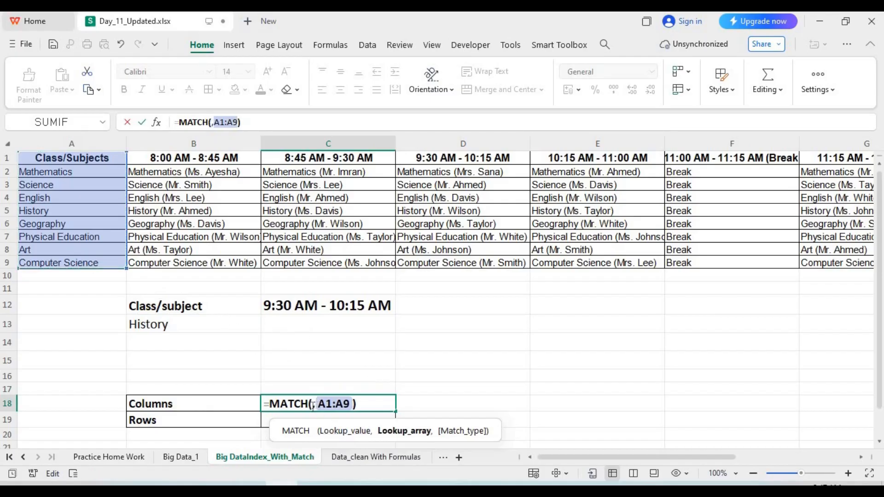
{"action": "key", "text": "Left"}
{"action": "left_click", "coordinate": [191, 327]}
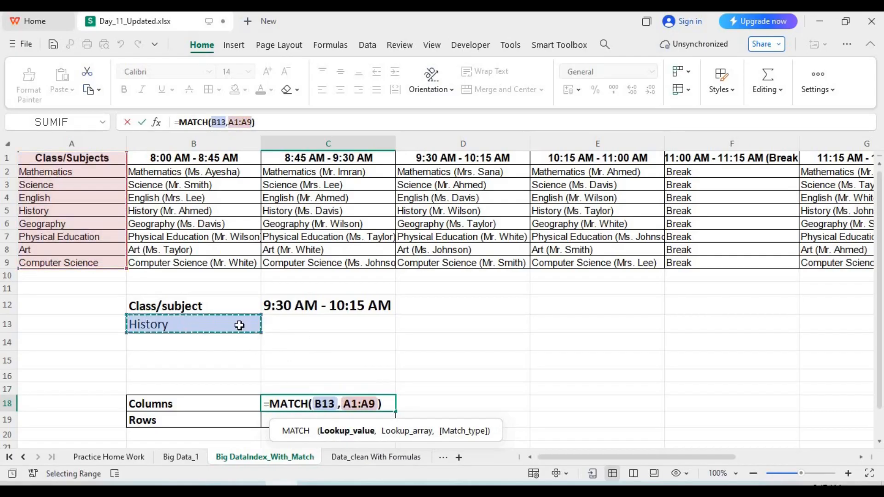
{"action": "left_click", "coordinate": [385, 404]}
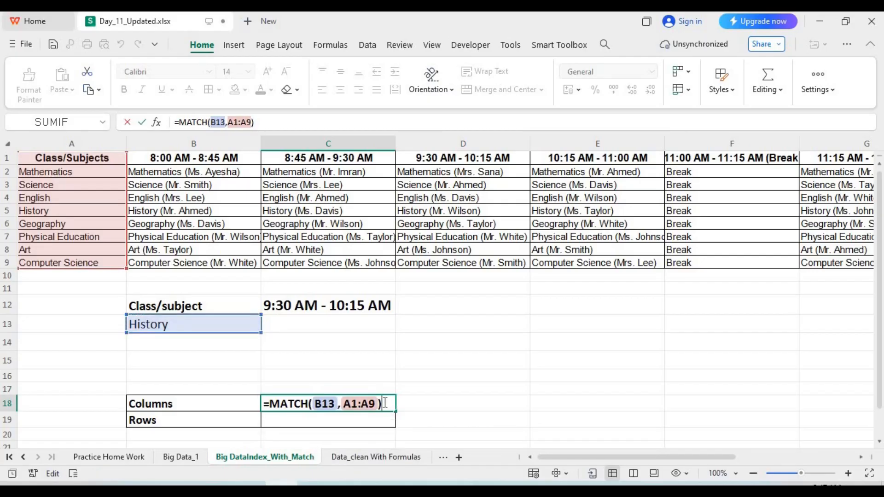
{"action": "left_click", "coordinate": [377, 403]}
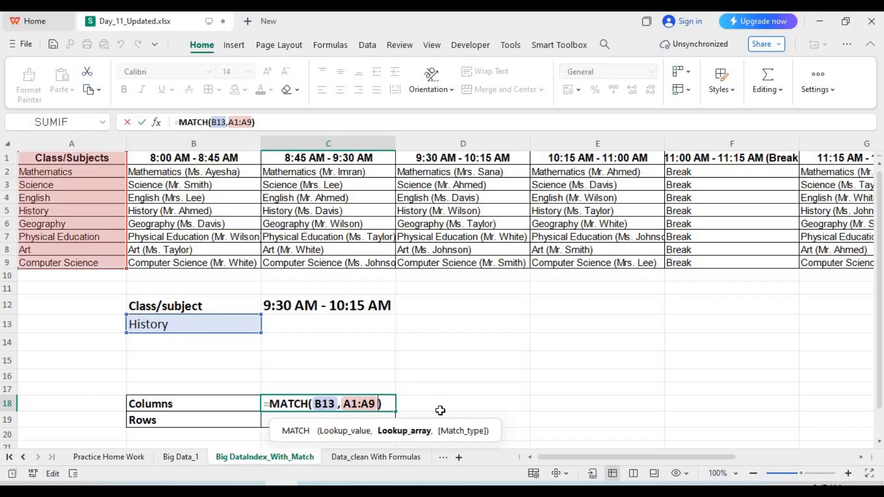
{"action": "type", "text": ",0"}
{"action": "key", "text": "Return"}
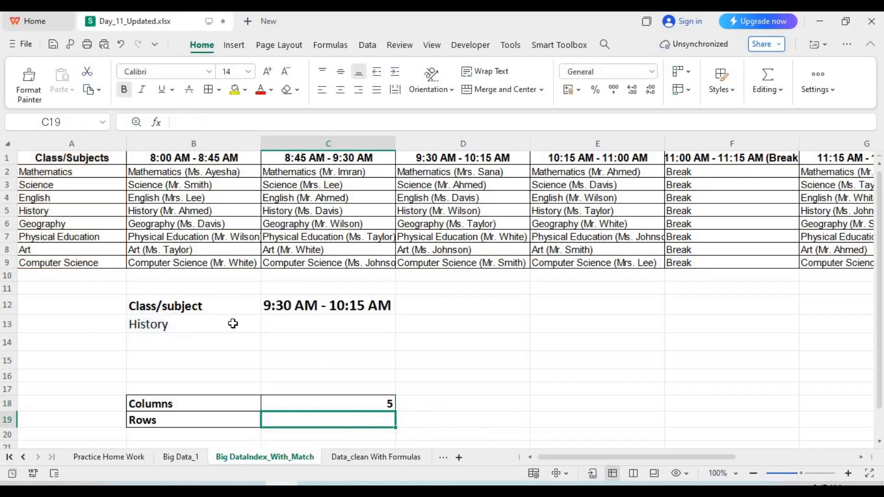
Test the subject dropdown in B13 with Science, and settle on Computer Science
{"action": "left_click", "coordinate": [258, 324]}
{"action": "left_click", "coordinate": [267, 328]}
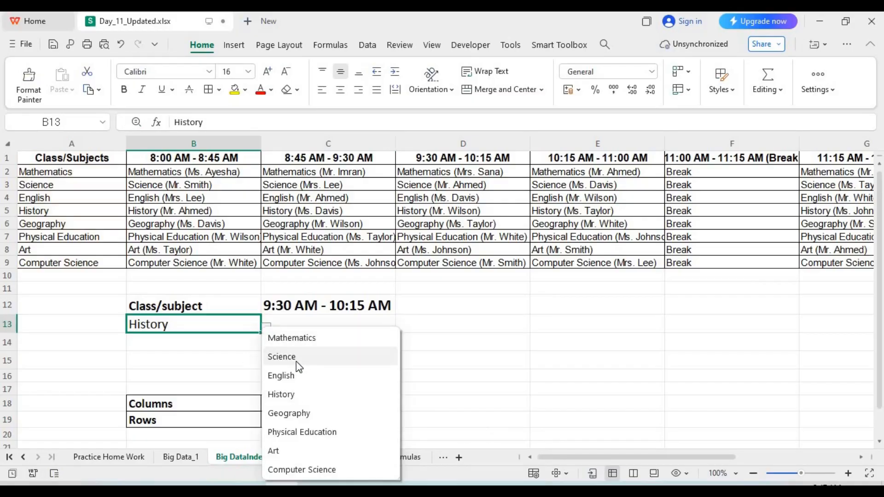
{"action": "left_click", "coordinate": [296, 360]}
{"action": "left_click", "coordinate": [266, 327]}
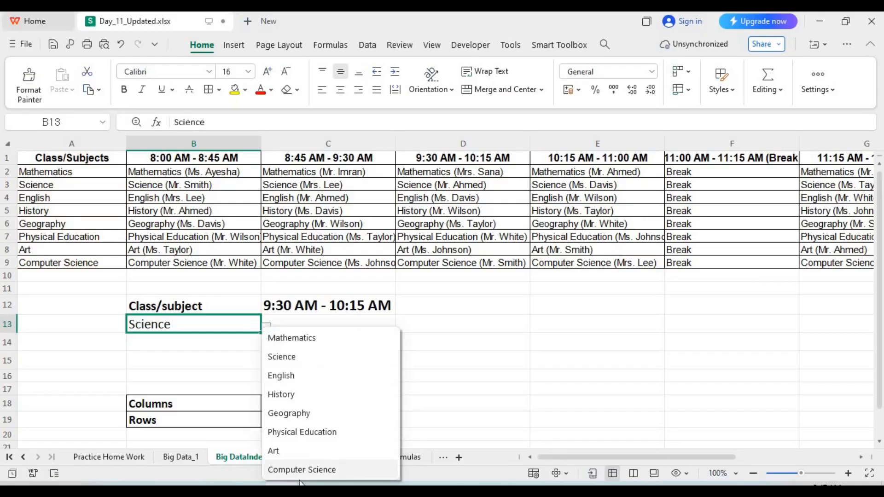
{"action": "left_click", "coordinate": [299, 470]}
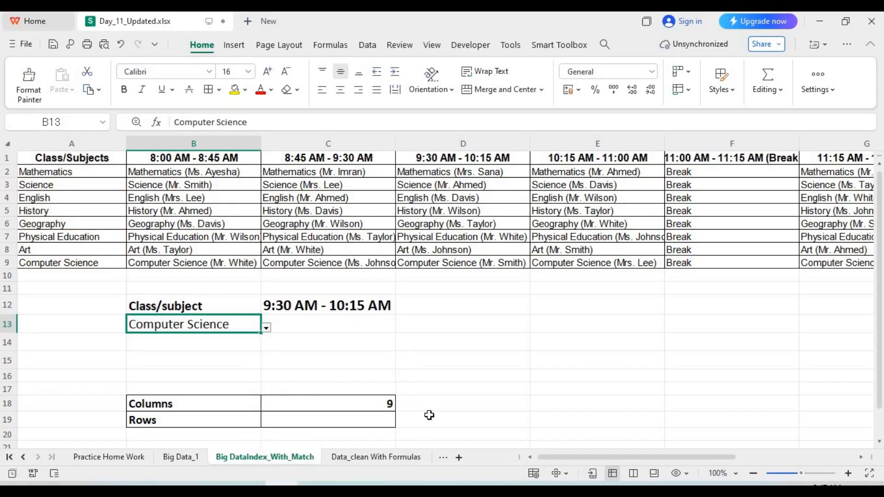
Enter =MATCH(C12,A1:J1,0) in C19 to find the chosen time slot's position in the header row
{"action": "left_click", "coordinate": [323, 420]}
{"action": "type", "text": "="}
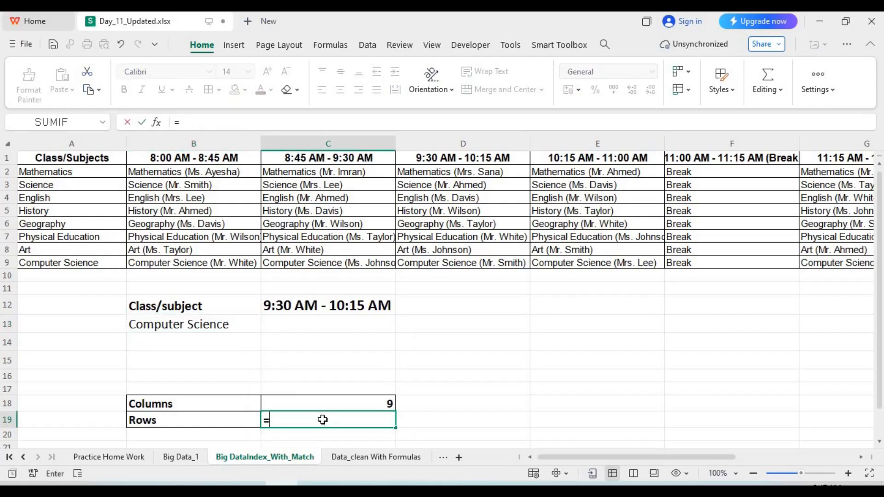
{"action": "type", "text": "match"}
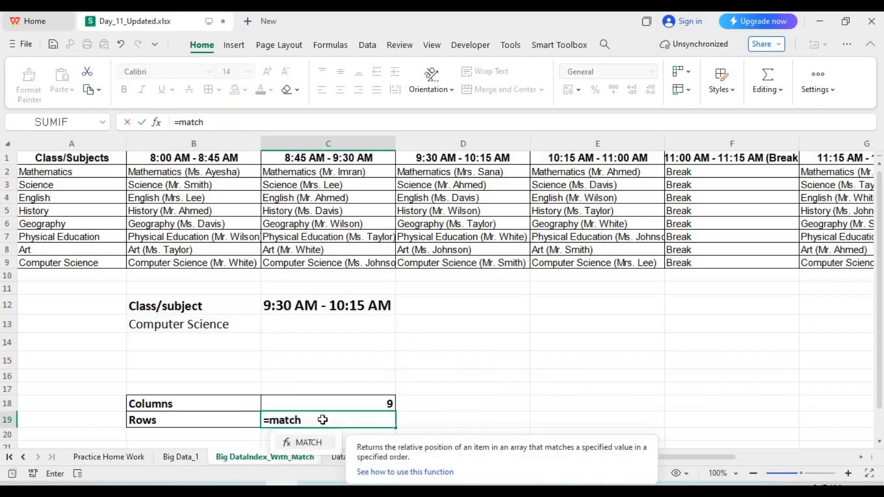
{"action": "type", "text": "("}
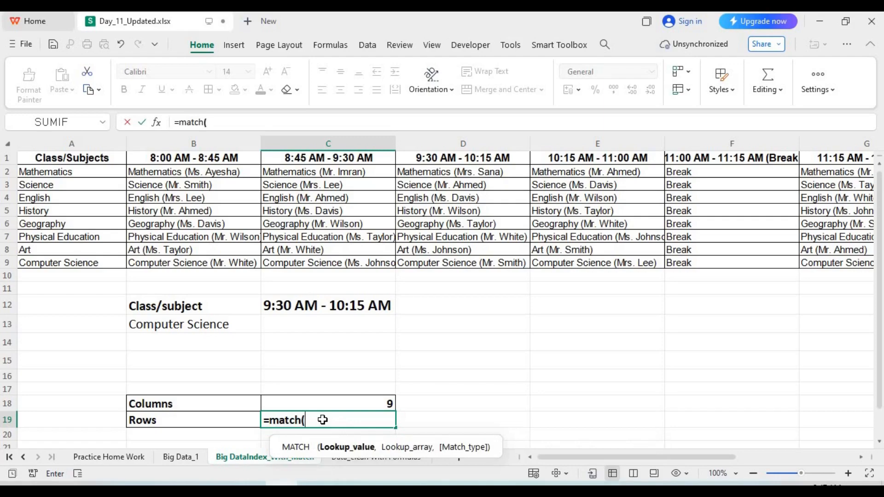
{"action": "left_click", "coordinate": [336, 305]}
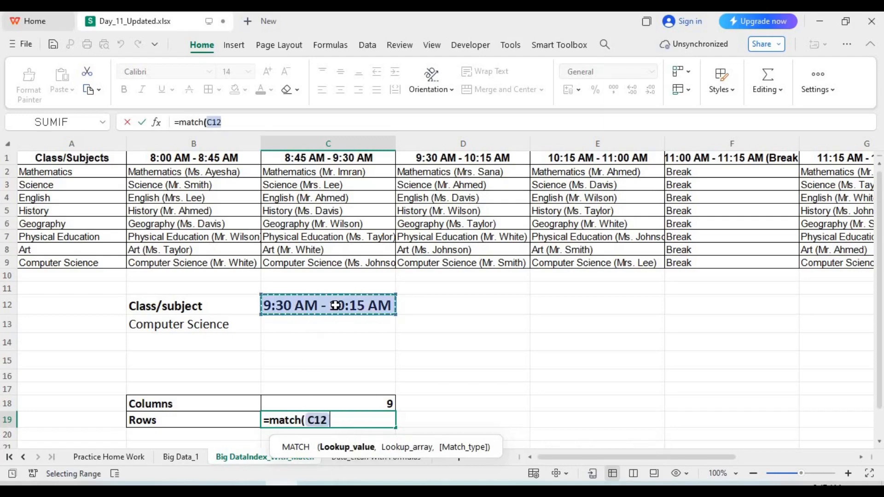
{"action": "type", "text": ","}
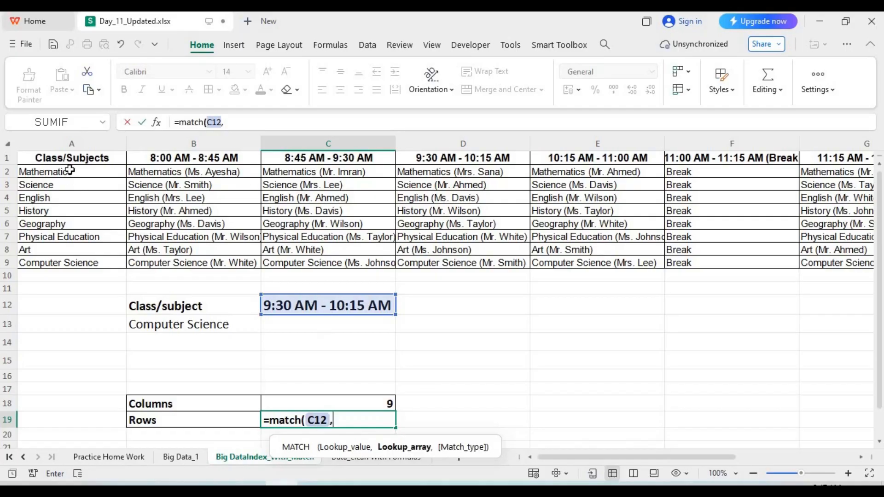
{"action": "left_click_drag", "start_coordinate": [64, 156], "coordinate": [801, 157]}
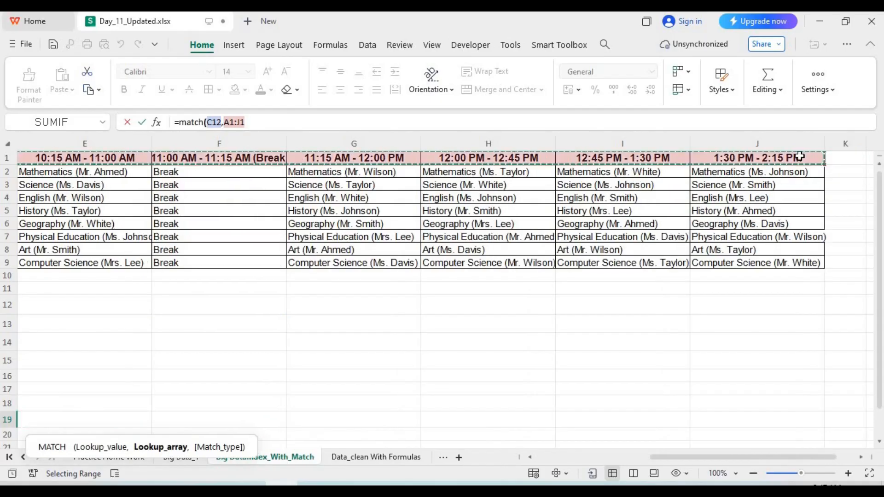
{"action": "left_click_drag", "start_coordinate": [752, 457], "coordinate": [527, 469]}
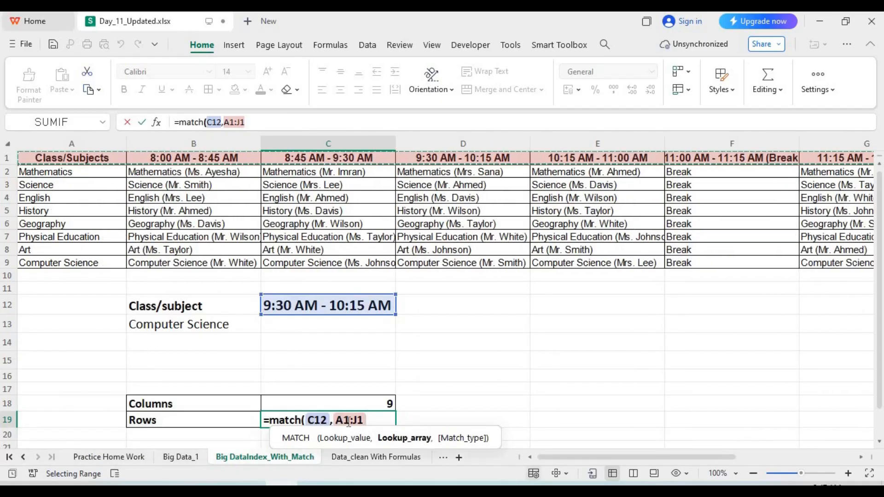
{"action": "left_click", "coordinate": [376, 420]}
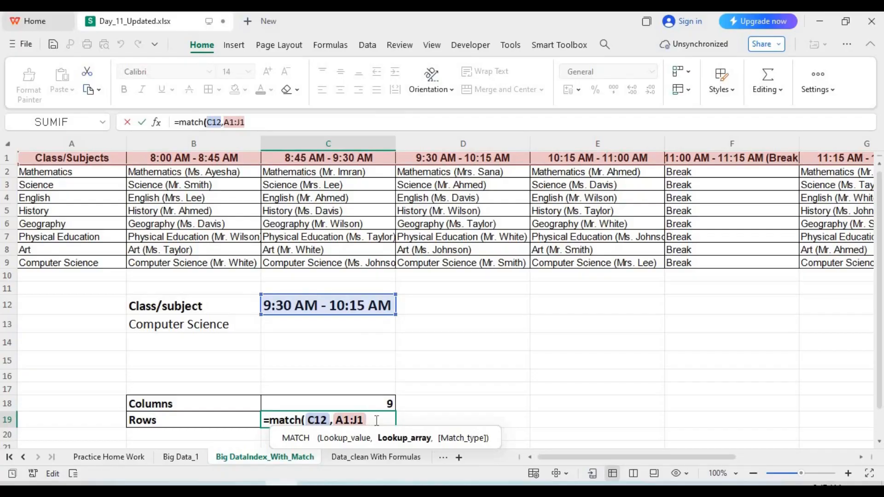
{"action": "type", "text": ",0)"}
{"action": "key", "text": "Return"}
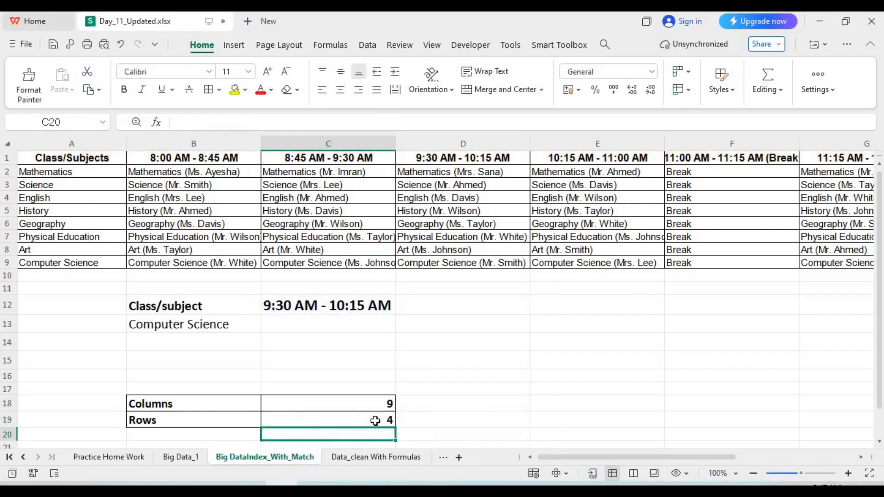
Test the time-slot dropdown in C12 with 11:15 AM - 12:00 PM and 12:45 PM - 1:30 PM, and settle on 8:00 AM - 8:45 AM
{"action": "left_click", "coordinate": [390, 305]}
{"action": "left_click", "coordinate": [400, 308]}
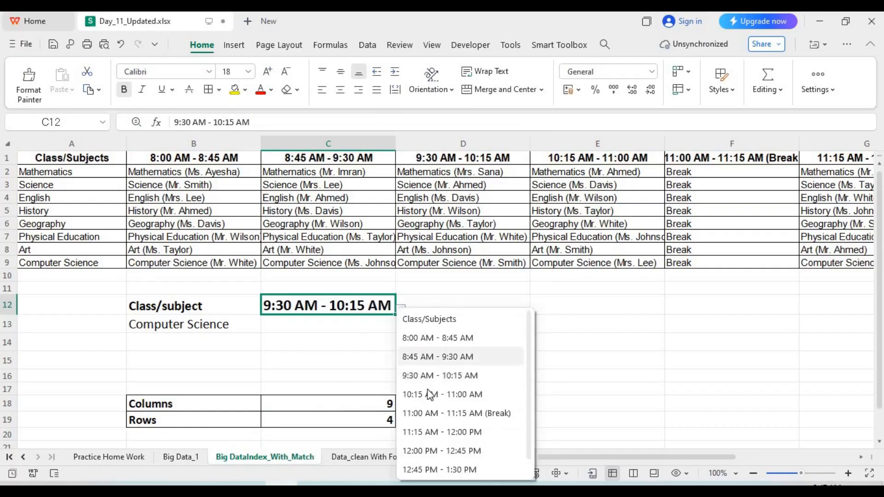
{"action": "left_click", "coordinate": [446, 435]}
{"action": "left_click", "coordinate": [402, 310]}
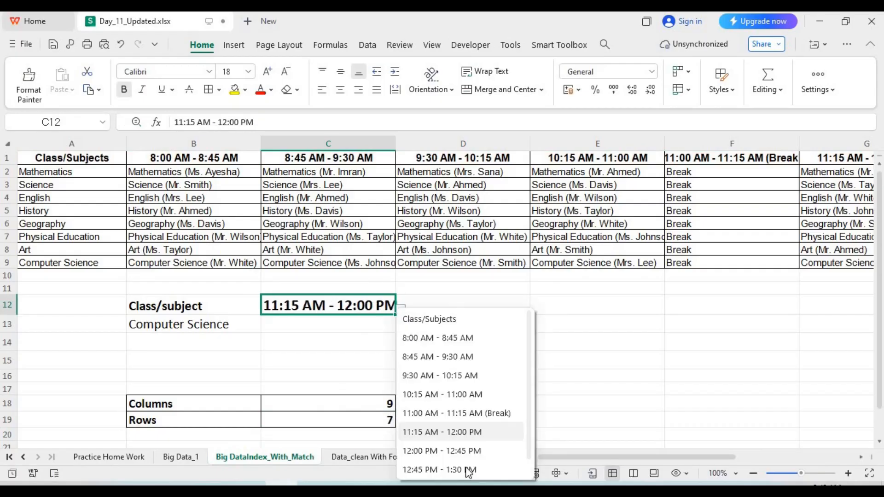
{"action": "left_click", "coordinate": [461, 469]}
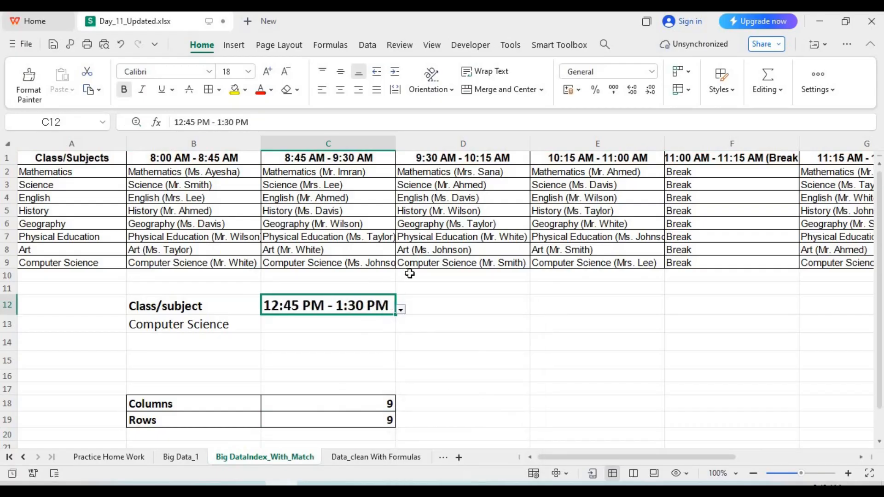
{"action": "left_click", "coordinate": [402, 308]}
{"action": "left_click", "coordinate": [449, 340]}
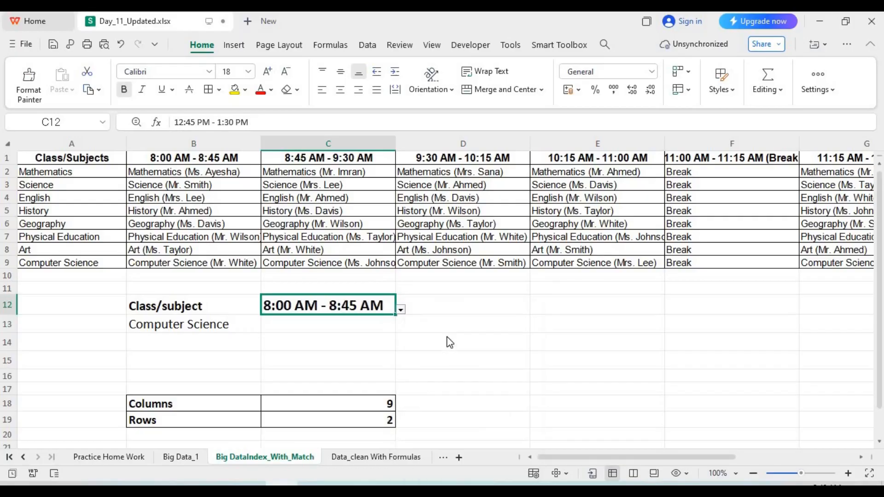
Enter =INDEX(A1:J9,C19,C18) in C13 to look up the timetable entry, and widen column C slightly to fit it
{"action": "left_click", "coordinate": [370, 320]}
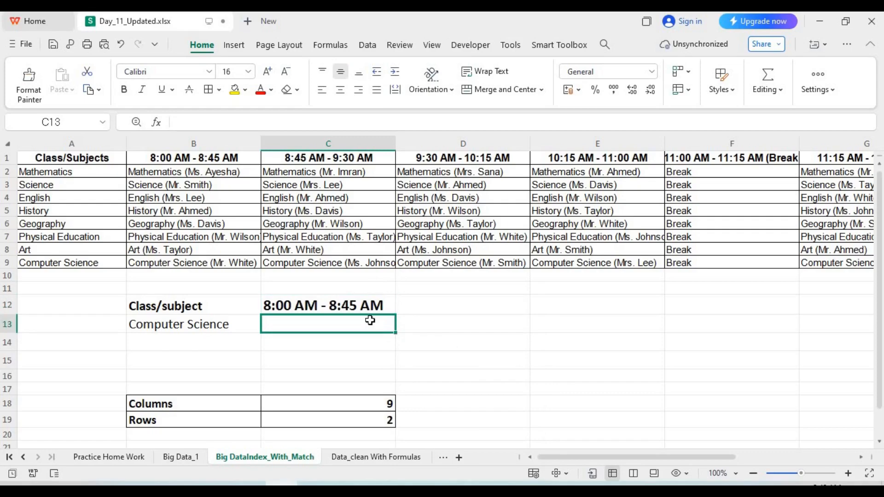
{"action": "type", "text": "="}
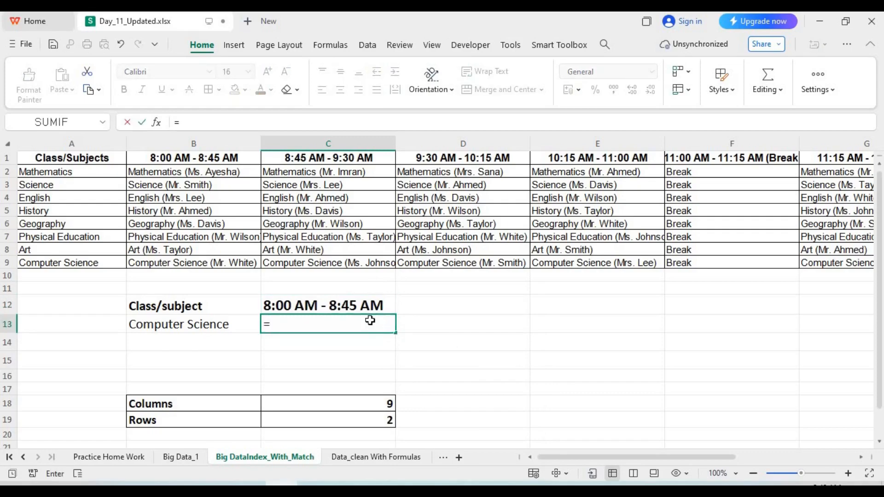
{"action": "type", "text": "index"}
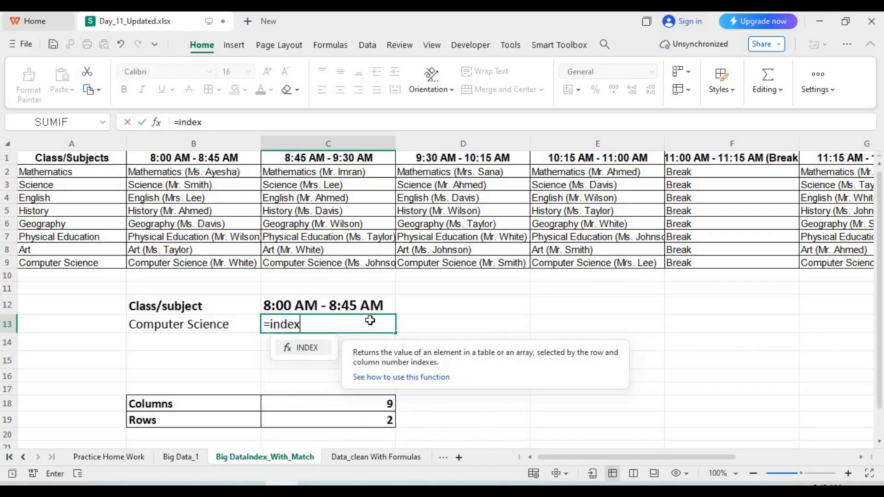
{"action": "type", "text": "("}
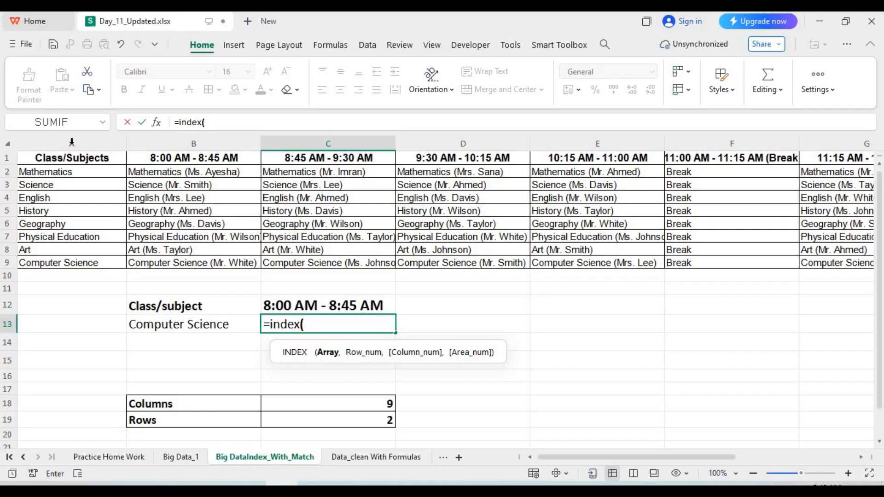
{"action": "left_click", "coordinate": [45, 160]}
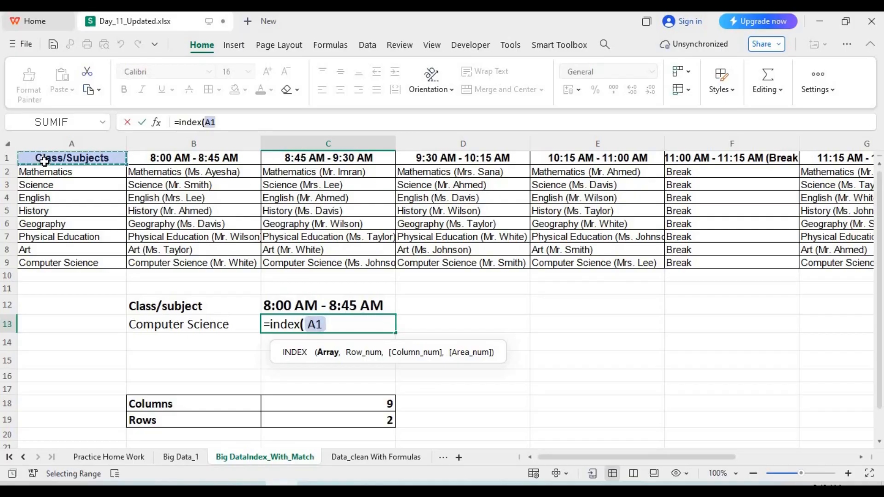
{"action": "key", "text": "ctrl+shift+Right"}
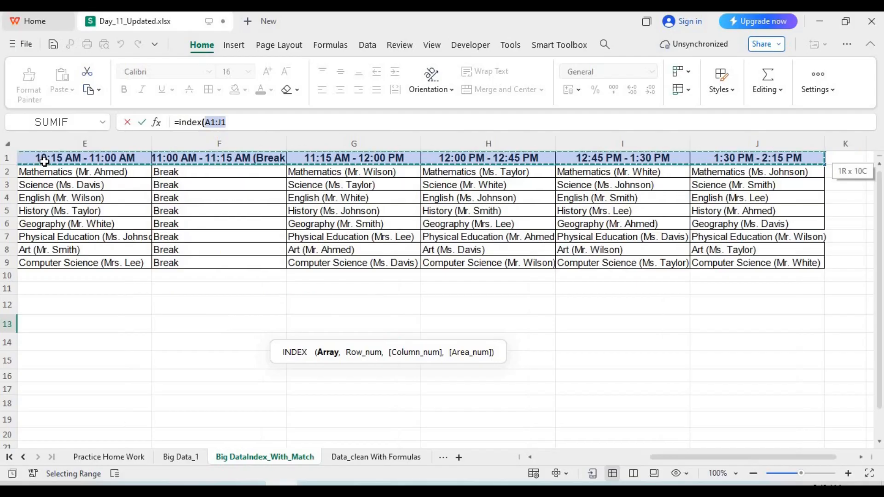
{"action": "key", "text": "ctrl+shift+Down"}
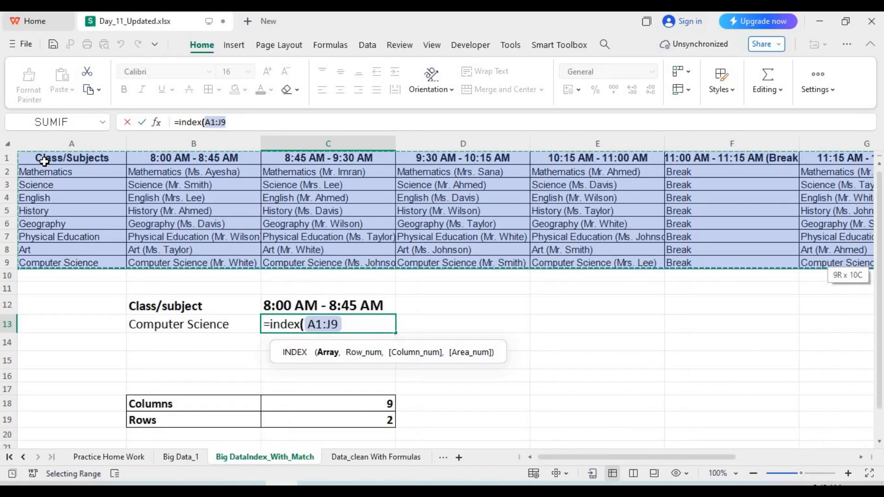
{"action": "type", "text": ","}
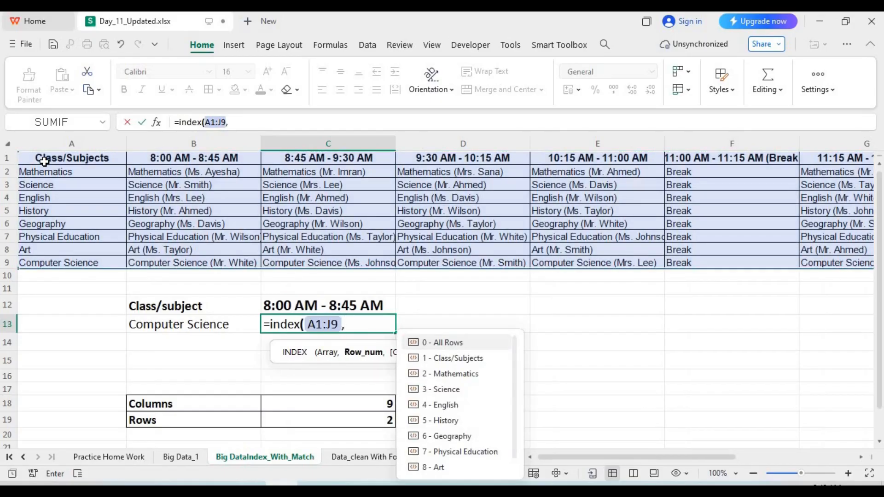
{"action": "left_click", "coordinate": [352, 422]}
{"action": "type", "text": ","}
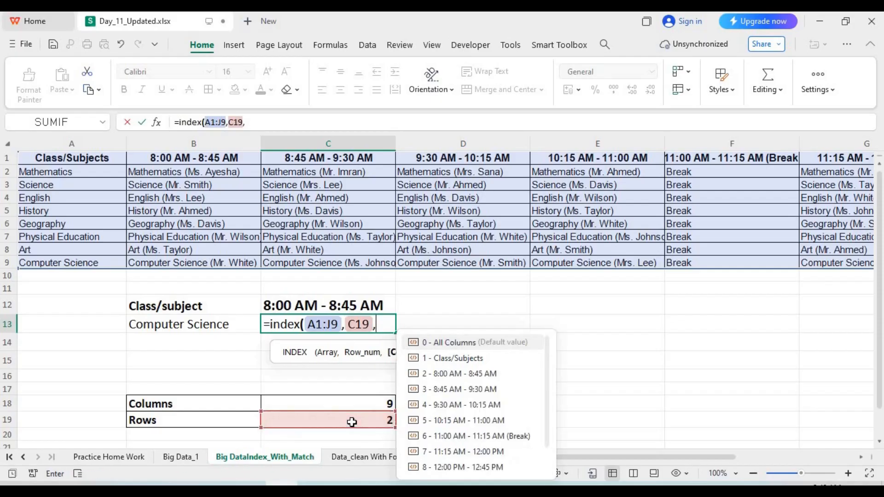
{"action": "left_click", "coordinate": [362, 403]}
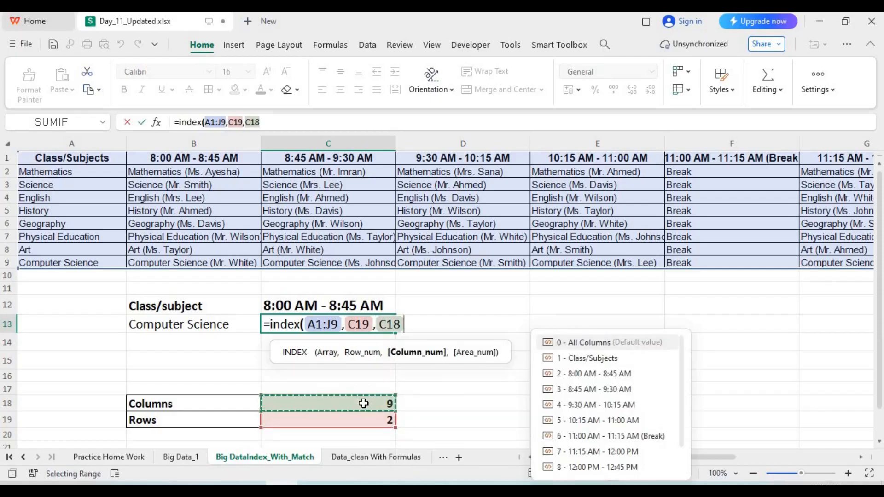
{"action": "type", "text": ","}
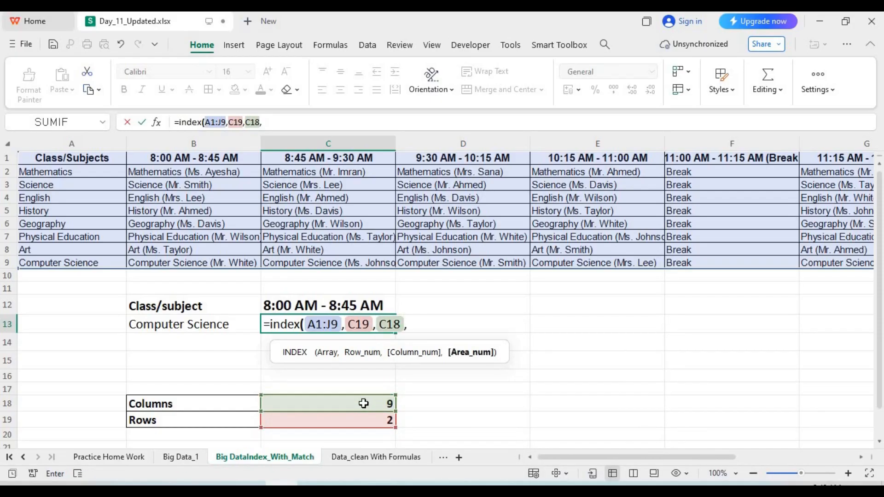
{"action": "key", "text": "BackSpace"}
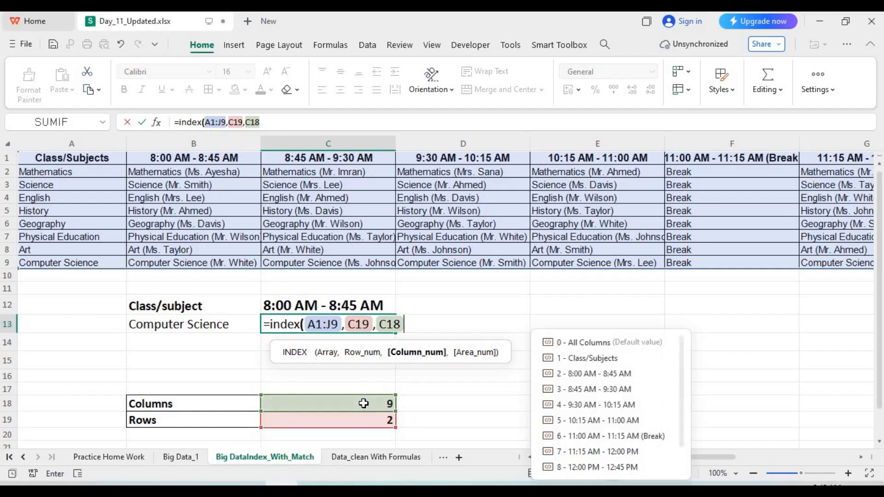
{"action": "type", "text": ")"}
{"action": "key", "text": "Return"}
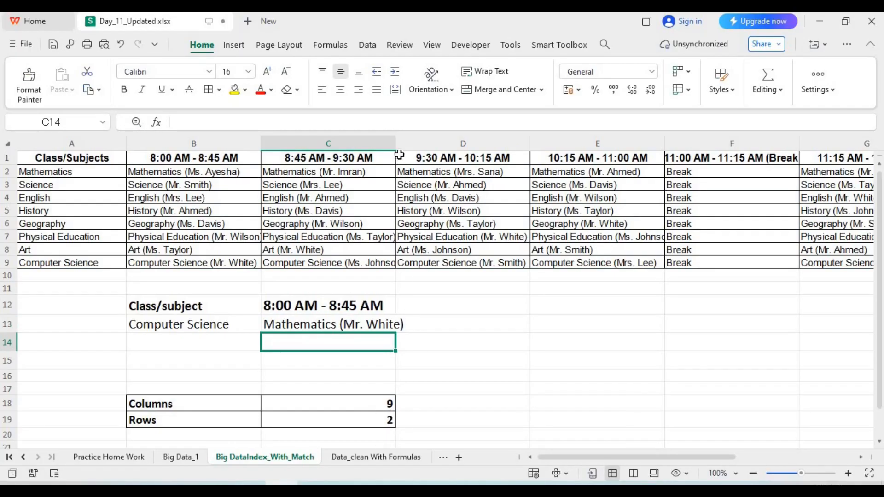
{"action": "left_click_drag", "start_coordinate": [394, 141], "coordinate": [404, 141]}
Test the INDEX lookup by choosing 9:30 AM - 10:15 AM and 12:00 PM - 12:45 PM in C12, checking the formula in C13
{"action": "left_click", "coordinate": [366, 300]}
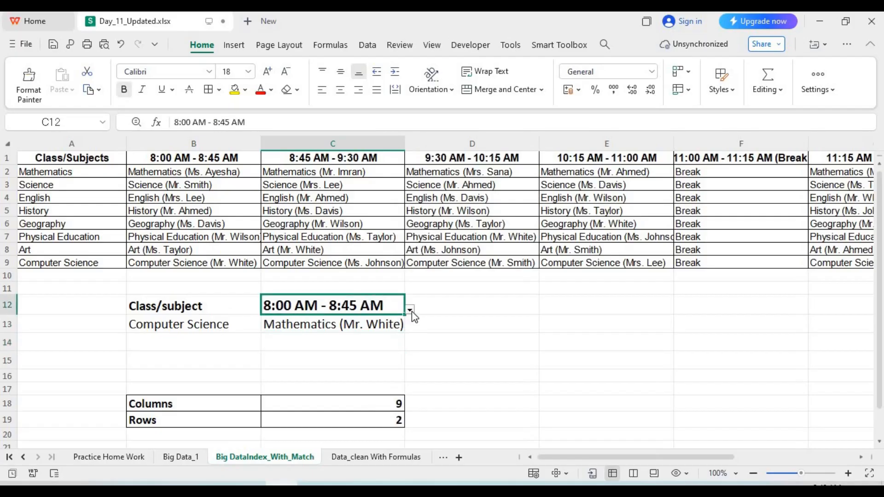
{"action": "left_click", "coordinate": [410, 309]}
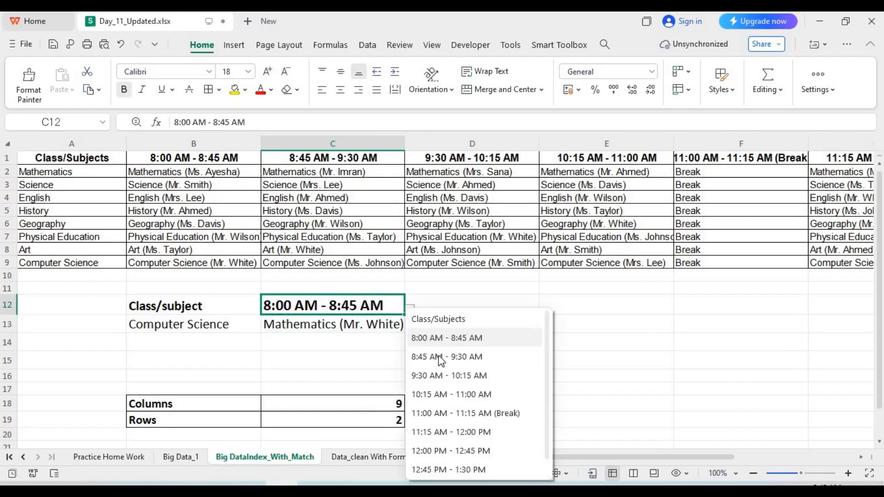
{"action": "left_click", "coordinate": [458, 376]}
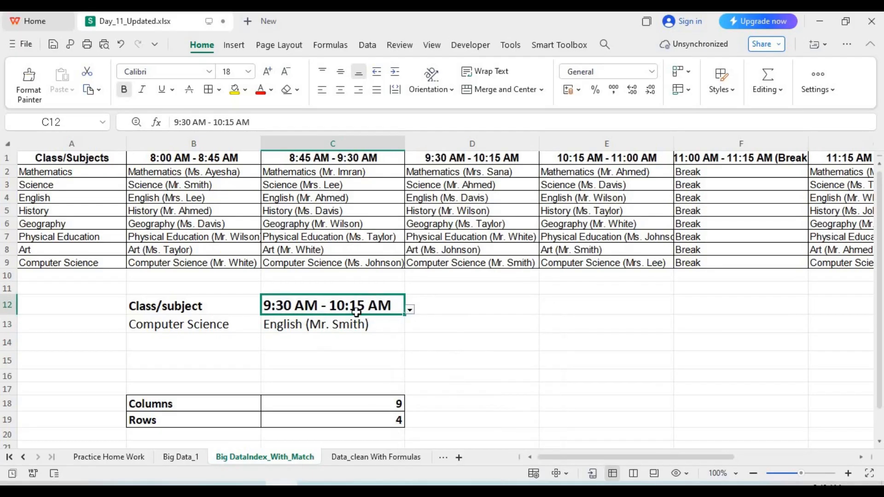
{"action": "left_click", "coordinate": [364, 326]}
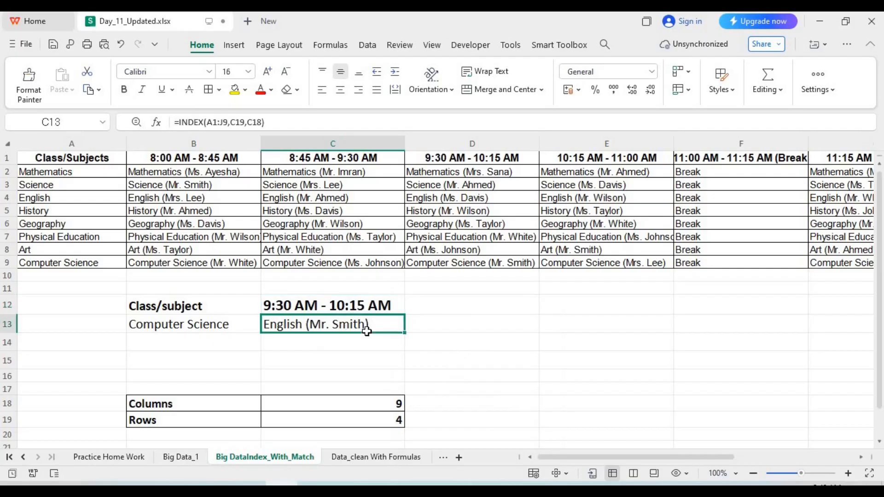
{"action": "left_click", "coordinate": [402, 306]}
{"action": "left_click", "coordinate": [411, 308]}
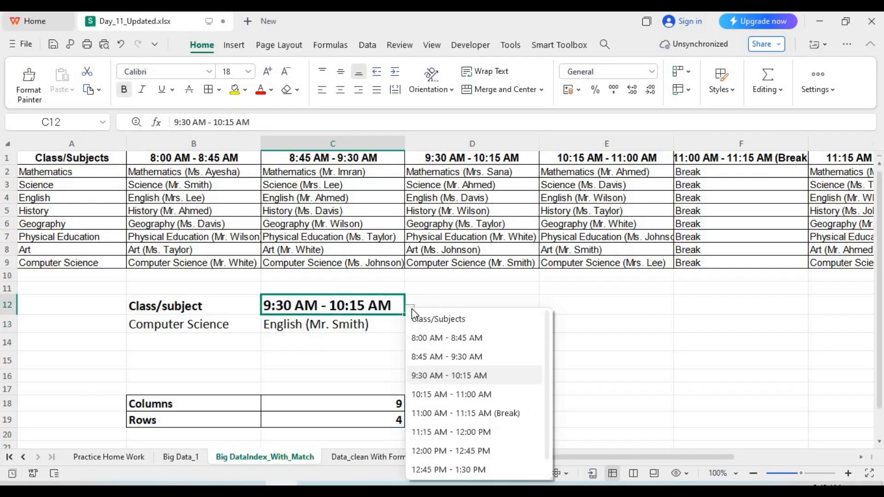
{"action": "left_click", "coordinate": [455, 451]}
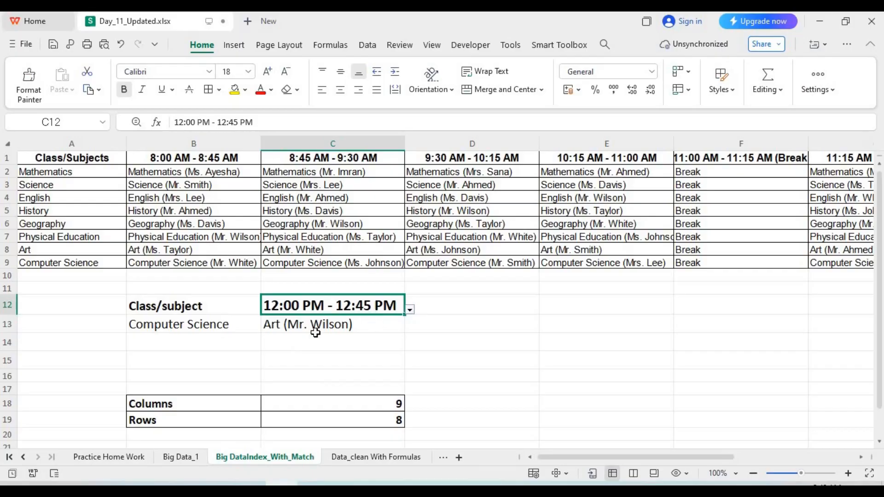
{"action": "left_click", "coordinate": [359, 324]}
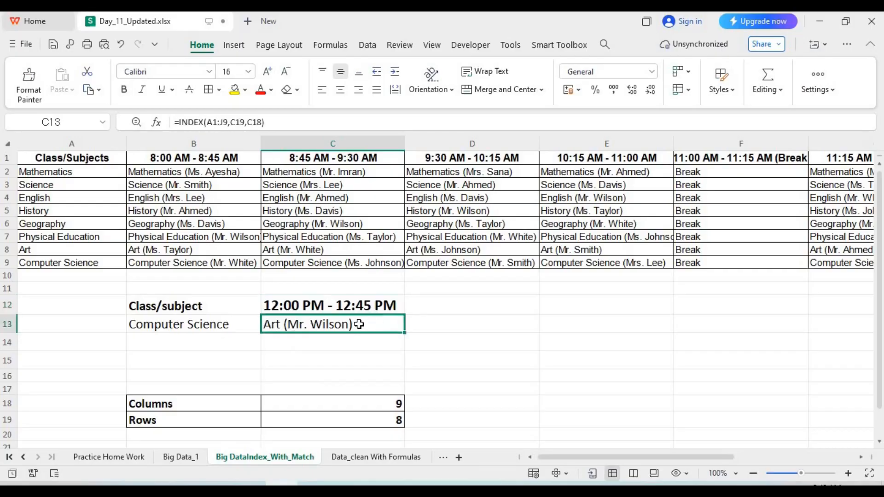
Apply cell borders to the lookup block B12:C13
{"action": "left_click", "coordinate": [233, 325]}
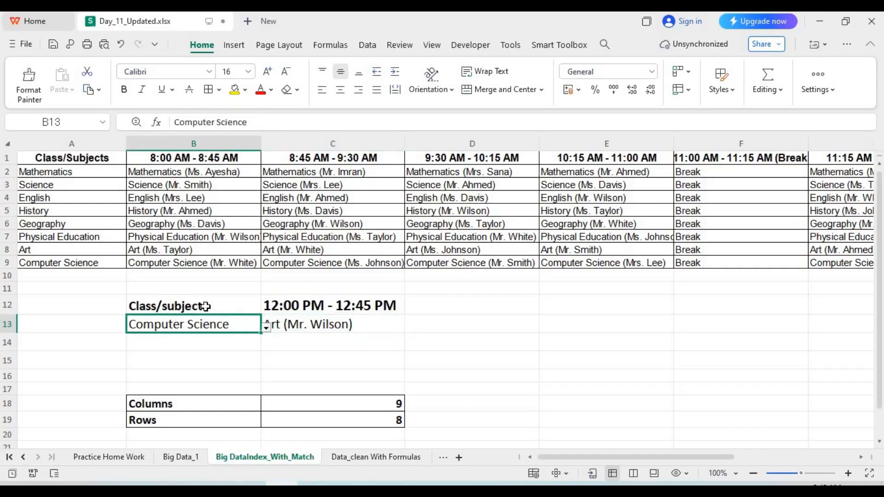
{"action": "left_click_drag", "start_coordinate": [203, 306], "coordinate": [369, 325]}
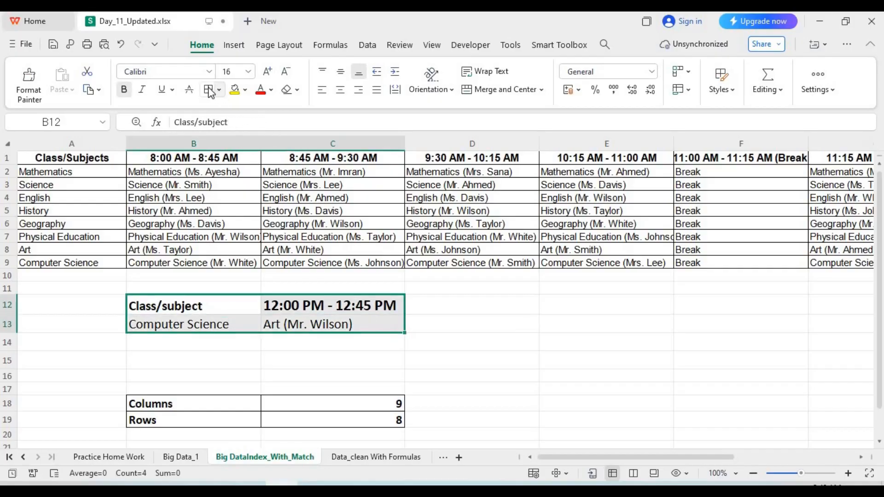
{"action": "left_click", "coordinate": [228, 357]}
Test the lookup by choosing English, Physical Education and Mathematics as the subject in B13, and check the formula in C13
{"action": "left_click", "coordinate": [227, 326]}
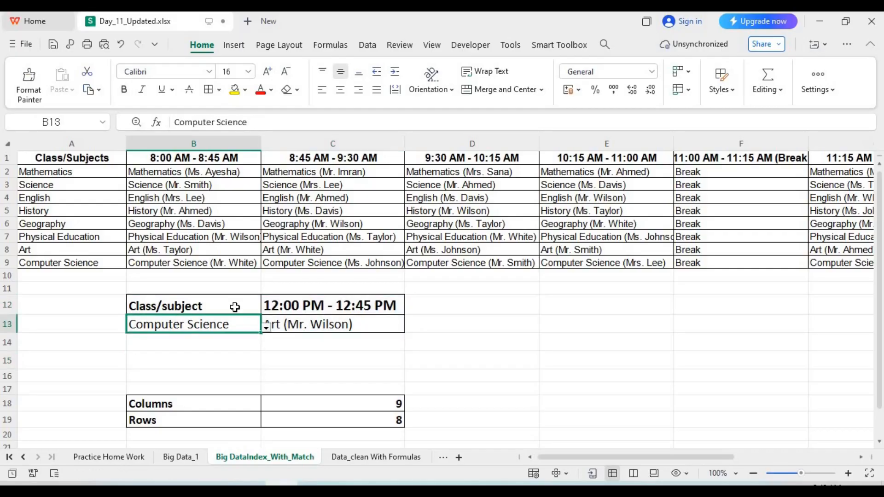
{"action": "left_click", "coordinate": [267, 328]}
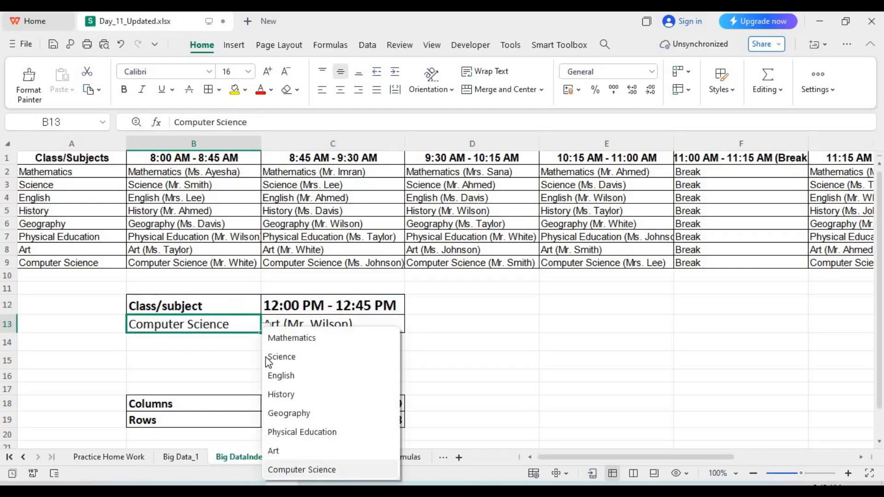
{"action": "left_click", "coordinate": [296, 376]}
{"action": "left_click", "coordinate": [267, 327]}
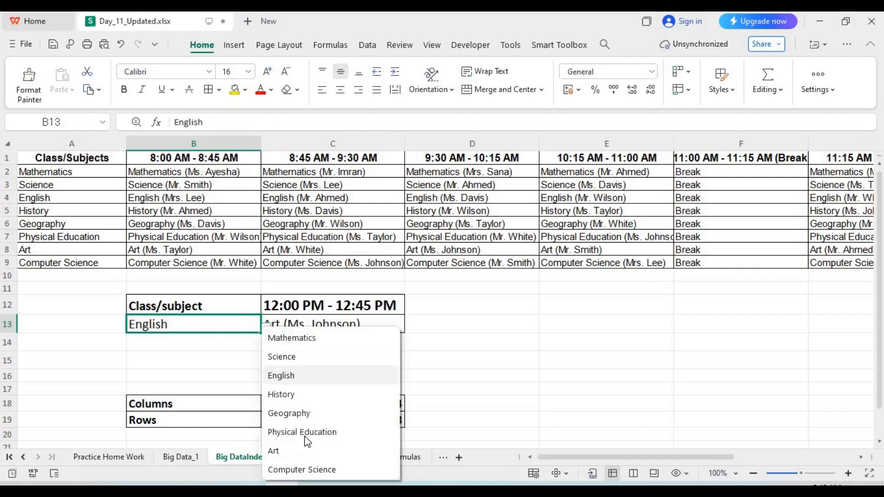
{"action": "left_click", "coordinate": [302, 431]}
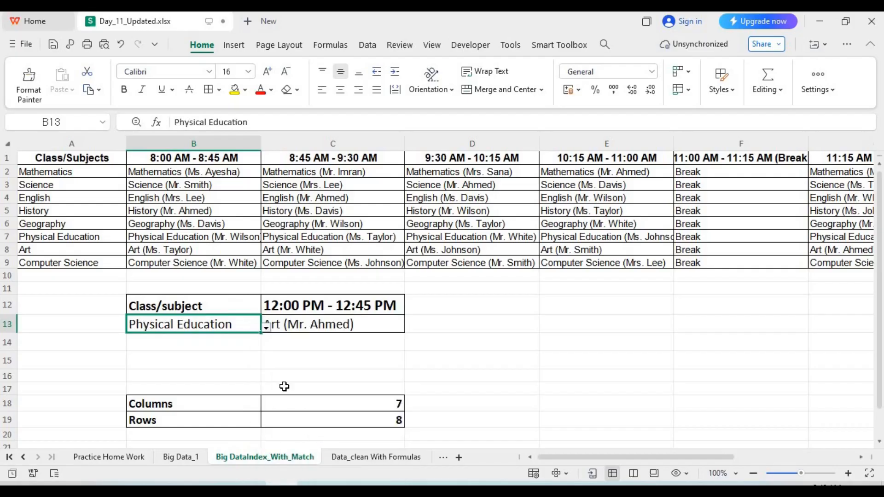
{"action": "left_click", "coordinate": [268, 329]}
{"action": "left_click", "coordinate": [317, 340]}
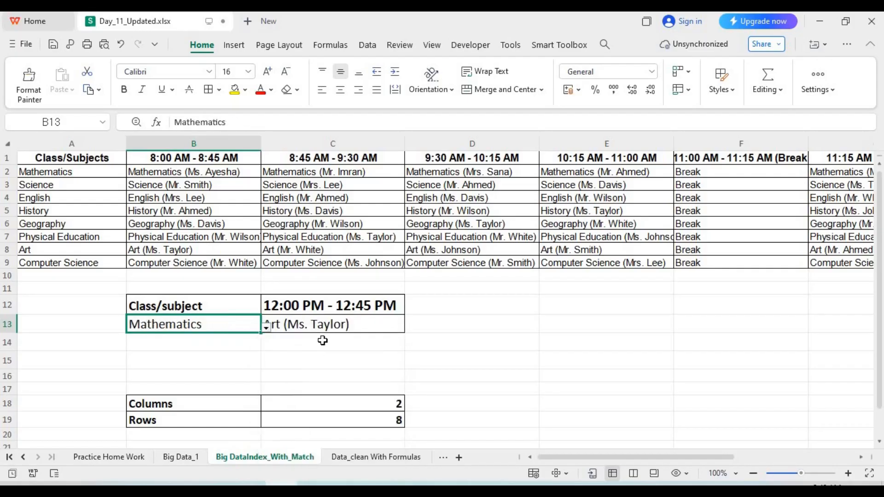
{"action": "left_click", "coordinate": [363, 332]}
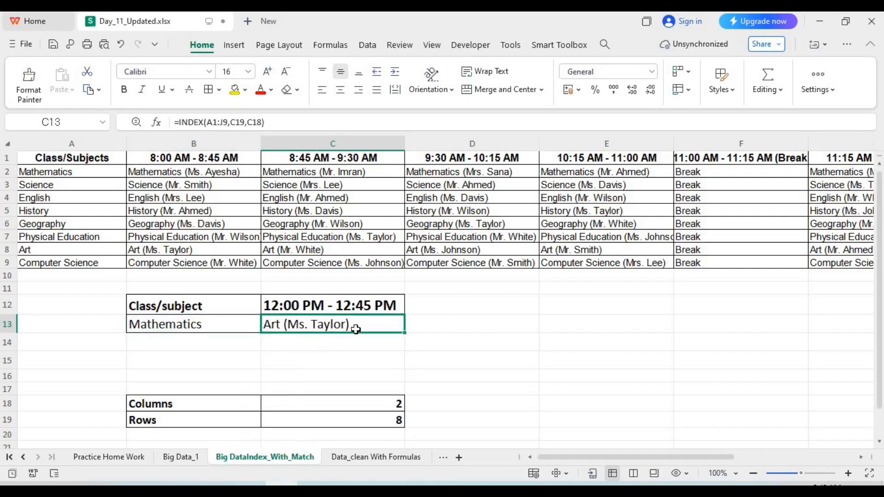
Set the subject in B13 to History and the time slot in C12 to 8:00 AM - 8:45 AM
{"action": "left_click", "coordinate": [240, 325]}
{"action": "left_click", "coordinate": [266, 328]}
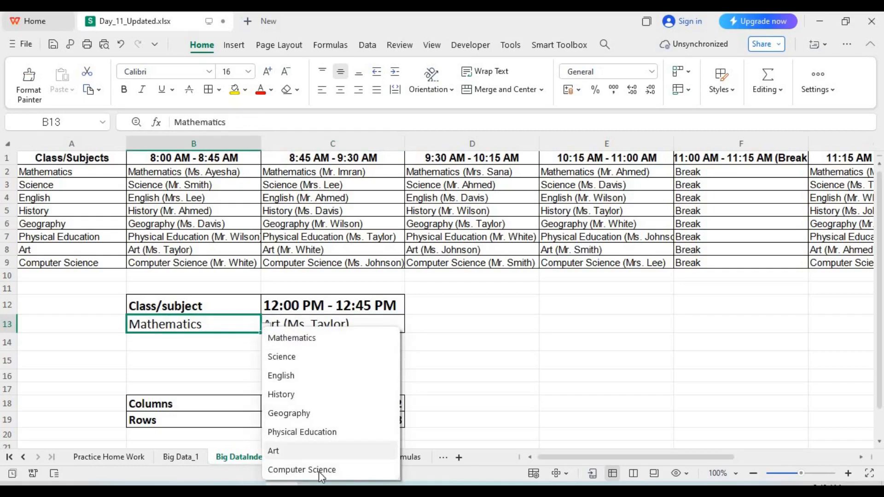
{"action": "left_click", "coordinate": [312, 395]}
{"action": "left_click", "coordinate": [389, 300]}
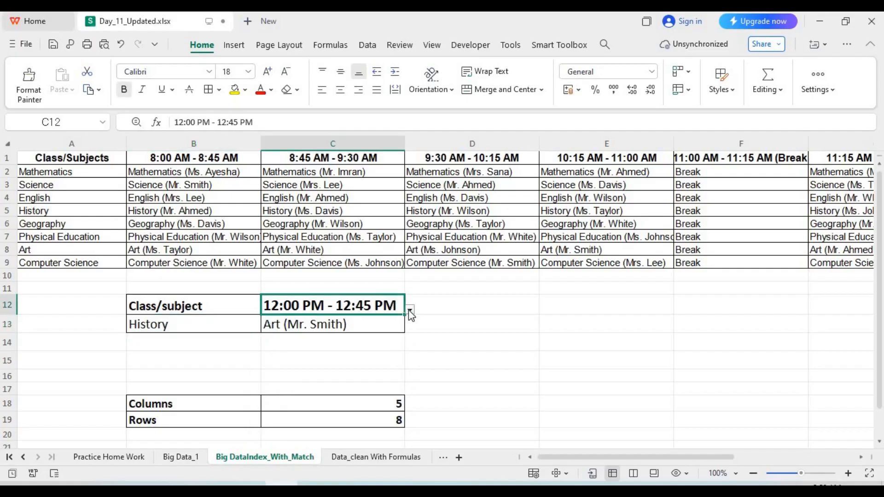
{"action": "left_click", "coordinate": [411, 312]}
{"action": "left_click", "coordinate": [431, 339]}
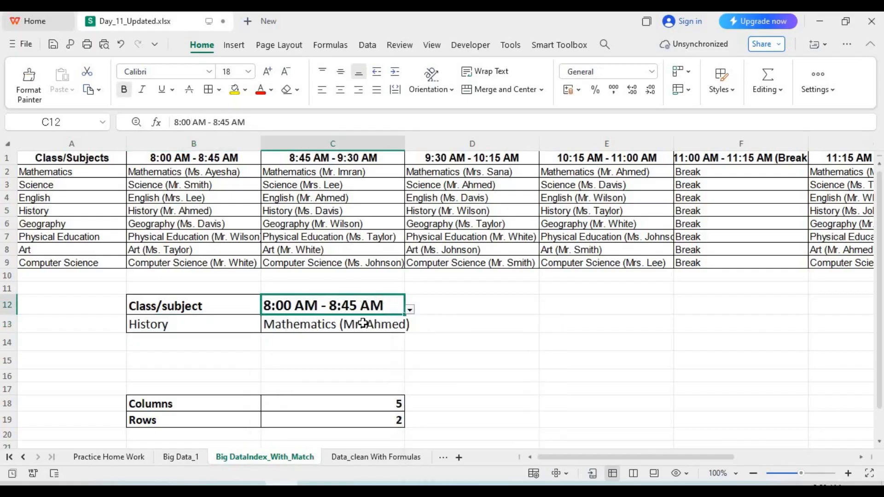
Test the timetable lookup by choosing 10:15 AM - 11:00 AM and then 11:15 AM - 12:00 PM as the time slot in C12
{"action": "left_click", "coordinate": [410, 311]}
{"action": "left_click", "coordinate": [442, 395]}
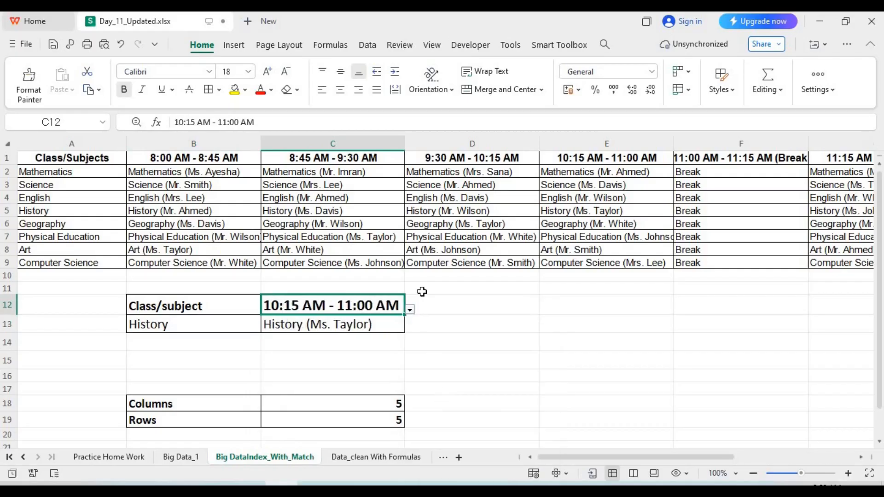
{"action": "left_click", "coordinate": [410, 311]}
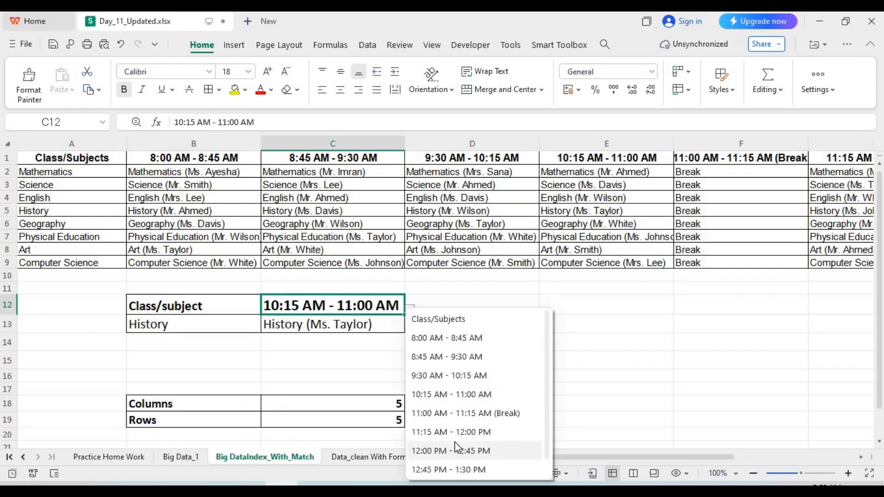
{"action": "left_click", "coordinate": [456, 436]}
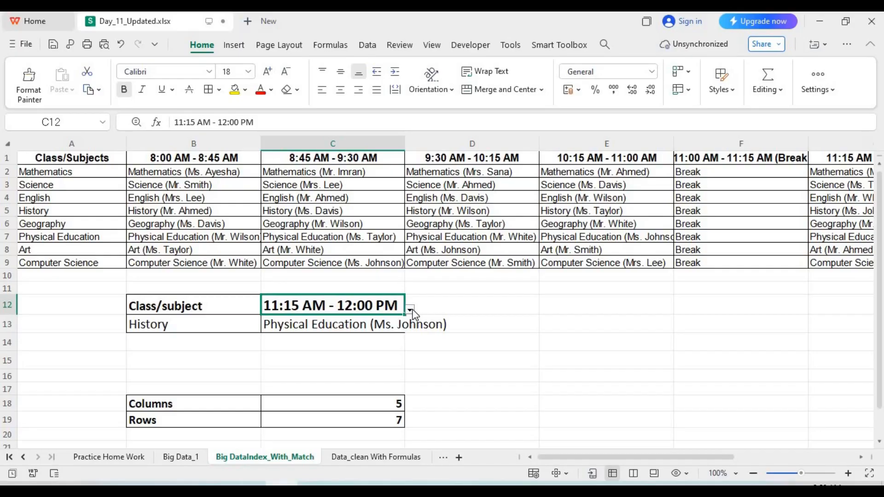
Examine the Course Code, Paper Id and Course columns of the course table on the Data_clean With Formulas sheet, including its merged section rows
{"action": "left_click", "coordinate": [371, 459]}
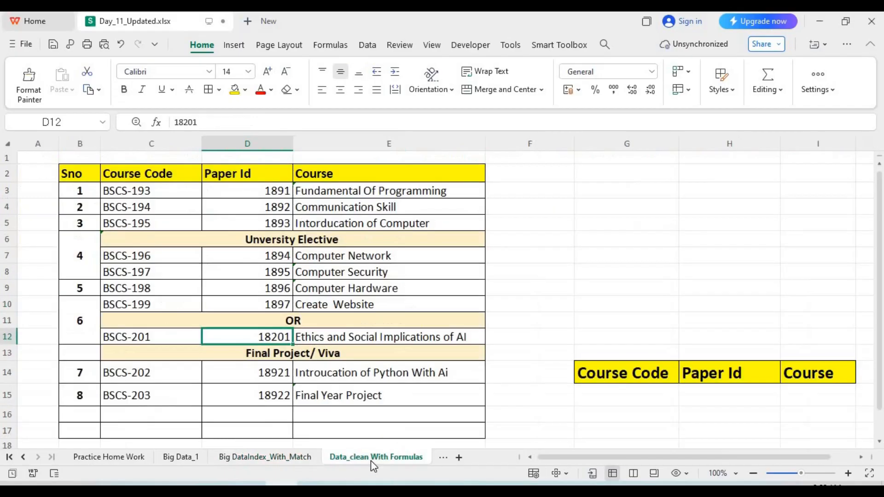
{"action": "left_click", "coordinate": [535, 399]}
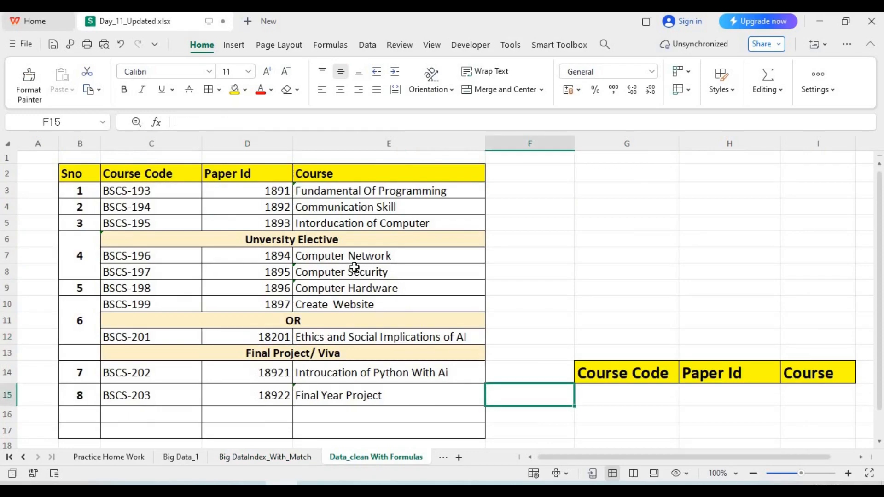
{"action": "left_click", "coordinate": [154, 193]}
{"action": "left_click_drag", "start_coordinate": [154, 228], "coordinate": [159, 411]}
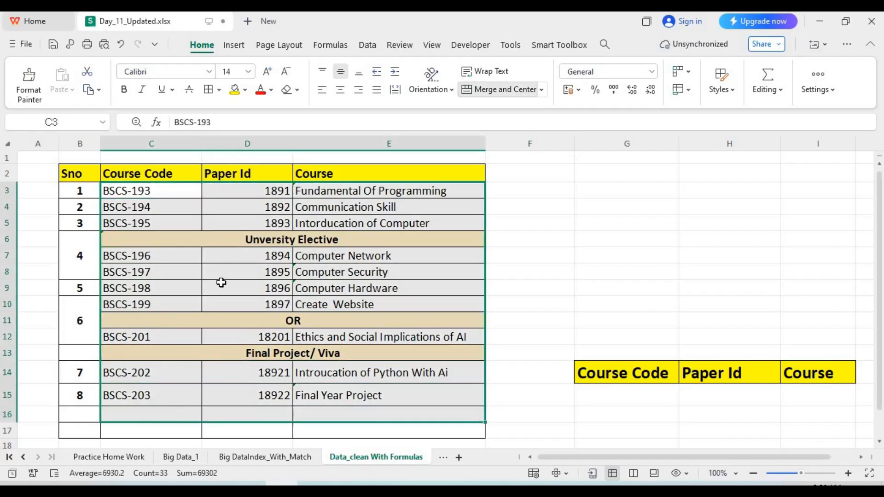
{"action": "left_click", "coordinate": [258, 191]}
{"action": "left_click", "coordinate": [262, 301], "text": "shift"}
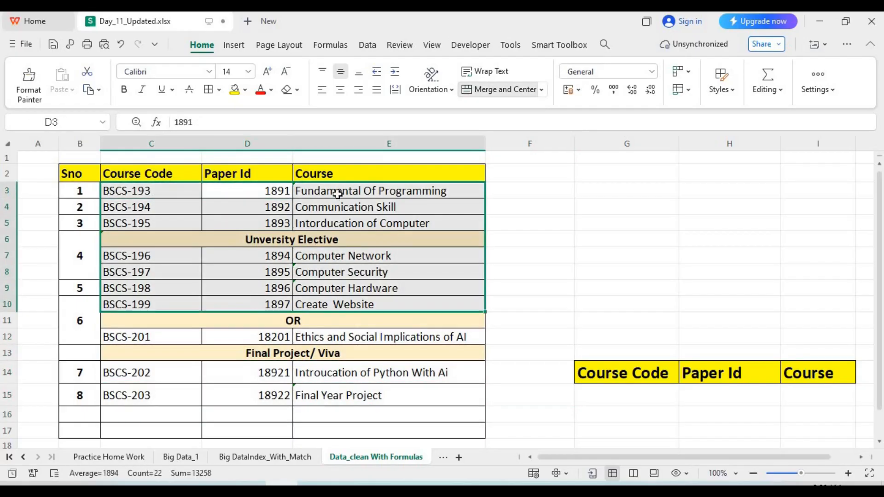
{"action": "left_click_drag", "start_coordinate": [355, 191], "coordinate": [364, 309]}
{"action": "left_click", "coordinate": [351, 421]}
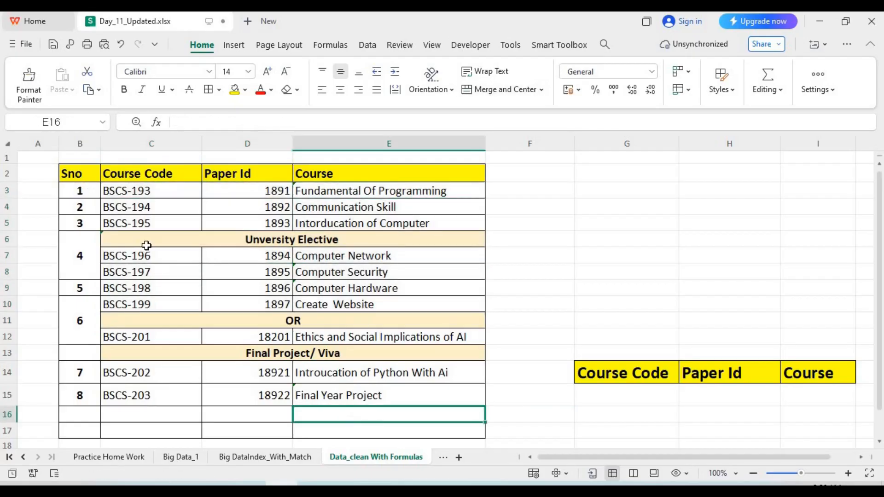
{"action": "left_click_drag", "start_coordinate": [166, 191], "coordinate": [166, 275]}
{"action": "left_click", "coordinate": [275, 187]}
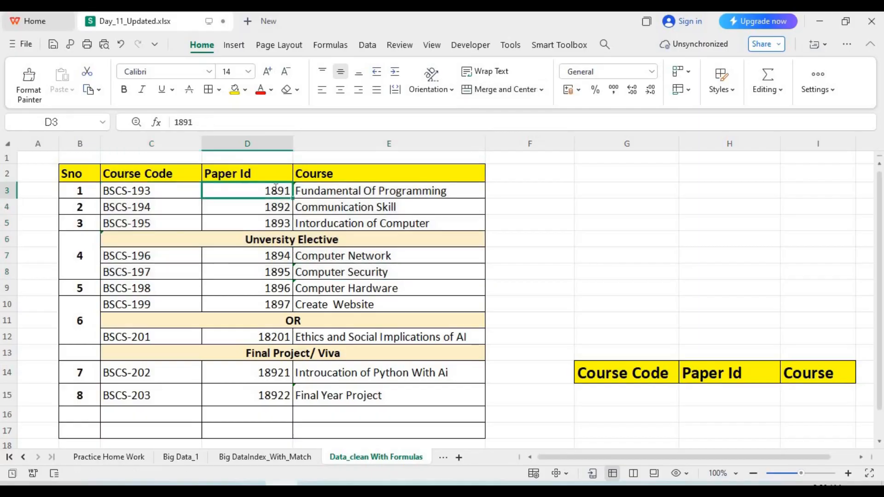
{"action": "double_click", "coordinate": [274, 186]}
{"action": "left_click", "coordinate": [265, 251]}
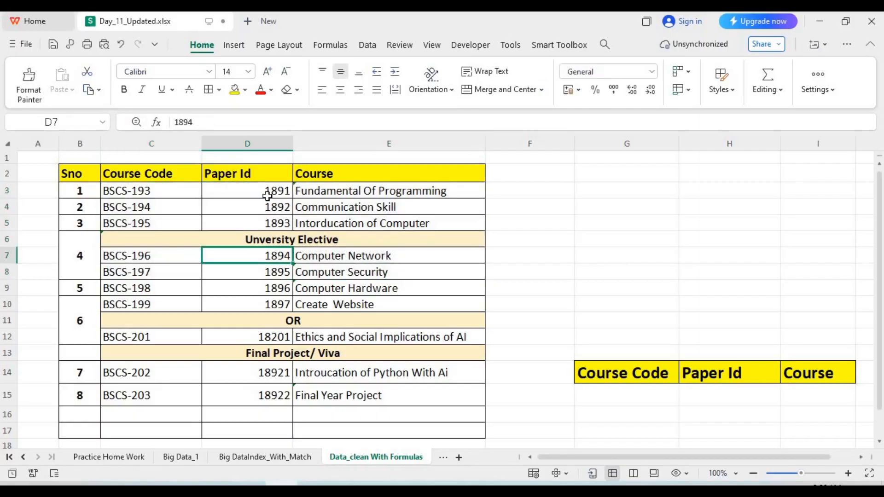
{"action": "left_click_drag", "start_coordinate": [269, 193], "coordinate": [271, 261]}
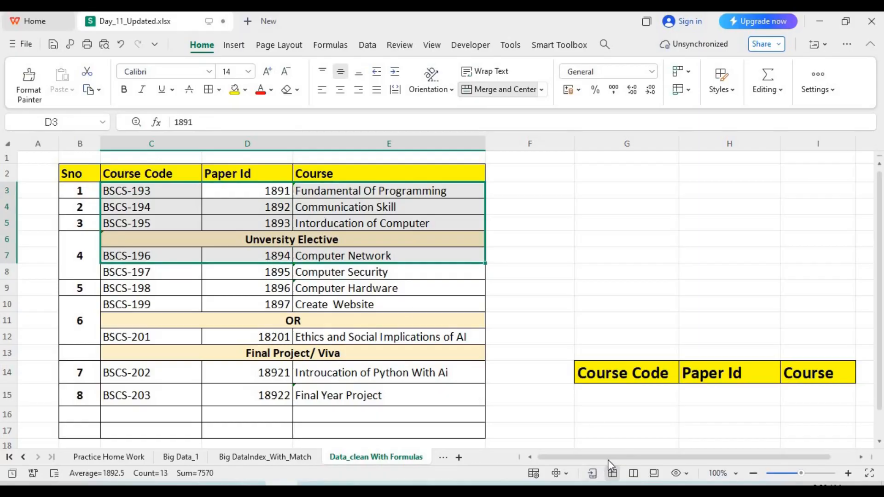
Enter =INDEX(B2:E17,2,3) in G15 under the Course Code heading
{"action": "left_click_drag", "start_coordinate": [609, 458], "coordinate": [622, 458]}
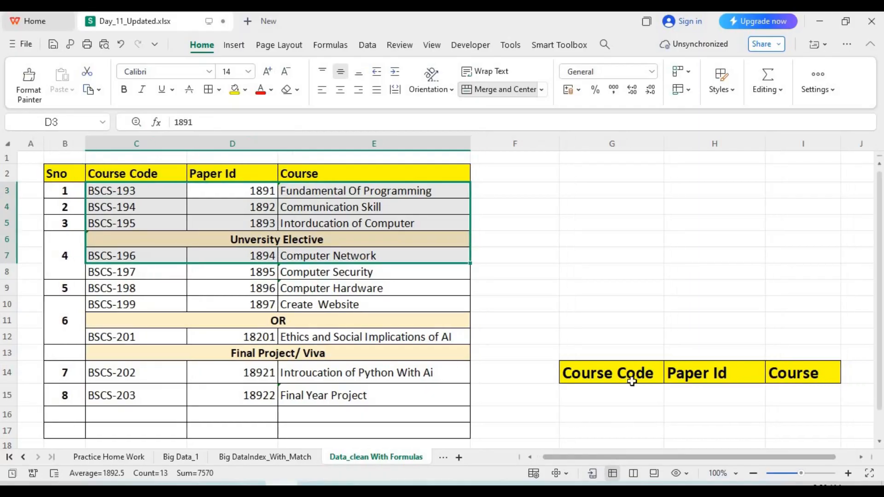
{"action": "left_click", "coordinate": [605, 397]}
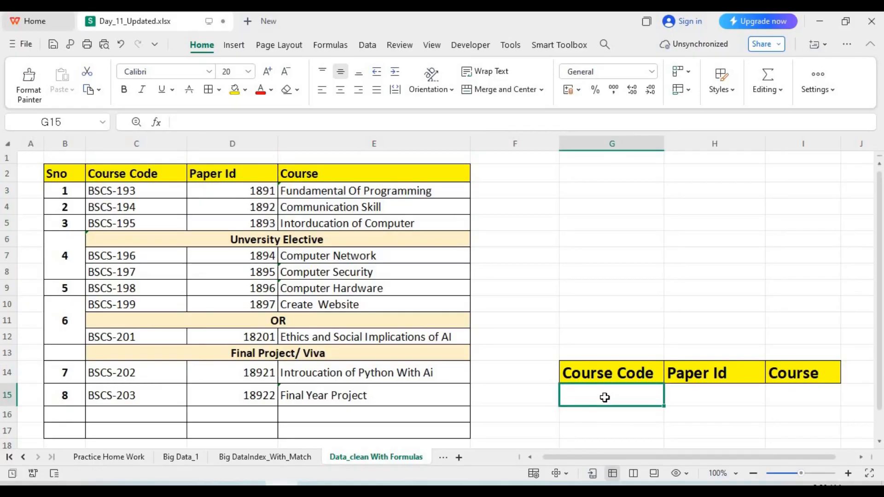
{"action": "type", "text": "="}
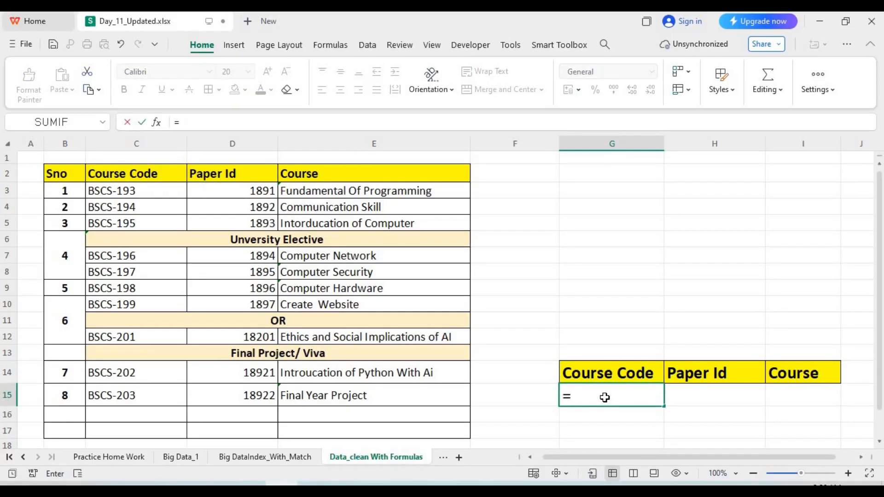
{"action": "type", "text": "index"}
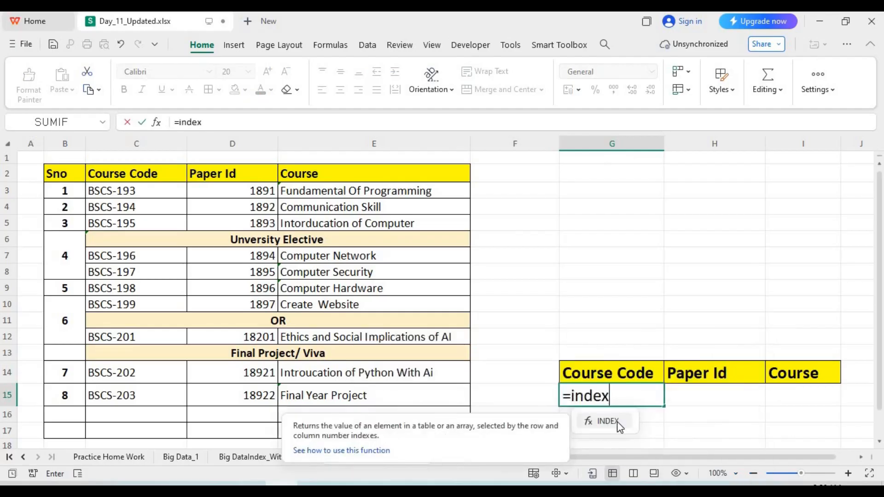
{"action": "left_click", "coordinate": [618, 428]}
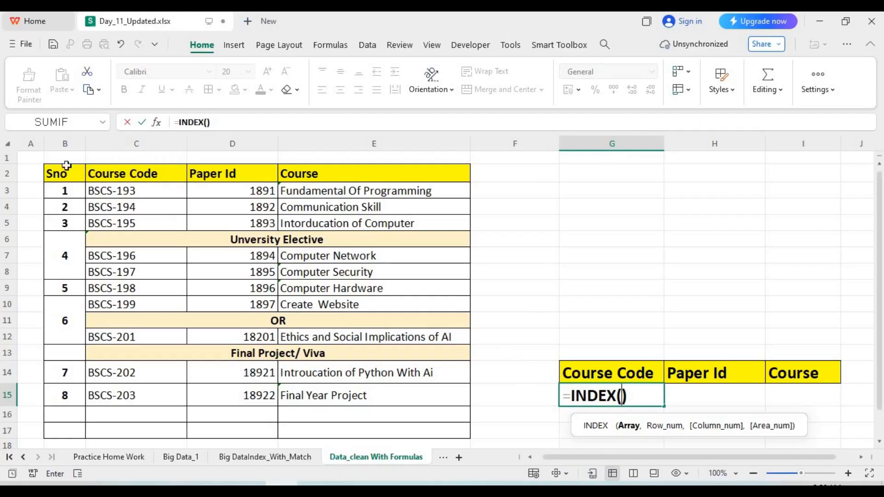
{"action": "mouse_move", "coordinate": [63, 174]}
{"action": "left_mouse_down"}
{"action": "mouse_move", "coordinate": [286, 306]}
{"action": "mouse_move", "coordinate": [454, 372]}
{"action": "mouse_move", "coordinate": [452, 442]}
{"action": "mouse_move", "coordinate": [452, 434]}
{"action": "left_mouse_up"}
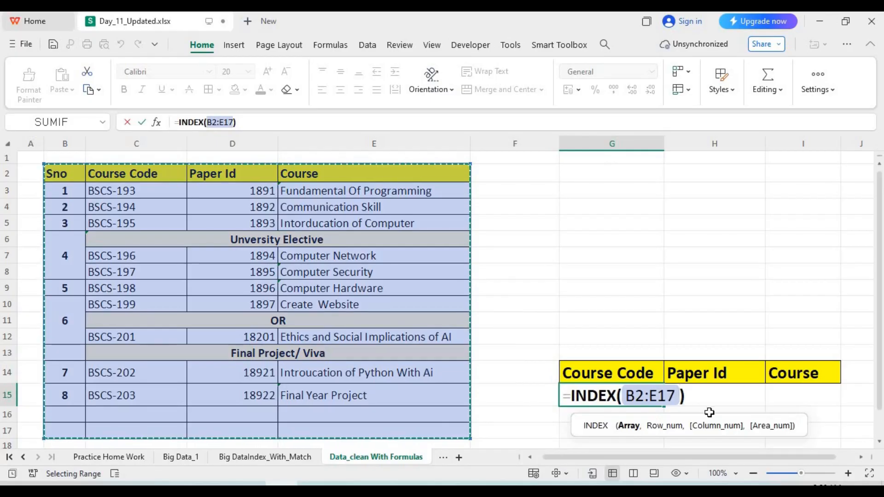
{"action": "type", "text": ","}
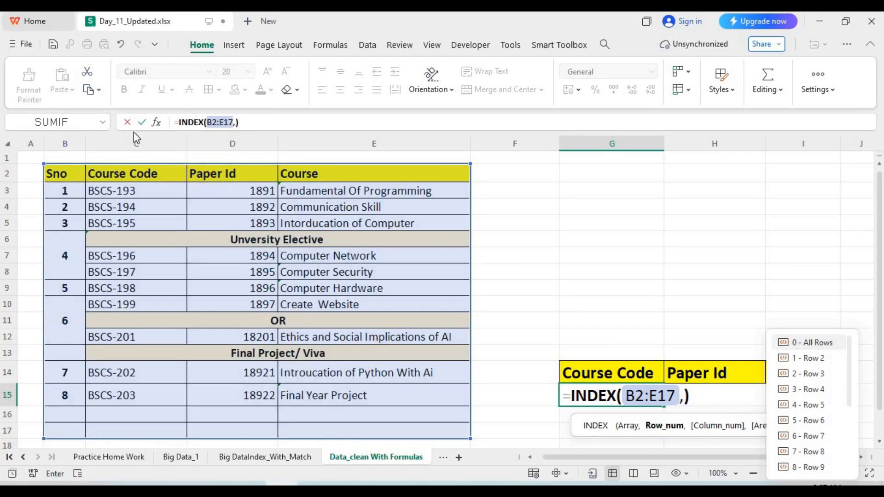
{"action": "type", "text": "2"}
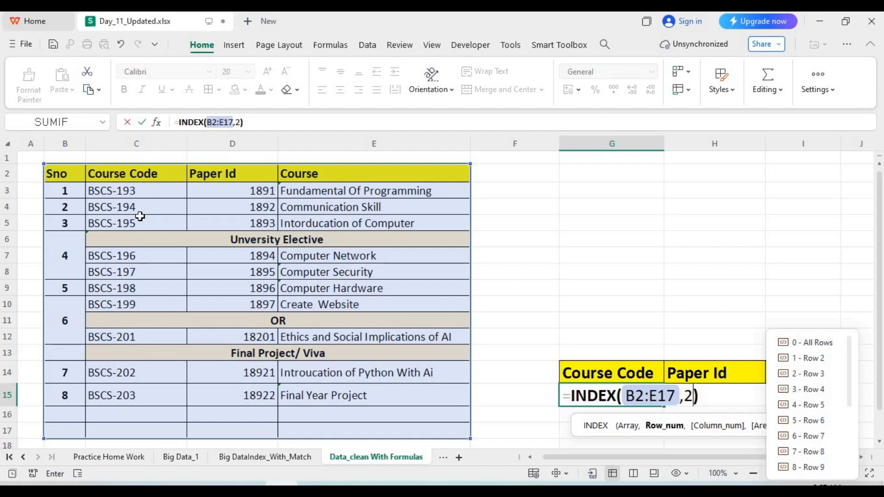
{"action": "type", "text": ","}
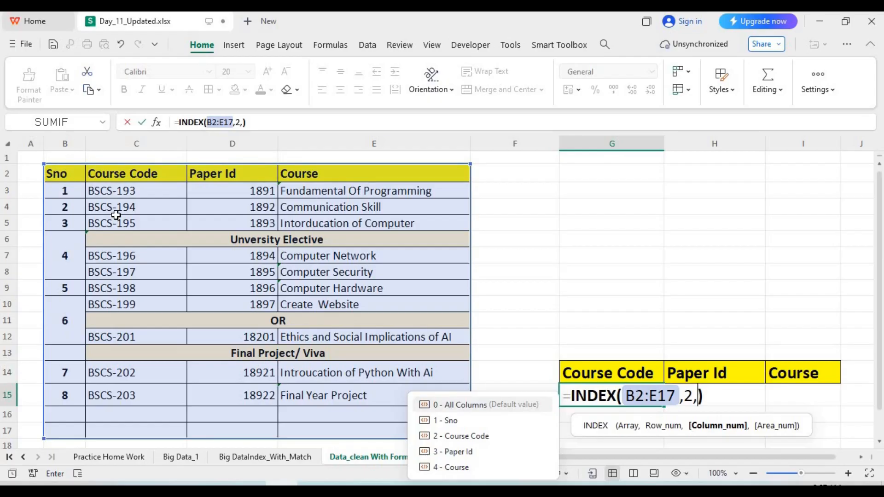
{"action": "type", "text": "3"}
{"action": "key", "text": "Return"}
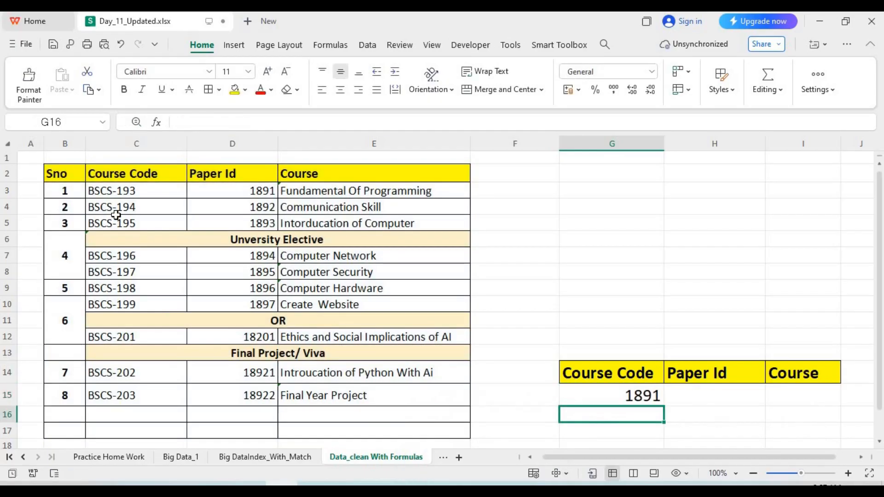
Change the column number in the G15 INDEX formula to 2 and check the formula
{"action": "left_click", "coordinate": [644, 393]}
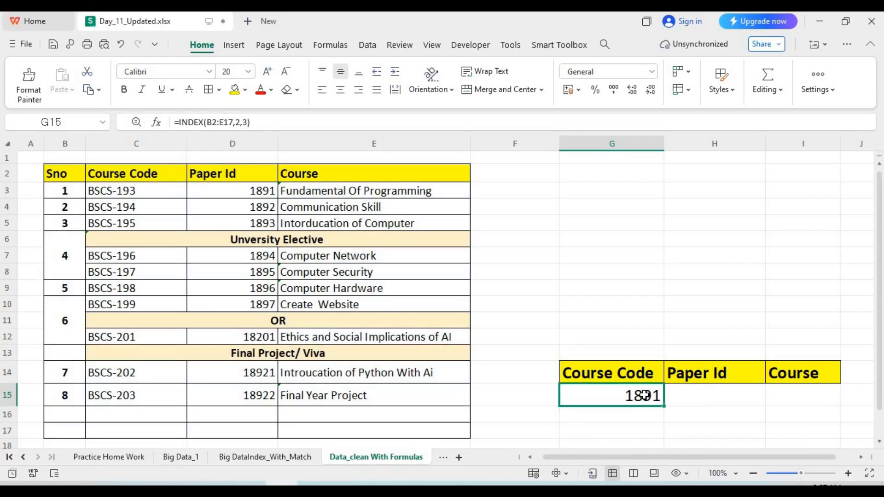
{"action": "double_click", "coordinate": [702, 398]}
{"action": "left_click", "coordinate": [705, 399]}
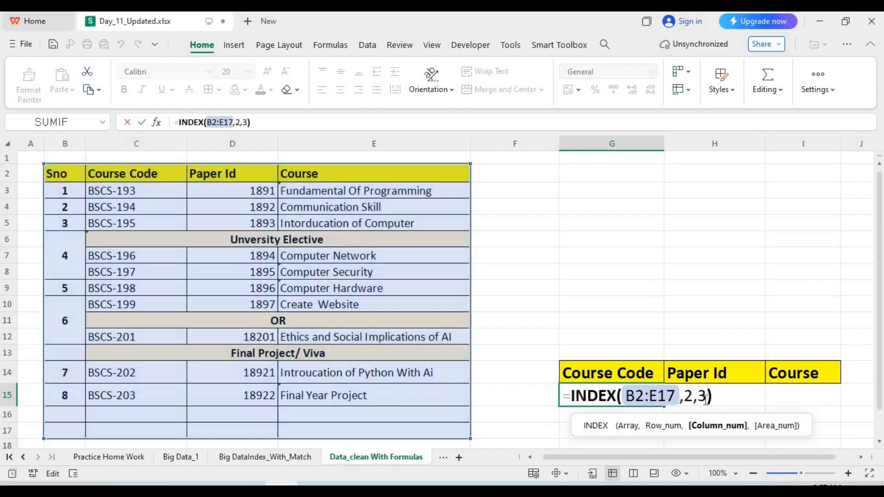
{"action": "key", "text": "BackSpace"}
{"action": "type", "text": "2"}
{"action": "key", "text": "Return"}
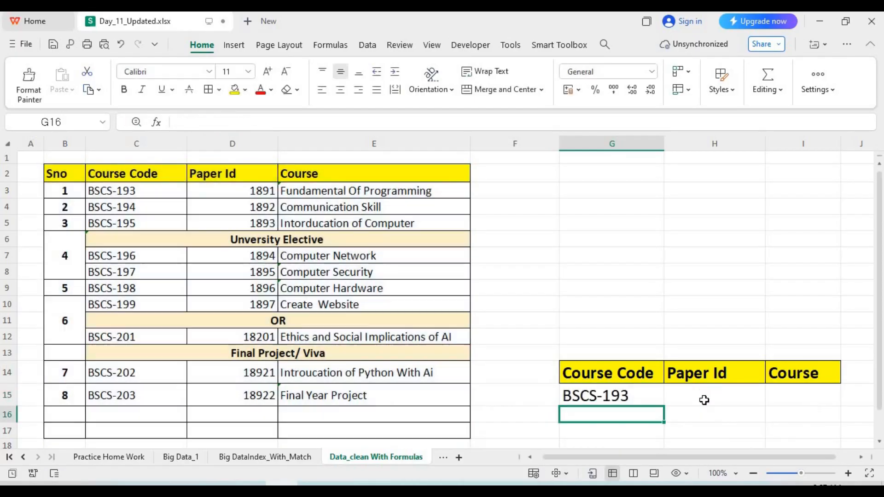
{"action": "left_click", "coordinate": [628, 398]}
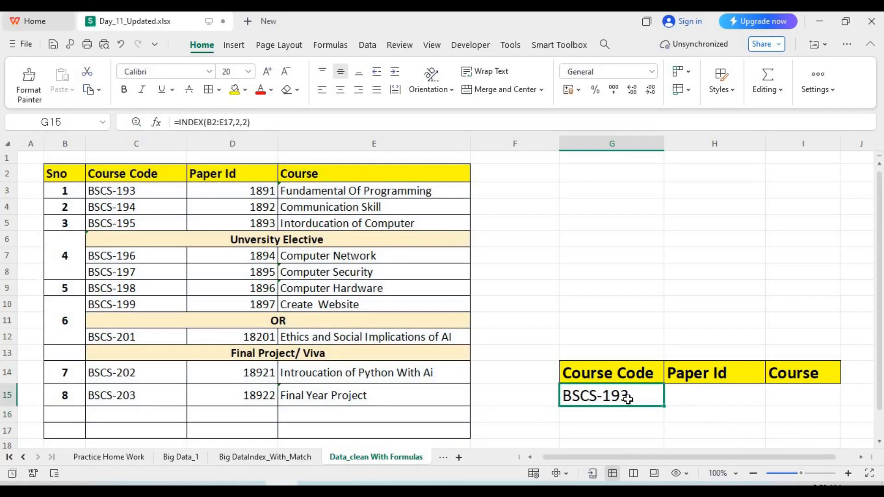
Start a VLOOKUP formula in H15 under Paper Id with G15 as the lookup value and B2:E17 as the table array
{"action": "left_click", "coordinate": [699, 397]}
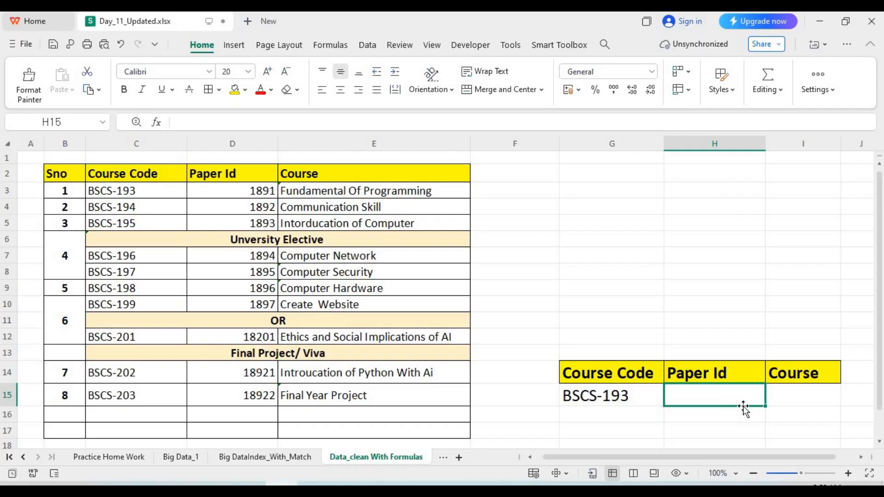
{"action": "type", "text": "="}
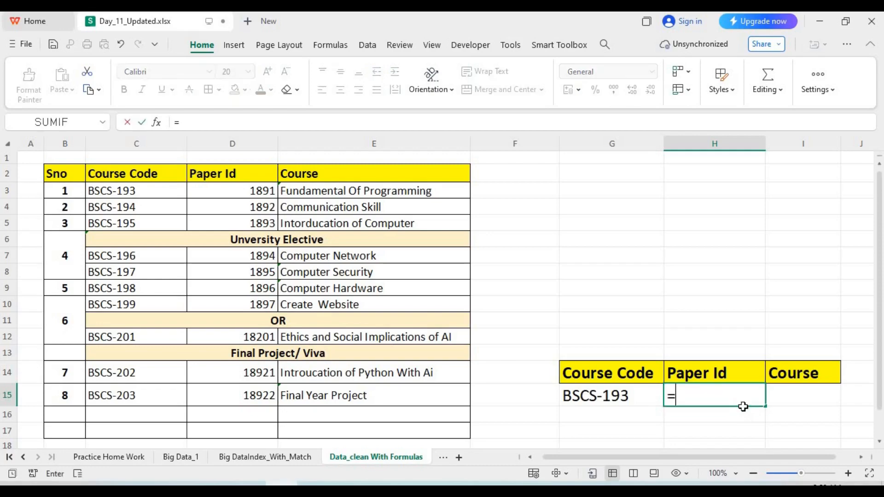
{"action": "type", "text": "vlooky"}
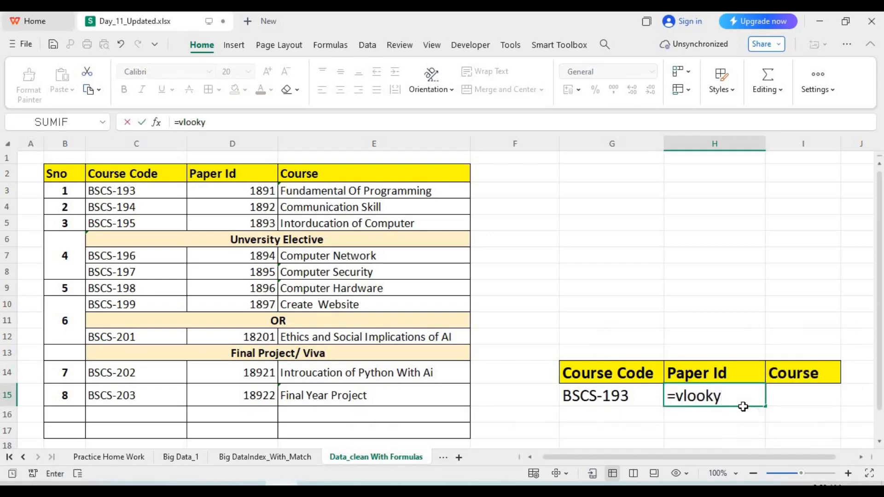
{"action": "key", "text": "BackSpace"}
{"action": "key", "text": "Tab"}
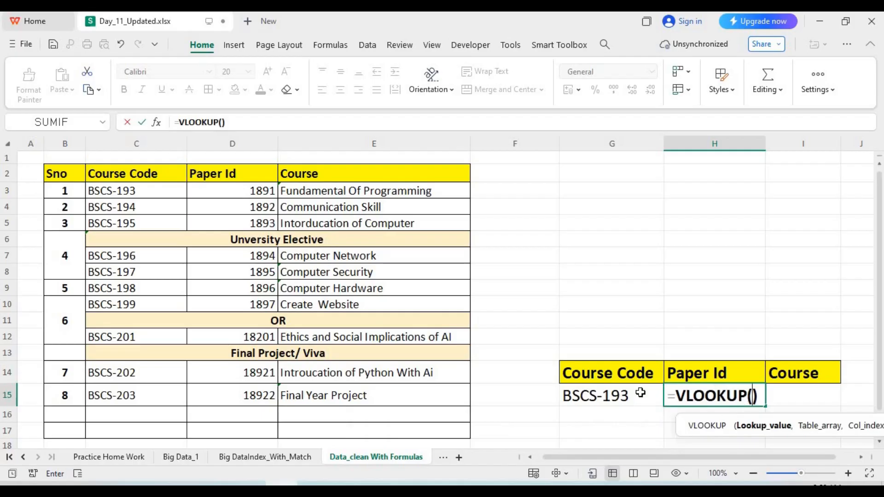
{"action": "left_click", "coordinate": [626, 397]}
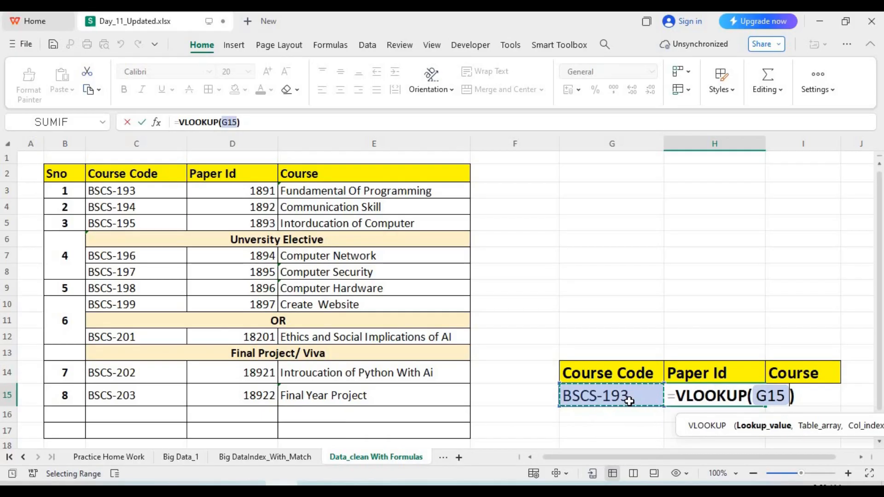
{"action": "type", "text": ","}
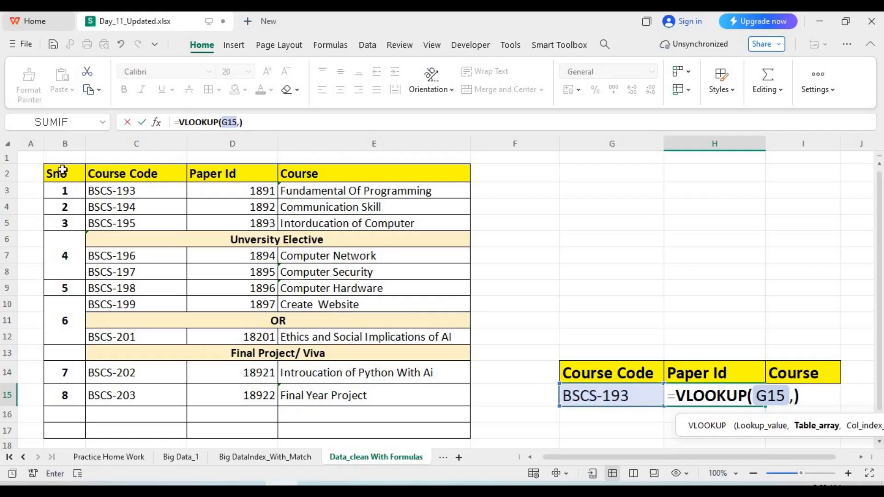
{"action": "left_click_drag", "start_coordinate": [64, 172], "coordinate": [428, 432]}
{"action": "type", "text": ","}
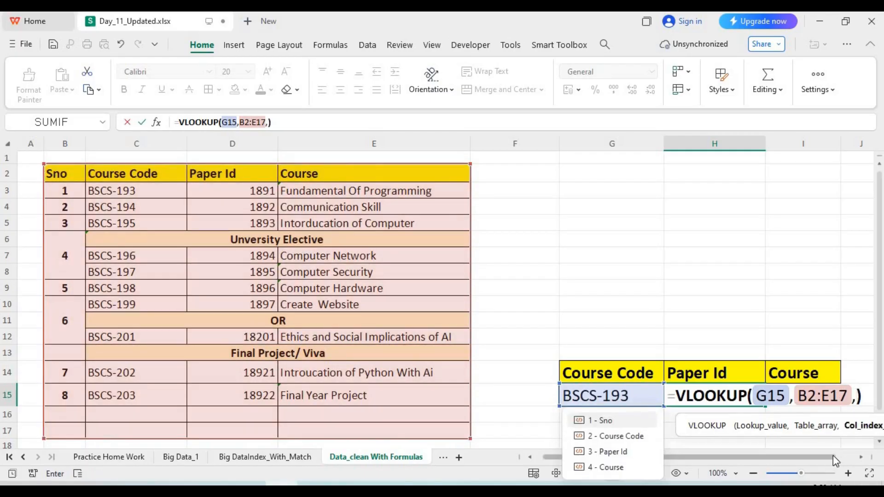
Complete the H15 VLOOKUP with column index 3 and match type 0
{"action": "left_click_drag", "start_coordinate": [833, 455], "coordinate": [844, 457]}
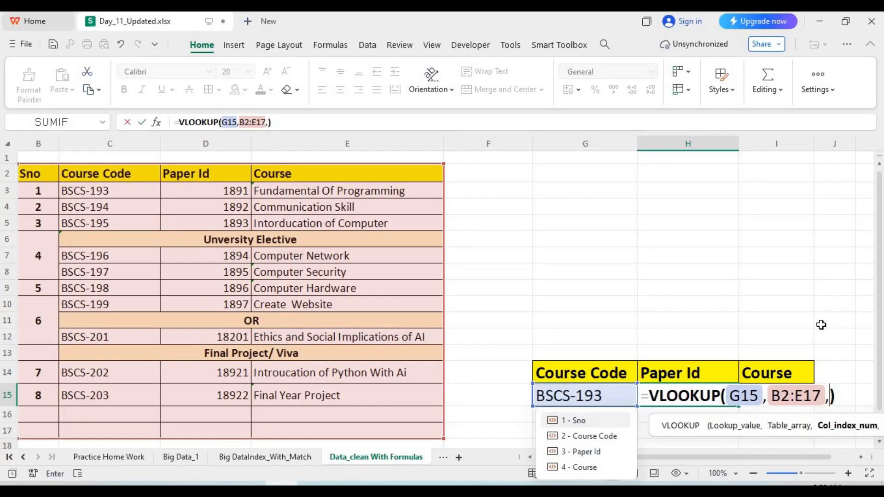
{"action": "type", "text": "2,"}
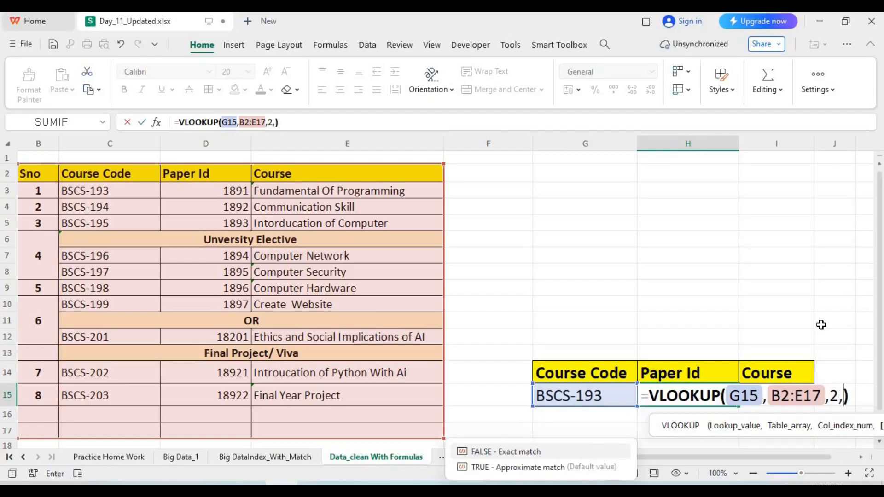
{"action": "key", "text": "BackSpace"}
{"action": "key", "text": "BackSpace"}
{"action": "type", "text": "3,0"}
{"action": "key", "text": "Return"}
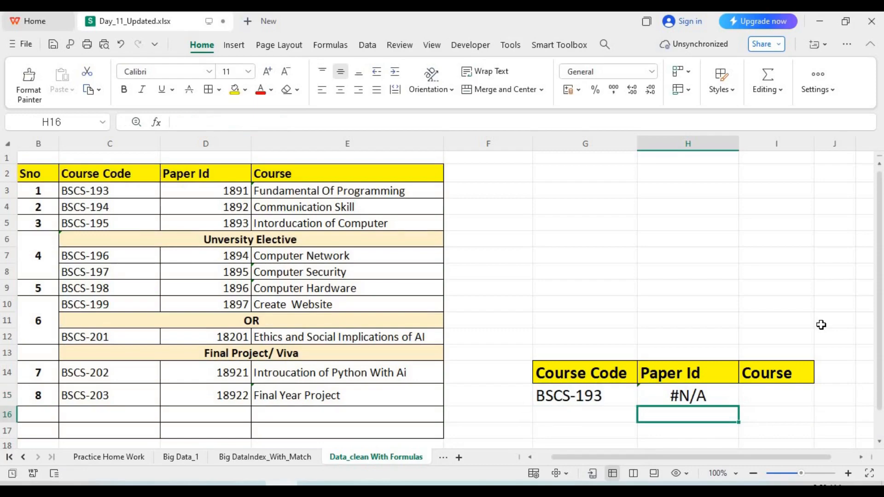
Clear the VLOOKUP formula from H15 under the Paper Id heading
{"action": "left_click", "coordinate": [702, 399]}
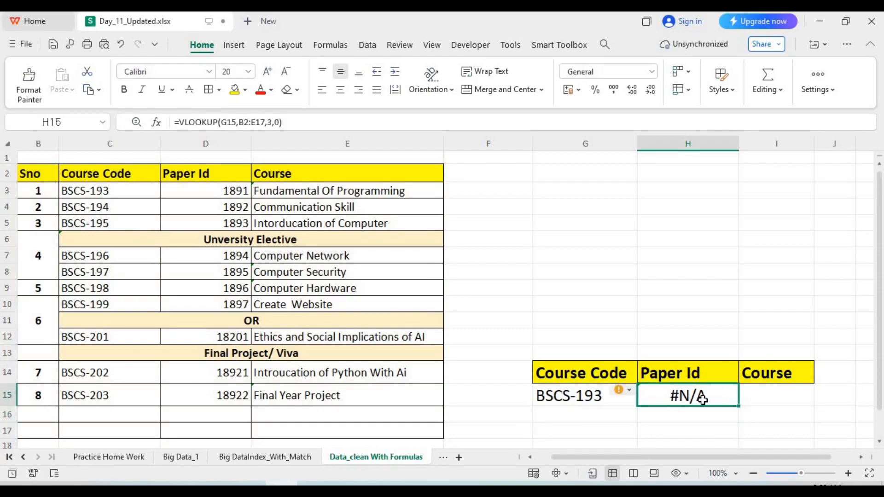
{"action": "double_click", "coordinate": [703, 398]}
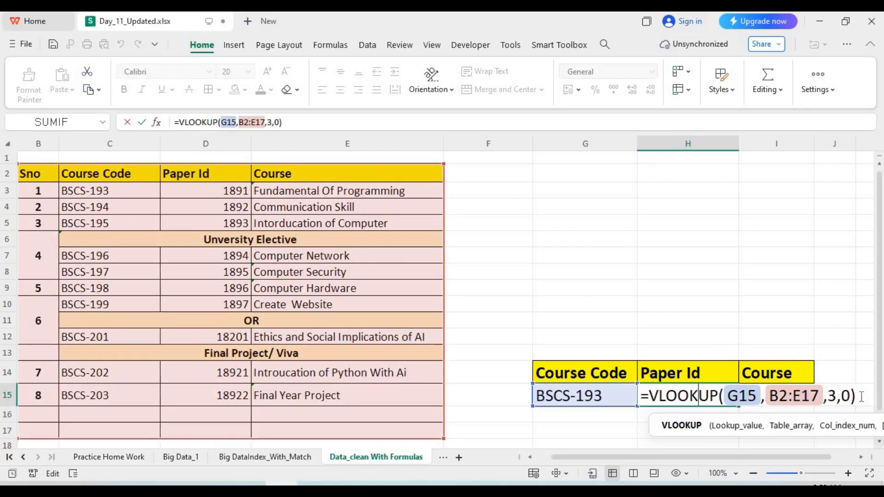
{"action": "left_click_drag", "start_coordinate": [859, 397], "coordinate": [601, 389]}
{"action": "key", "text": "BackSpace"}
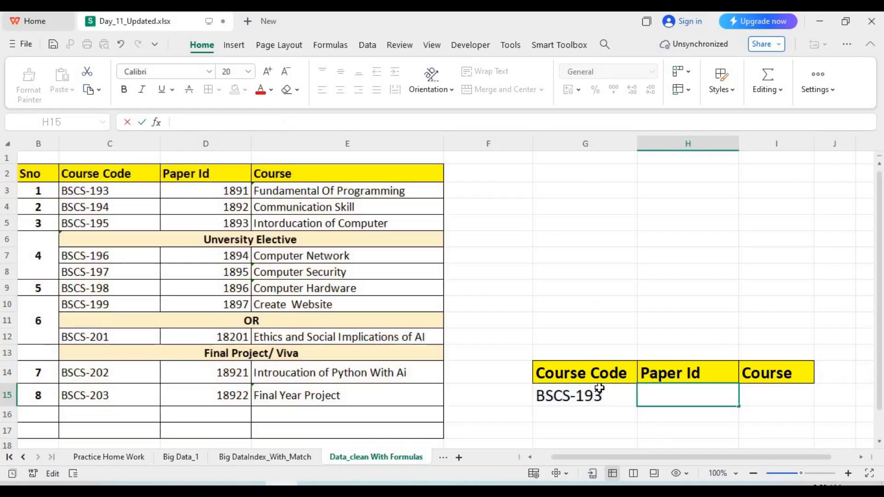
Enter =INDEX(B2:E17,2,3) in H15 to retrieve the paper ID
{"action": "type", "text": "=inde"}
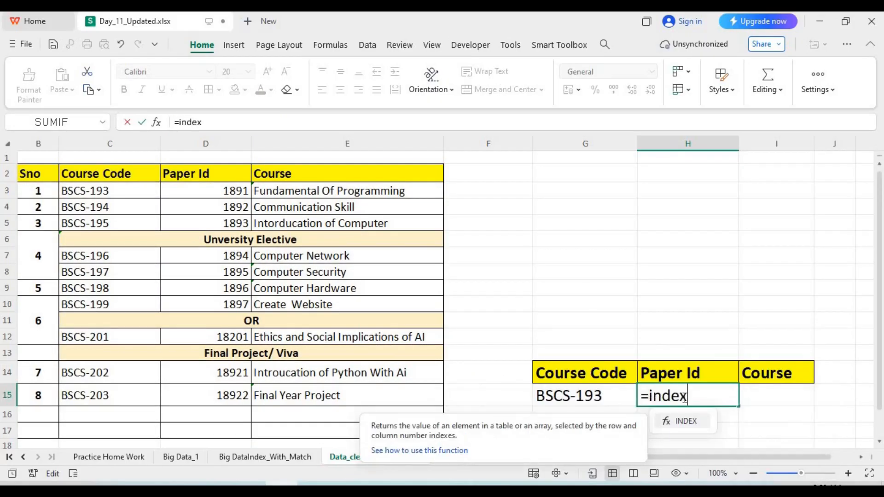
{"action": "type", "text": "x"}
{"action": "key", "text": "Tab"}
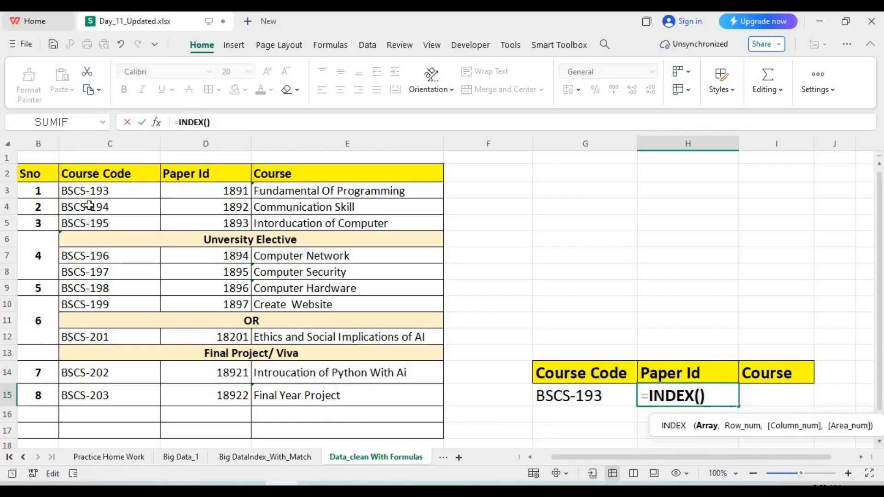
{"action": "mouse_move", "coordinate": [40, 174]}
{"action": "left_mouse_down"}
{"action": "mouse_move", "coordinate": [280, 339]}
{"action": "mouse_move", "coordinate": [368, 414]}
{"action": "mouse_move", "coordinate": [413, 434]}
{"action": "left_mouse_up"}
{"action": "type", "text": ","}
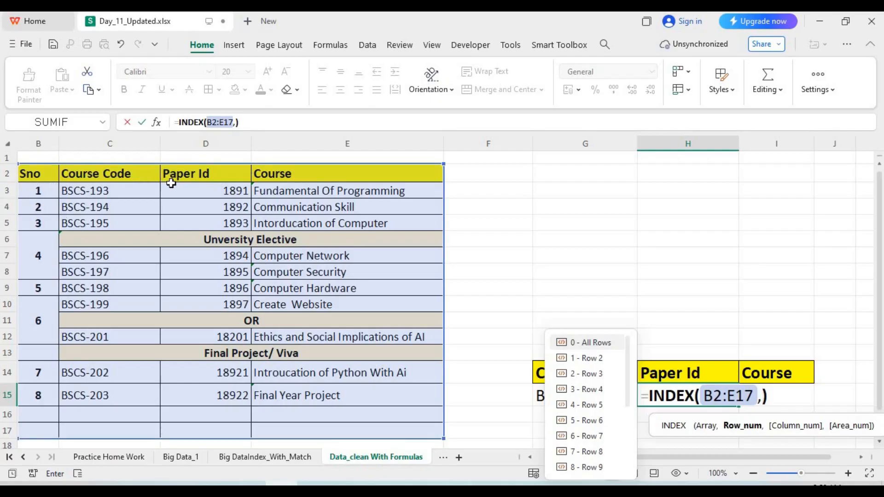
{"action": "type", "text": "2"}
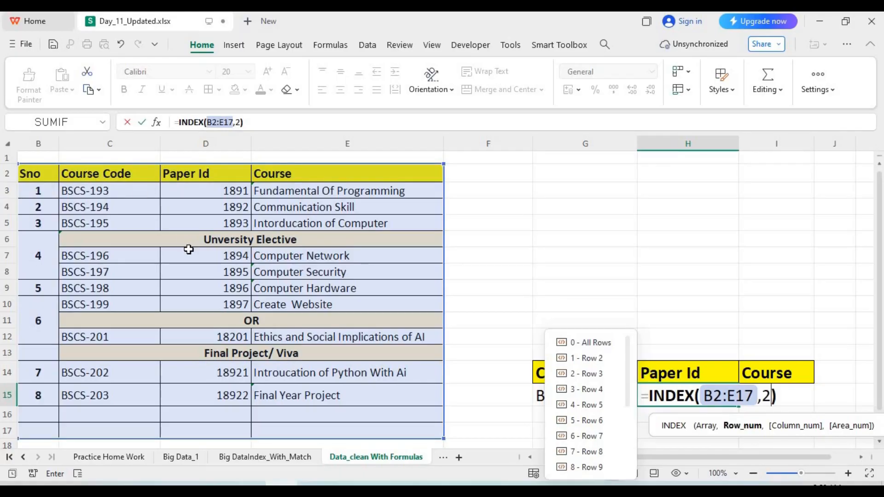
{"action": "type", "text": ",3"}
{"action": "key", "text": "Return"}
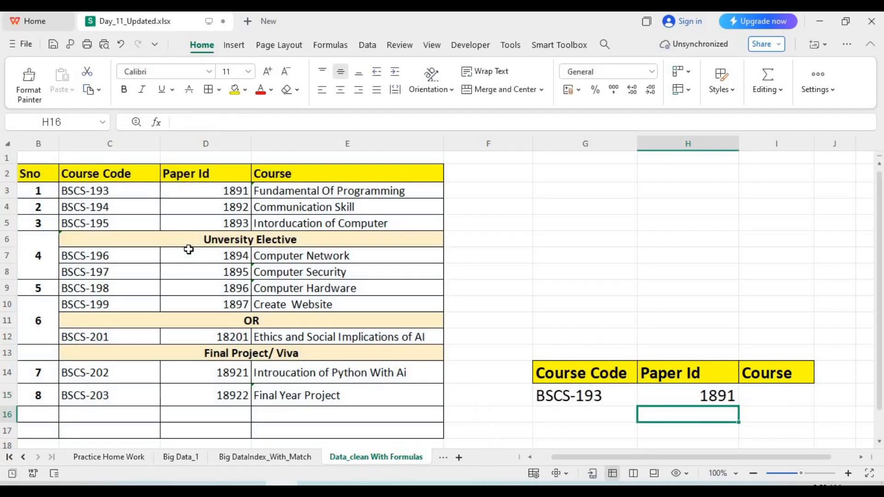
Enter =INDEX(B2:E17,2,4) in I15 under the Course heading
{"action": "left_click", "coordinate": [783, 396]}
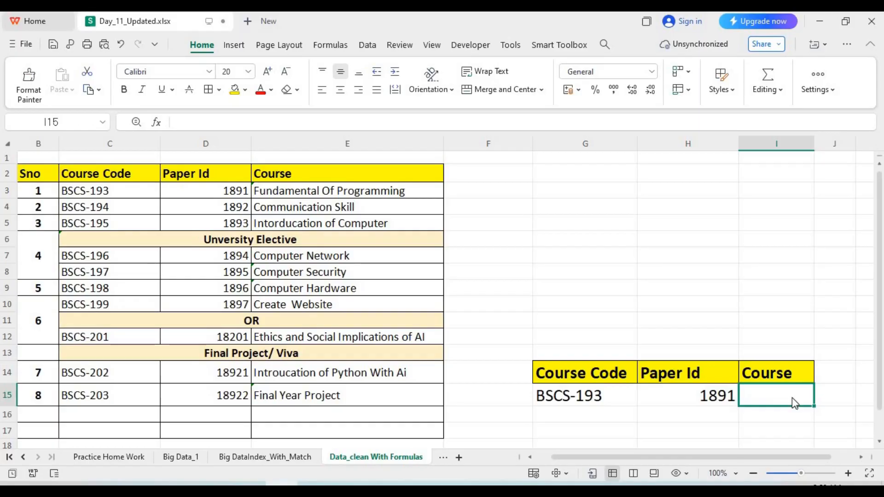
{"action": "type", "text": "="}
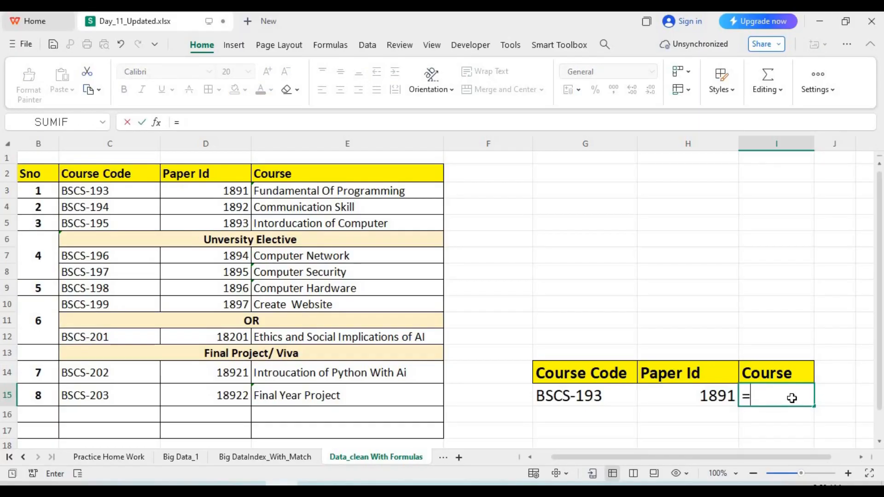
{"action": "type", "text": "index"}
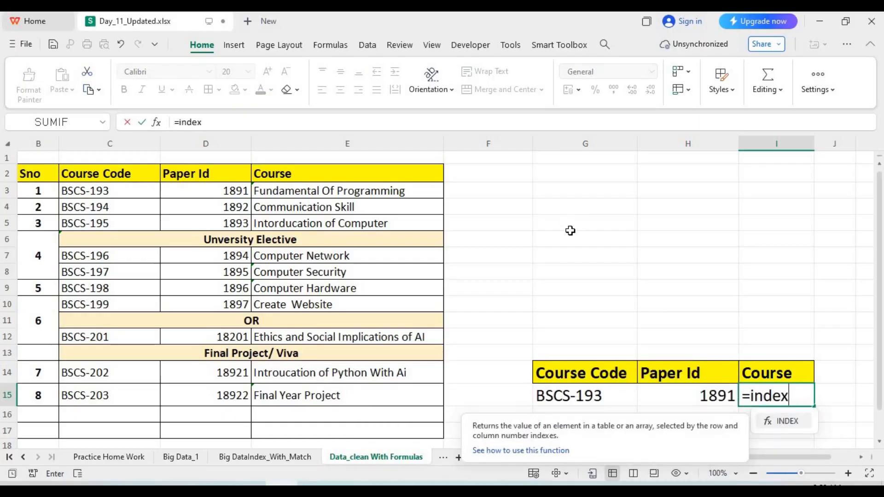
{"action": "key", "text": "Tab"}
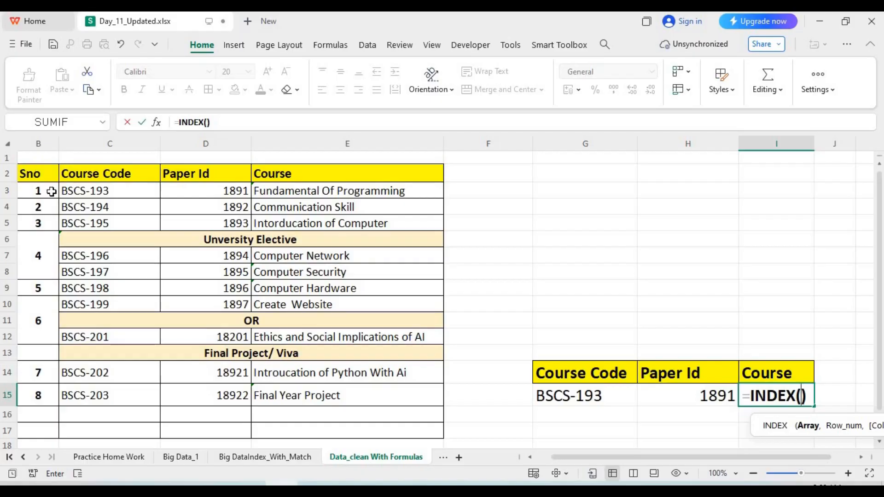
{"action": "left_click_drag", "start_coordinate": [40, 171], "coordinate": [396, 433]}
{"action": "type", "text": ","}
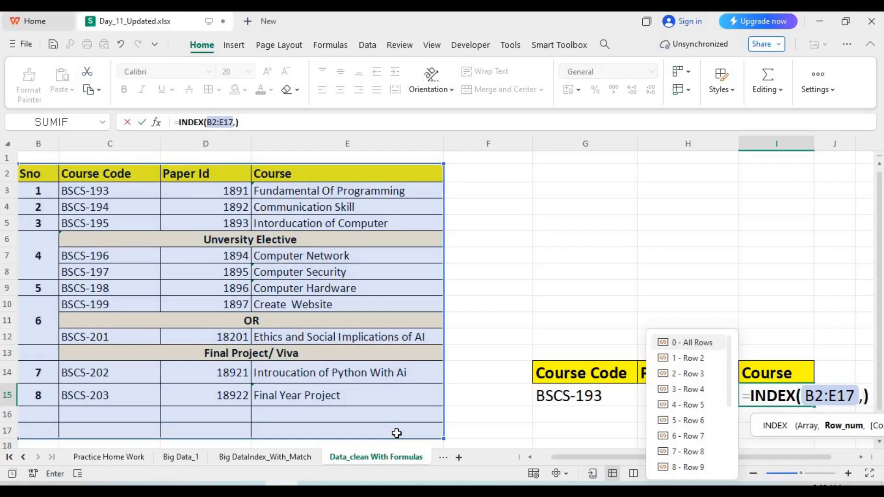
{"action": "type", "text": "2"}
{"action": "type", "text": ",4"}
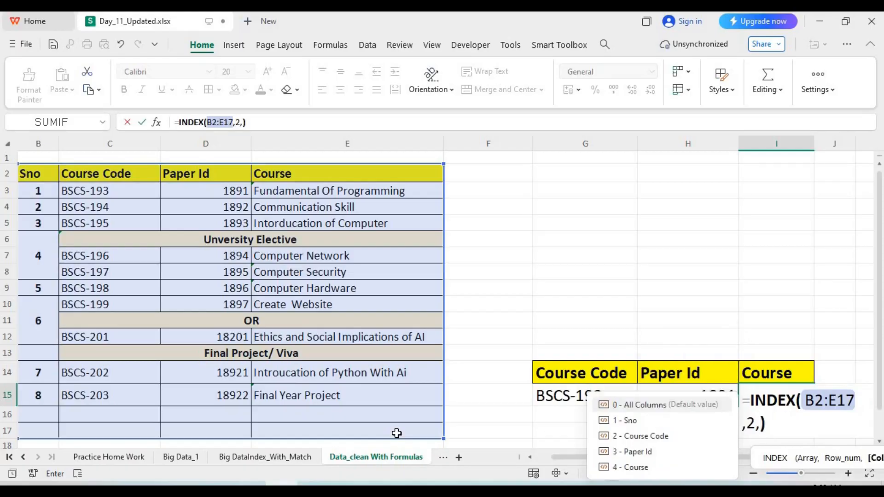
{"action": "key", "text": "Return"}
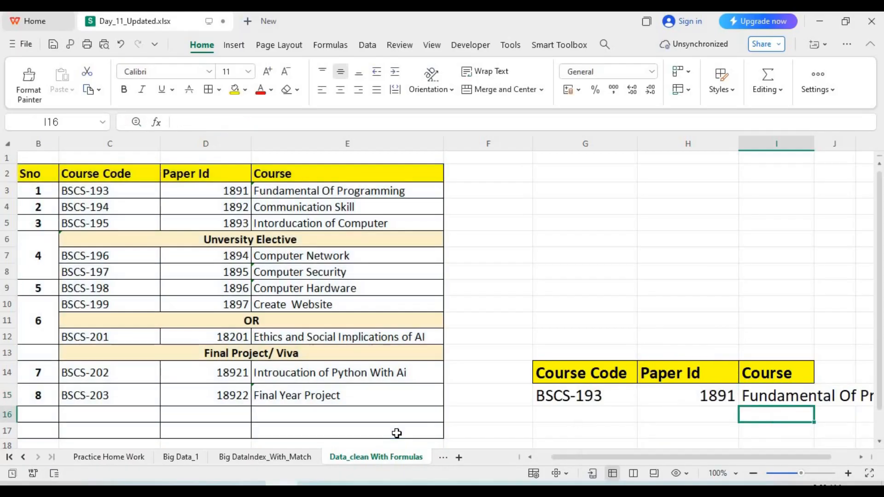
Widen column I for the course name and check the INDEX formula in I15
{"action": "left_click_drag", "start_coordinate": [814, 145], "coordinate": [872, 145]}
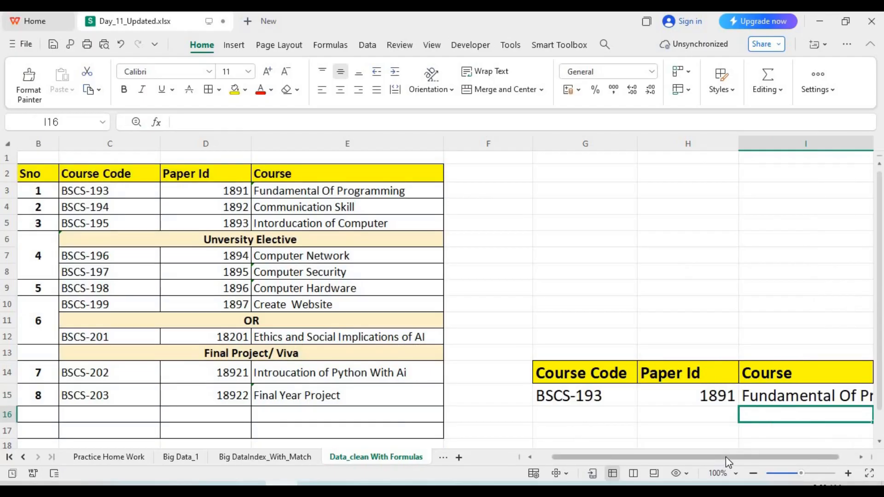
{"action": "left_click_drag", "start_coordinate": [725, 457], "coordinate": [762, 457]}
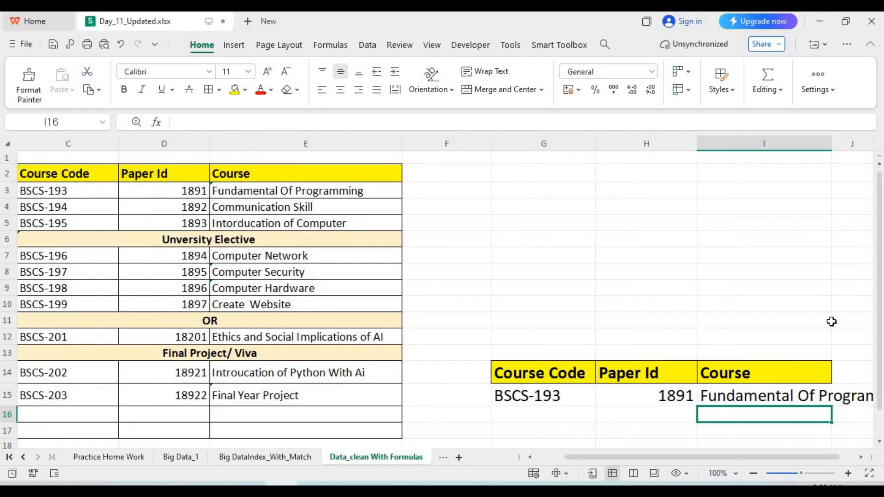
{"action": "left_click", "coordinate": [643, 416]}
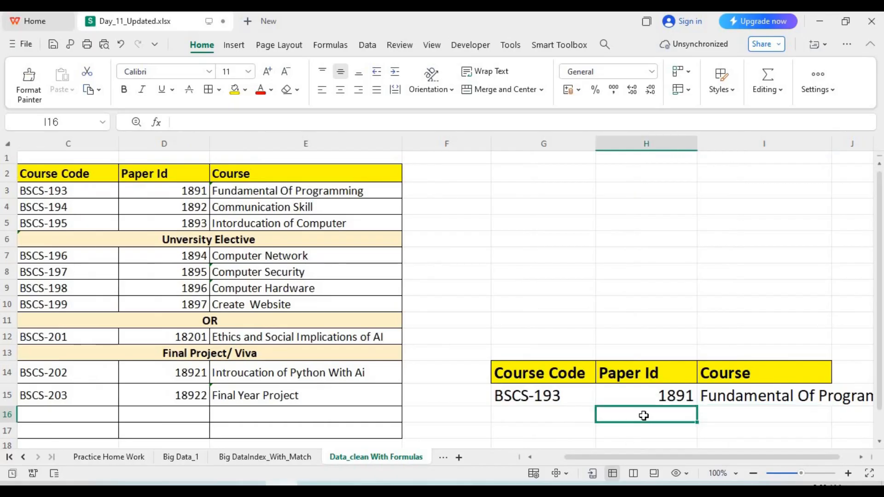
{"action": "left_click", "coordinate": [805, 399]}
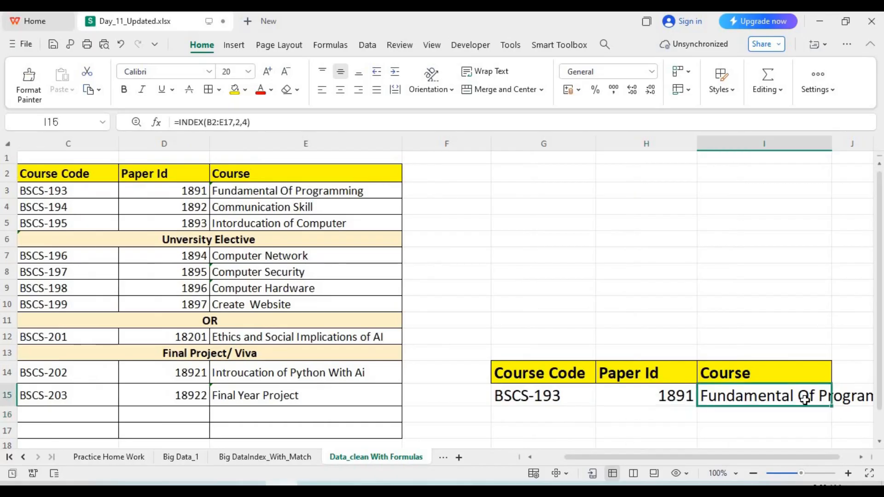
Fill the Course Code formula from G15 down to G22 and the Paper Id formula from H15 down to H20
{"action": "left_click", "coordinate": [574, 399]}
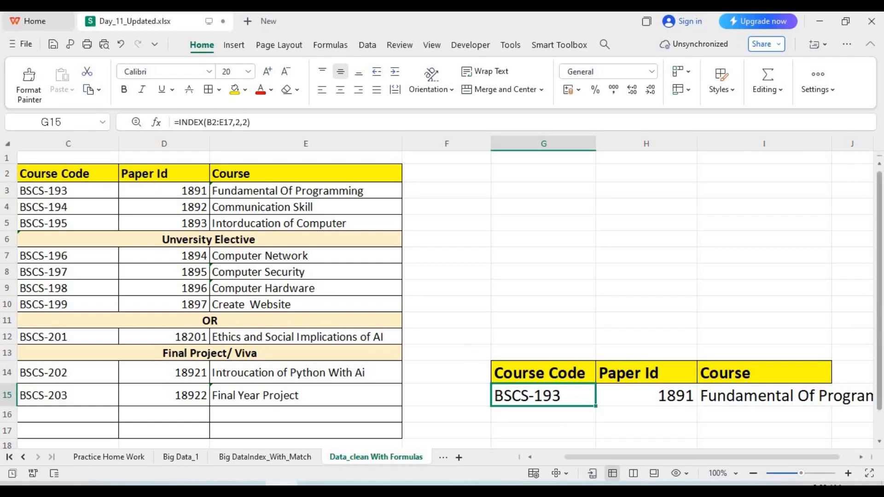
{"action": "scroll", "coordinate": [866, 330], "scroll_direction": "down", "scroll_amount": 1}
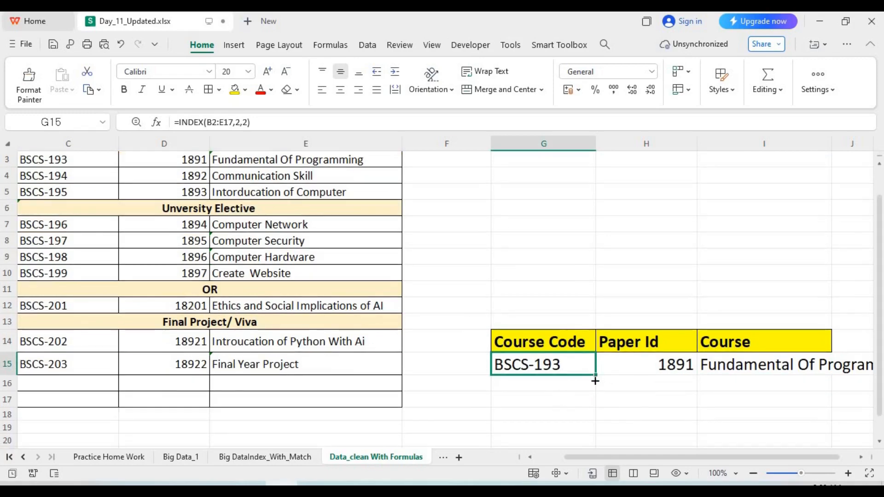
{"action": "left_click_drag", "start_coordinate": [595, 381], "coordinate": [595, 451]}
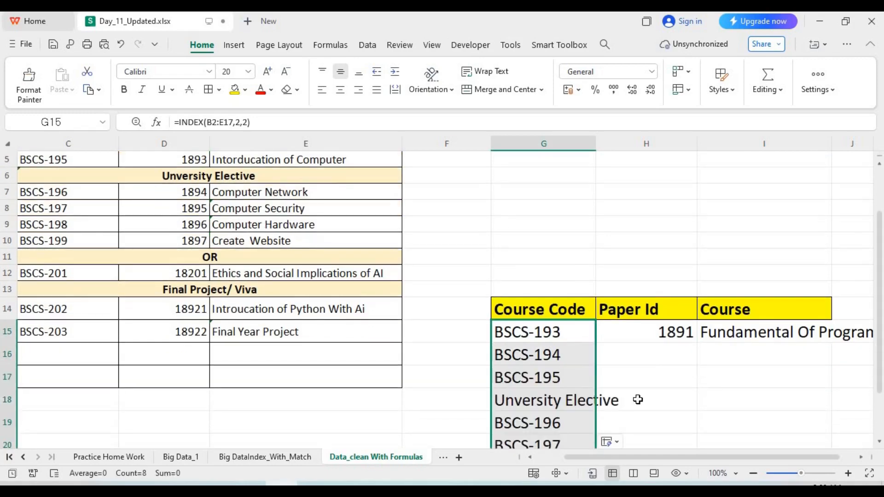
{"action": "left_click", "coordinate": [648, 331]}
{"action": "left_click_drag", "start_coordinate": [696, 438], "coordinate": [696, 442]}
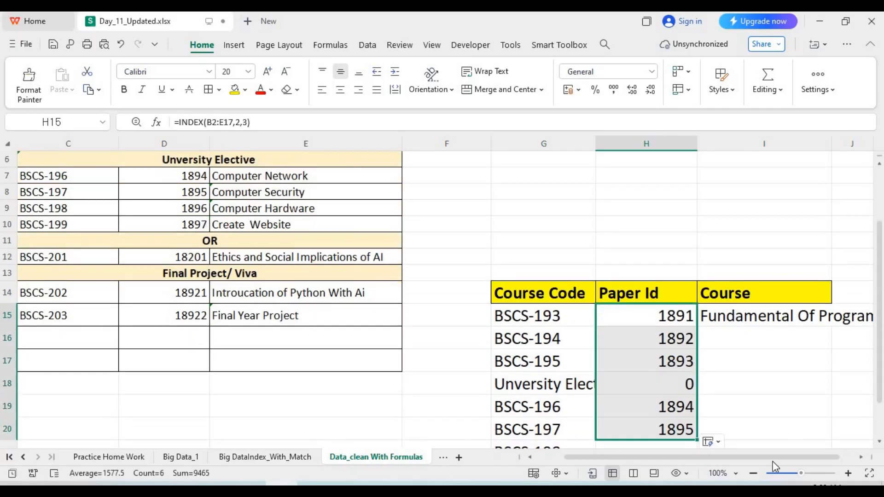
Fill the Course formula from I15 down to I22
{"action": "triple_click", "coordinate": [879, 443]}
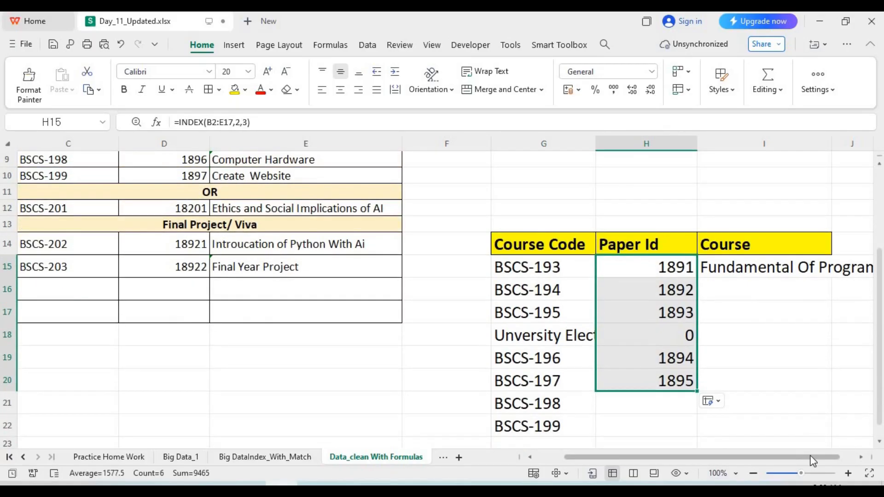
{"action": "left_click_drag", "start_coordinate": [810, 457], "coordinate": [851, 458]}
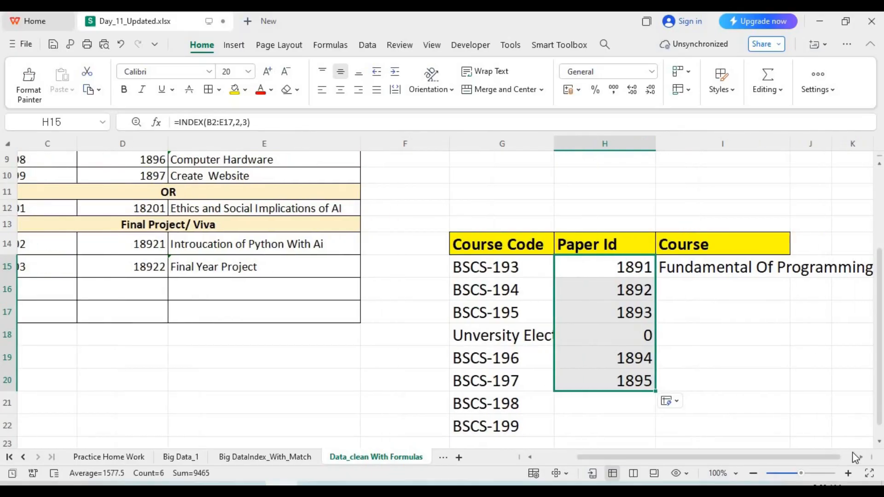
{"action": "left_click", "coordinate": [770, 269]}
{"action": "left_click_drag", "start_coordinate": [791, 278], "coordinate": [779, 438]}
Refill the Paper Id formula from H15 further down so it covers the remaining course rows
{"action": "left_click", "coordinate": [632, 368]}
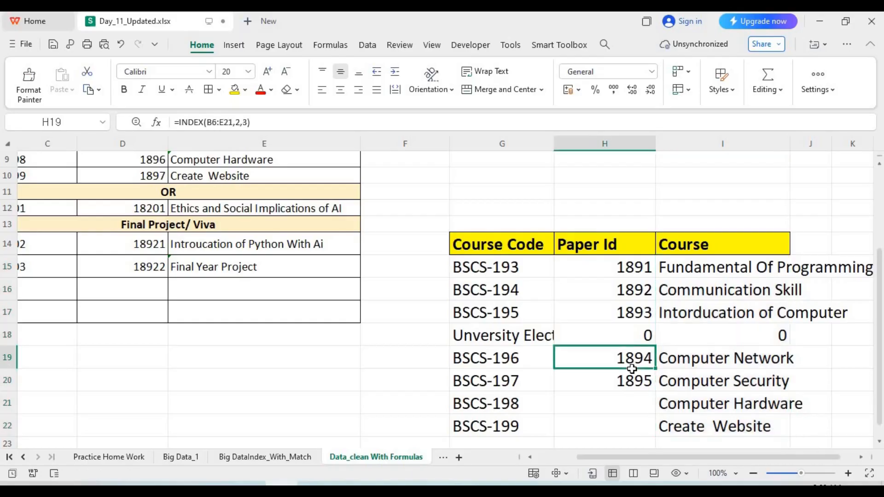
{"action": "left_click", "coordinate": [638, 270]}
{"action": "left_click_drag", "start_coordinate": [656, 277], "coordinate": [647, 442]}
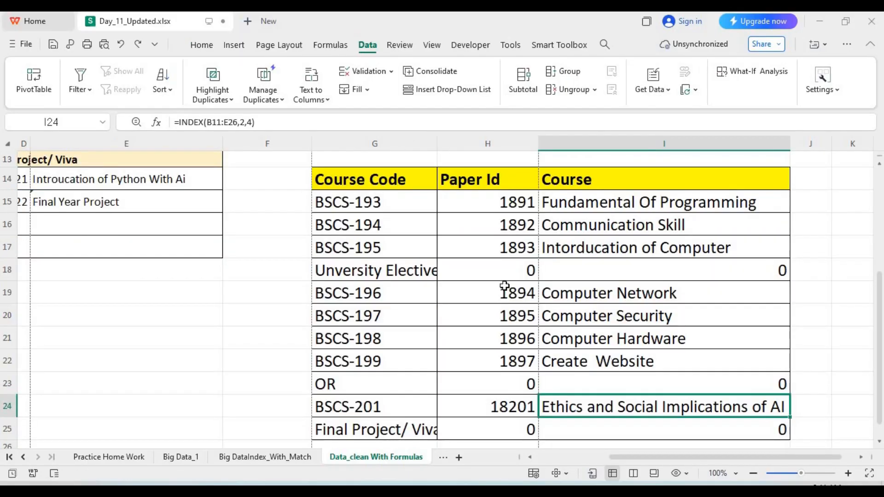
Examine the Unversity Elective, Final Project/ Viva and OR rows of the lookup results table
{"action": "left_click_drag", "start_coordinate": [381, 270], "coordinate": [687, 264]}
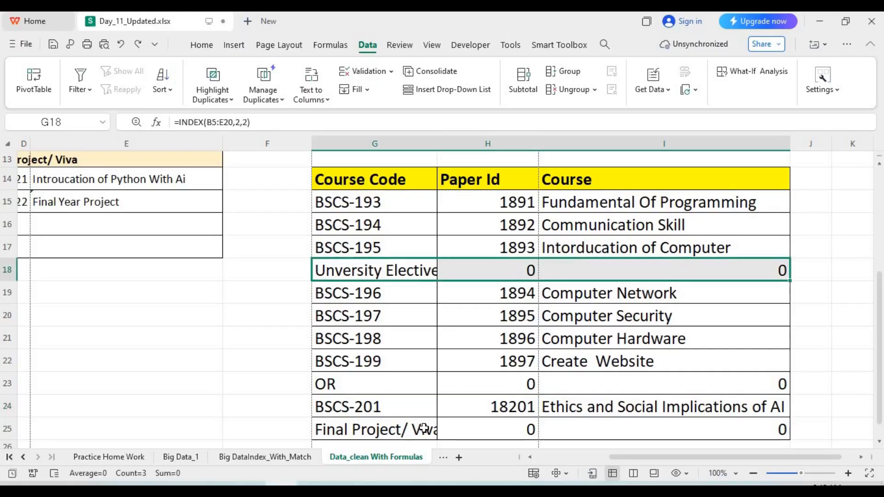
{"action": "left_click_drag", "start_coordinate": [428, 422], "coordinate": [665, 424]}
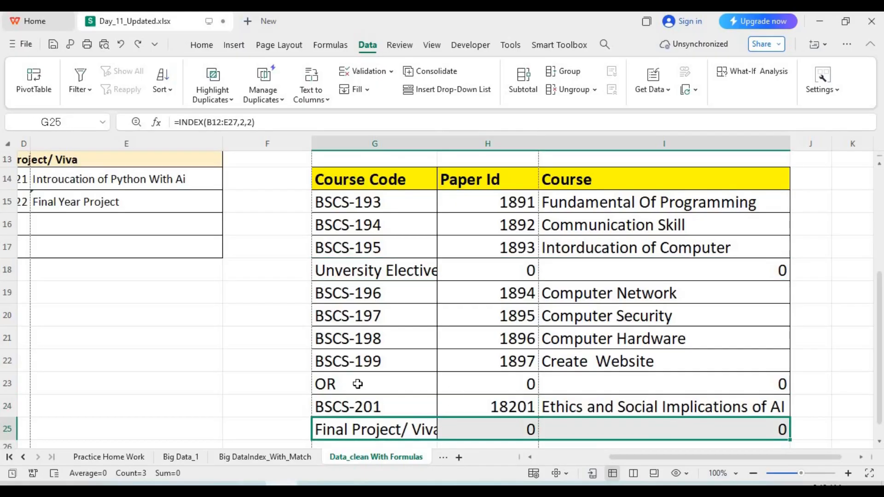
{"action": "left_click_drag", "start_coordinate": [386, 380], "coordinate": [668, 378]}
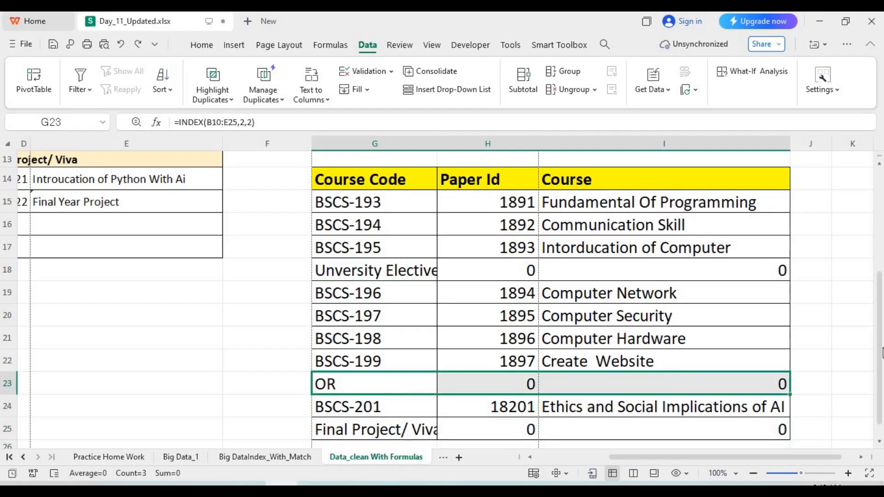
Extend the Course Code formula from G25 down to G28
{"action": "scroll", "coordinate": [879, 368], "scroll_direction": "down", "scroll_amount": 1}
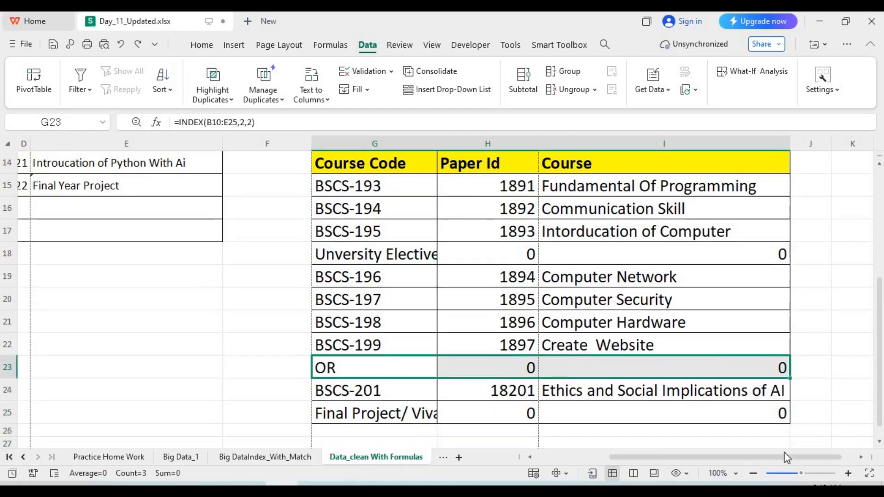
{"action": "left_click", "coordinate": [880, 442]}
{"action": "left_click", "coordinate": [881, 442]}
{"action": "left_click", "coordinate": [881, 442]}
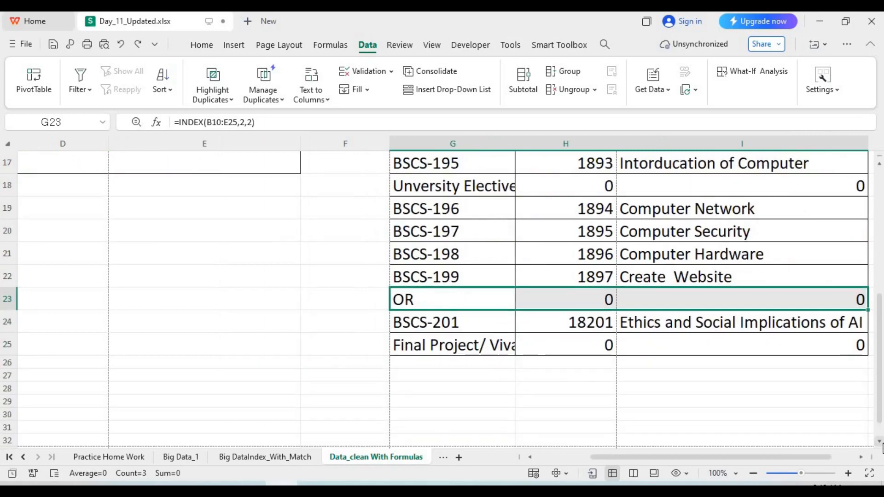
{"action": "left_click_drag", "start_coordinate": [721, 455], "coordinate": [755, 458]}
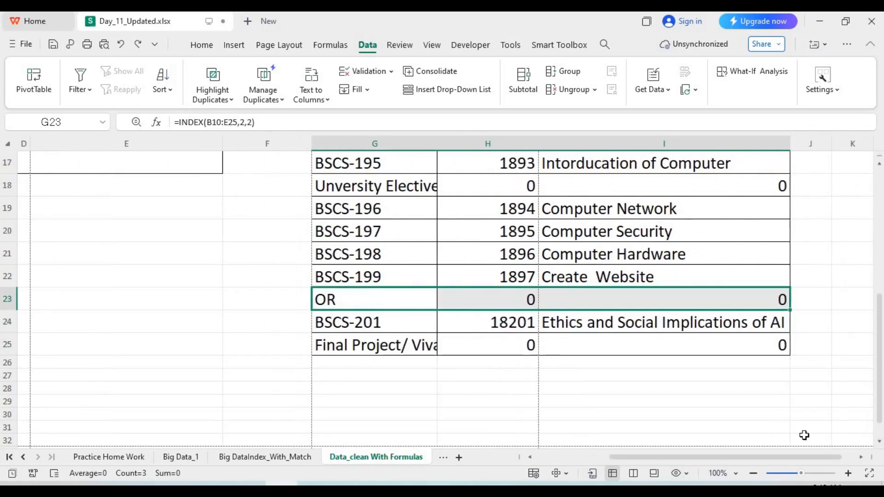
{"action": "scroll", "coordinate": [879, 358], "scroll_direction": "up", "scroll_amount": 1}
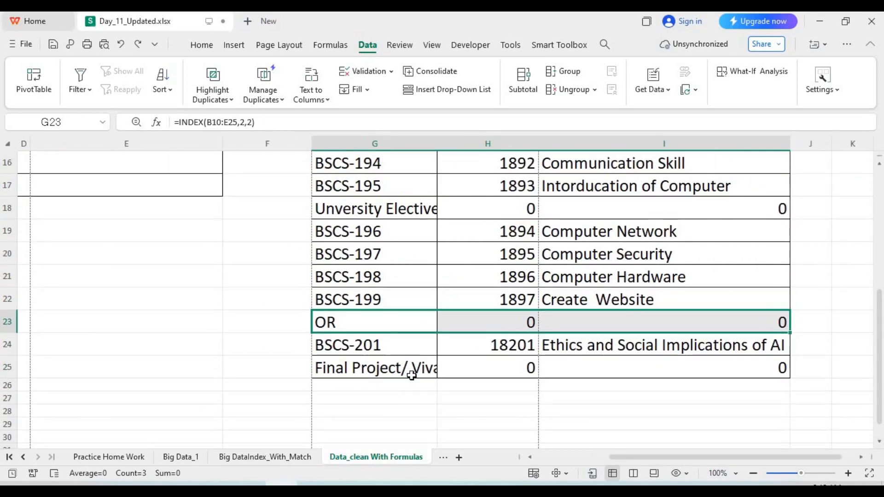
{"action": "left_click", "coordinate": [426, 368]}
{"action": "left_click_drag", "start_coordinate": [436, 377], "coordinate": [437, 417]}
Fill the Paper Id formula from H25 and the Course formula from I25 down to row 27
{"action": "left_click", "coordinate": [529, 368]}
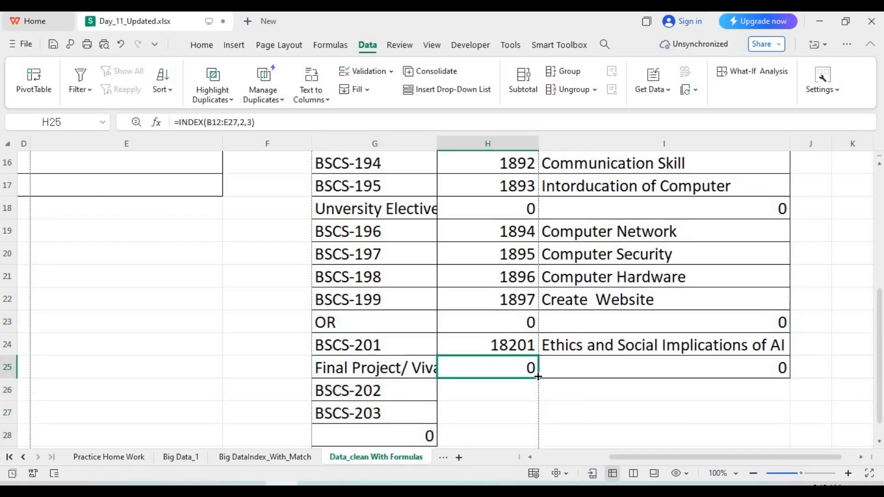
{"action": "left_click_drag", "start_coordinate": [537, 377], "coordinate": [541, 420]}
{"action": "left_click", "coordinate": [782, 372]}
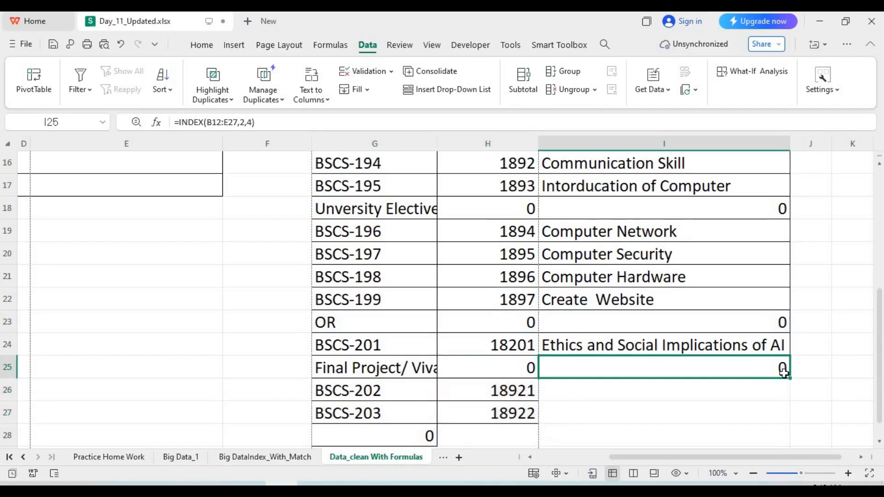
{"action": "left_click_drag", "start_coordinate": [789, 383], "coordinate": [789, 420]}
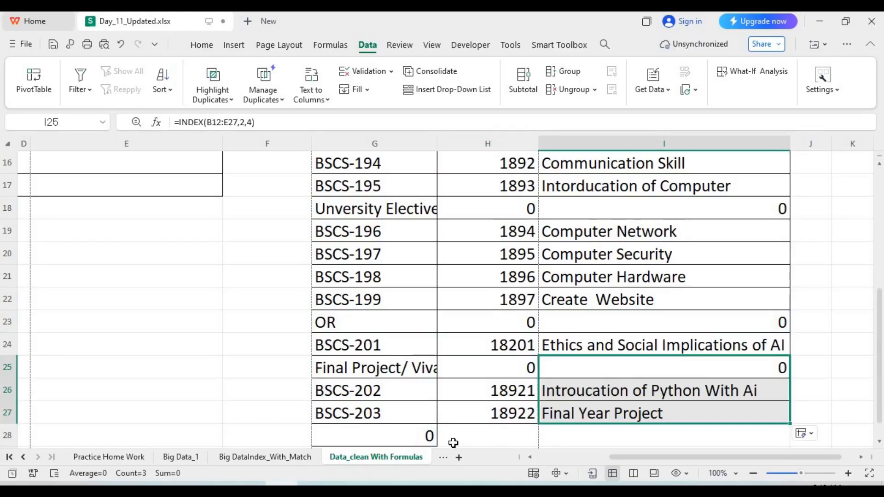
Refill the Course Code formula from G26 to G27
{"action": "left_click", "coordinate": [430, 397]}
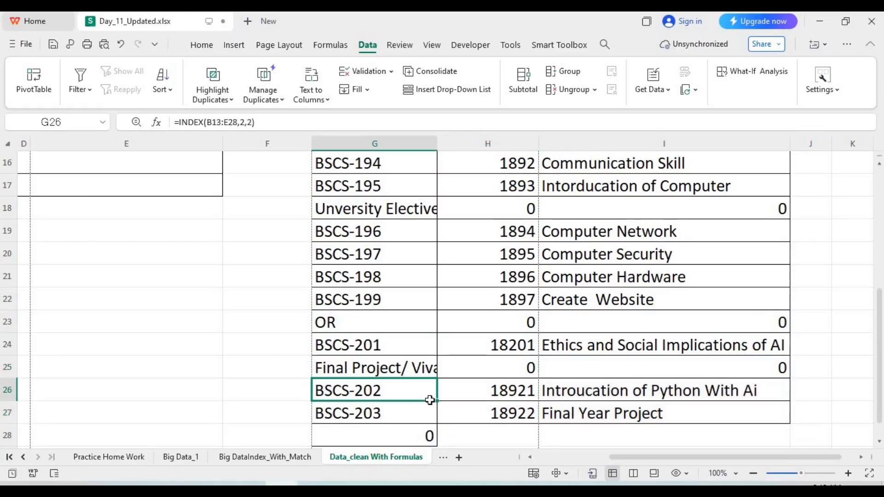
{"action": "left_click_drag", "start_coordinate": [437, 401], "coordinate": [438, 420]}
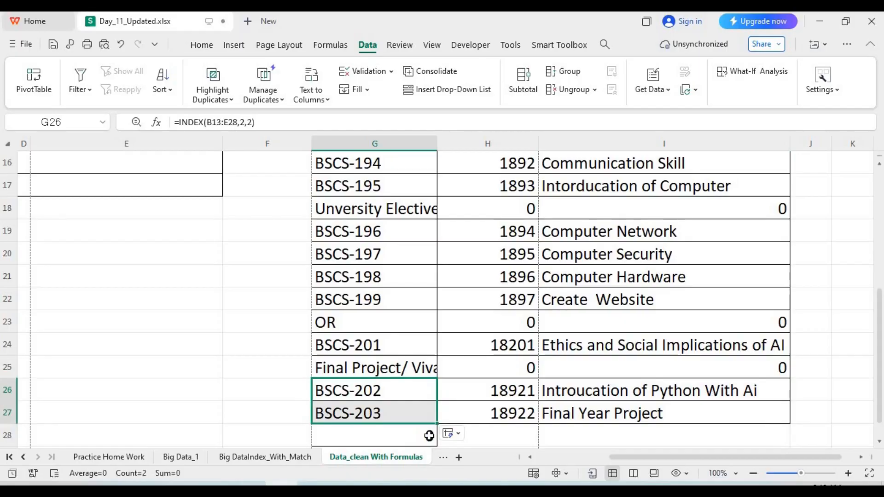
{"action": "left_click", "coordinate": [429, 436]}
{"action": "left_click", "coordinate": [489, 408]}
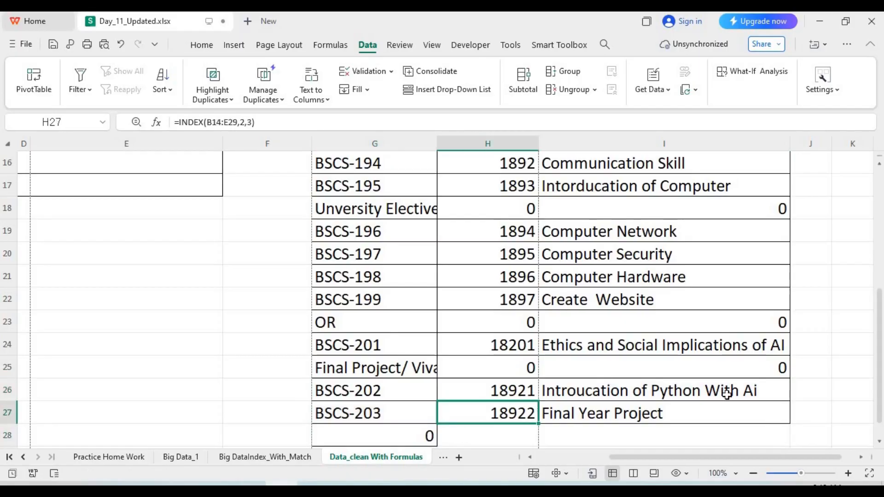
Add filters to the Course Code, Paper Id and Course headers of the lookup results table
{"action": "left_click_drag", "start_coordinate": [881, 378], "coordinate": [880, 353]}
{"action": "left_click", "coordinate": [517, 302]}
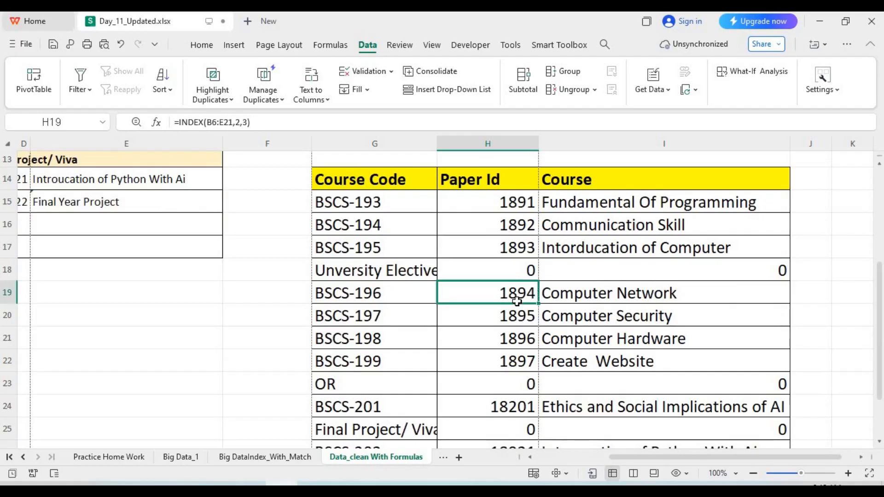
{"action": "left_click", "coordinate": [414, 183]}
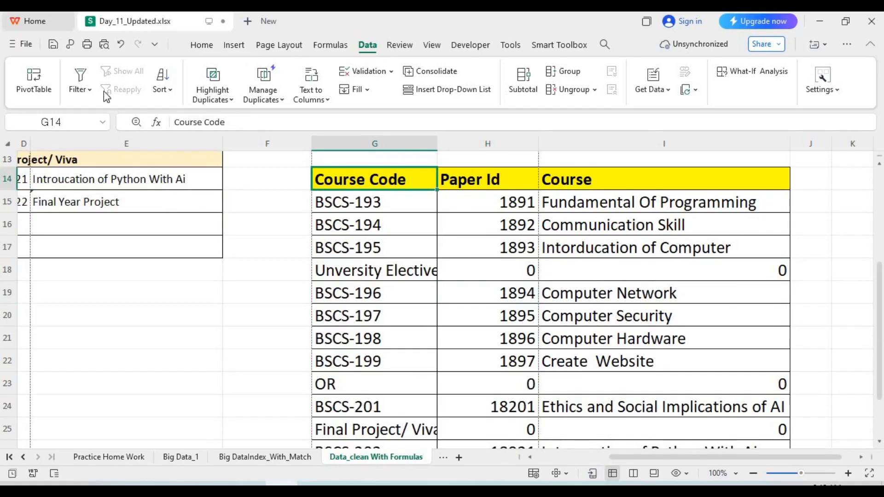
{"action": "left_click", "coordinate": [87, 95]}
{"action": "left_click", "coordinate": [107, 117]}
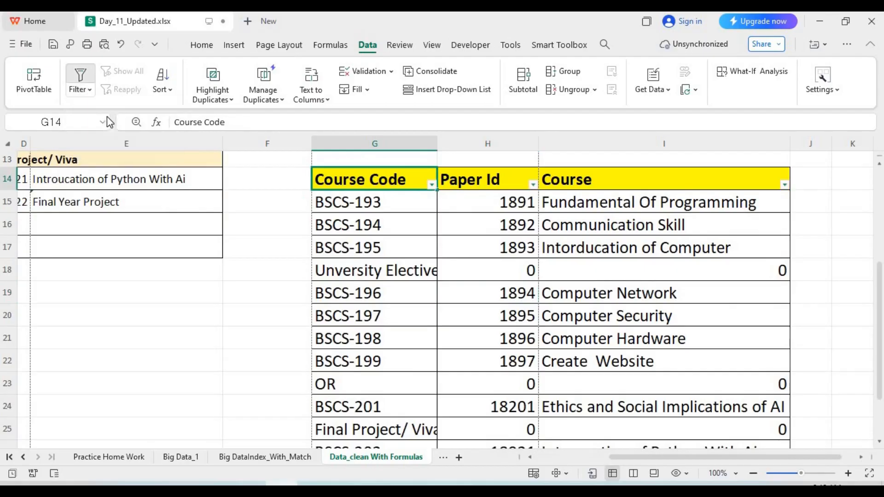
Filter the Paper Id column so only rows with the value 0 are shown
{"action": "left_click", "coordinate": [533, 185]}
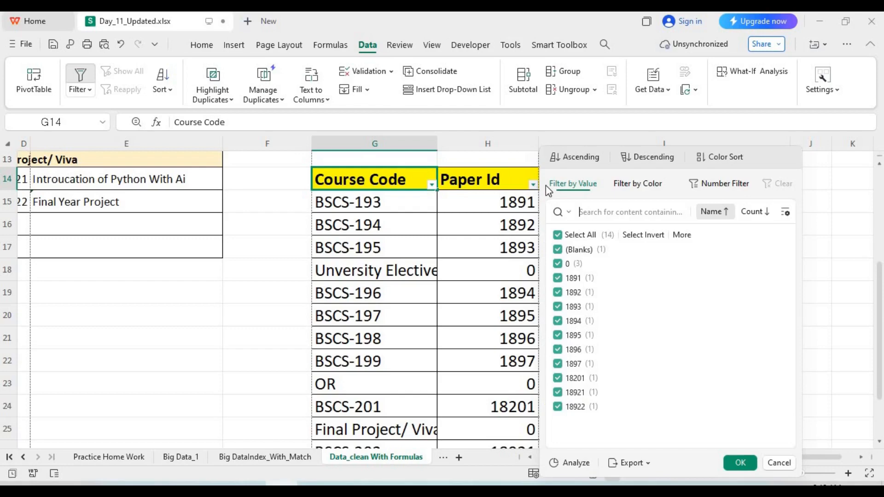
{"action": "left_click", "coordinate": [558, 236]}
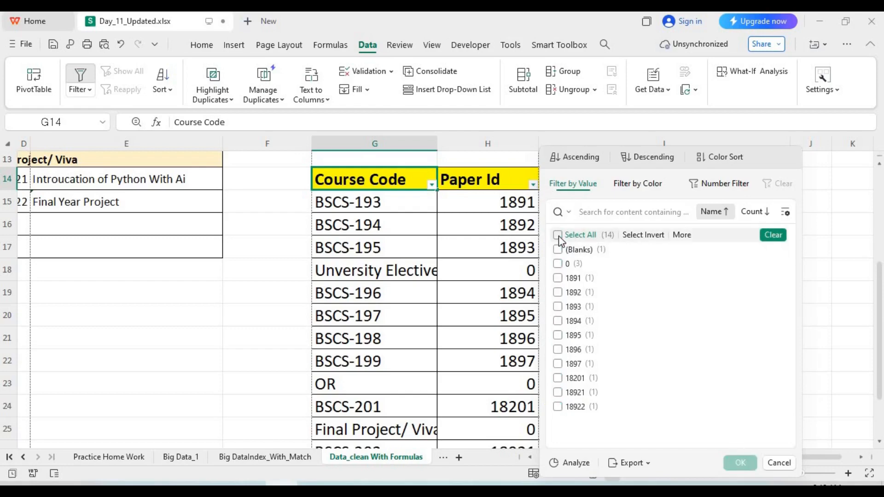
{"action": "left_click", "coordinate": [557, 263]}
{"action": "left_click", "coordinate": [746, 465]}
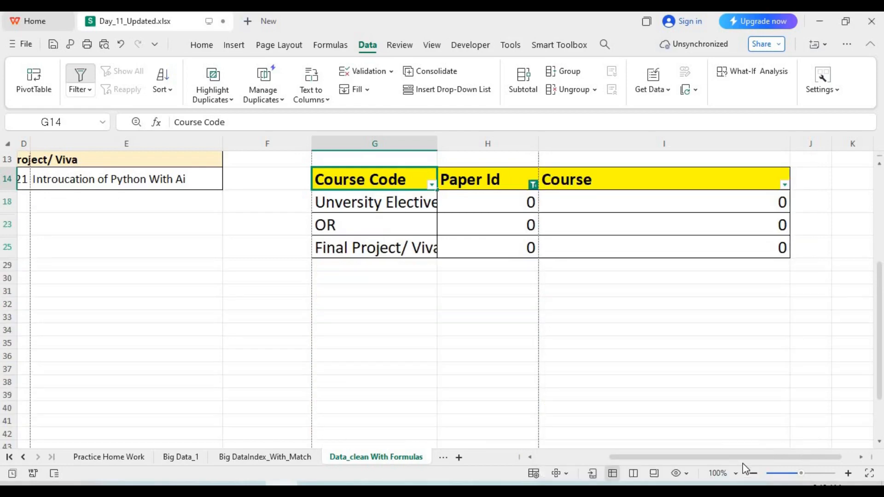
{"action": "left_click", "coordinate": [512, 313]}
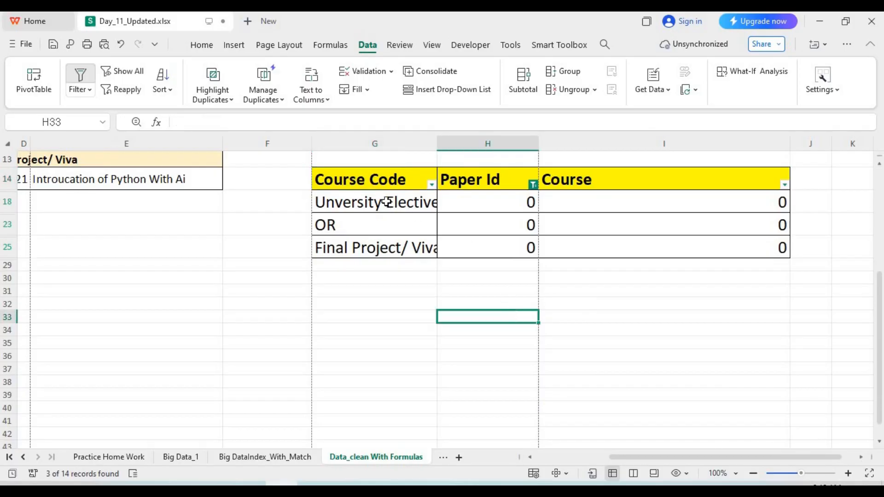
Delete the filtered Unversity Elective, OR and Final Project/ Viva rows as entire rows
{"action": "left_click_drag", "start_coordinate": [389, 201], "coordinate": [622, 244]}
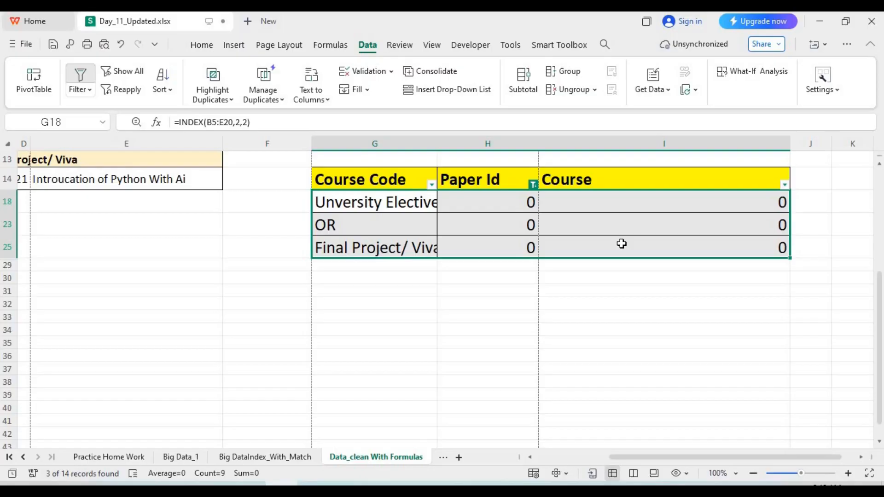
{"action": "key", "text": "ctrl+minus"}
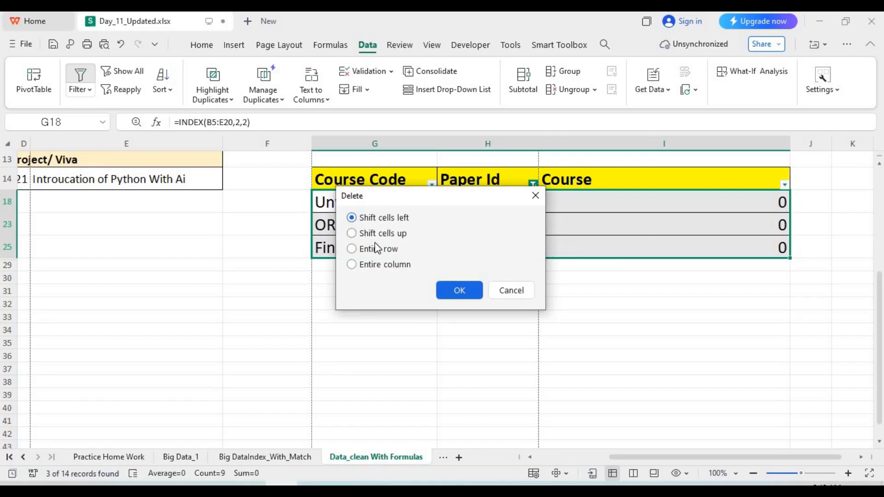
{"action": "left_click", "coordinate": [352, 249]}
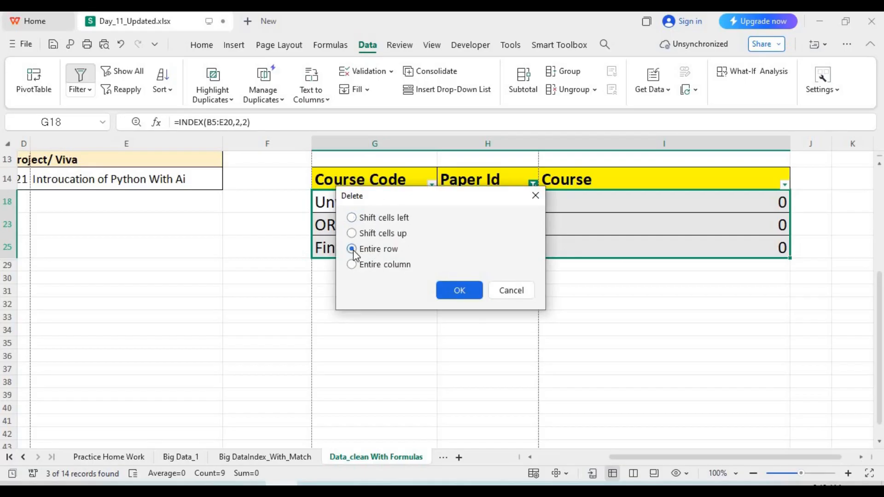
{"action": "left_click", "coordinate": [461, 291]}
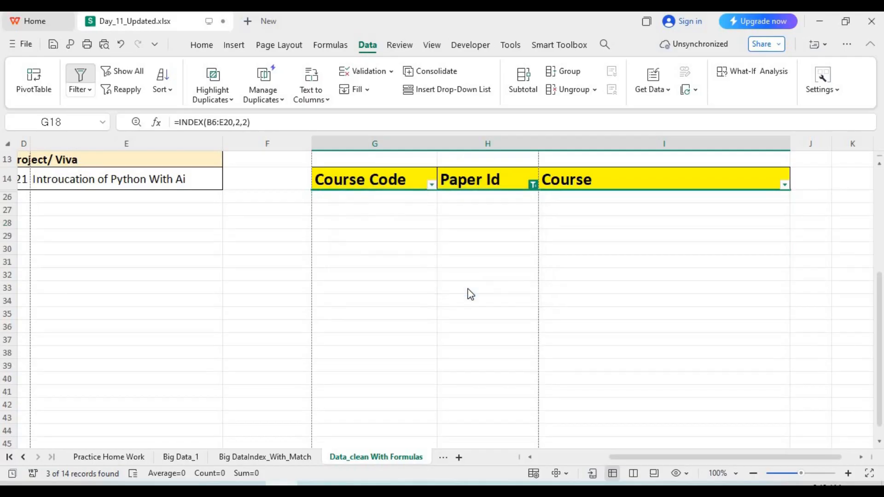
Reset the Paper Id filter to select all values so every remaining course row is shown
{"action": "left_click", "coordinate": [537, 186]}
{"action": "left_click", "coordinate": [558, 235]}
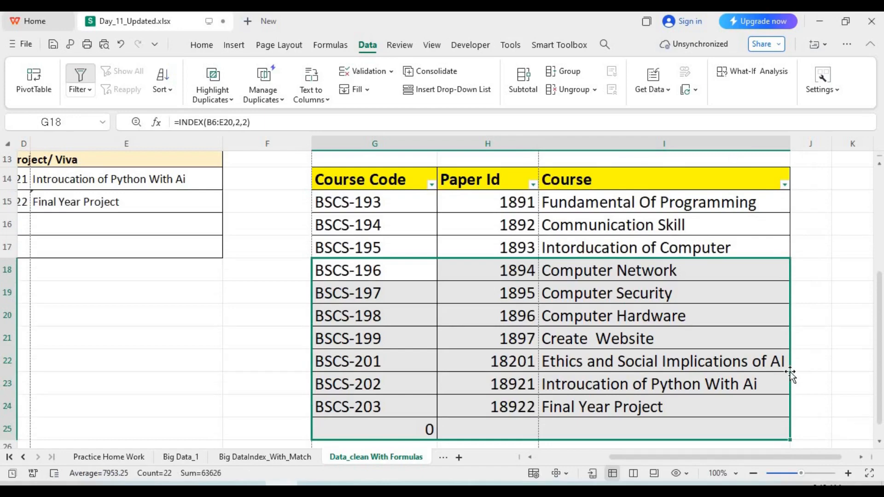
{"action": "left_click", "coordinate": [700, 338]}
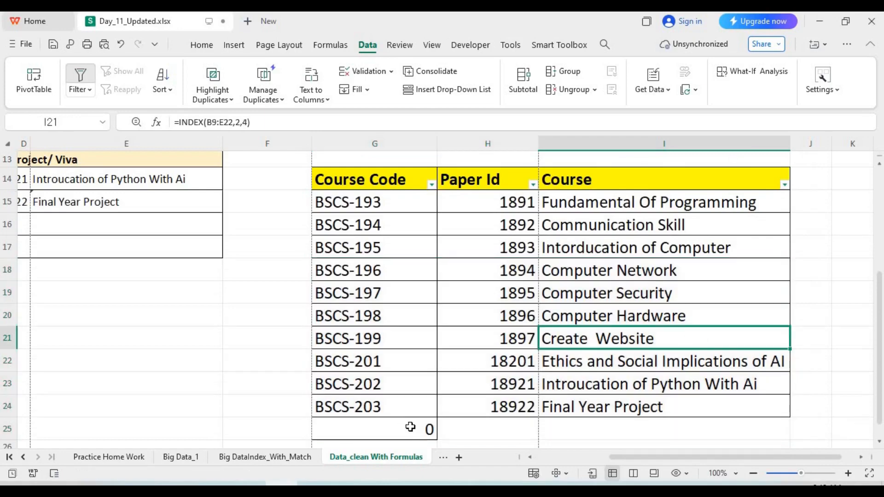
Clear the leftover 0 from cell G25 below the last course code
{"action": "left_click", "coordinate": [411, 427]}
{"action": "key", "text": "BackSpace"}
{"action": "left_click", "coordinate": [462, 389]}
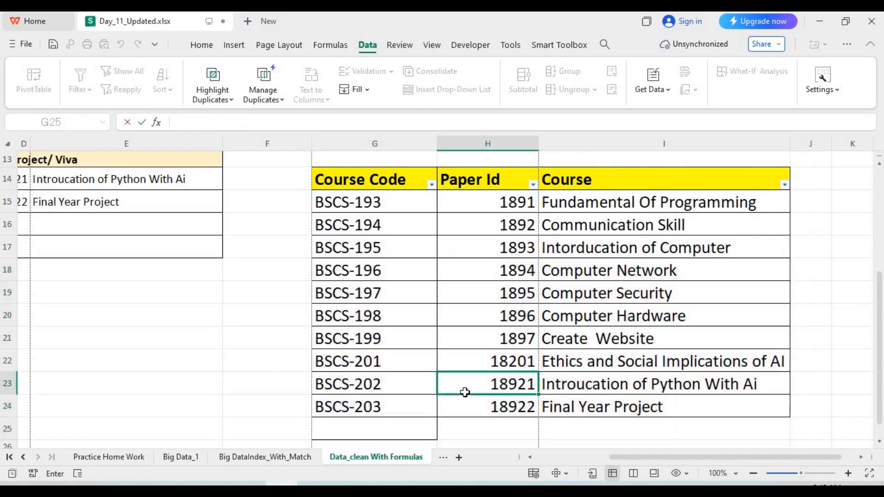
{"action": "left_click", "coordinate": [709, 293]}
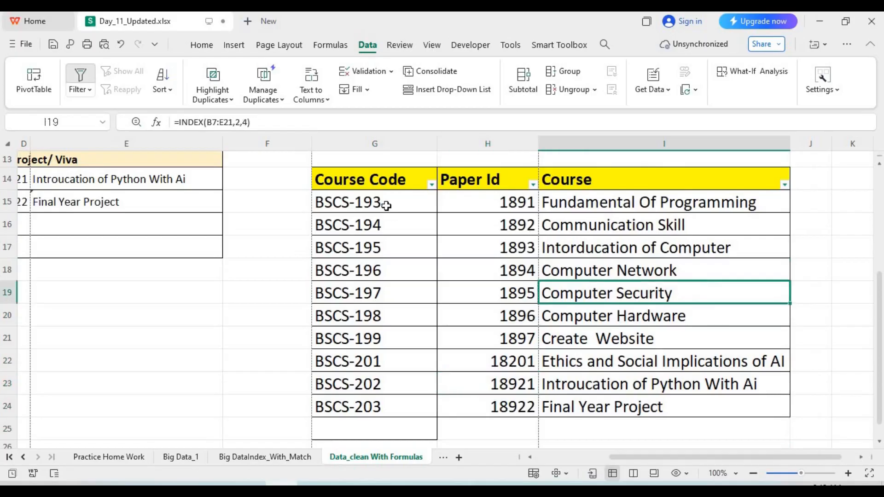
Review the cleaned course rows G15:I24 and look back through the earlier sheets as far as Match_&_Index
{"action": "left_click_drag", "start_coordinate": [382, 202], "coordinate": [723, 403]}
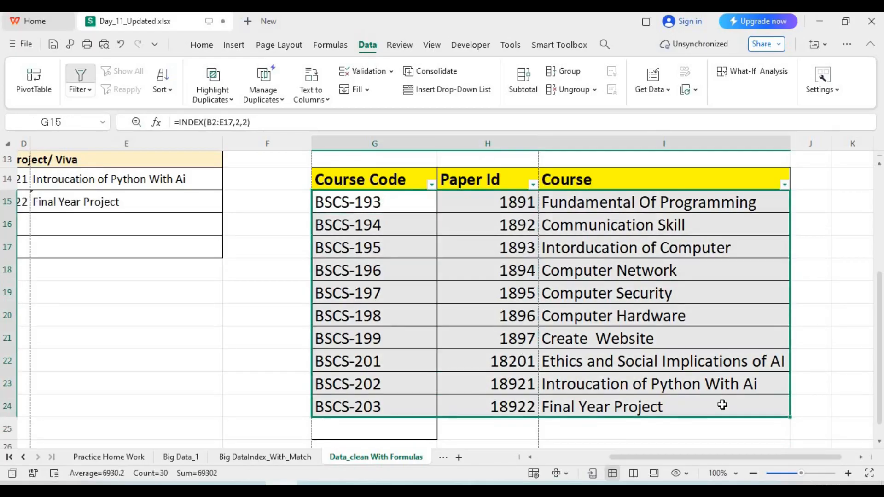
{"action": "left_click", "coordinate": [668, 359]}
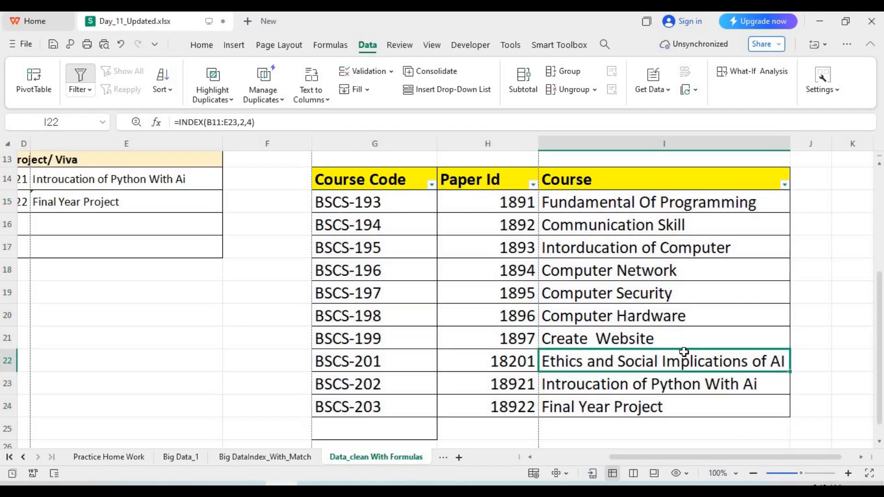
{"action": "mouse_move", "coordinate": [881, 355]}
{"action": "left_mouse_down"}
{"action": "mouse_move", "coordinate": [880, 317]}
{"action": "mouse_move", "coordinate": [880, 347]}
{"action": "left_mouse_up"}
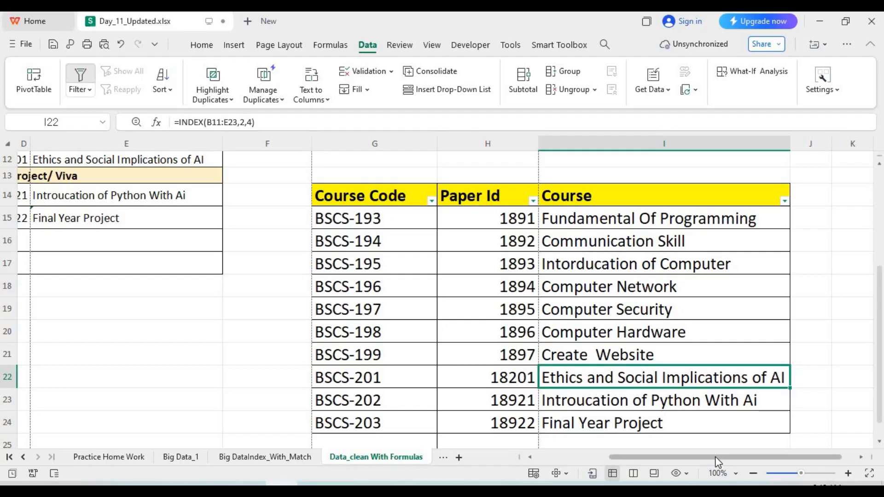
{"action": "mouse_move", "coordinate": [709, 459]}
{"action": "left_mouse_down"}
{"action": "mouse_move", "coordinate": [662, 456]}
{"action": "mouse_move", "coordinate": [724, 460]}
{"action": "left_mouse_up"}
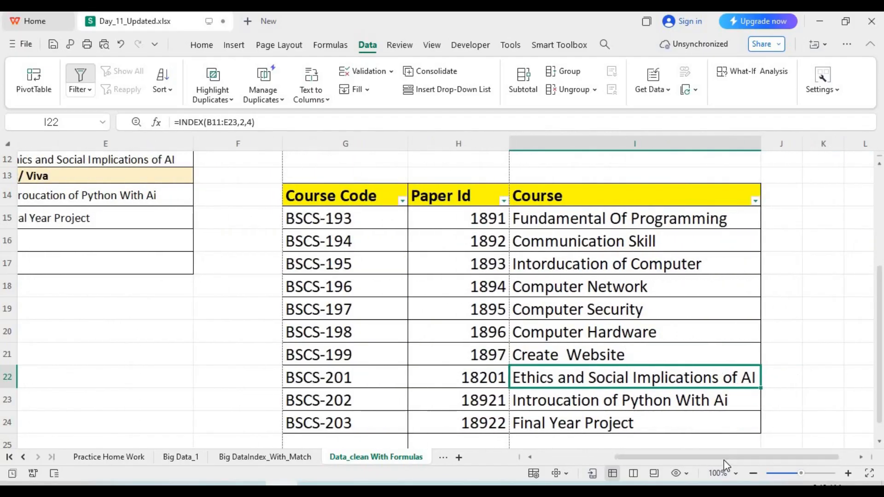
{"action": "left_click", "coordinate": [272, 456]}
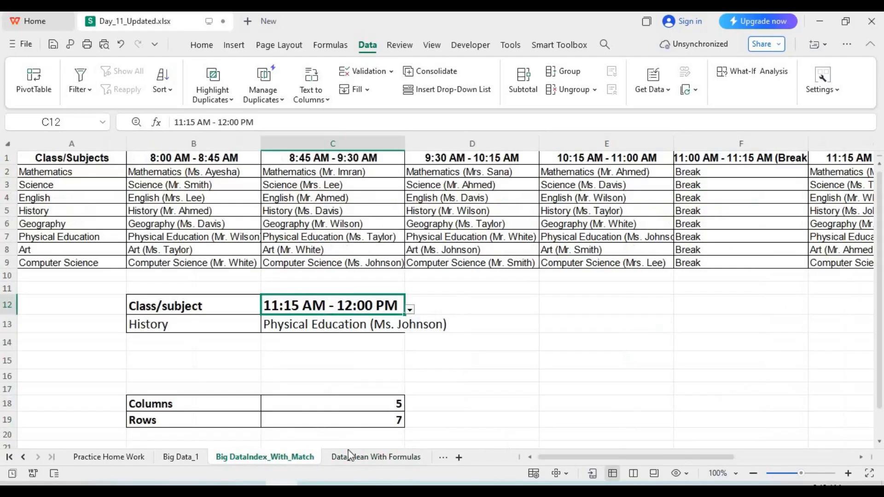
{"action": "left_click", "coordinate": [173, 455]}
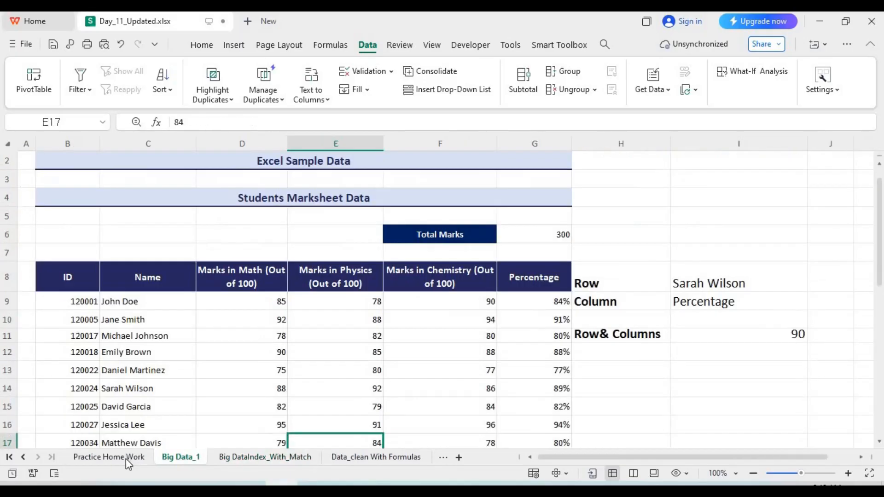
{"action": "left_click", "coordinate": [128, 460]}
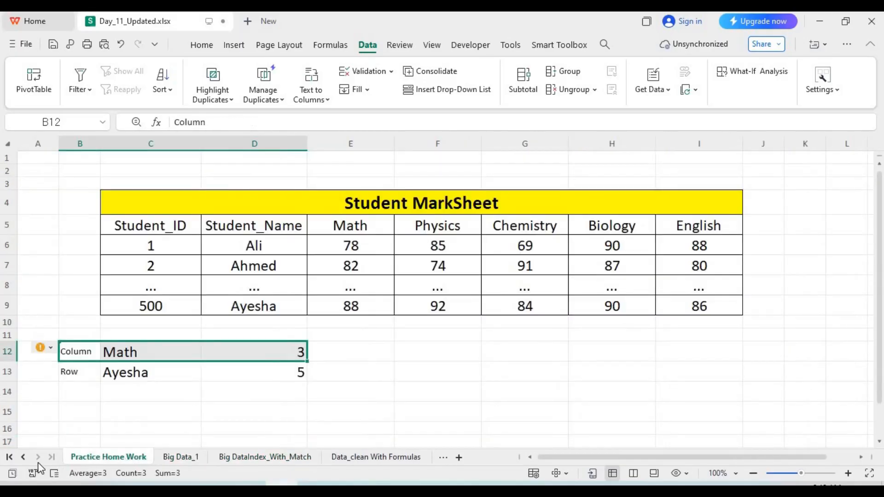
{"action": "left_click", "coordinate": [23, 458]}
{"action": "left_click", "coordinate": [85, 454]}
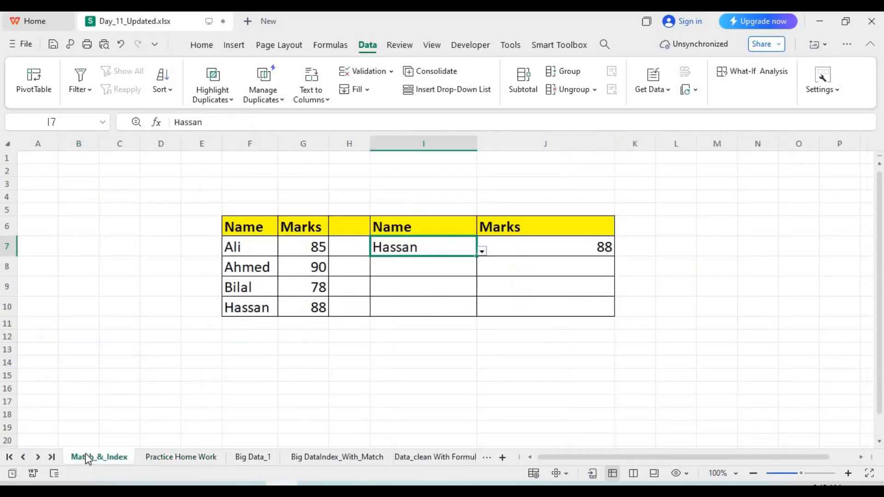
Look through the practice sheets from Practice Home Work to Data_clean With Formulas, and return to Practice Home Work's blank range E12:H14
{"action": "left_click", "coordinate": [196, 457]}
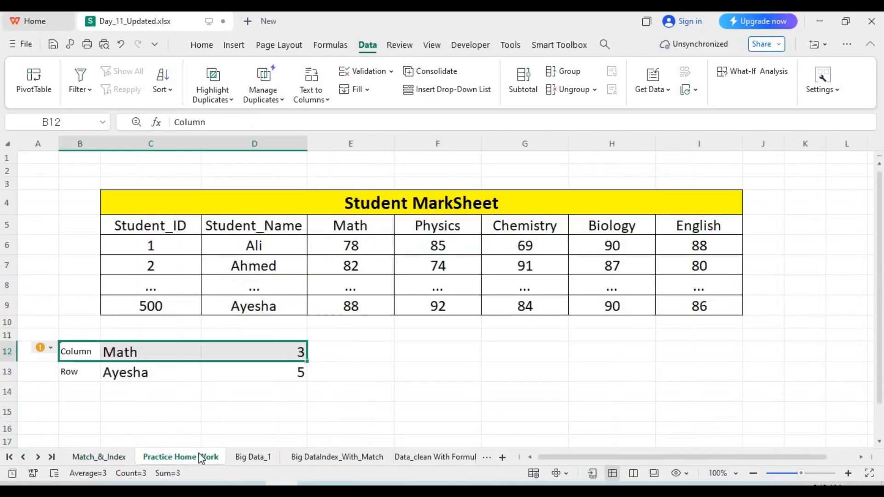
{"action": "left_click", "coordinate": [272, 457]}
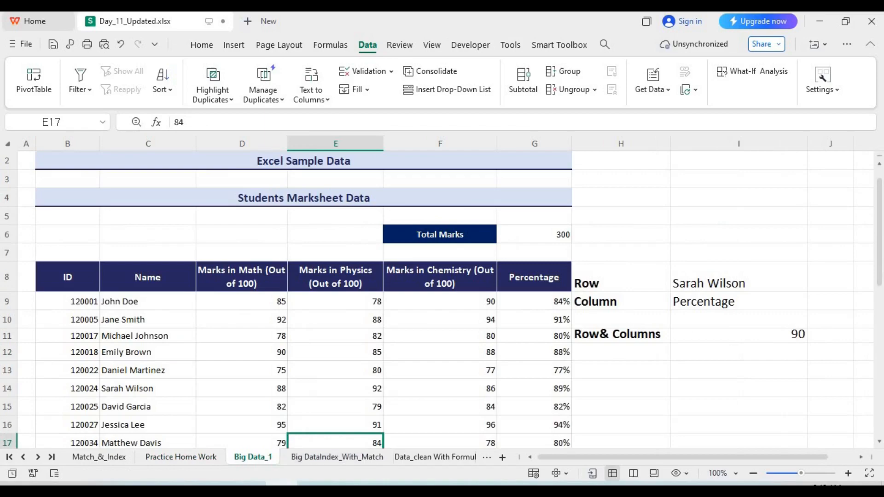
{"action": "mouse_move", "coordinate": [880, 293]}
{"action": "left_mouse_down"}
{"action": "mouse_move", "coordinate": [881, 440]}
{"action": "mouse_move", "coordinate": [880, 293]}
{"action": "left_mouse_up"}
{"action": "left_click", "coordinate": [331, 458]}
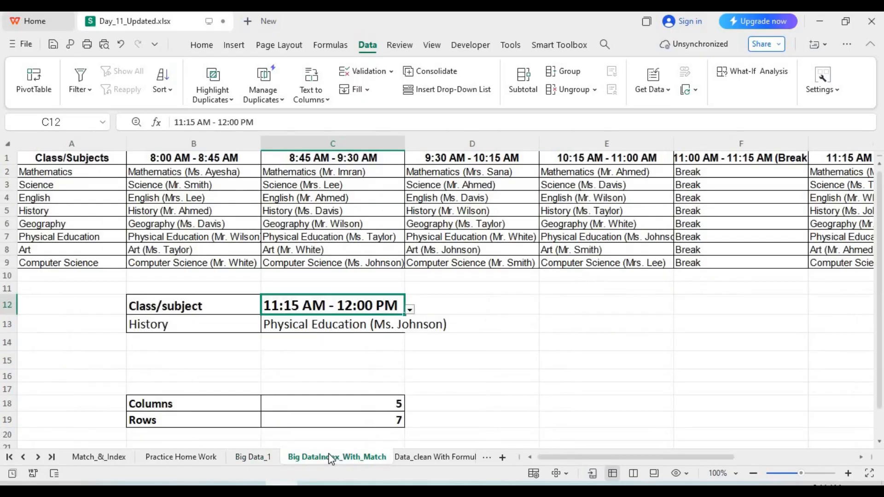
{"action": "left_click", "coordinate": [410, 454]}
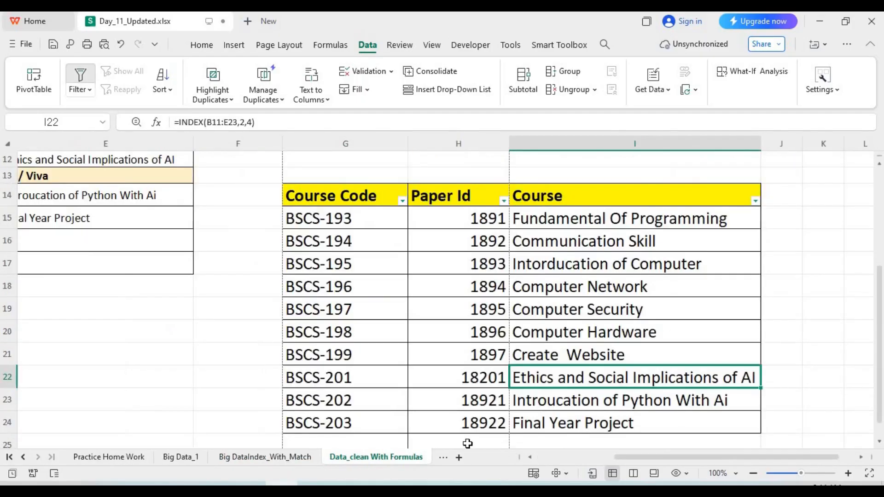
{"action": "left_click", "coordinate": [265, 456]}
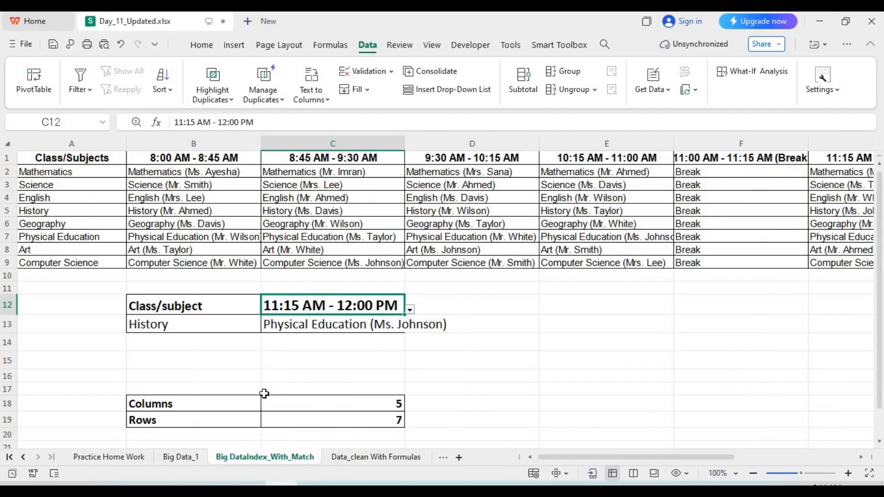
{"action": "left_click", "coordinate": [97, 457]}
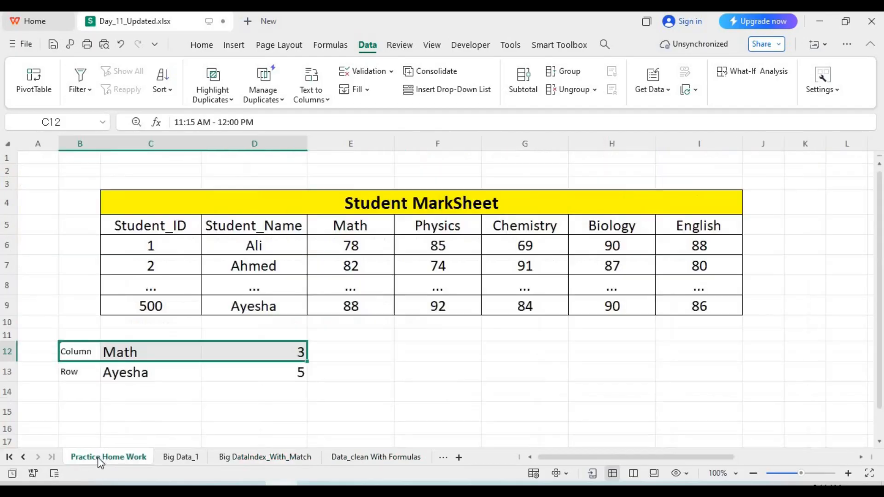
{"action": "left_click", "coordinate": [269, 403]}
{"action": "left_click_drag", "start_coordinate": [374, 342], "coordinate": [589, 399]}
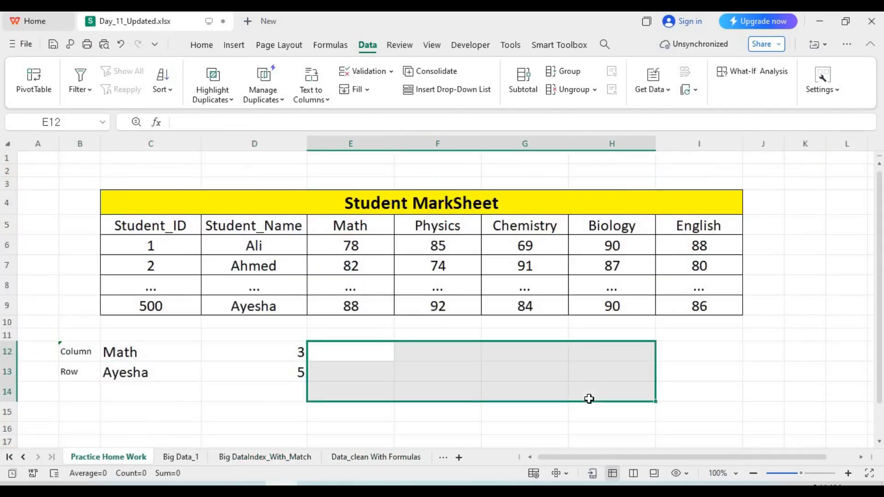